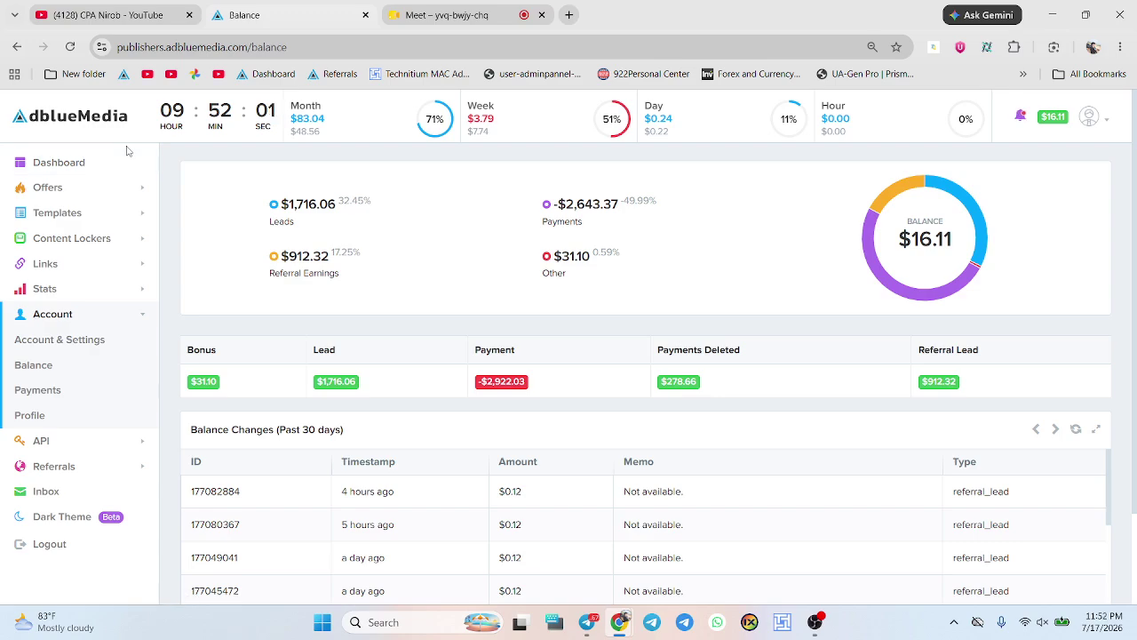
- Open the publisher dashboard, then go to the page that lists the account's referrals
click(111, 167)
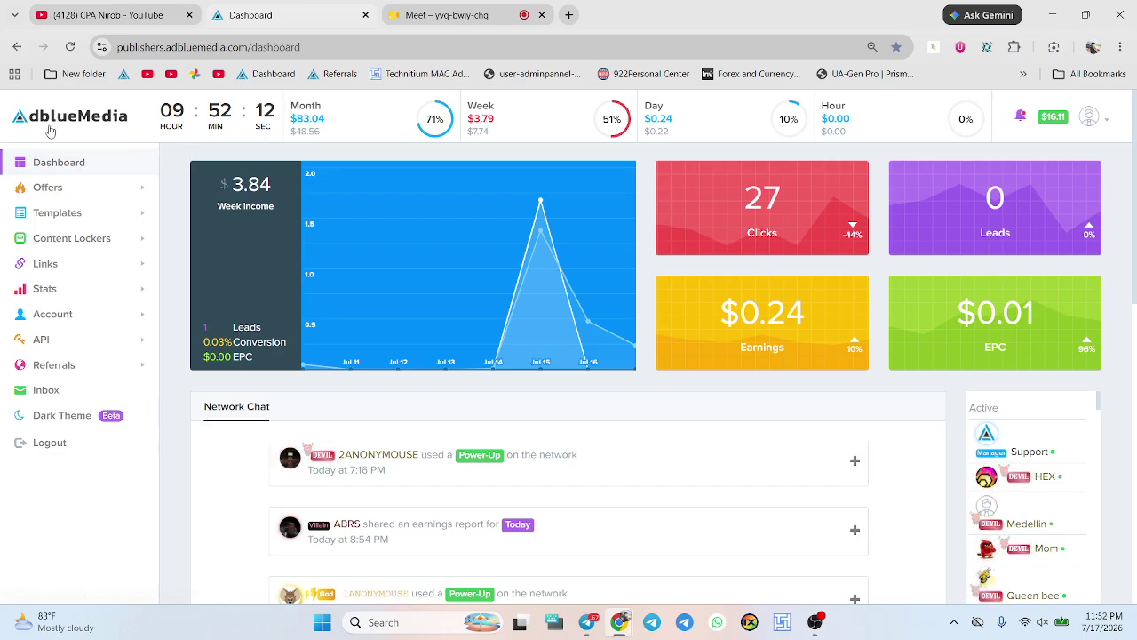
drag(43, 121, 235, 121)
click(108, 363)
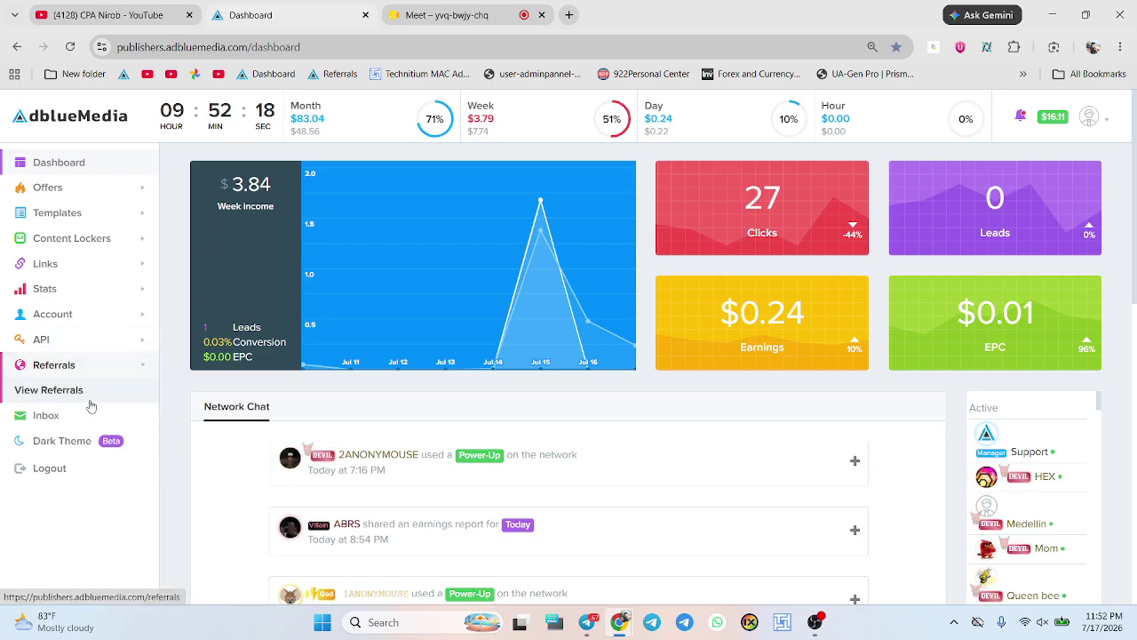
click(48, 397)
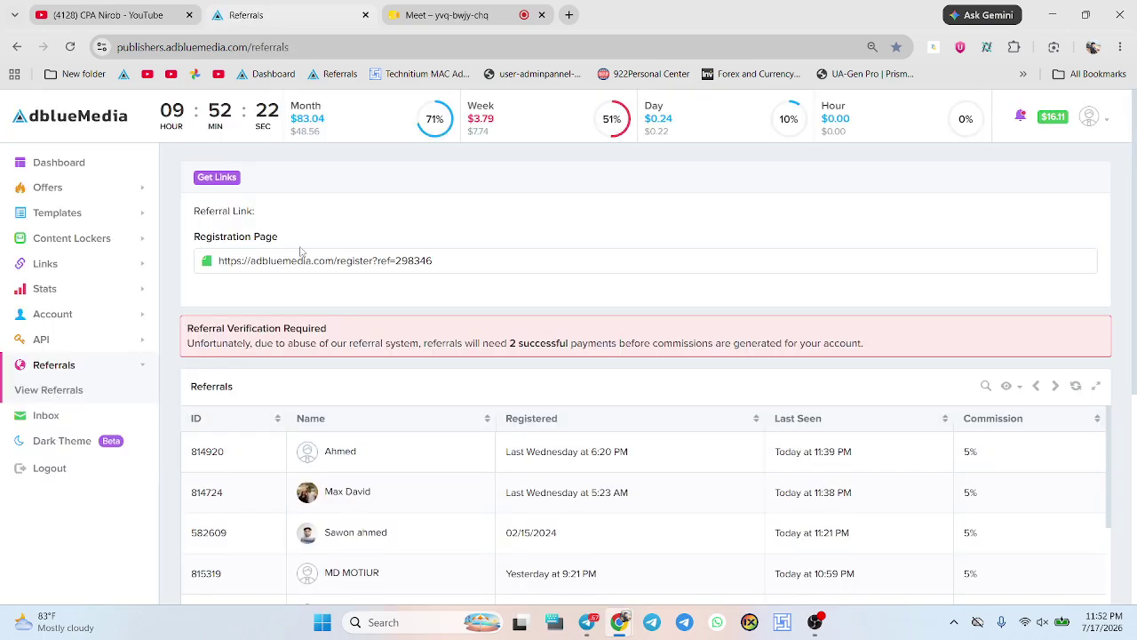
- Enlarge the page and examine the names and registration dates in the Referrals table
scroll(302, 253, down, 2)
scroll(488, 330, up, 3)
scroll(488, 329, up, 2)
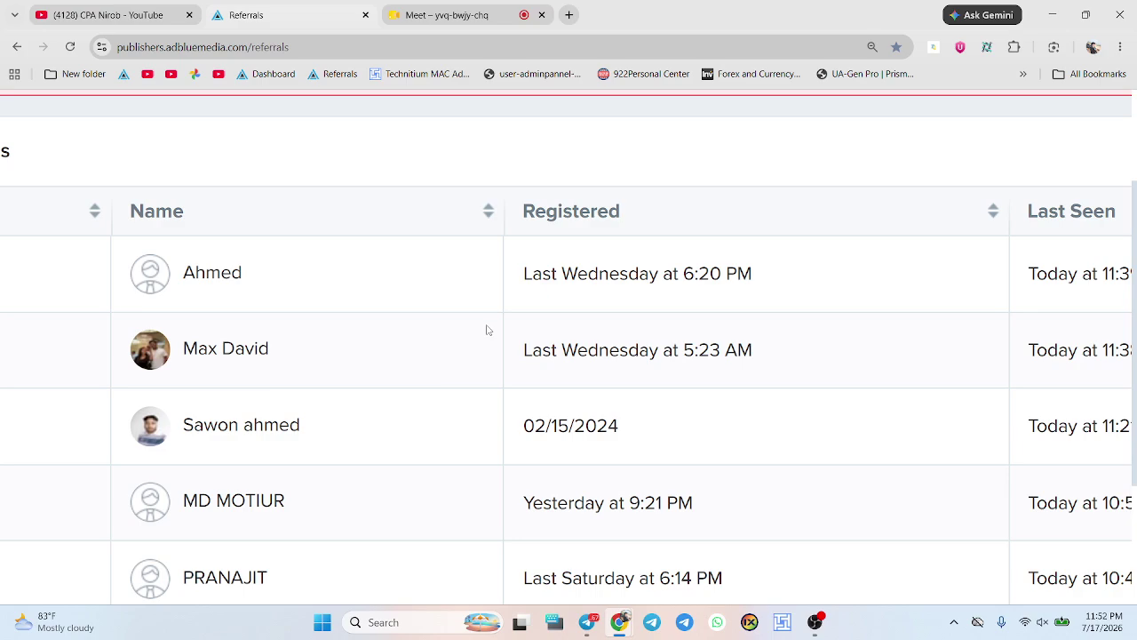
scroll(488, 327, down, 1)
scroll(593, 236, up, 1)
scroll(592, 236, down, 2)
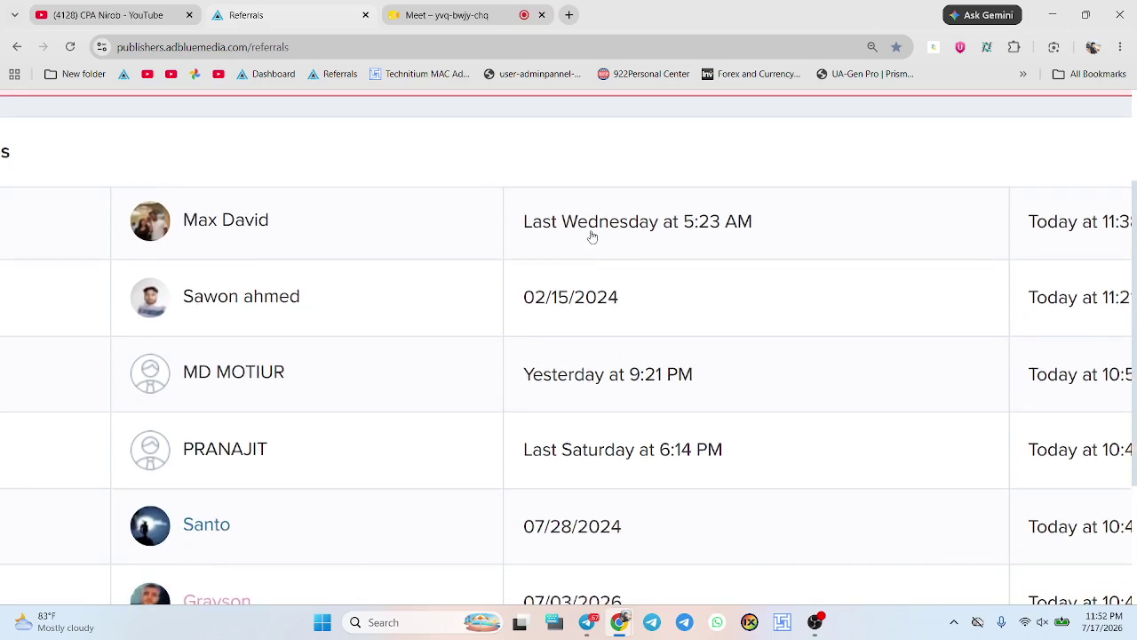
scroll(559, 359, down, 3)
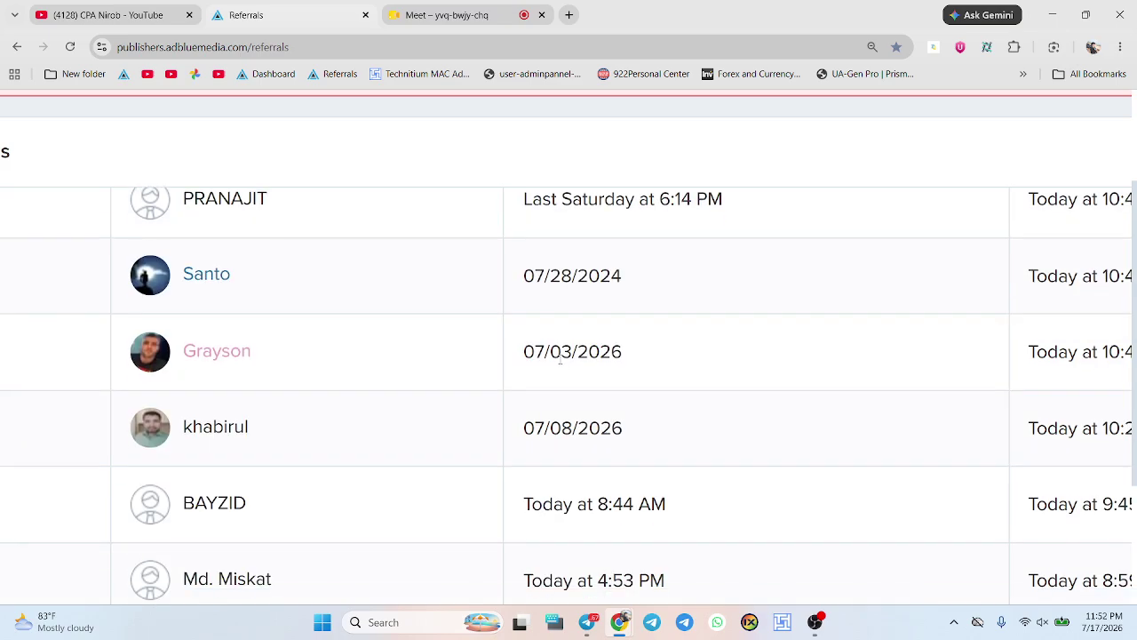
scroll(560, 360, down, 2)
drag(511, 339, 626, 336)
click(599, 433)
- Reduce the page back to its normal size and look over the Referrals and Commissions tables
key(ctrl+minus)
key(ctrl+minus)
key(ctrl+minus)
key(ctrl+minus)
key(ctrl+minus)
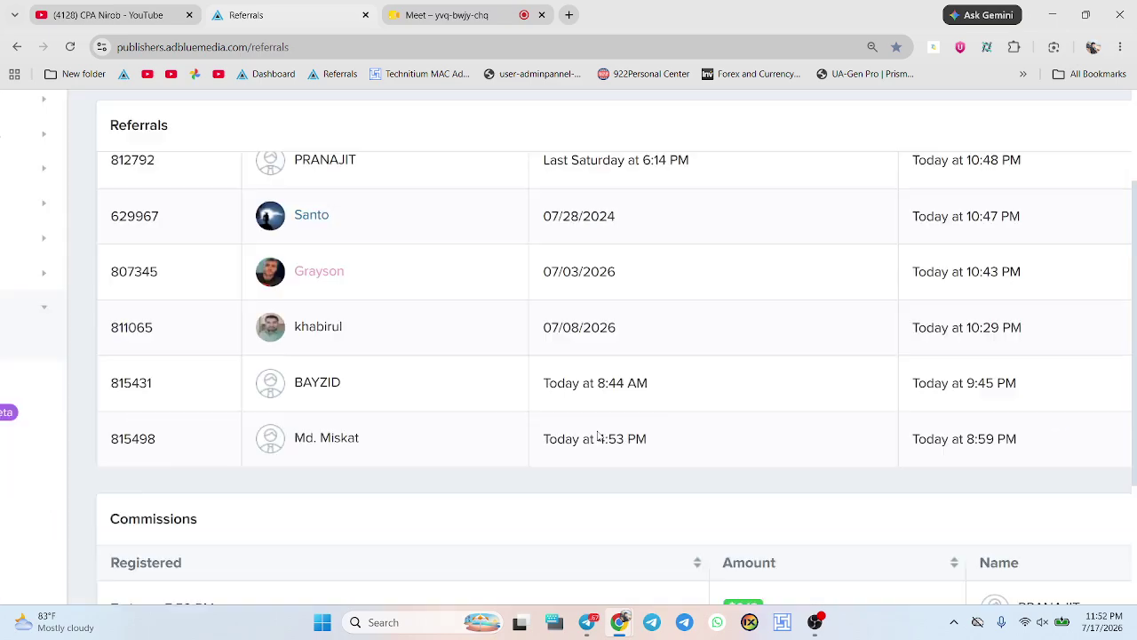
scroll(652, 404, up, 2)
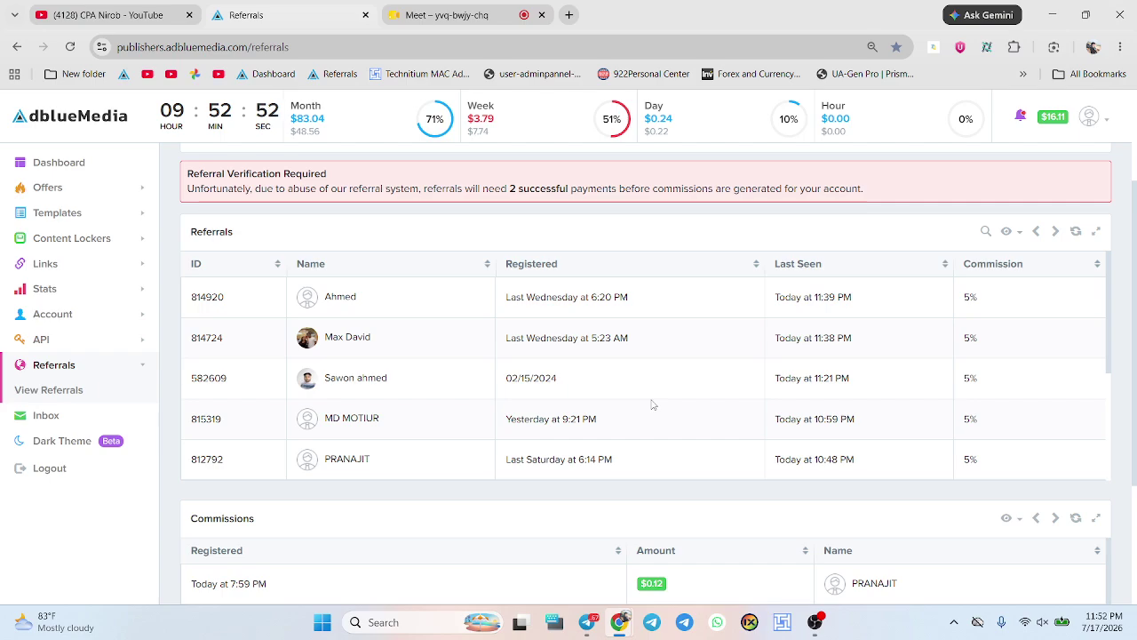
scroll(651, 404, up, 2)
scroll(651, 404, down, 3)
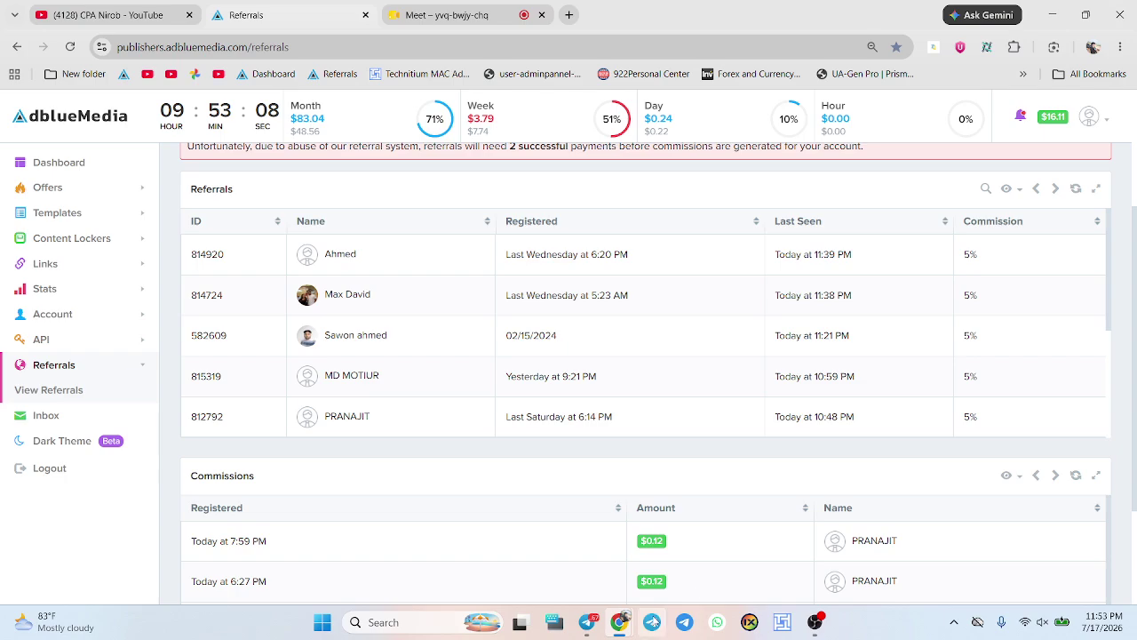
- Switch to Telegram, view the open channel's profile photo with the disclaimer at full size, and close it
click(653, 622)
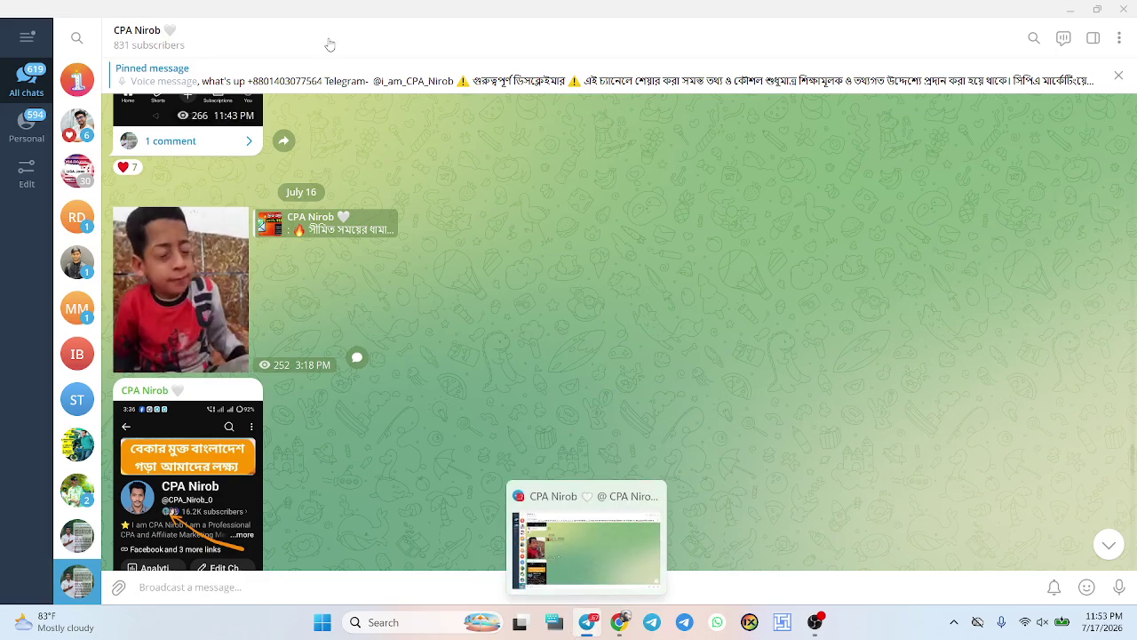
click(169, 34)
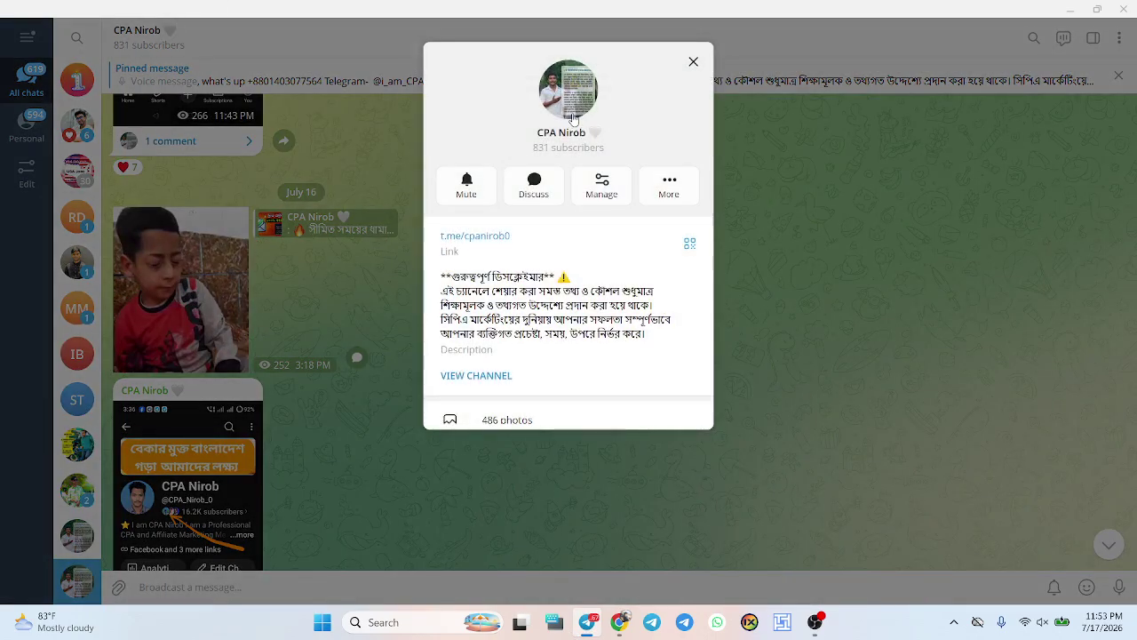
click(573, 116)
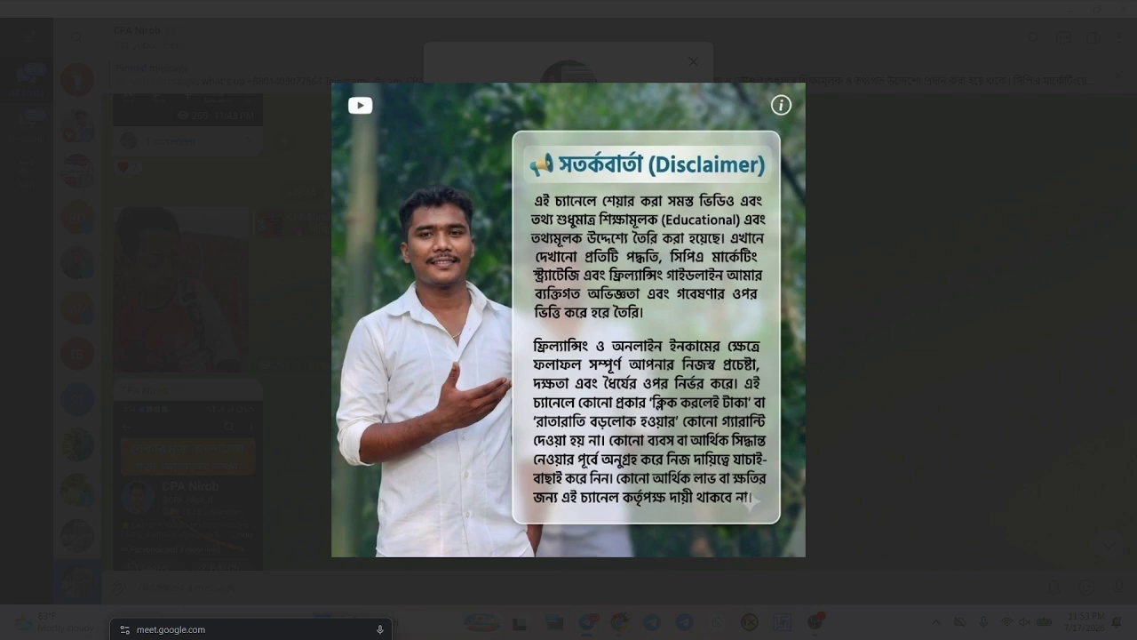
mouse_move(884, 127)
click(981, 174)
click(805, 234)
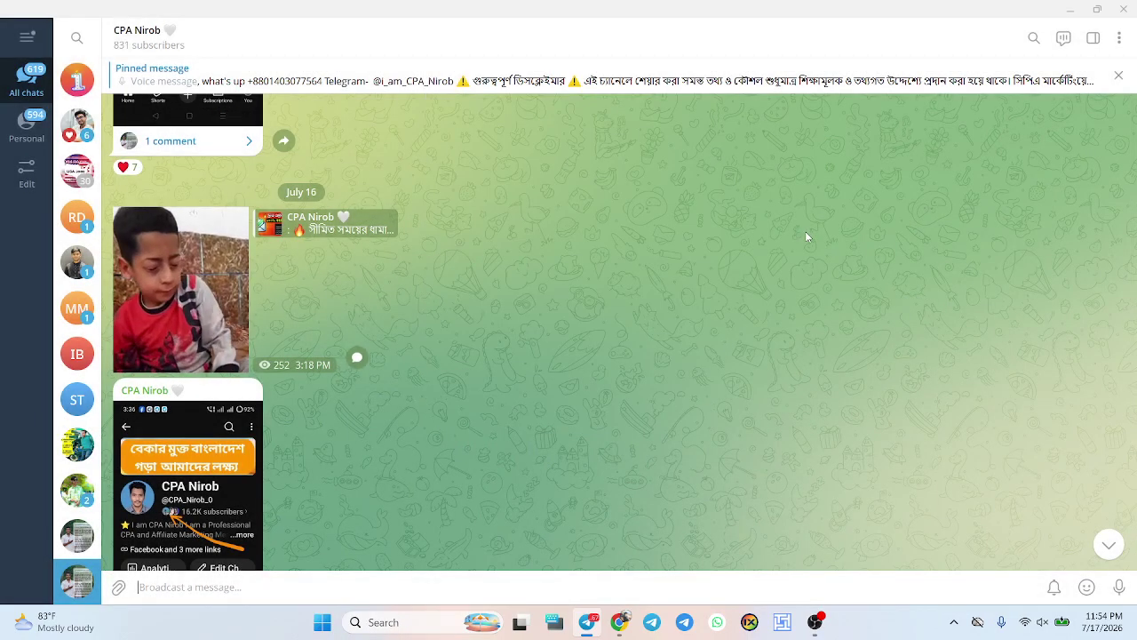
- Go to the channel's newest posts and check the channel's info once more
scroll(806, 231, down, 1)
scroll(805, 231, down, 10)
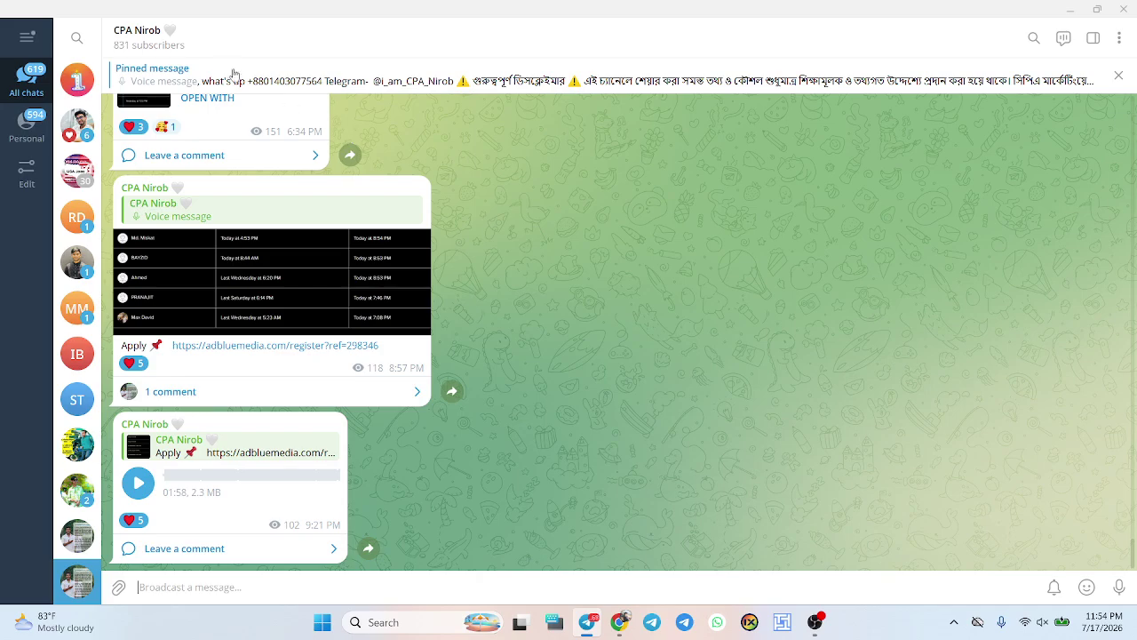
click(171, 33)
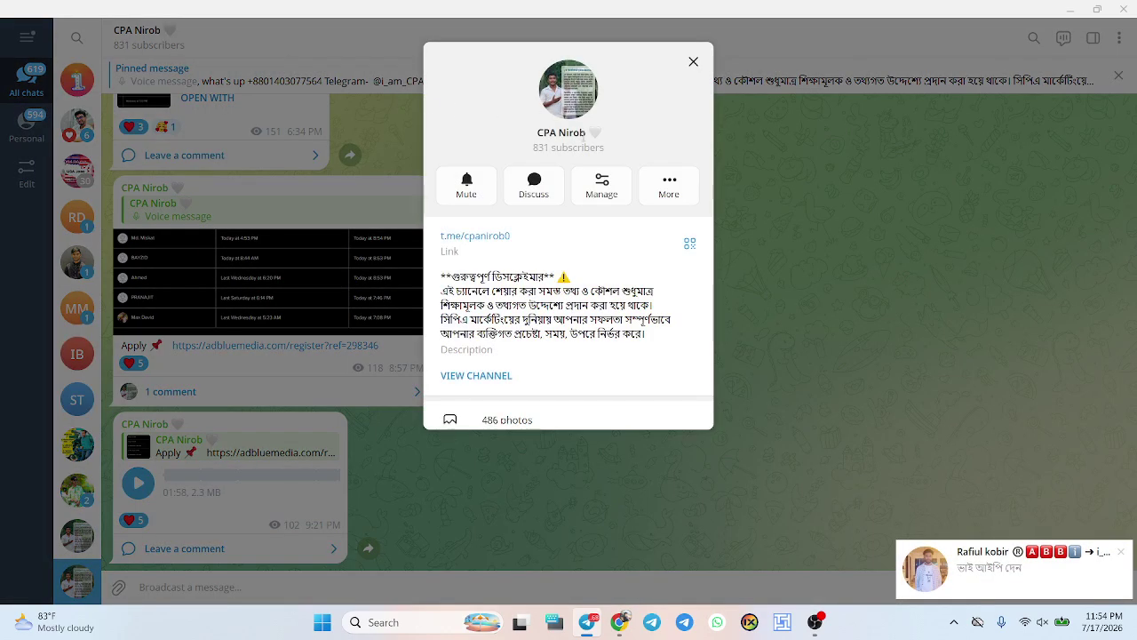
click(804, 228)
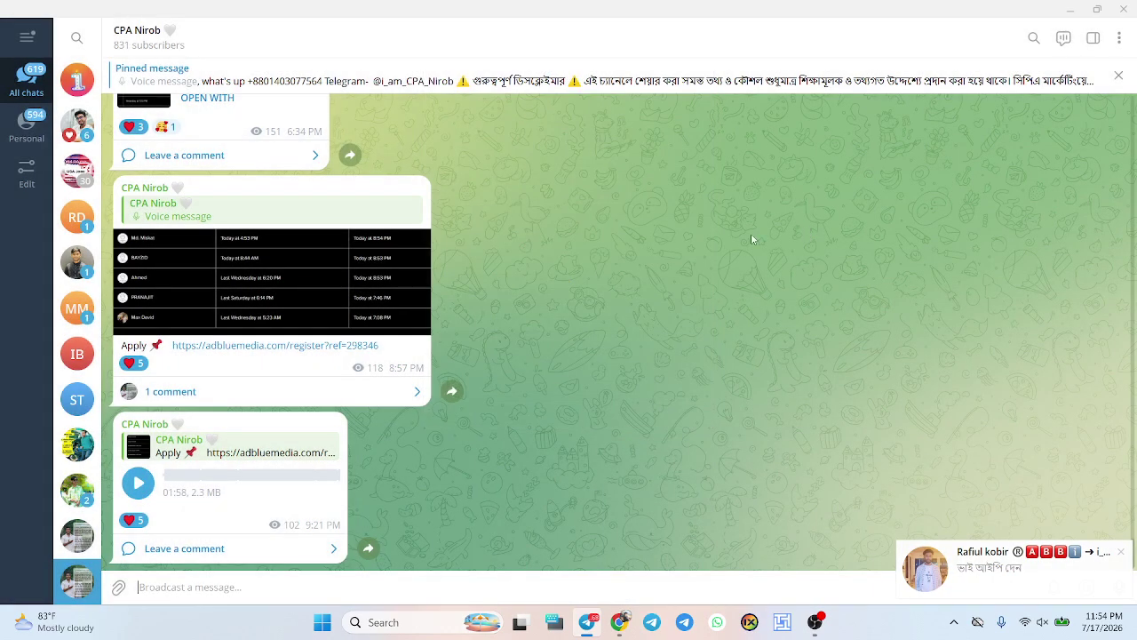
- View the referrals screenshot posted above the registration link and the earlier video, then close the media viewer
click(360, 301)
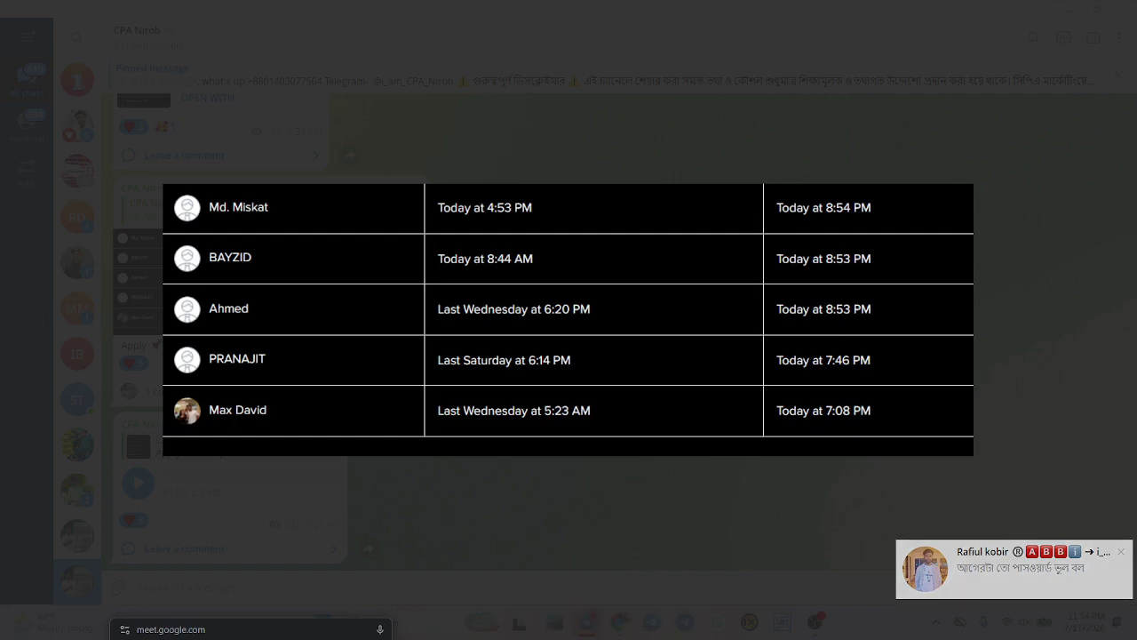
click(47, 350)
click(47, 350)
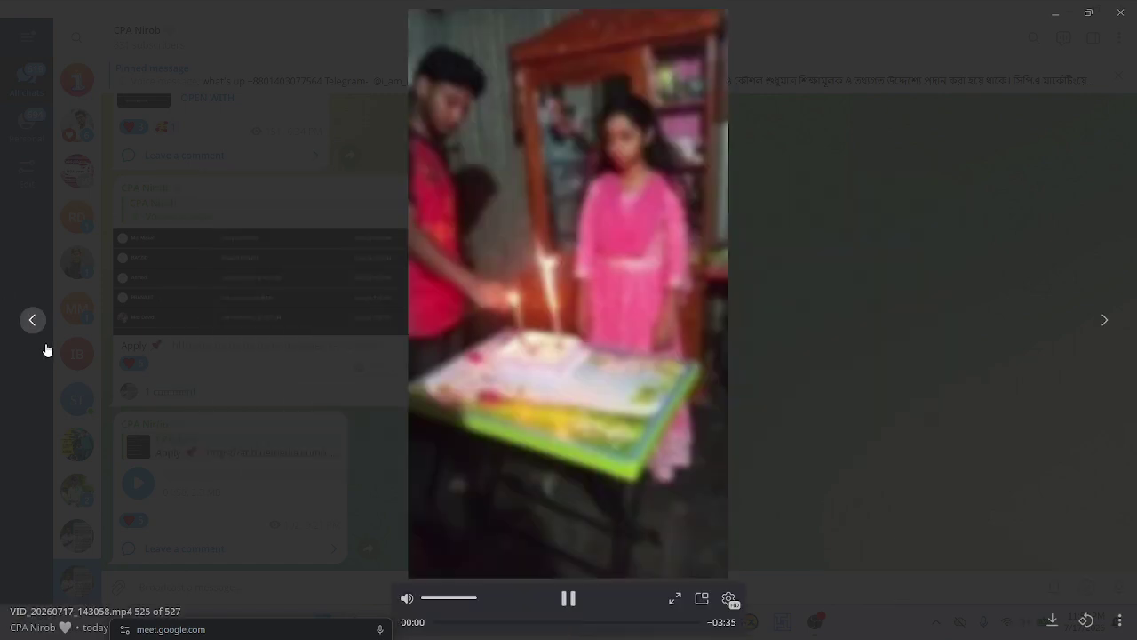
click(246, 302)
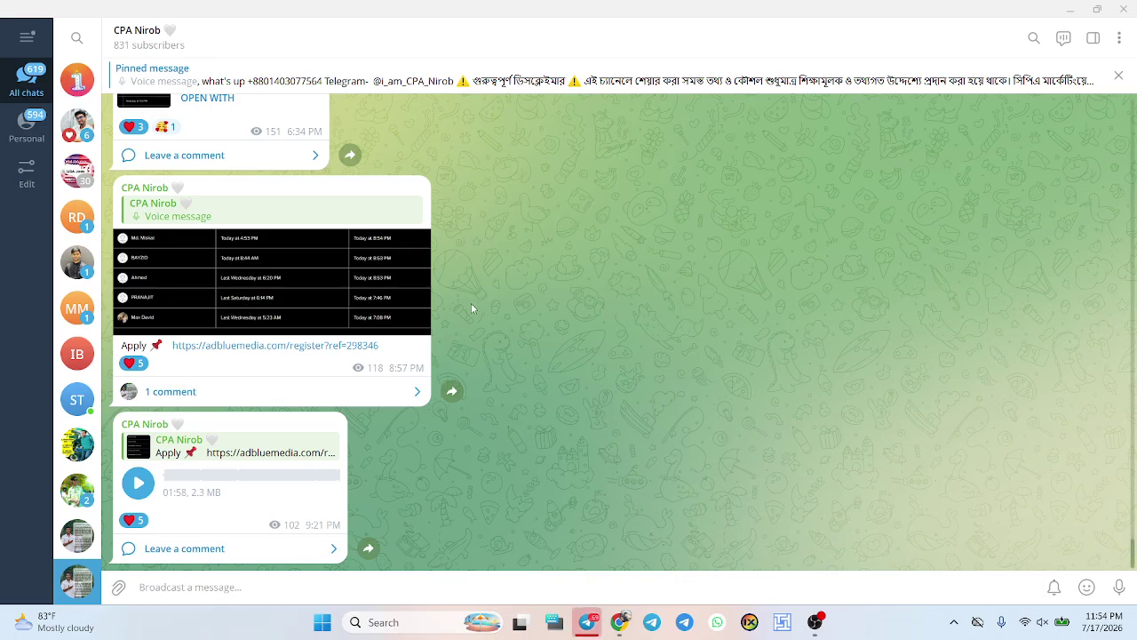
- View the posted images image_2026-07-17_18-34-00.png and image_2026-07-17_18-33-16.png at full size, closing each one
scroll(470, 303, up, 3)
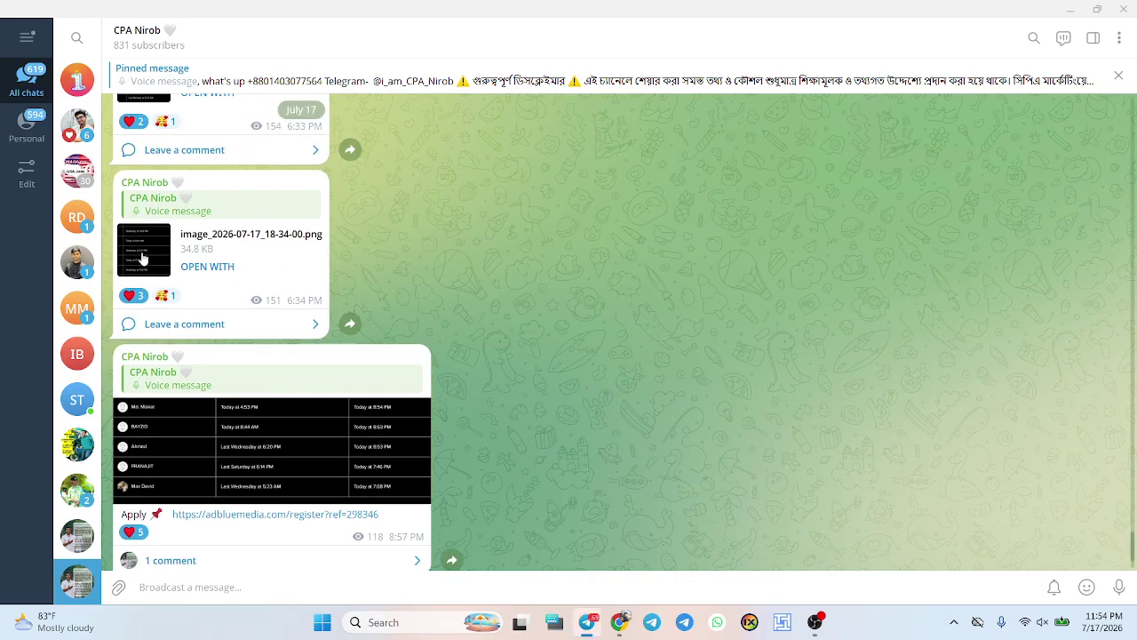
click(142, 256)
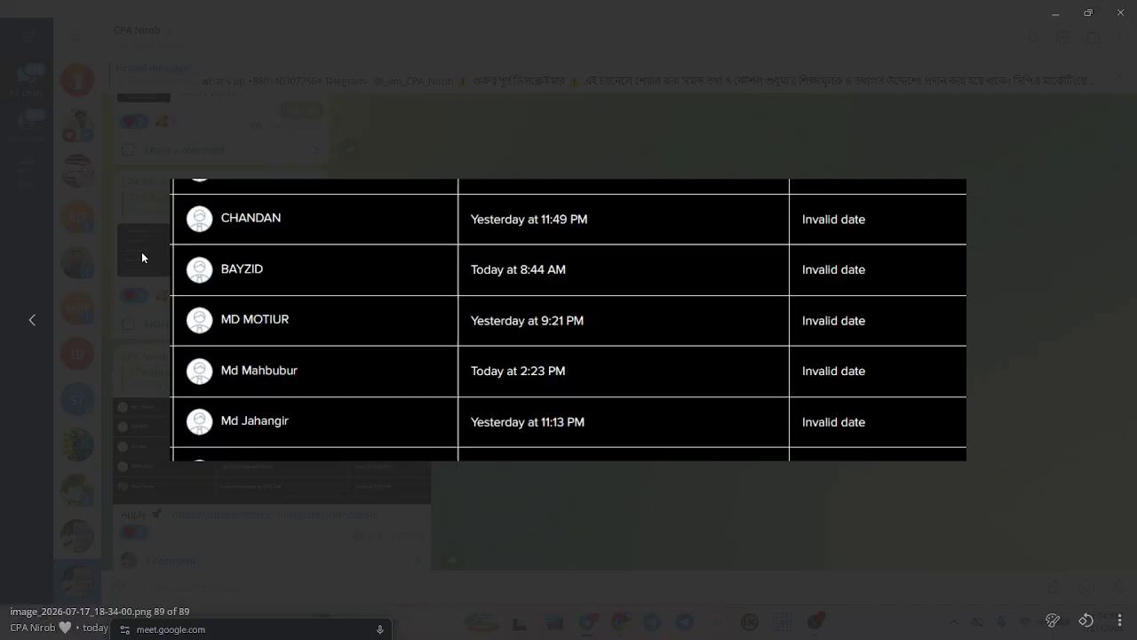
click(610, 546)
scroll(369, 387, up, 3)
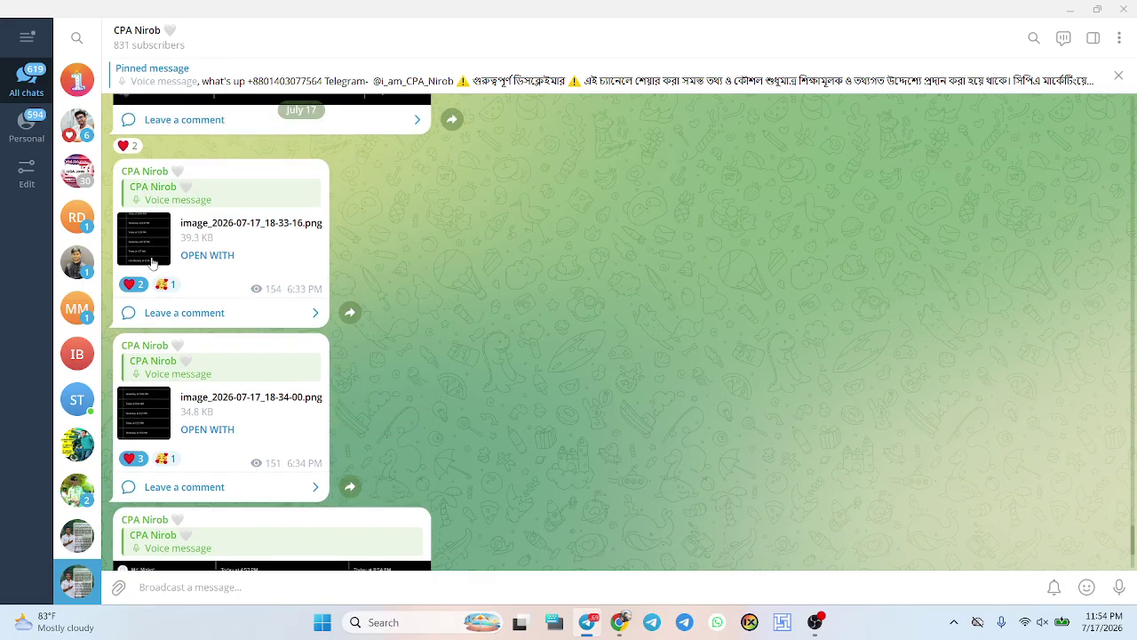
click(152, 262)
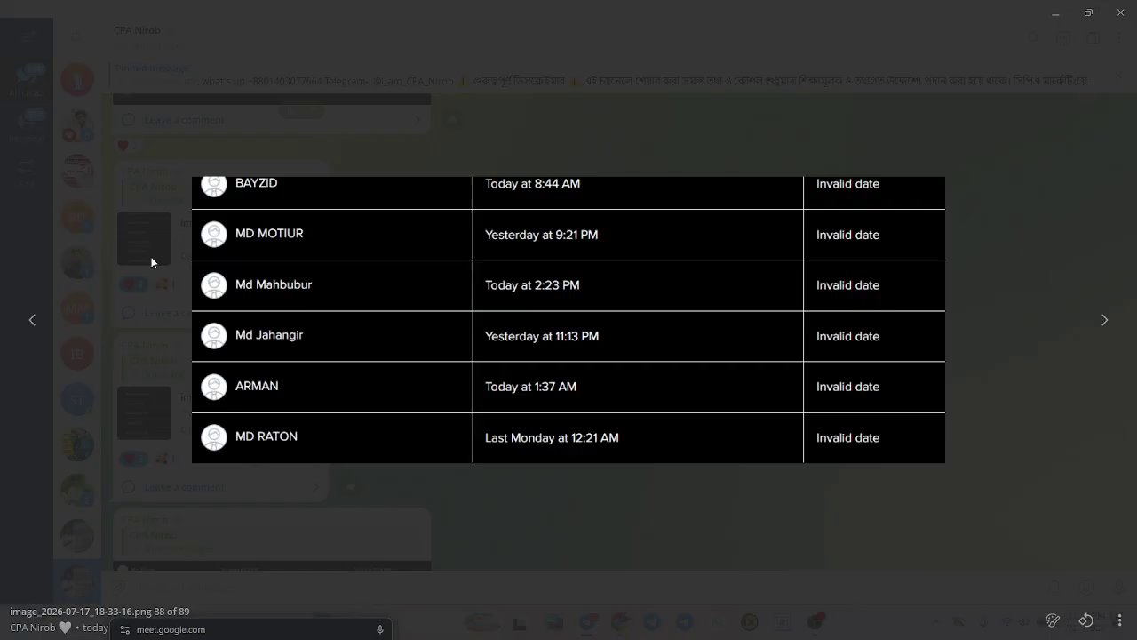
click(366, 539)
- View the referrals screenshot posted just below the cake video and close it
scroll(435, 363, up, 5)
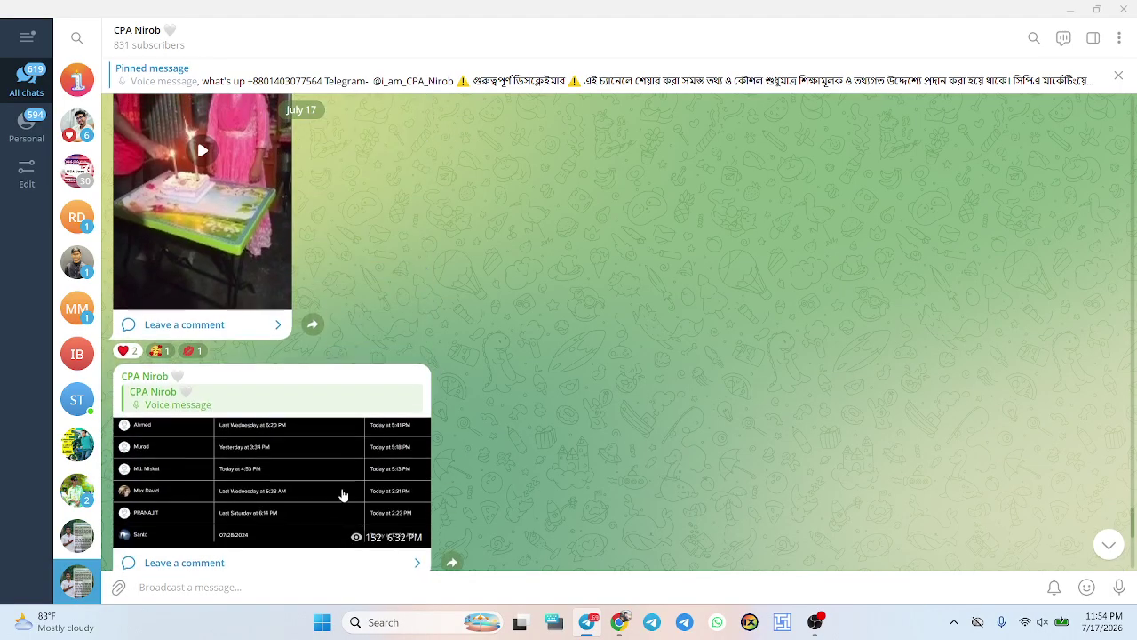
click(344, 495)
click(798, 622)
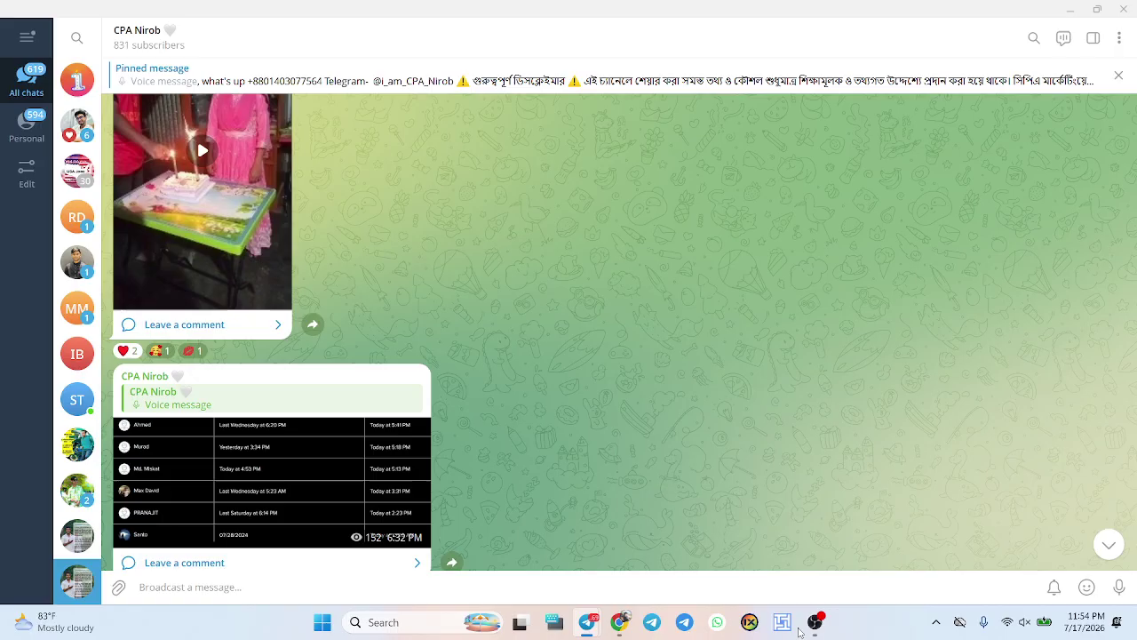
- Minimize Telegram to return to the browser and review the first page of the Referrals table
click(1071, 9)
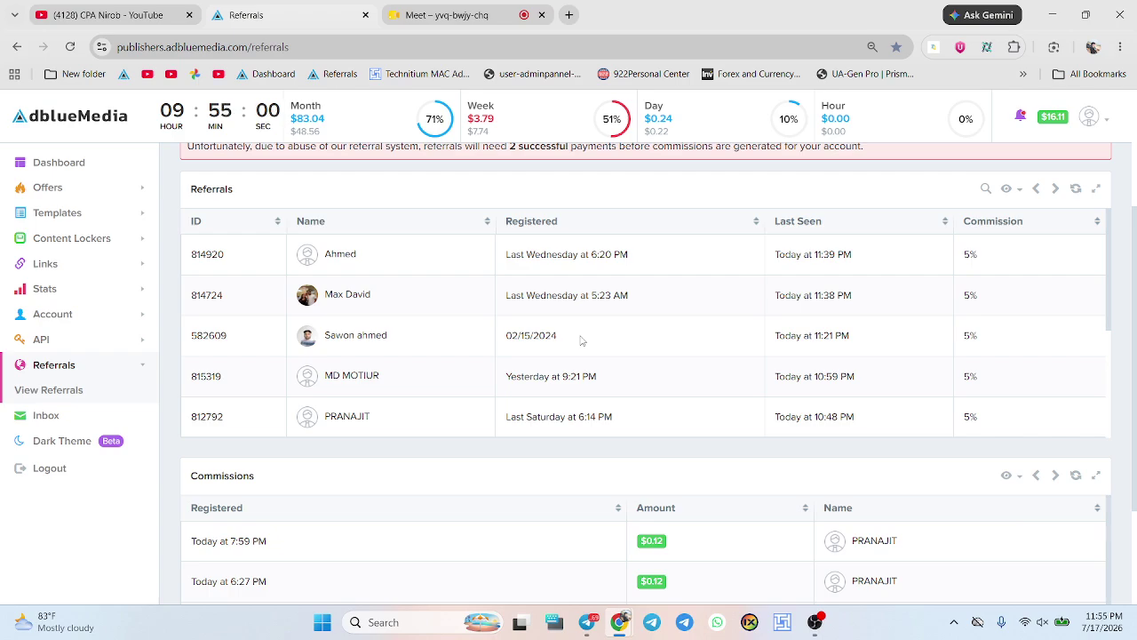
scroll(582, 340, down, 2)
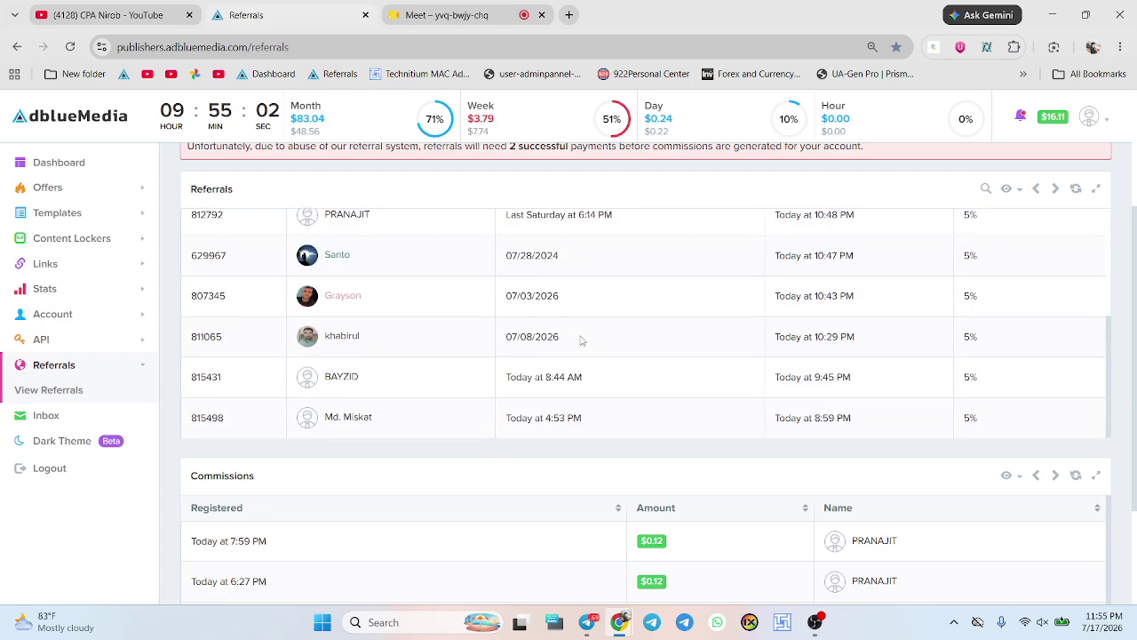
scroll(581, 341, up, 3)
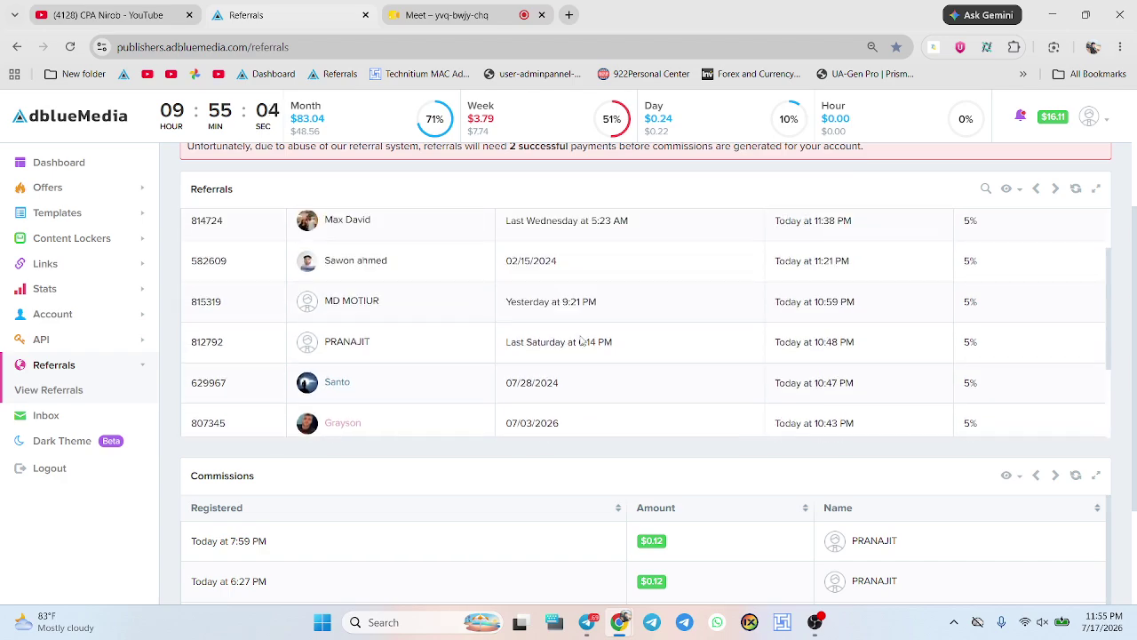
scroll(581, 340, up, 1)
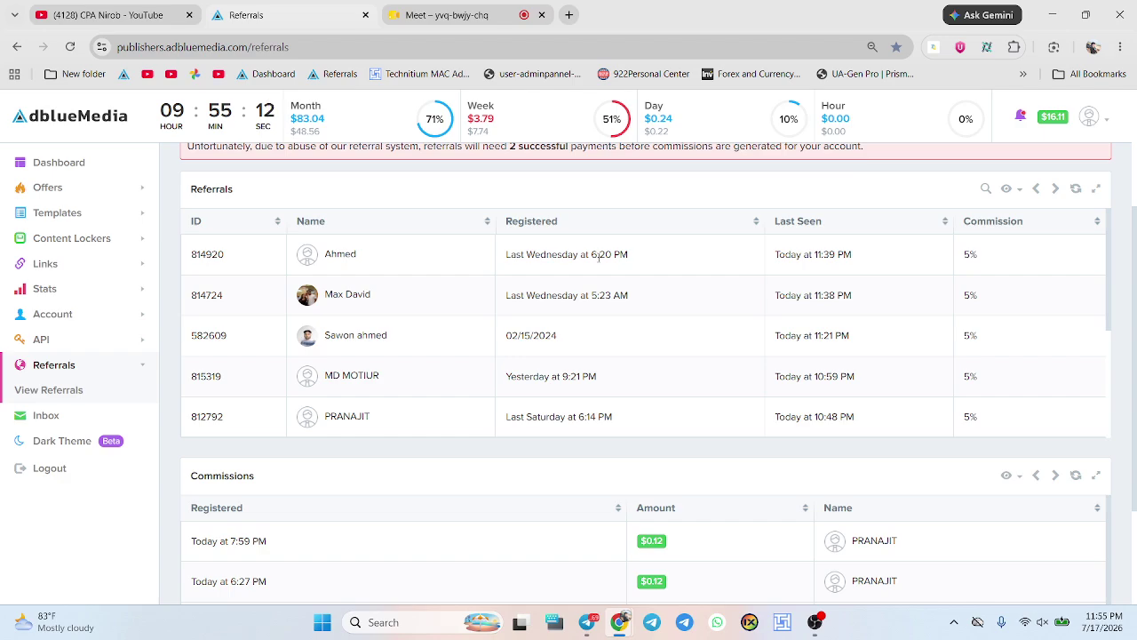
scroll(895, 287, down, 2)
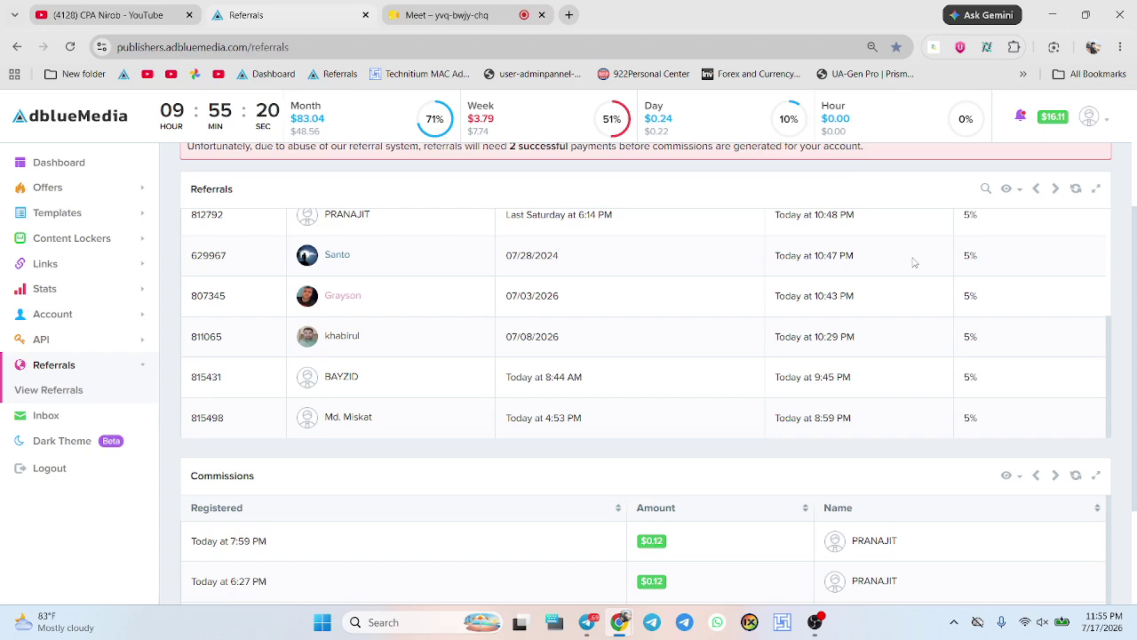
scroll(913, 258, down, 1)
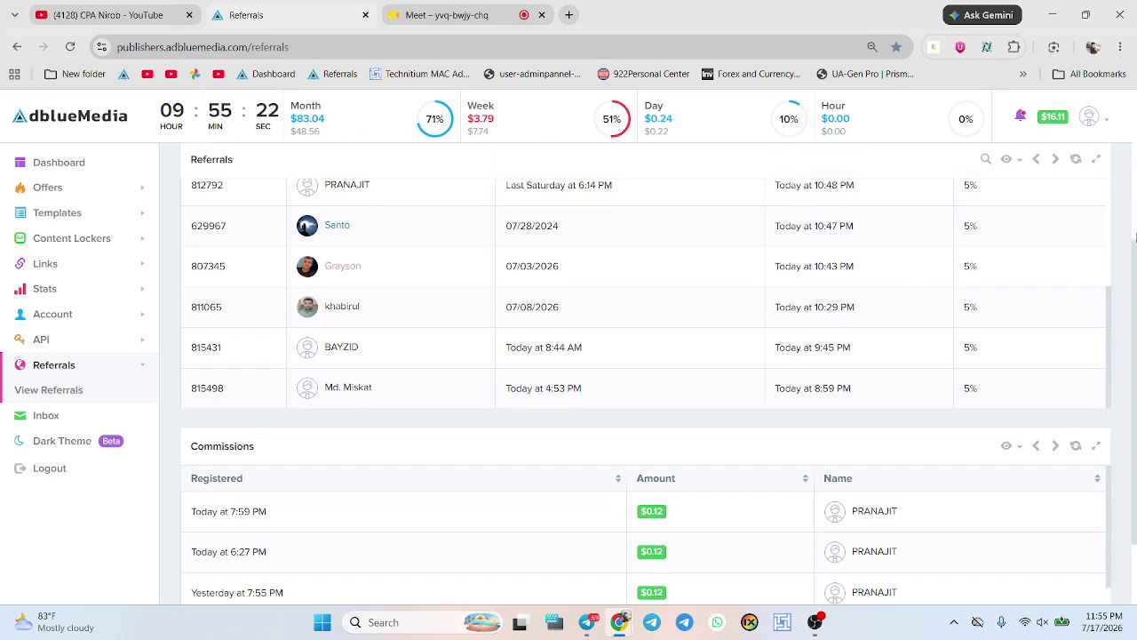
- Show the second page of the Referrals table and examine its registration dates
scroll(1111, 229, up, 2)
click(1055, 251)
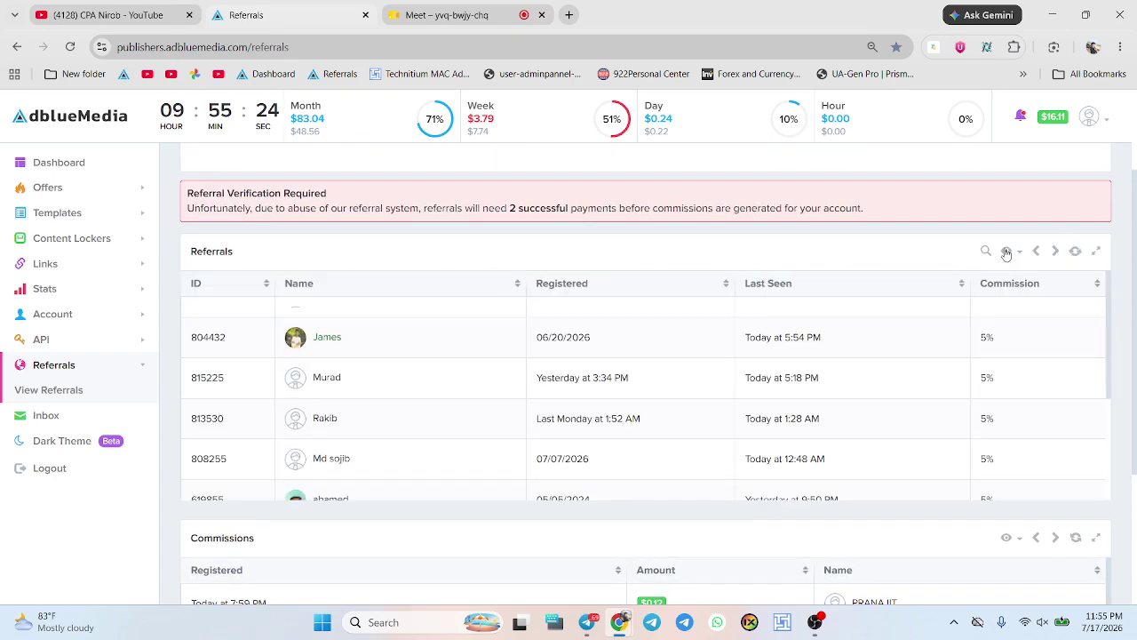
scroll(673, 386, down, 4)
scroll(674, 386, up, 4)
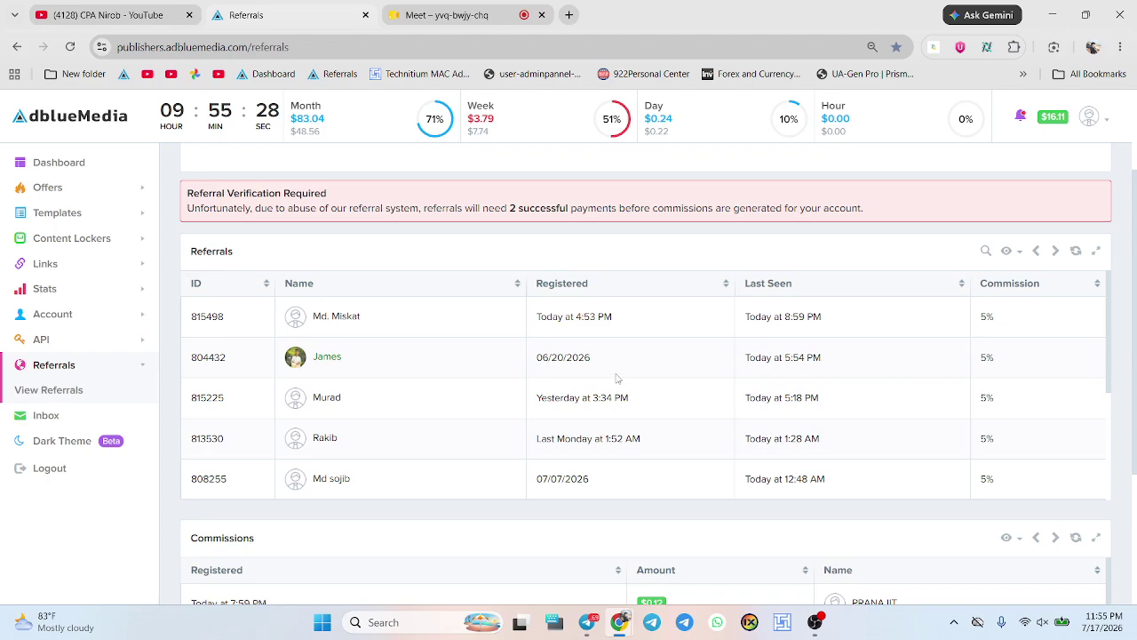
double_click(551, 317)
click(662, 320)
- Look over the next page of the Referrals table, then return to the dashboard
click(1056, 252)
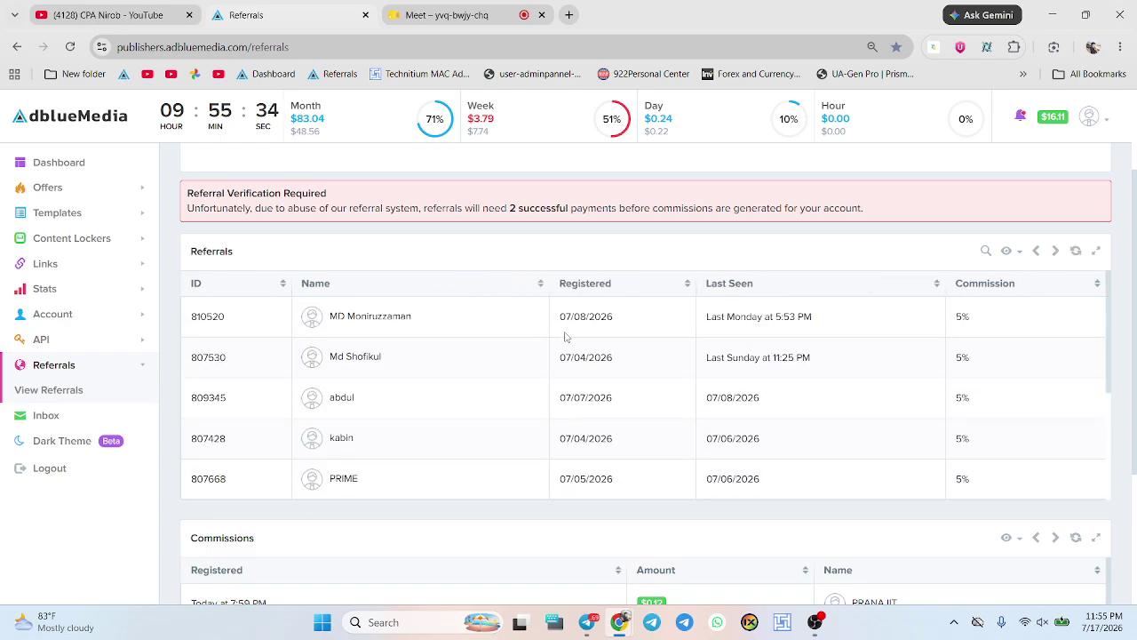
scroll(565, 335, down, 3)
scroll(497, 315, up, 3)
click(54, 167)
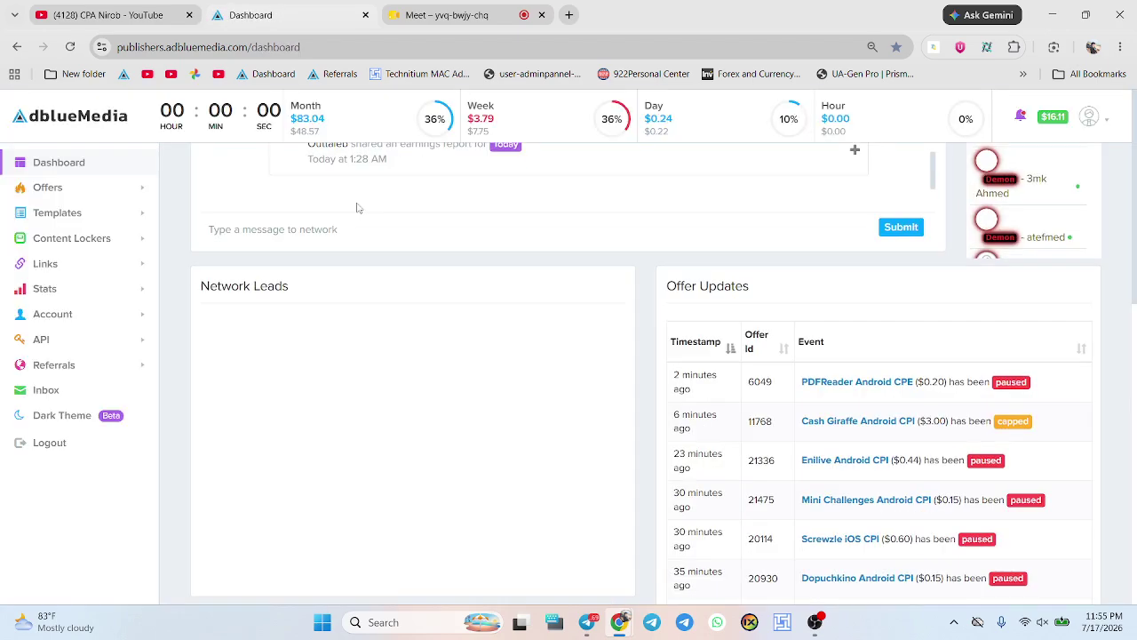
- Look over the dashboard's Network Leads, then open the Referrals page and cut the referral link from the Registration Page field
scroll(358, 208, down, 1)
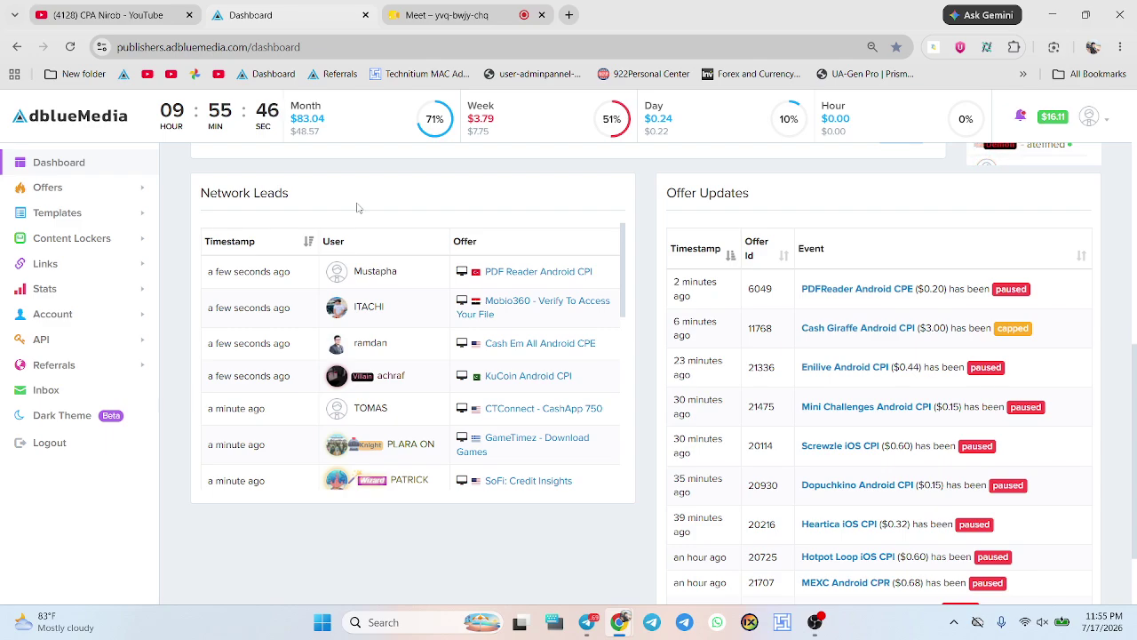
click(102, 371)
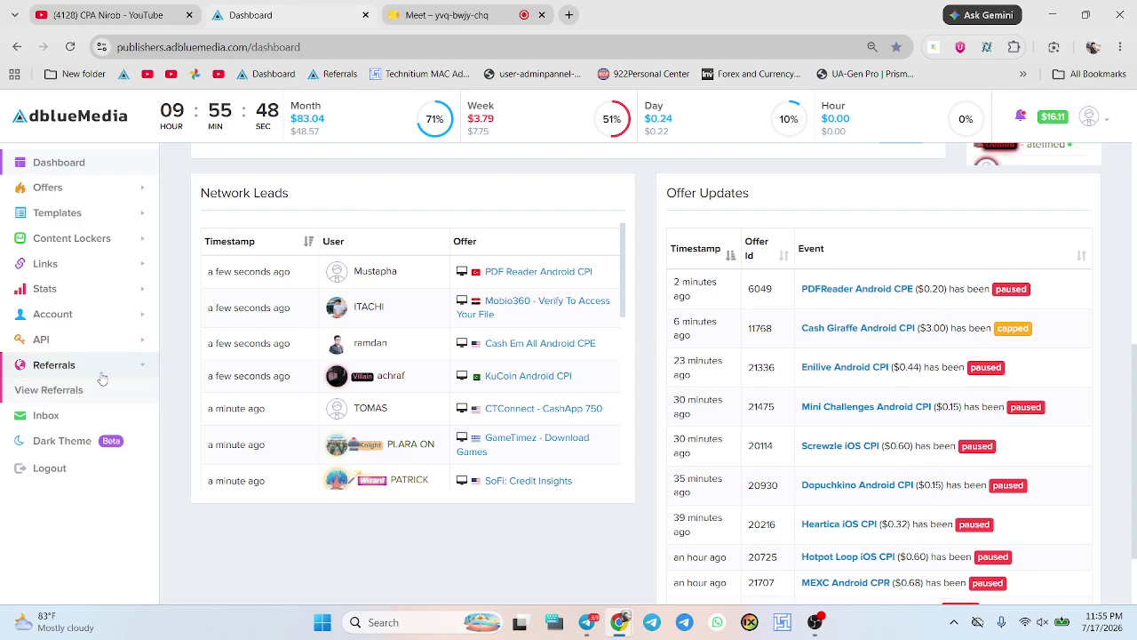
click(84, 393)
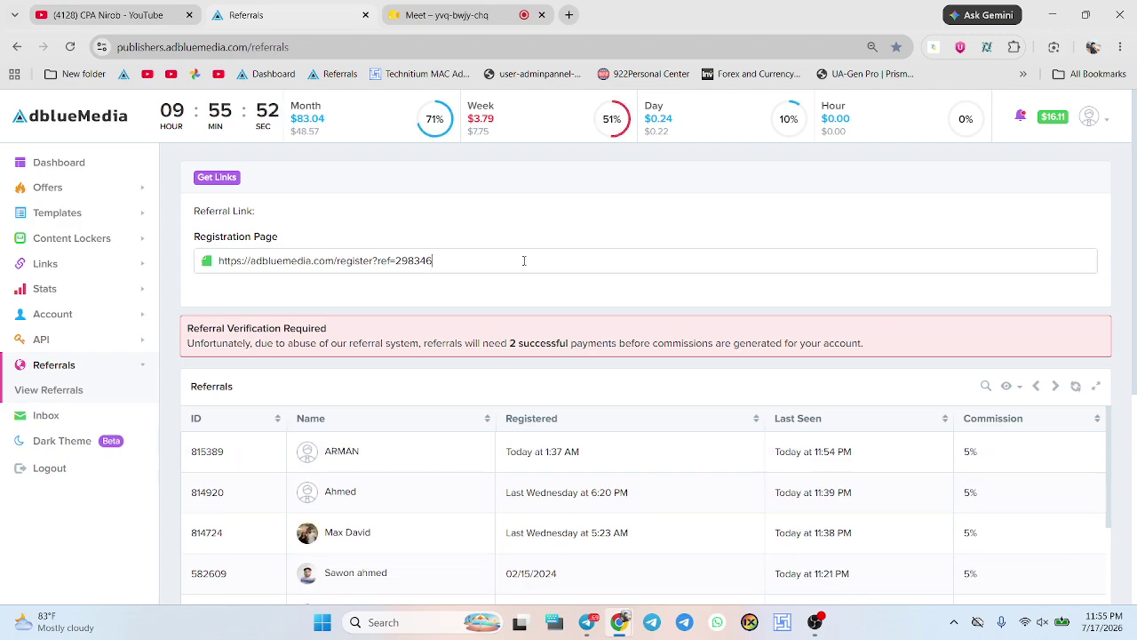
triple_click(524, 260)
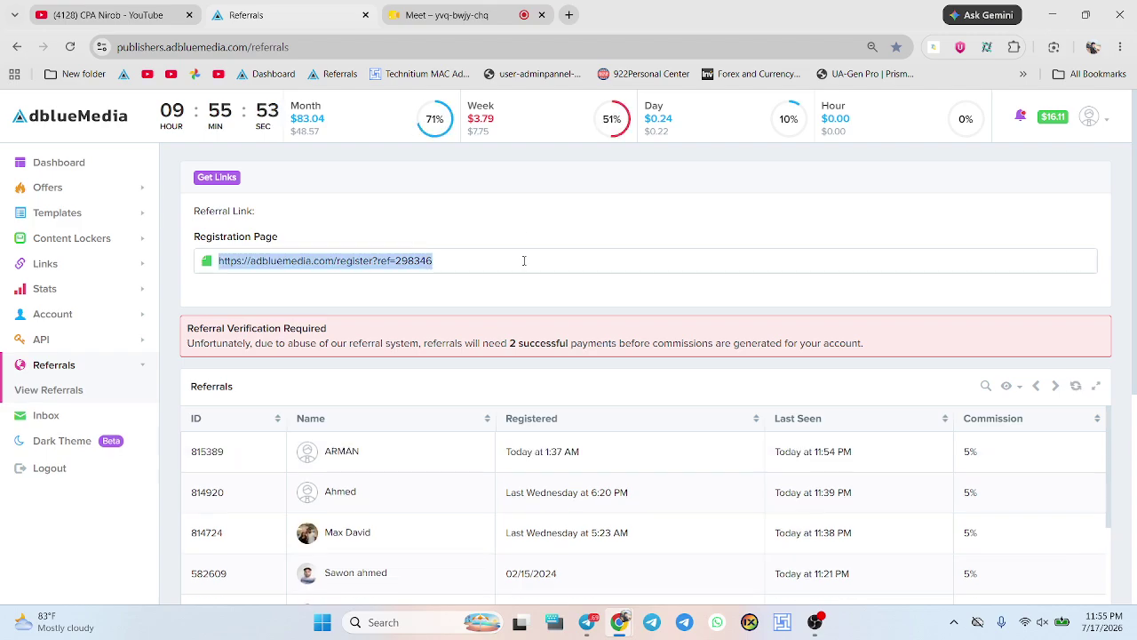
right_click(524, 260)
click(608, 261)
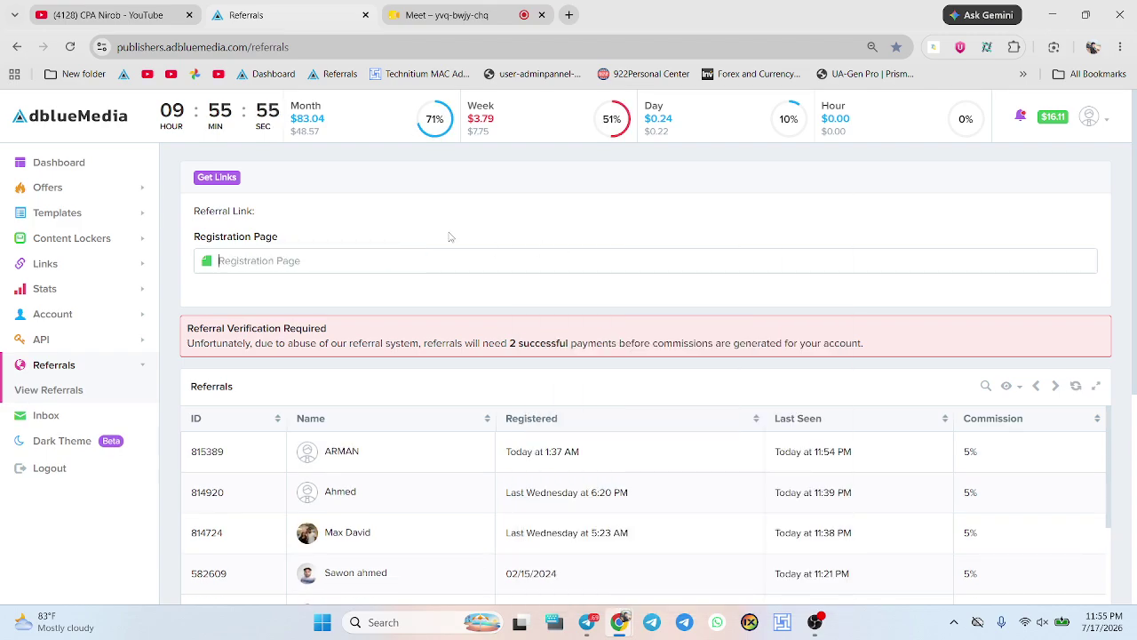
- Open the AdblueMedia registration page in a new browser tab using the copied referral link
click(569, 14)
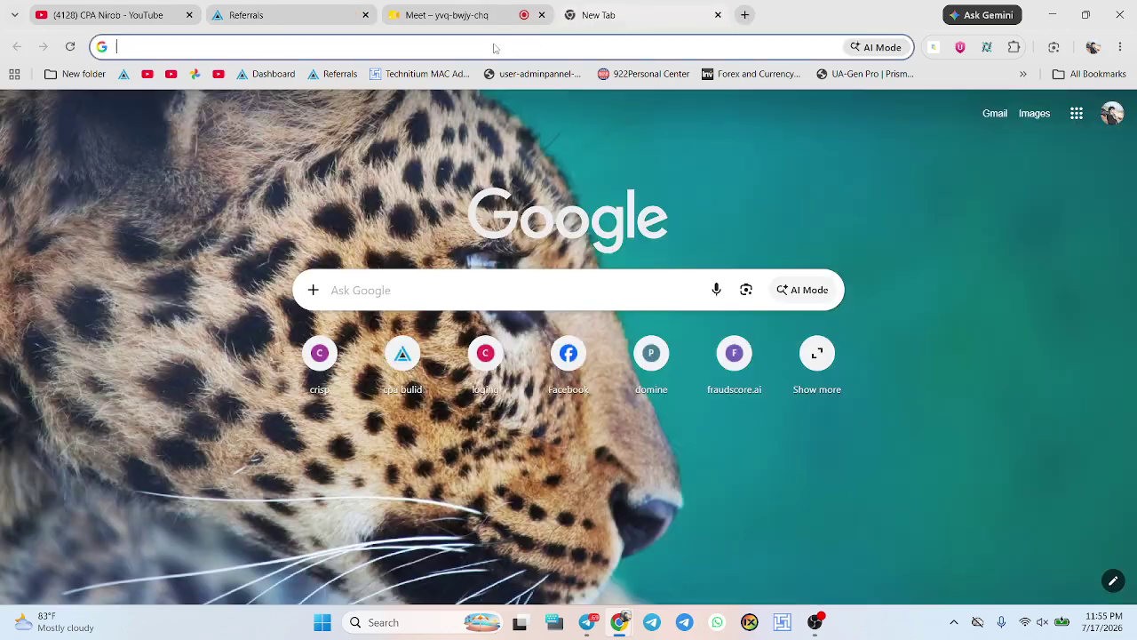
right_click(495, 46)
click(550, 168)
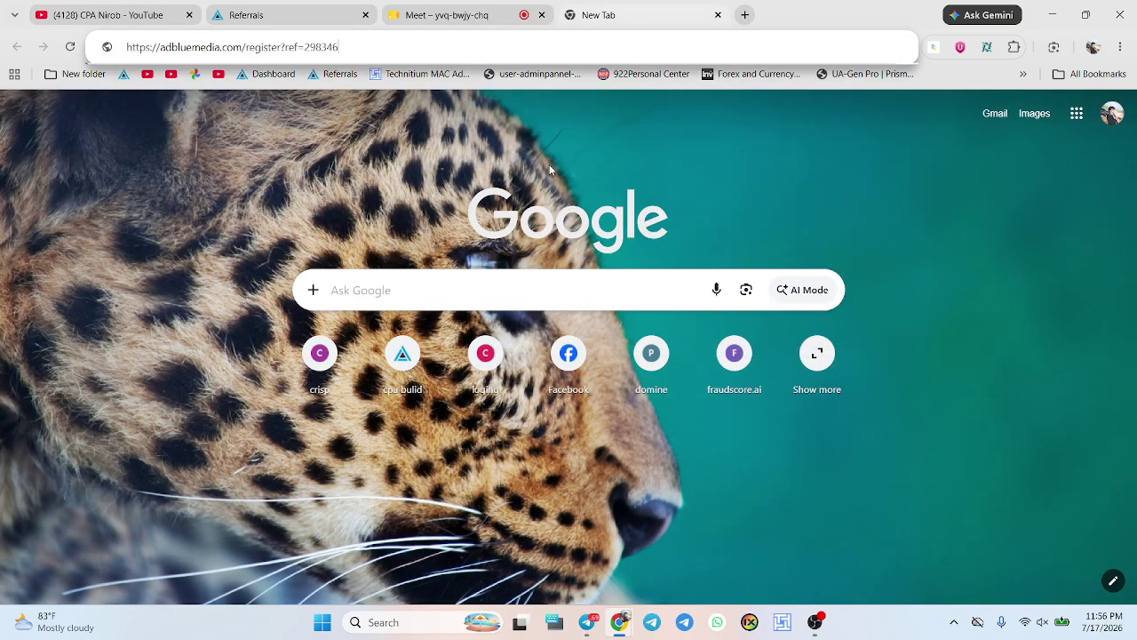
key(Return)
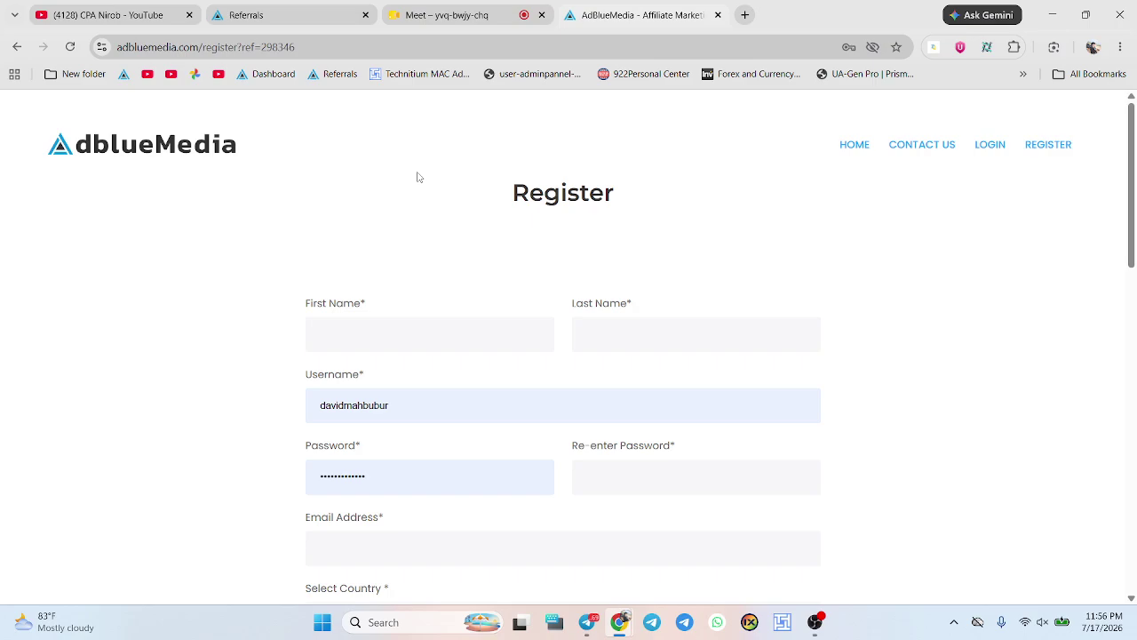
- Look over the upper part of the Register form, from the name fields down to the street address
scroll(418, 177, down, 1)
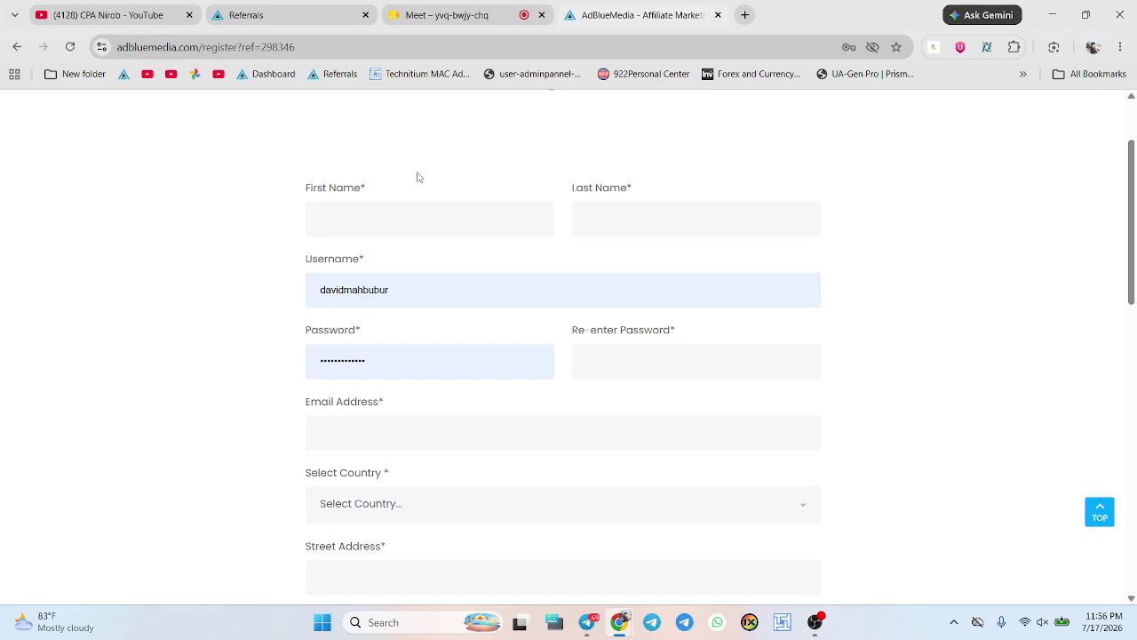
scroll(418, 177, up, 2)
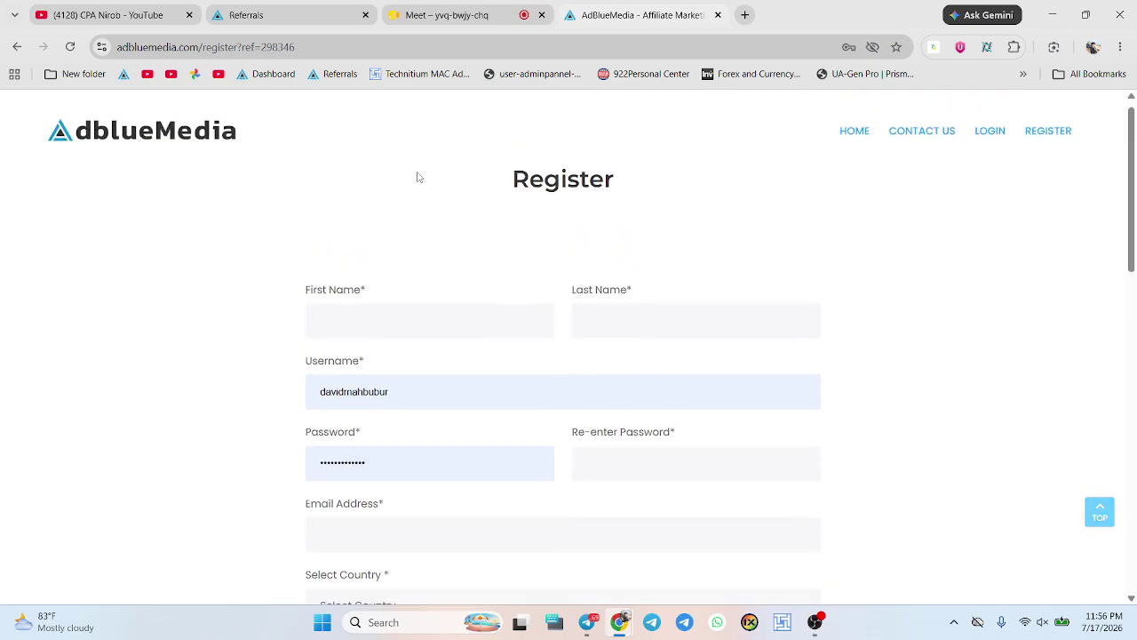
scroll(418, 177, down, 2)
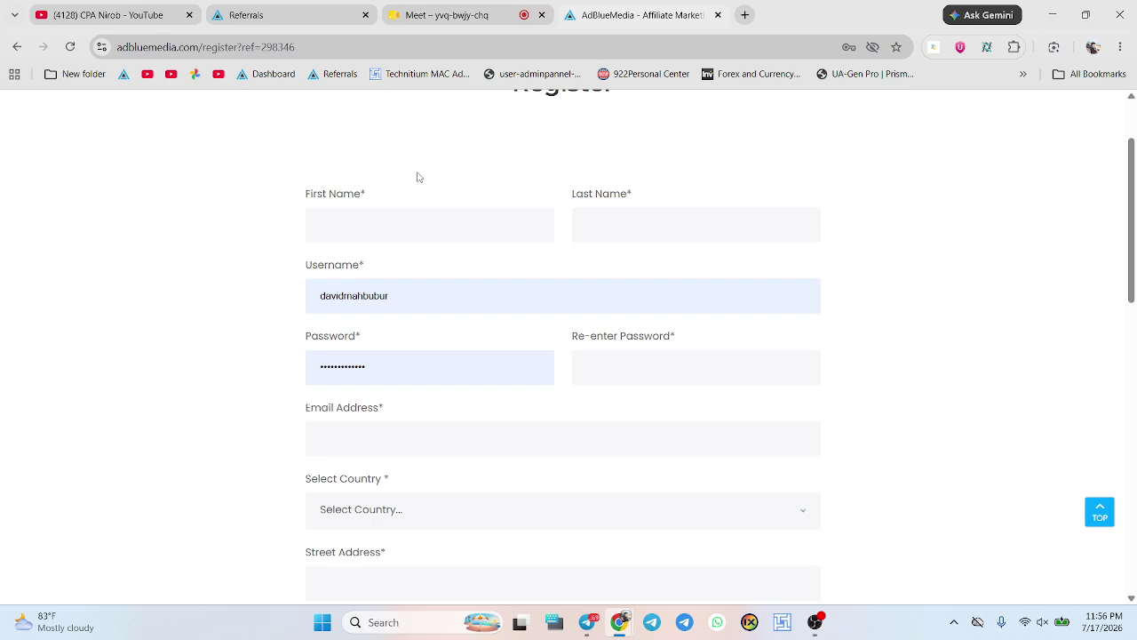
scroll(461, 197, down, 1)
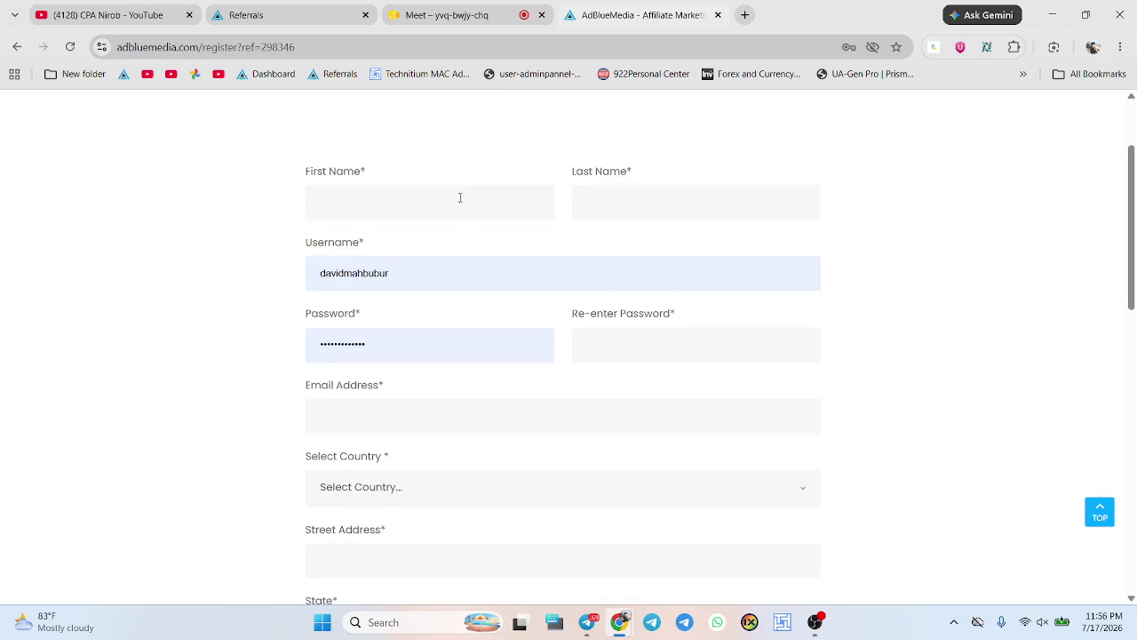
- Open Gmail in a new tab, then close that tab to return to the registration form
click(747, 13)
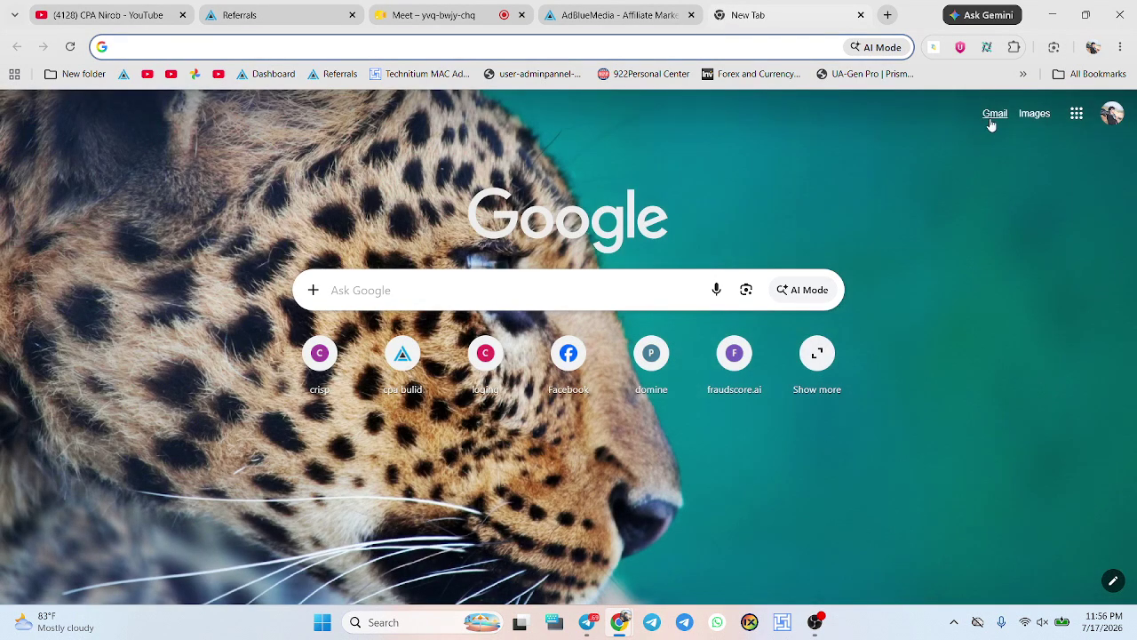
click(993, 121)
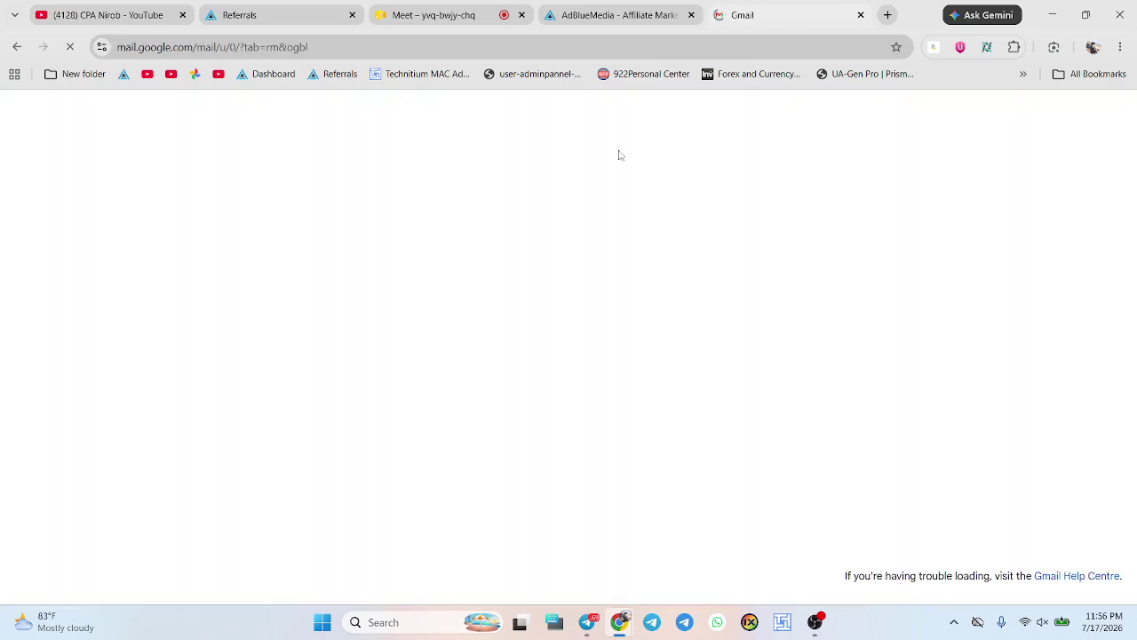
click(862, 16)
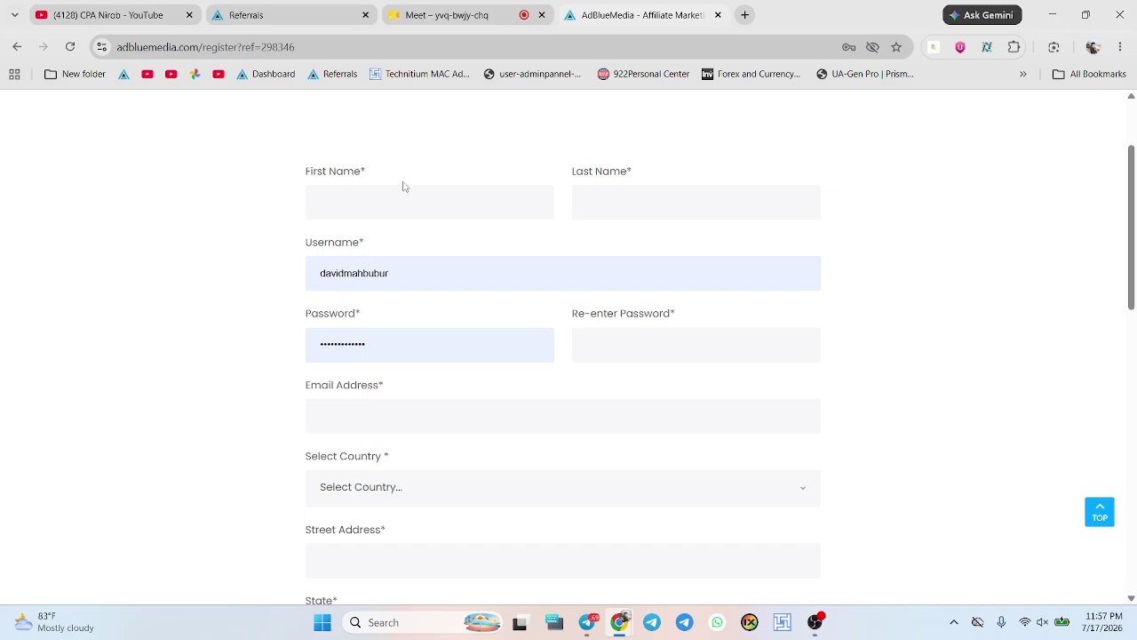
- Highlight the First Name and Last Name labels in turn, then clear the highlight
drag(304, 172, 377, 171)
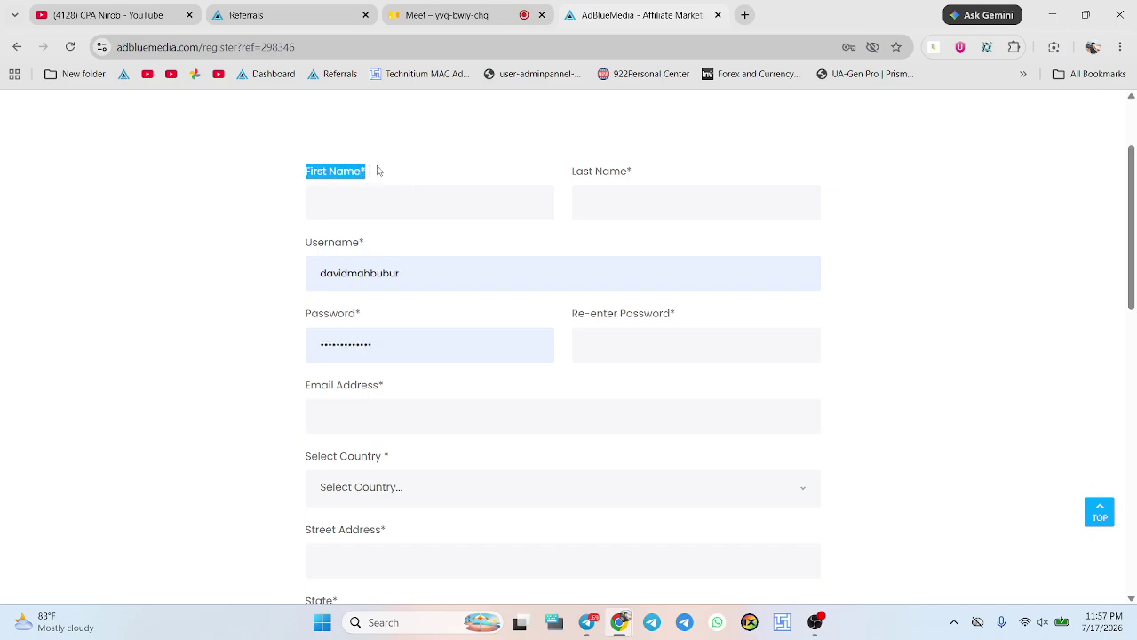
triple_click(608, 174)
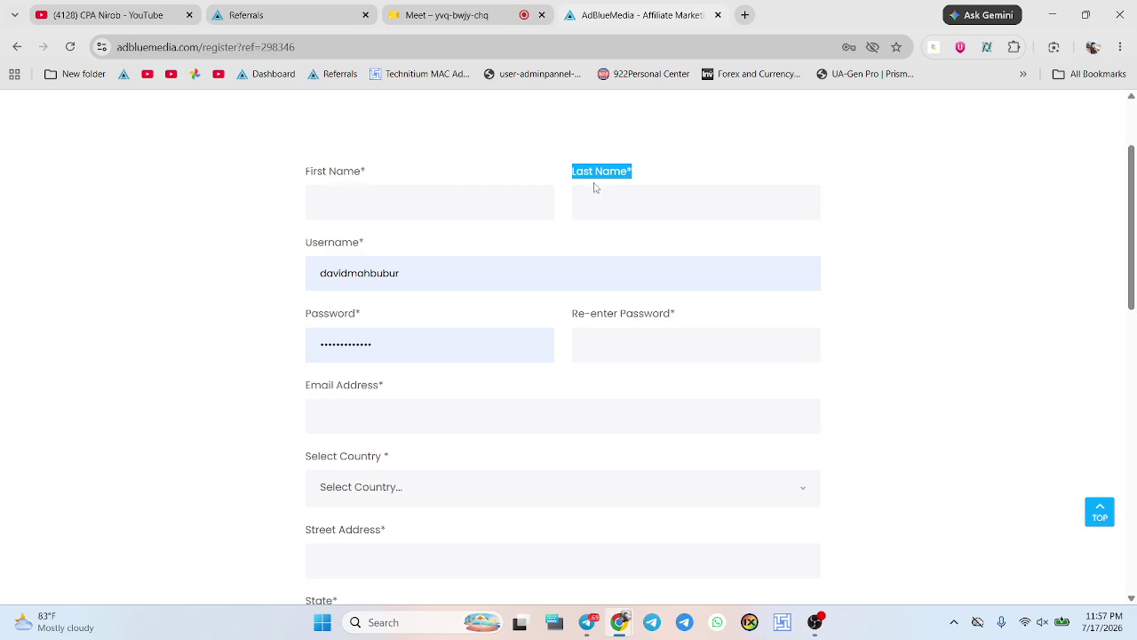
click(309, 250)
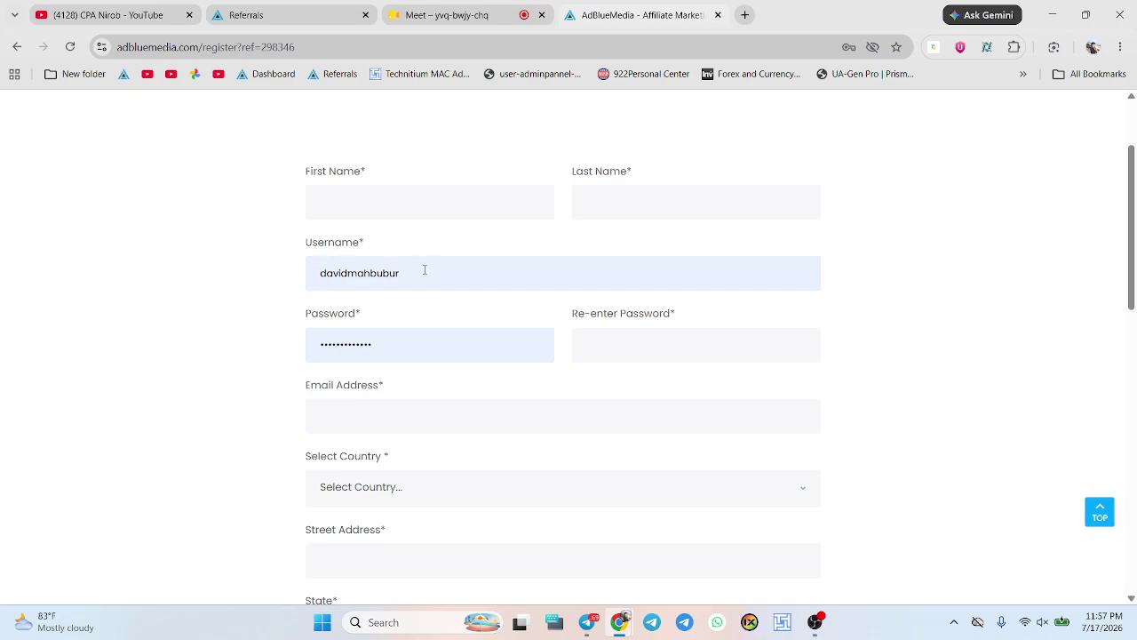
- Examine the Username, Password, Re-enter Password, Email Address and Select Country fields of the form
scroll(427, 269, down, 1)
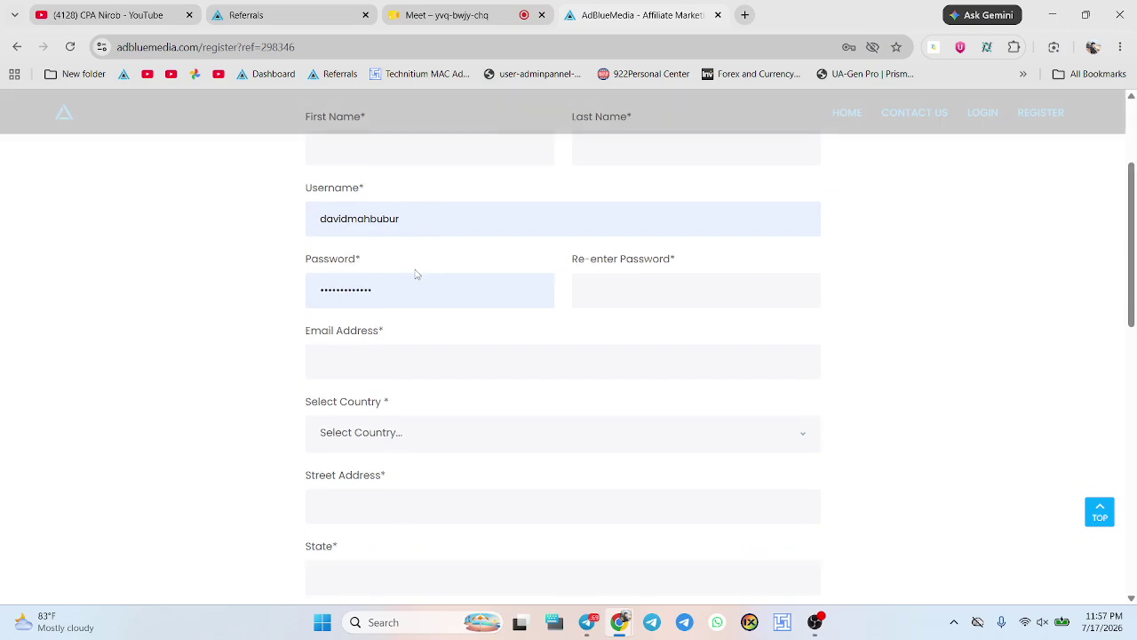
scroll(311, 278, down, 1)
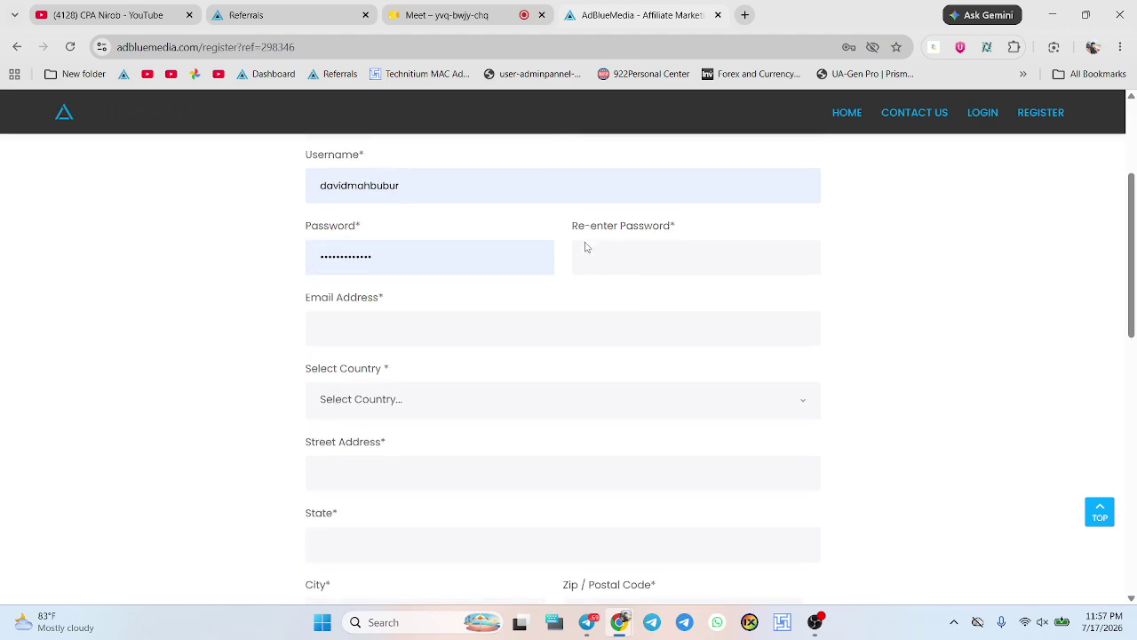
scroll(587, 248, down, 1)
scroll(364, 276, up, 2)
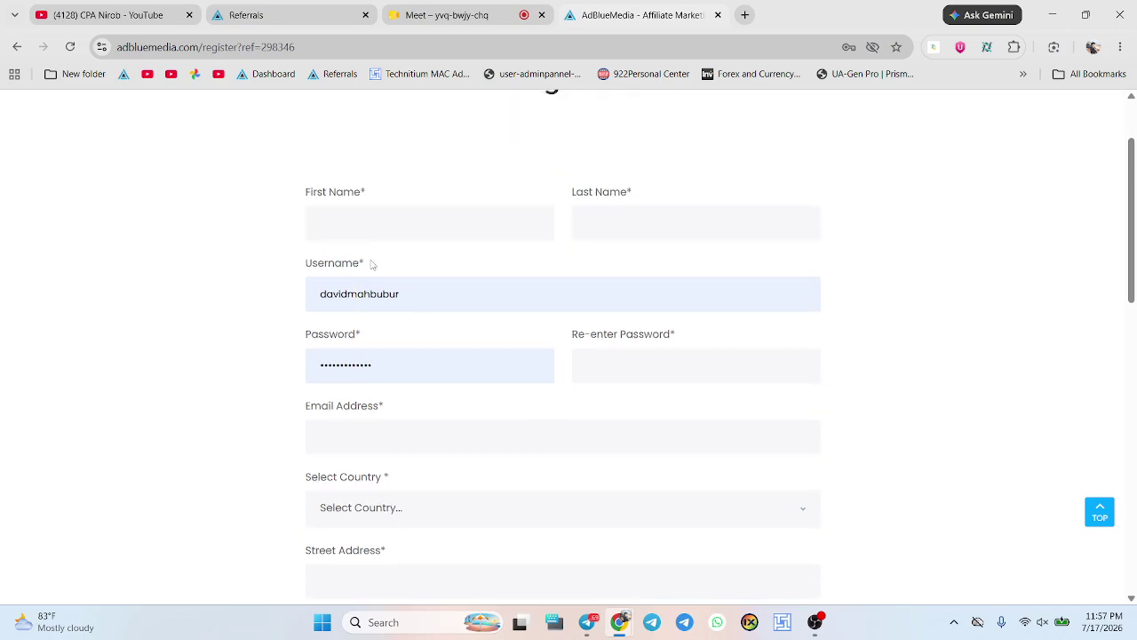
scroll(356, 249, down, 2)
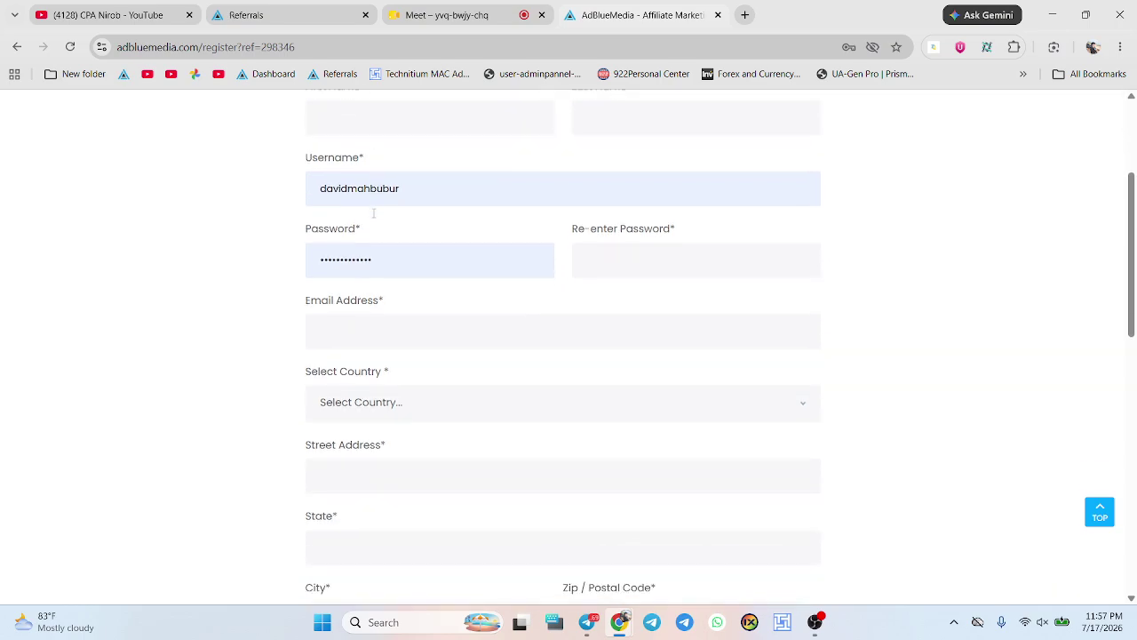
scroll(388, 272, down, 1)
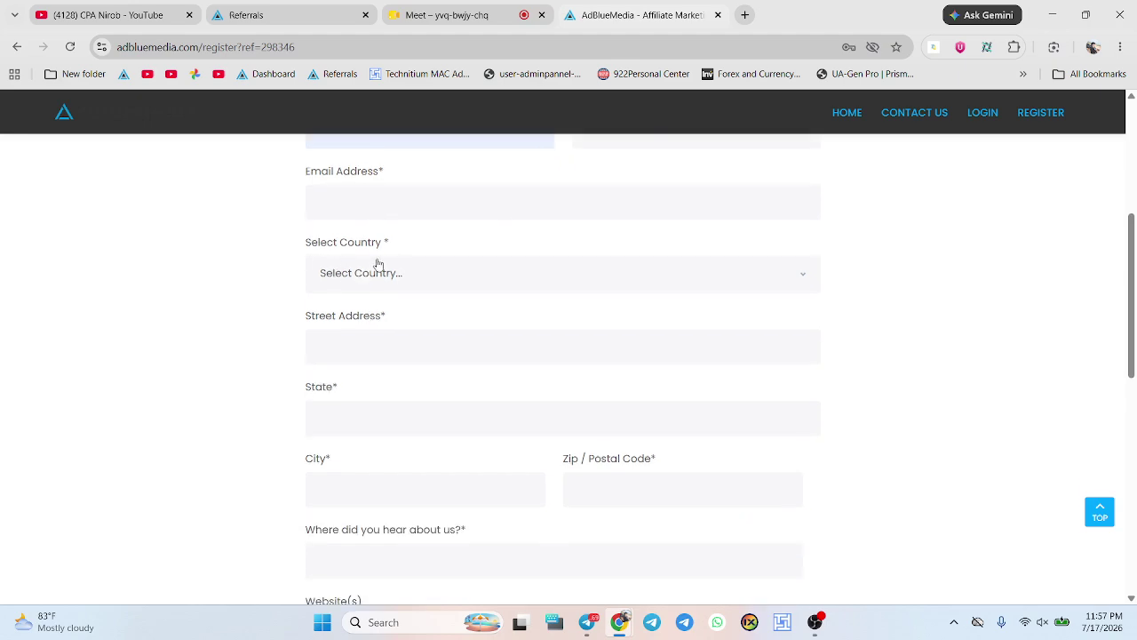
scroll(325, 263, down, 1)
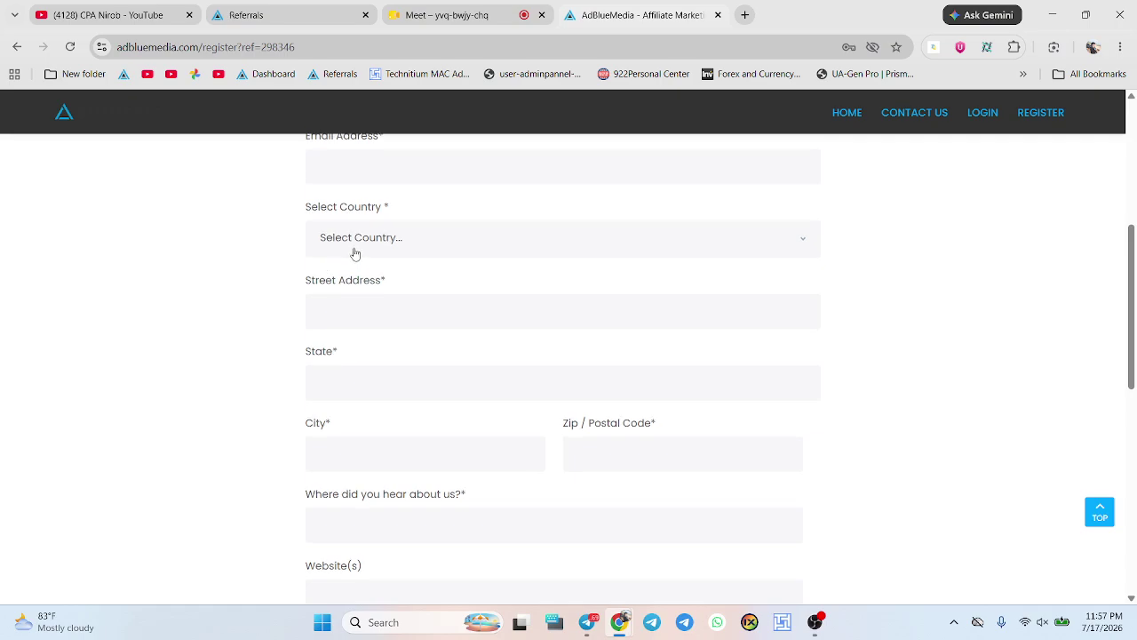
scroll(375, 252, down, 1)
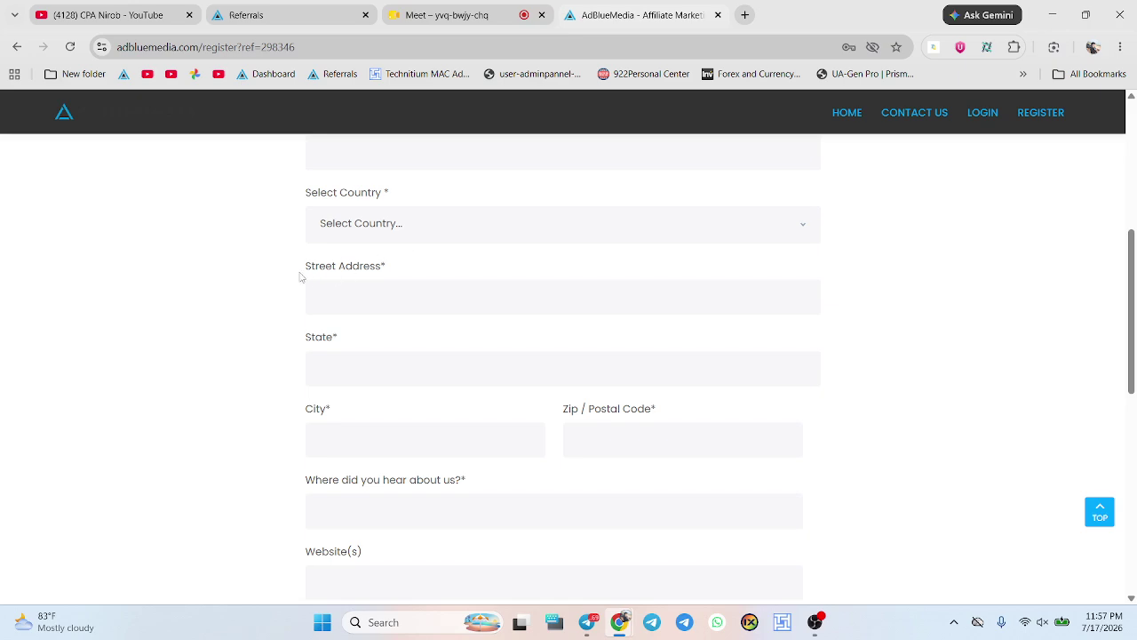
- Highlight the Street Address and State labels to examine the address section of the form
drag(299, 274, 382, 279)
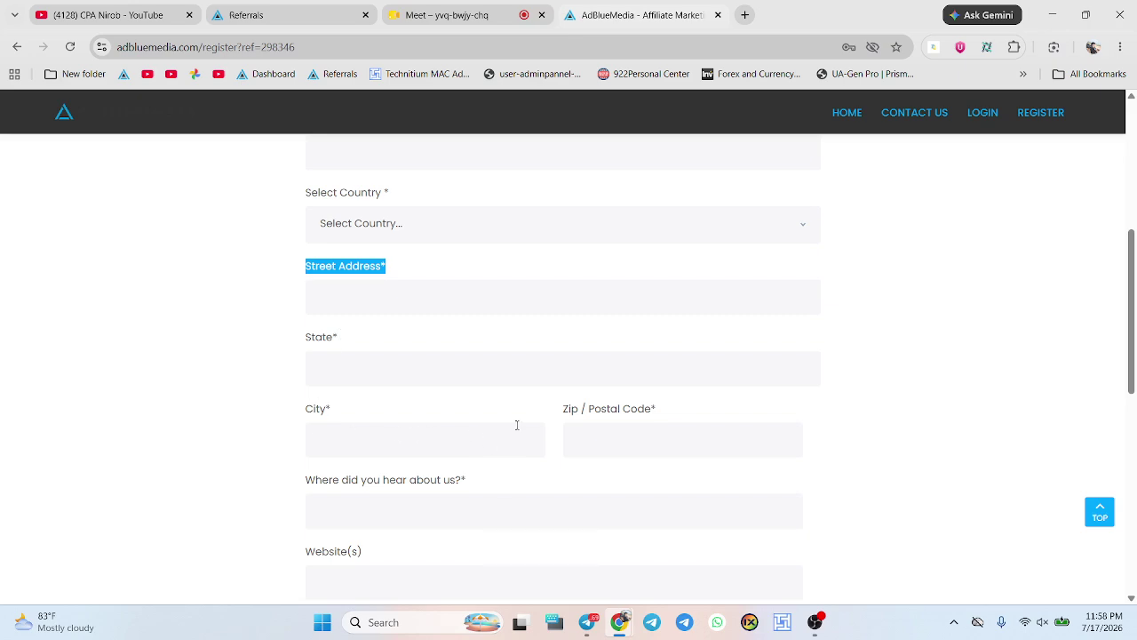
click(361, 329)
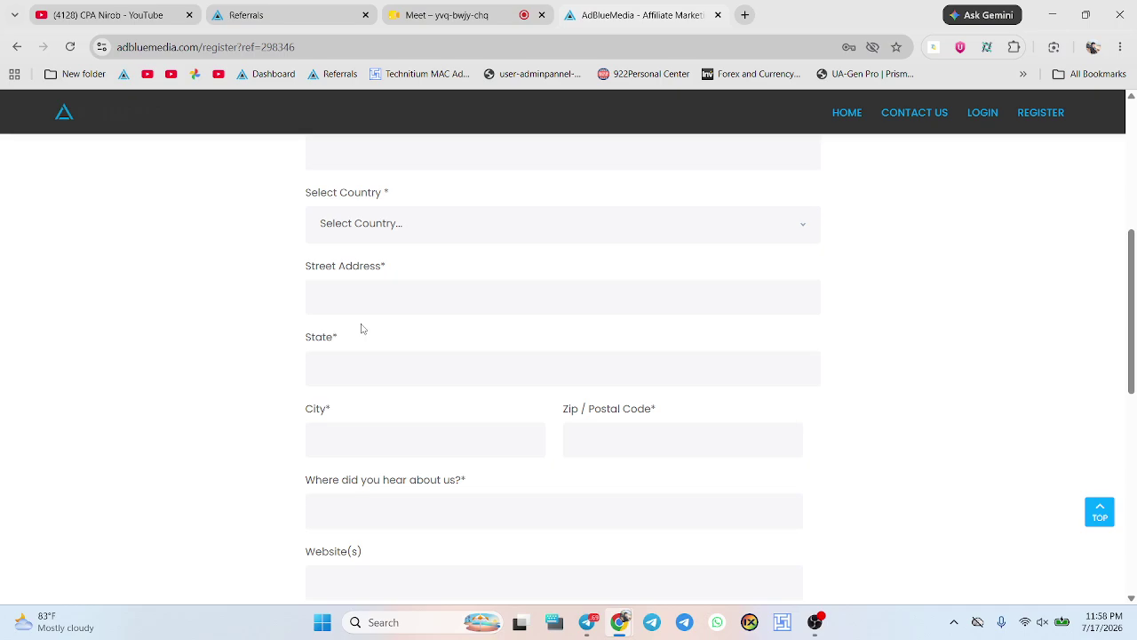
scroll(362, 328, down, 1)
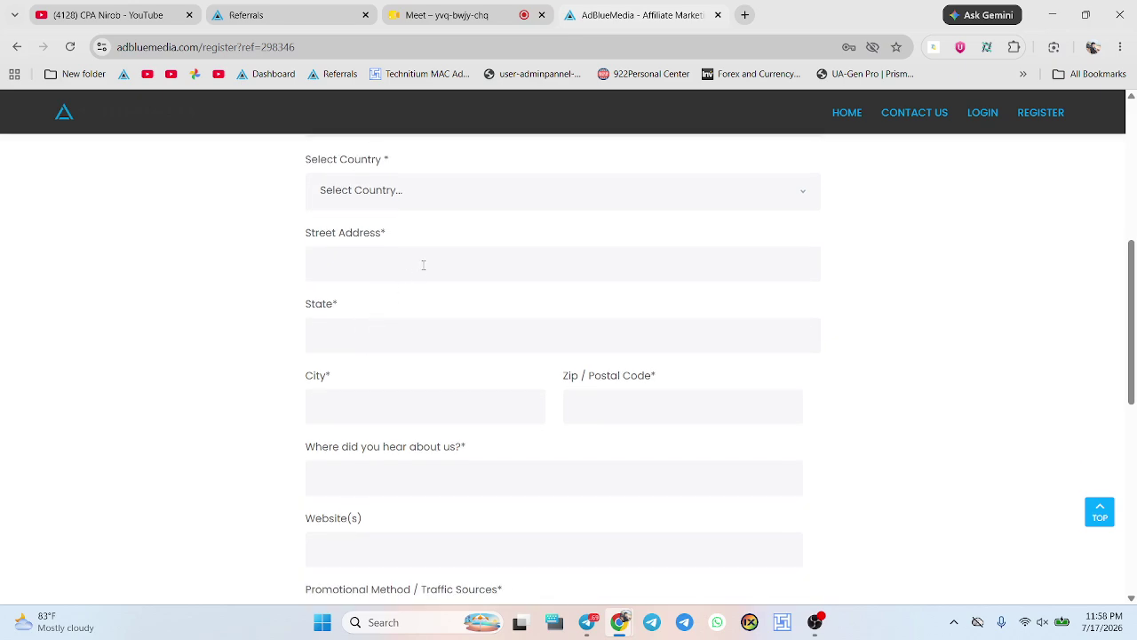
double_click(301, 245)
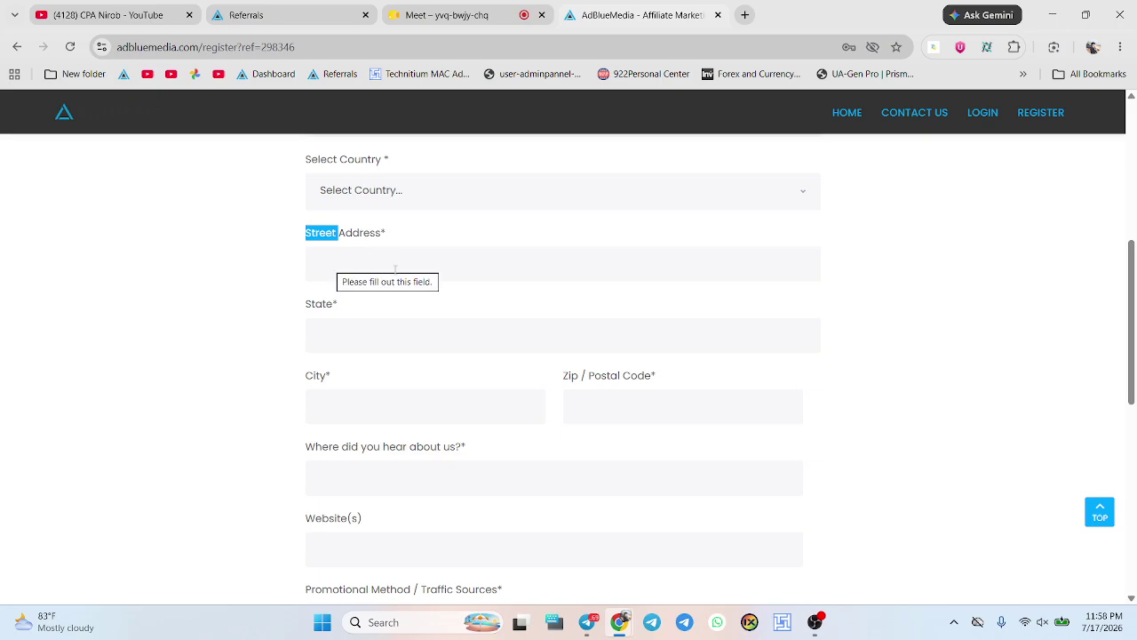
scroll(396, 270, down, 1)
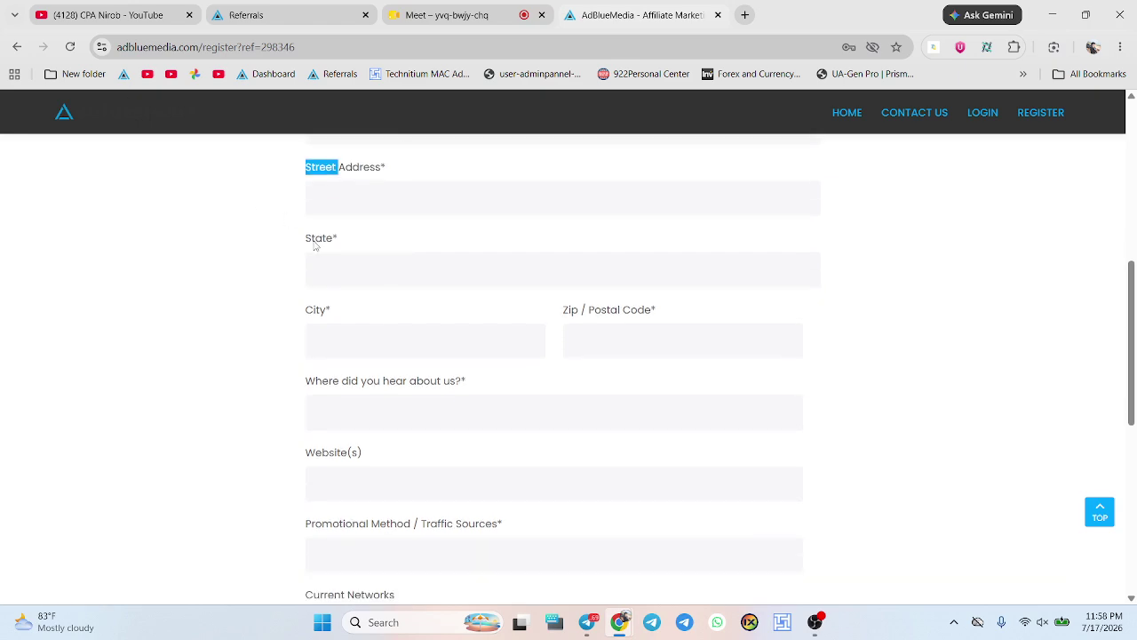
double_click(315, 242)
scroll(619, 335, down, 1)
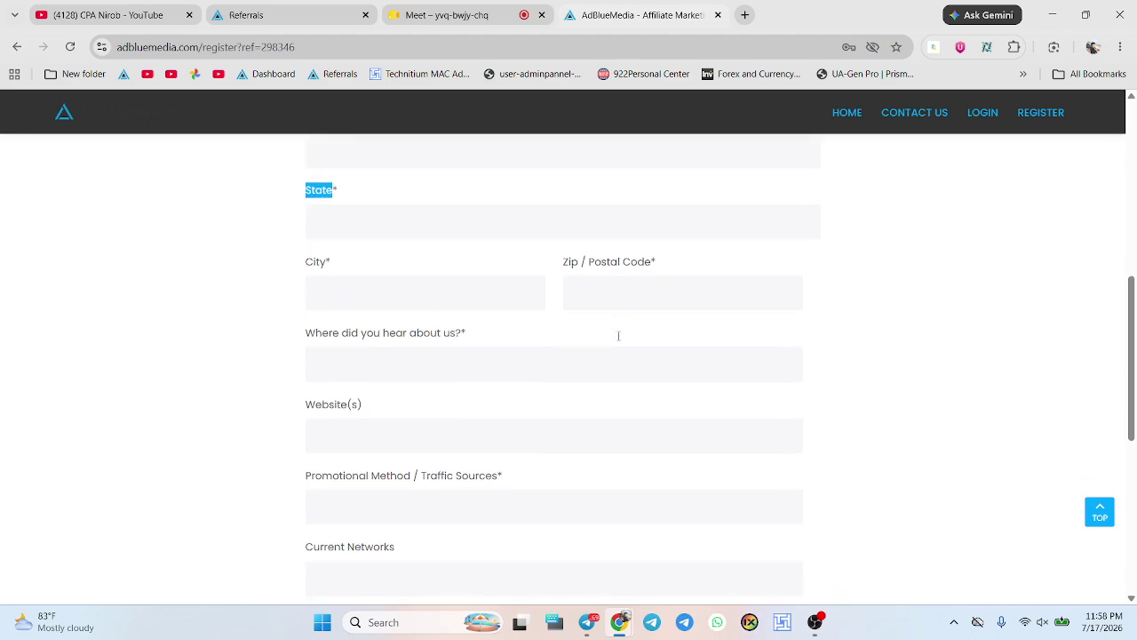
- Look over the City and Zip / Postal Code fields, then highlight the "Where did you hear about us?" and Website(s) labels
scroll(409, 290, down, 1)
scroll(409, 289, down, 1)
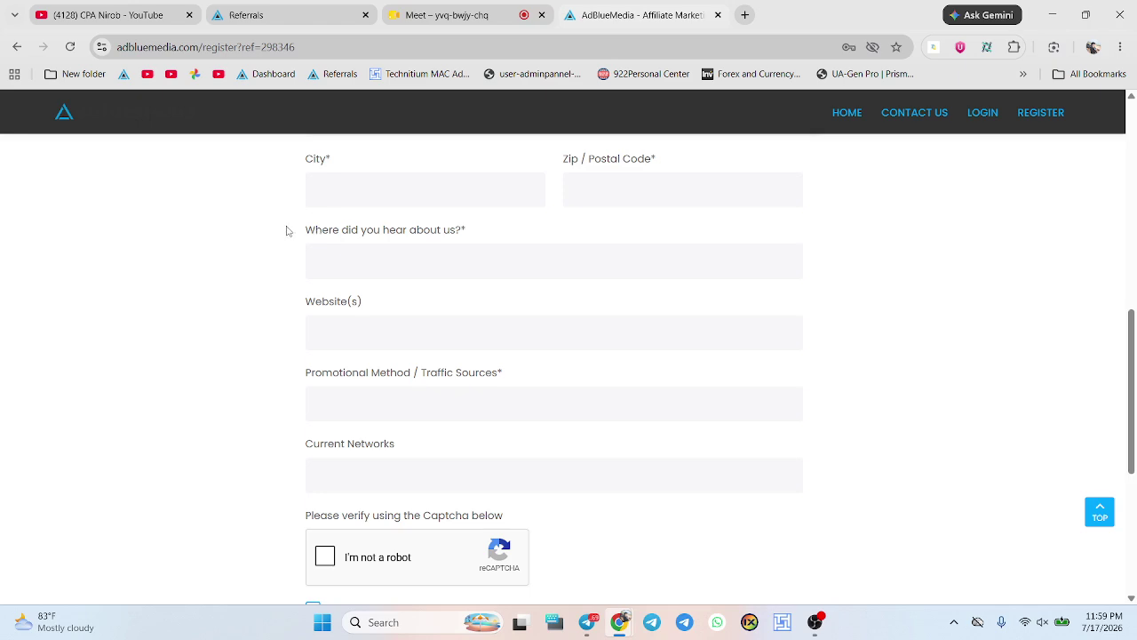
drag(287, 230, 469, 229)
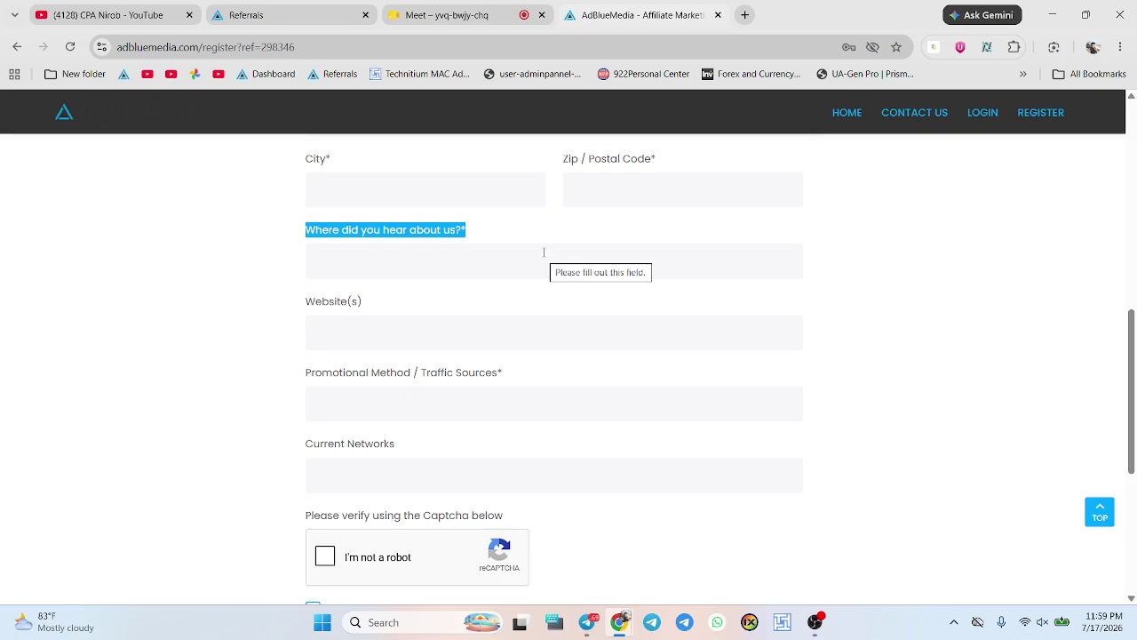
double_click(302, 305)
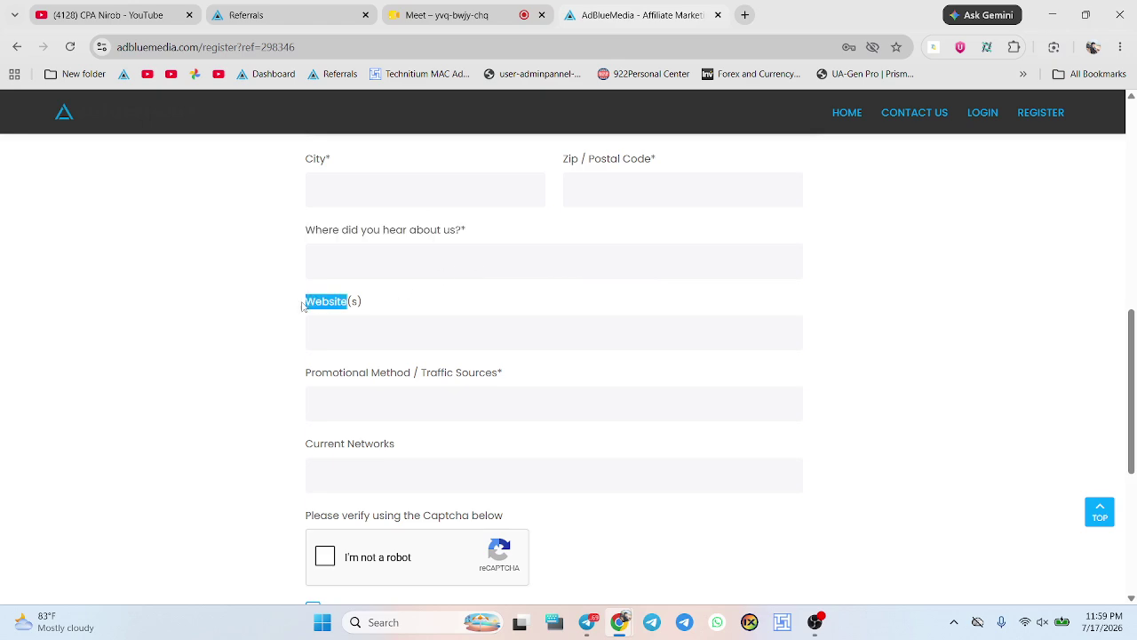
drag(358, 302, 297, 302)
drag(347, 304, 354, 304)
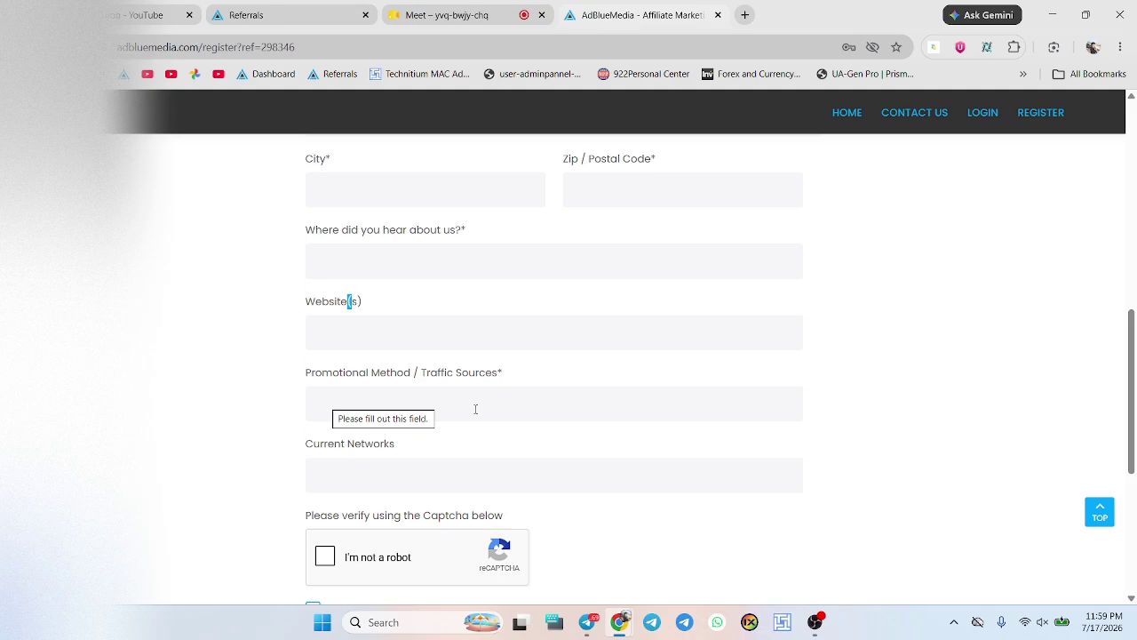
- Highlight the word Promotional in the traffic sources label, and switch to Telegram to look through the channel's recent posts for the promotional methods file
double_click(286, 386)
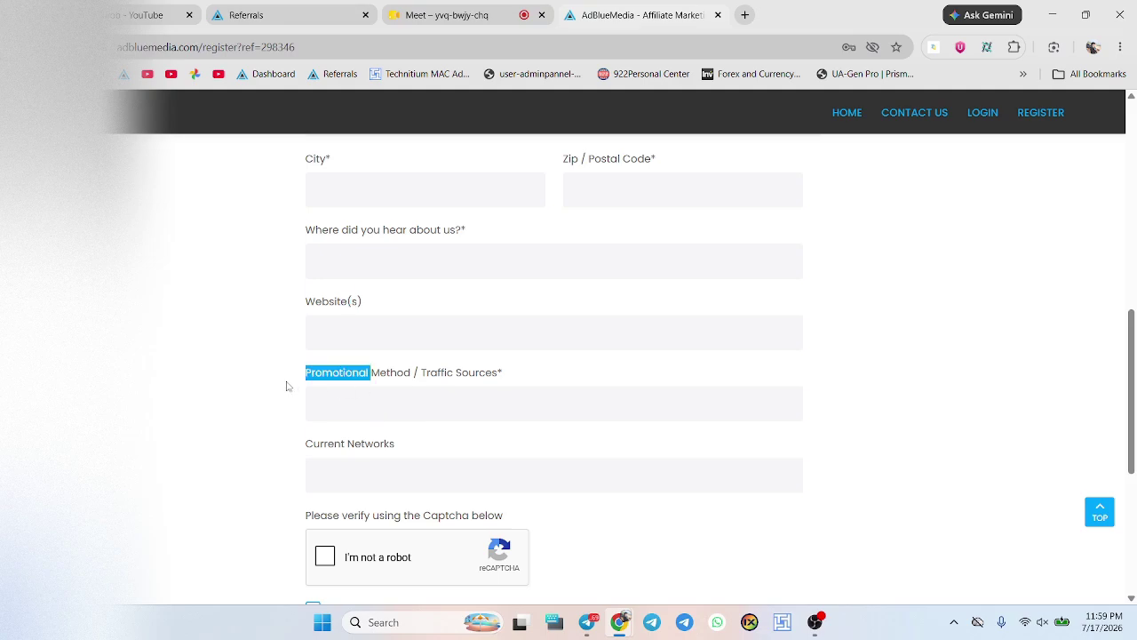
click(588, 622)
scroll(435, 382, down, 5)
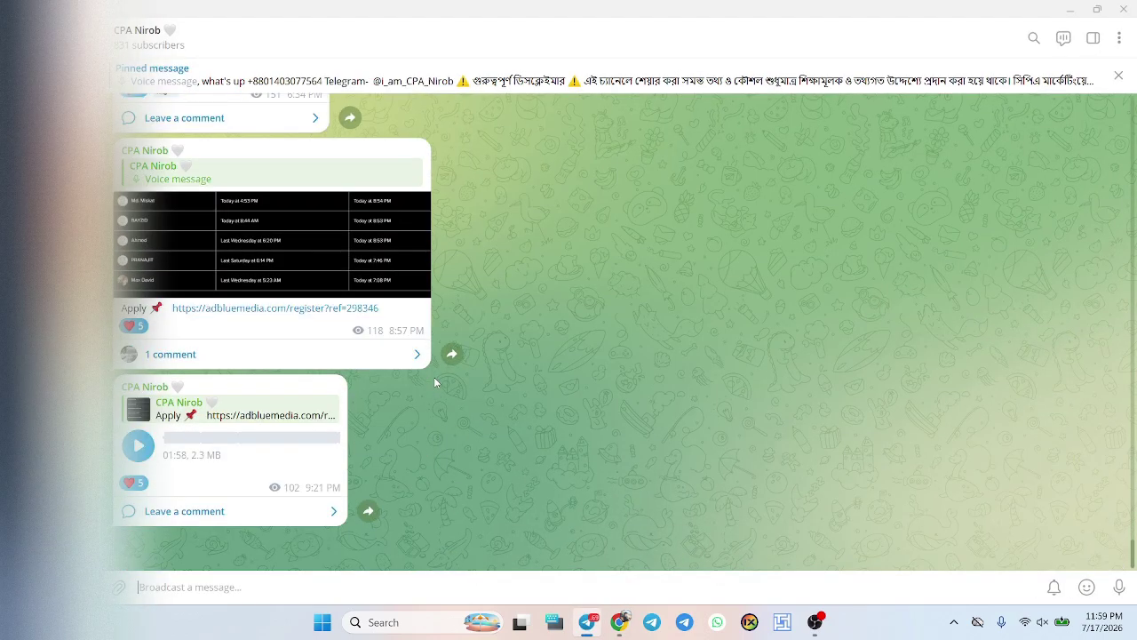
scroll(435, 382, up, 10)
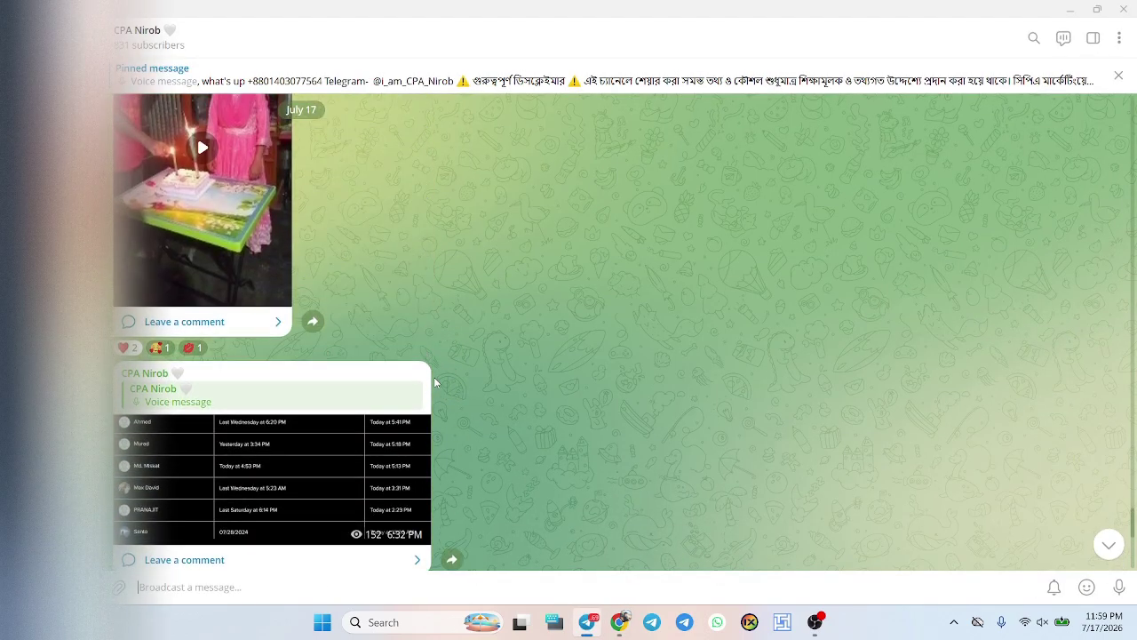
scroll(435, 382, up, 10)
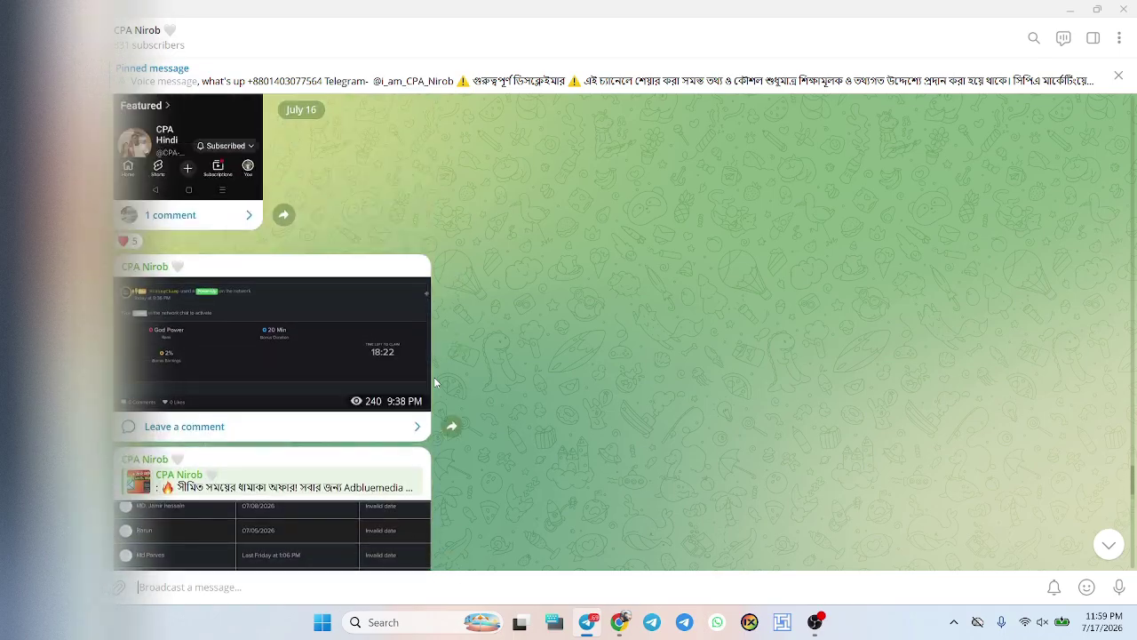
scroll(435, 382, up, 4)
scroll(435, 382, down, 15)
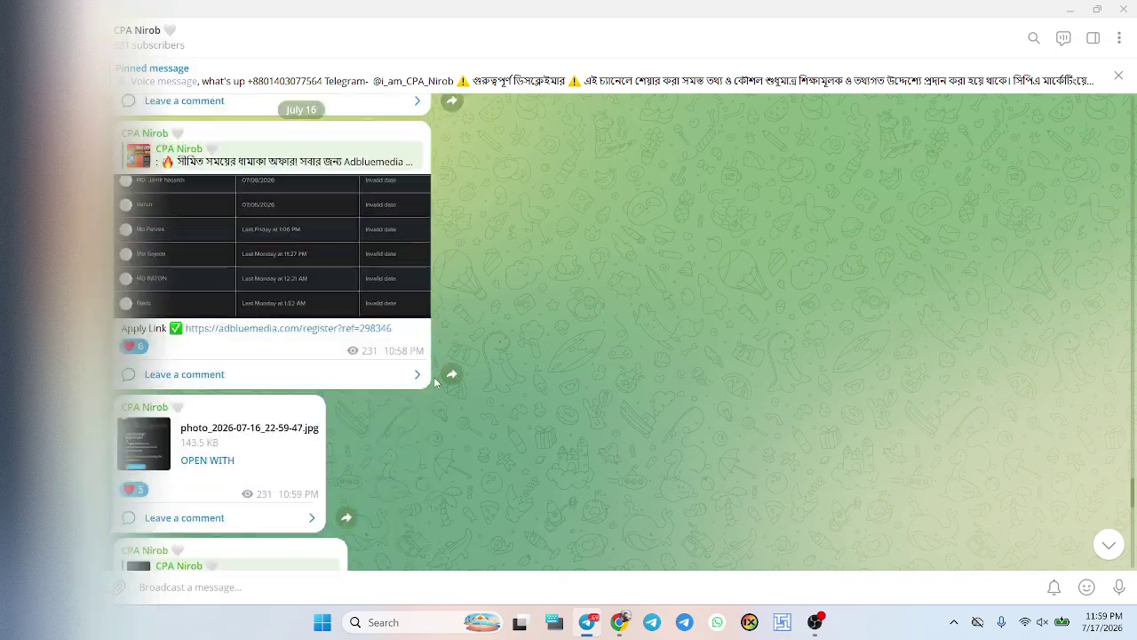
scroll(435, 382, down, 3)
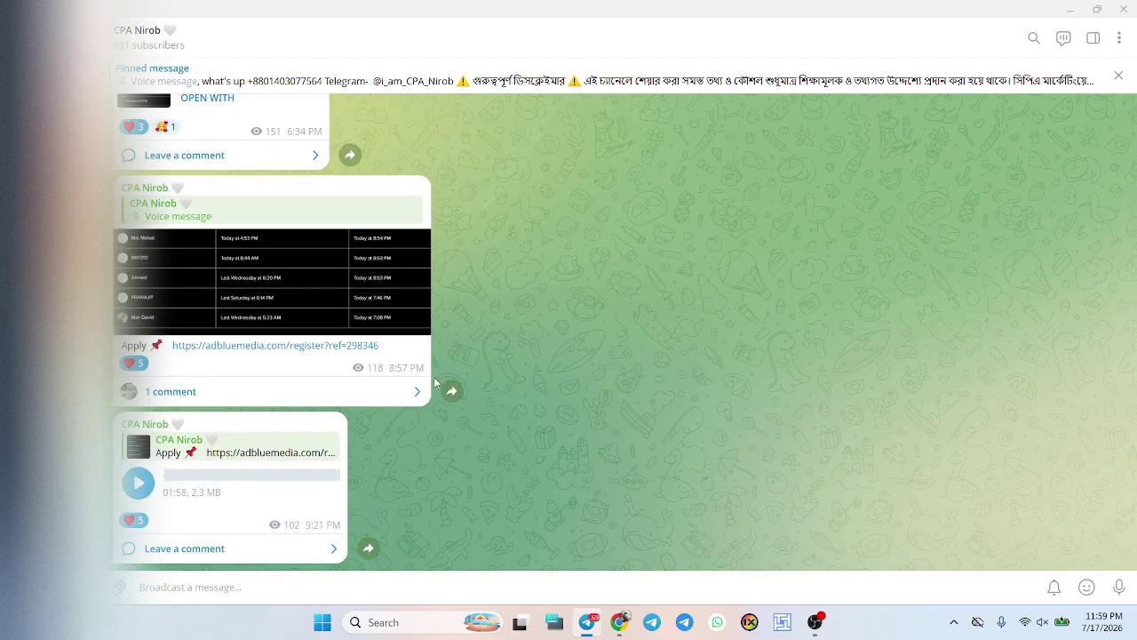
scroll(398, 444, up, 10)
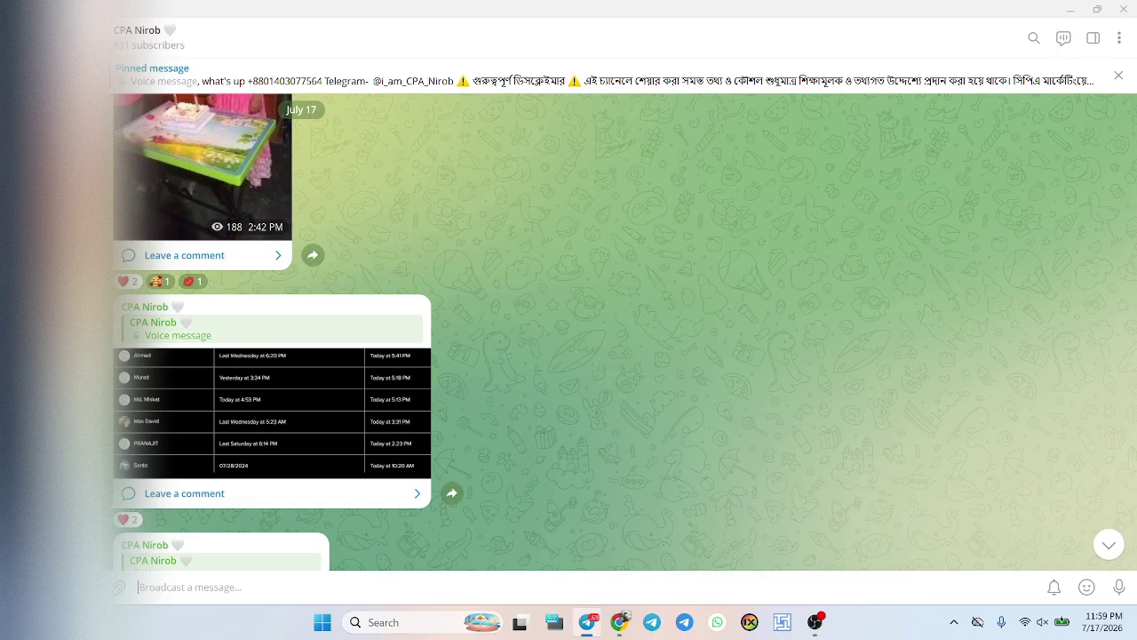
scroll(169, 267, up, 10)
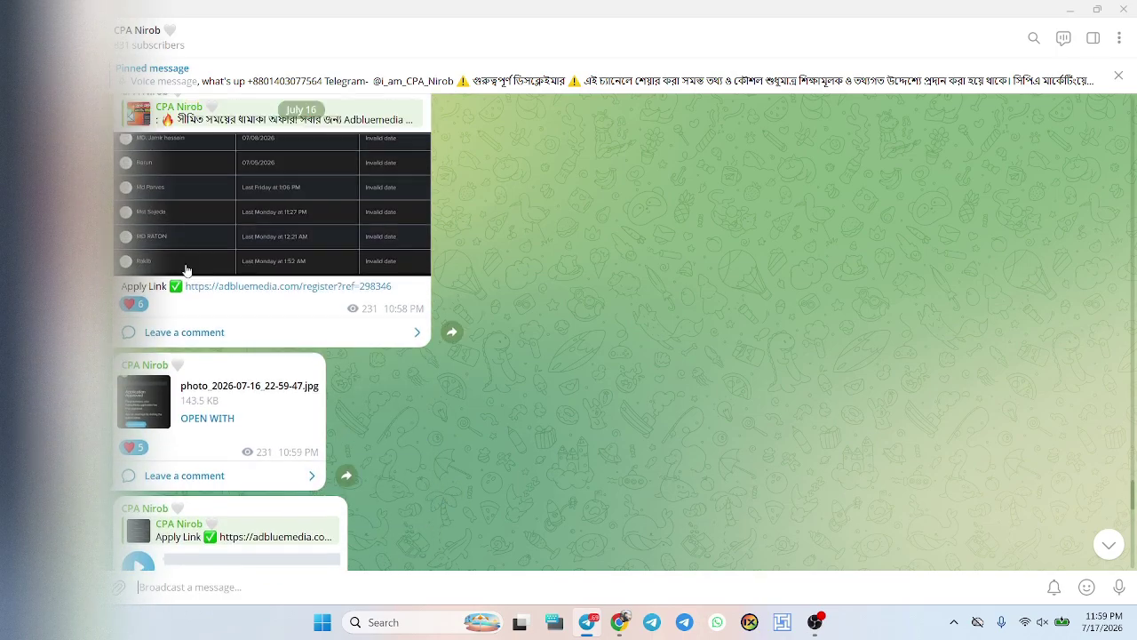
scroll(187, 271, up, 10)
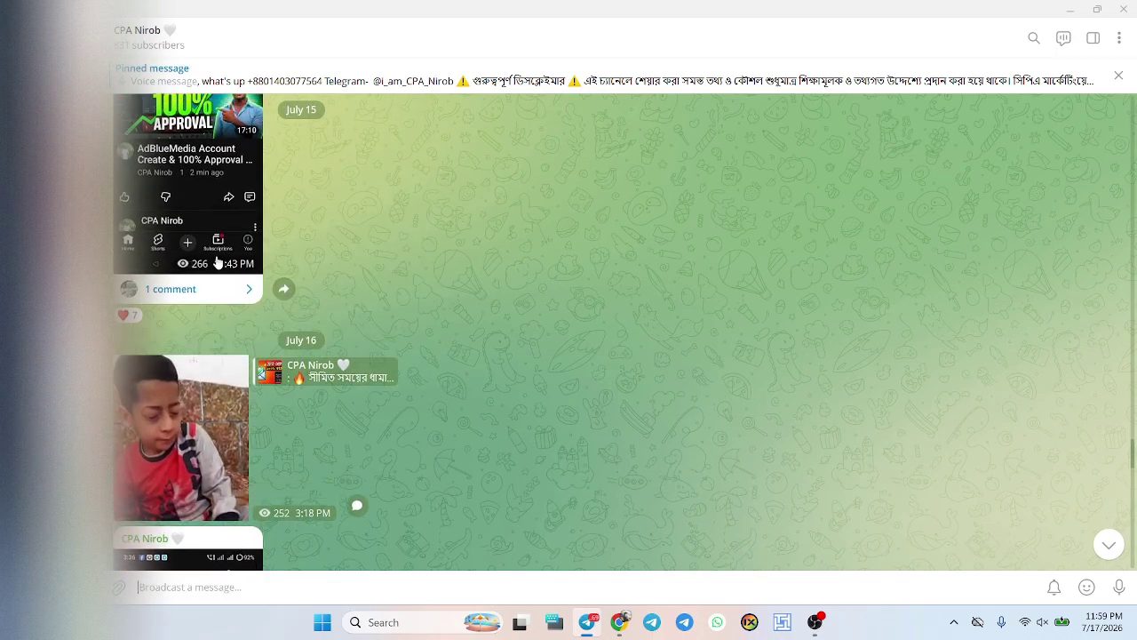
- Return to the registration form and highlight the full Promotional Method / Traffic Sources label
click(1078, 11)
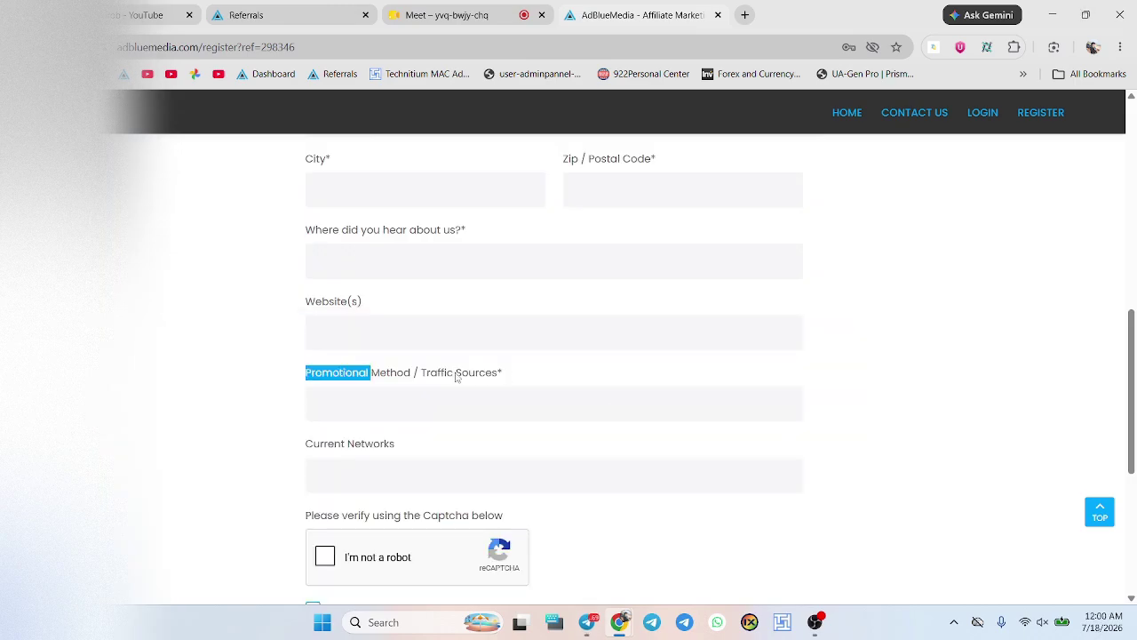
triple_click(337, 374)
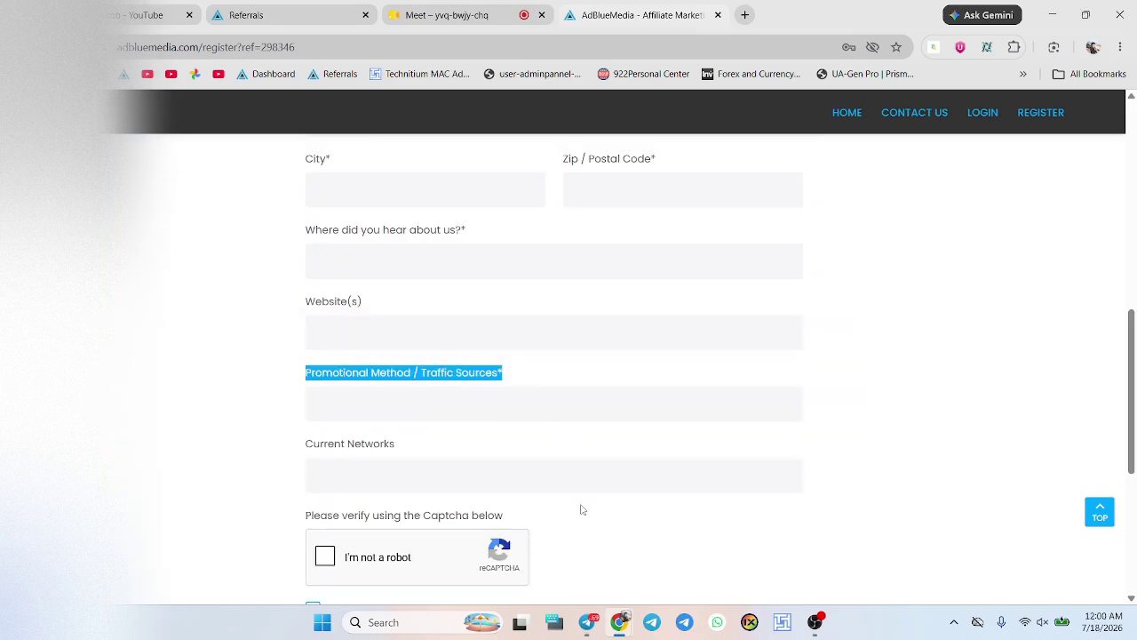
- Switch to Telegram and view the channel's info, examining its shared media, subscriber and administrator entries before closing it
click(587, 622)
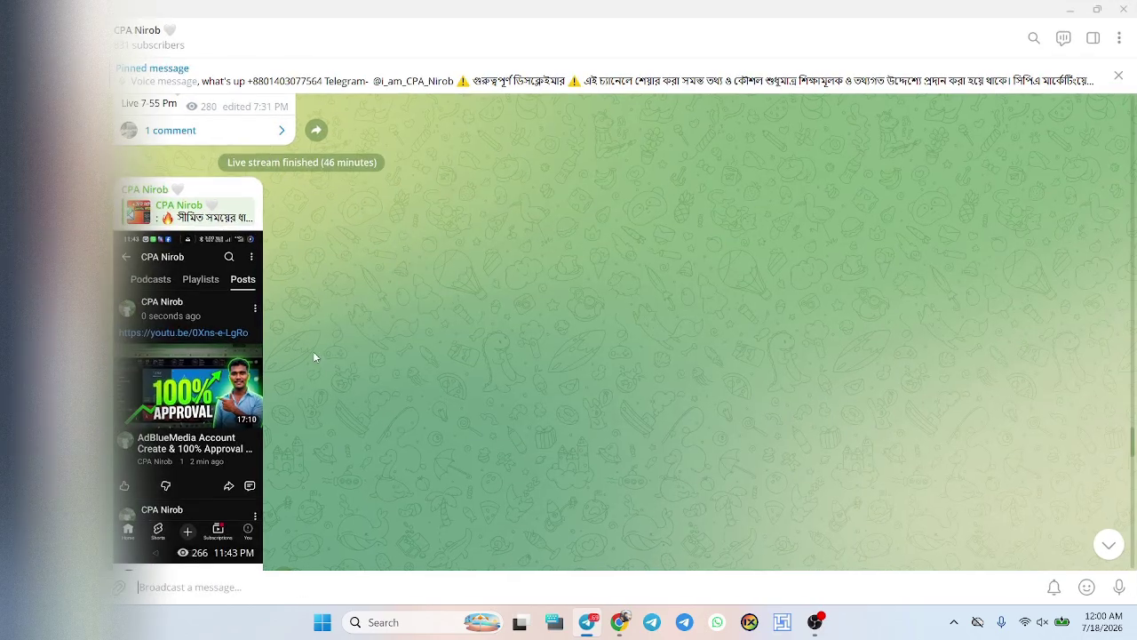
scroll(313, 357, down, 10)
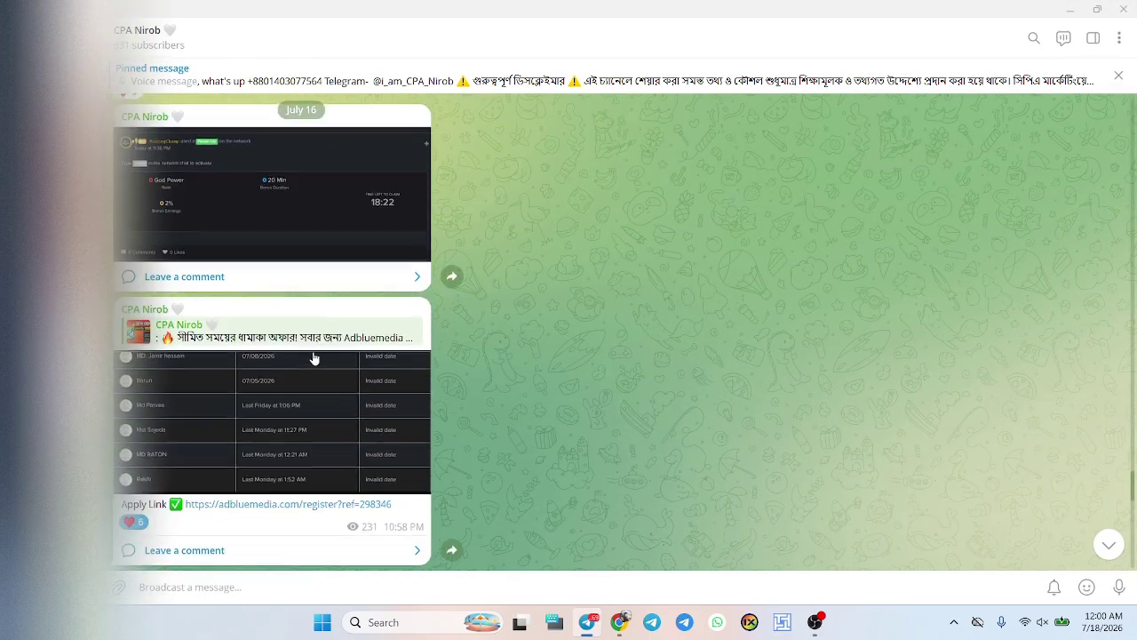
click(153, 45)
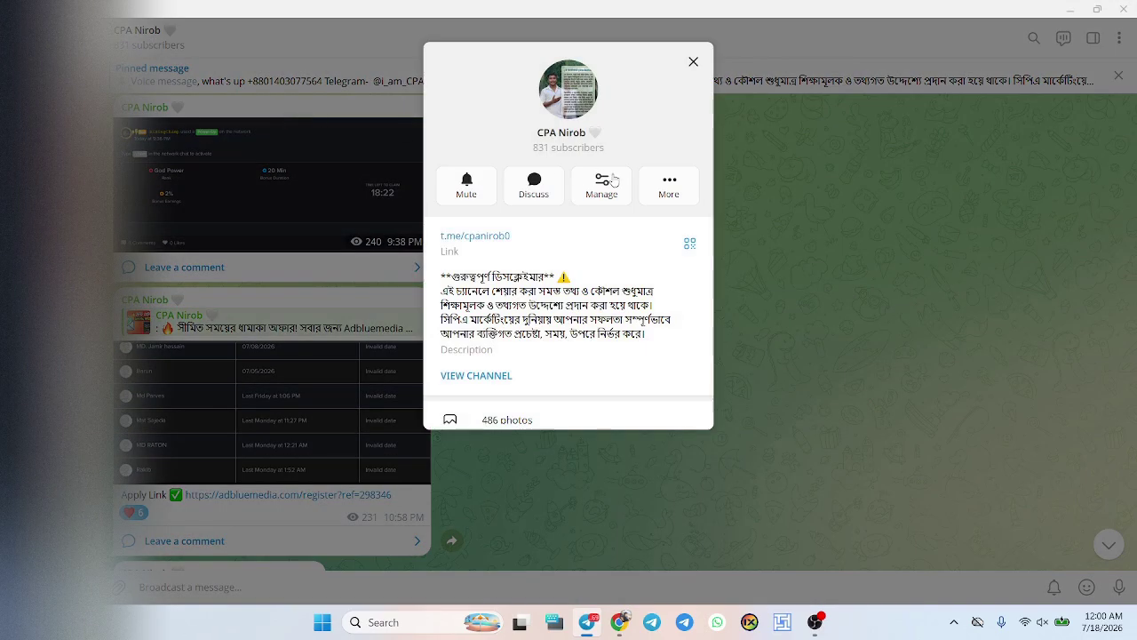
scroll(604, 308, down, 4)
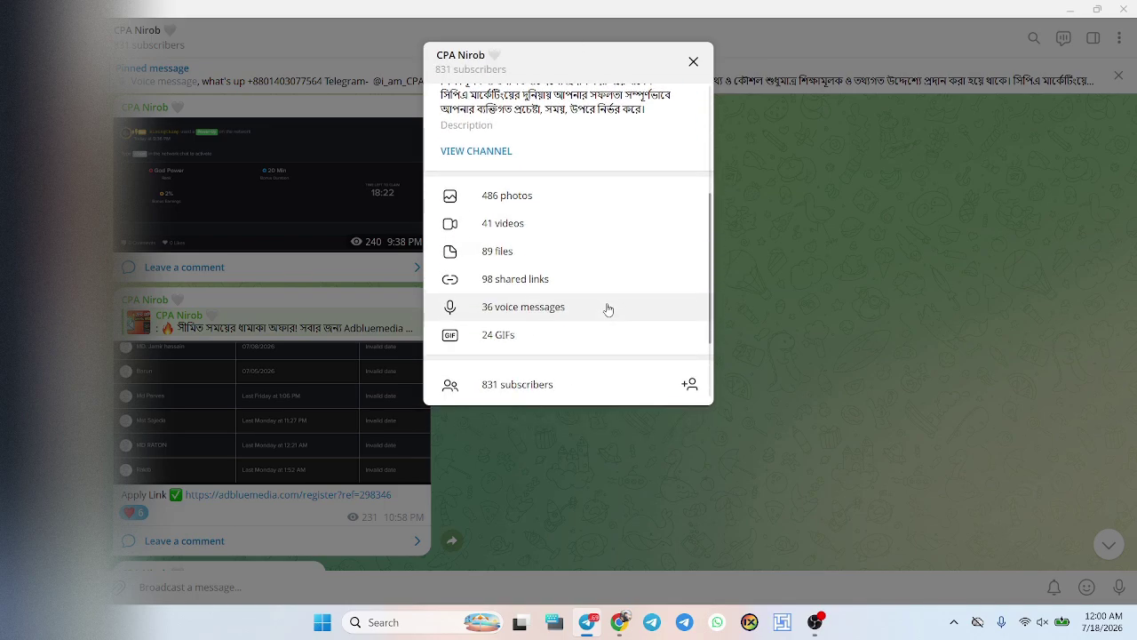
scroll(563, 286, down, 2)
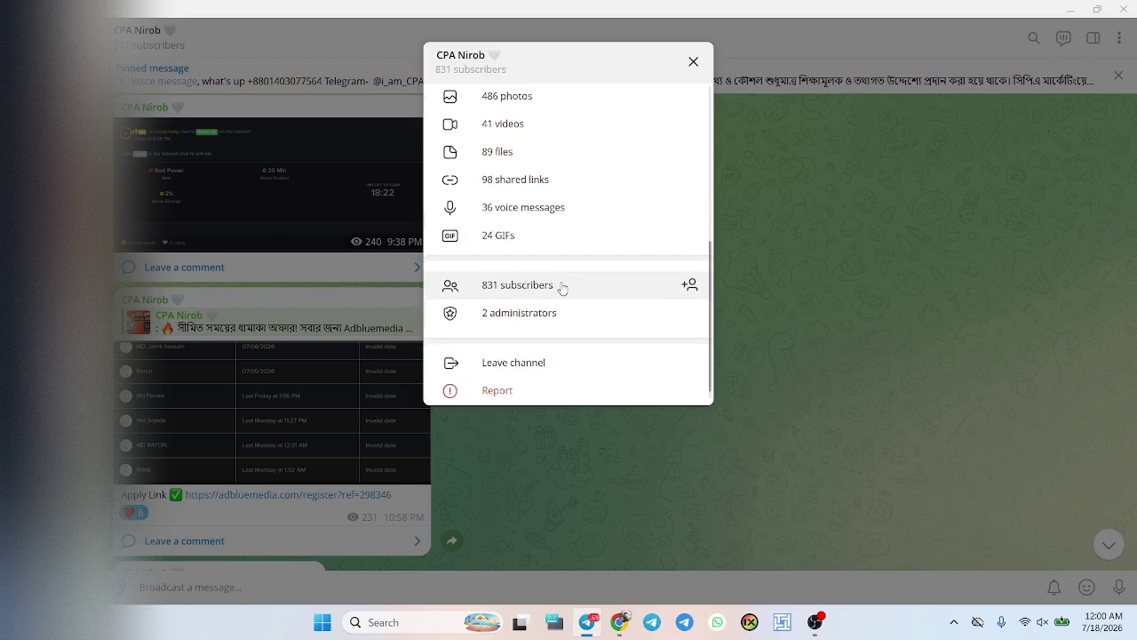
scroll(562, 288, up, 2)
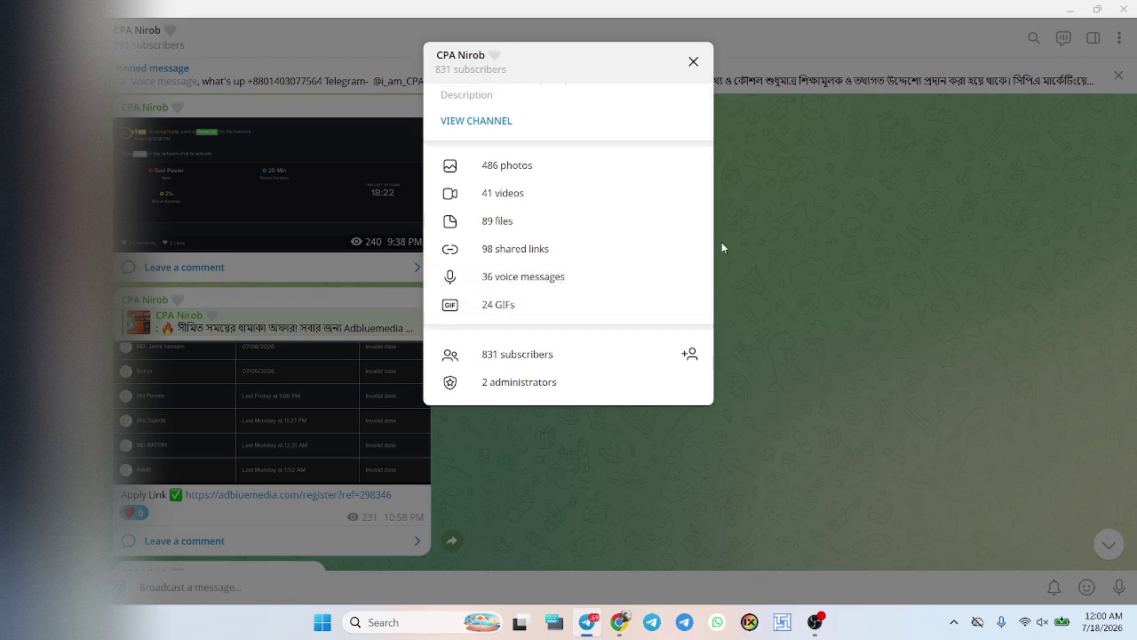
click(765, 238)
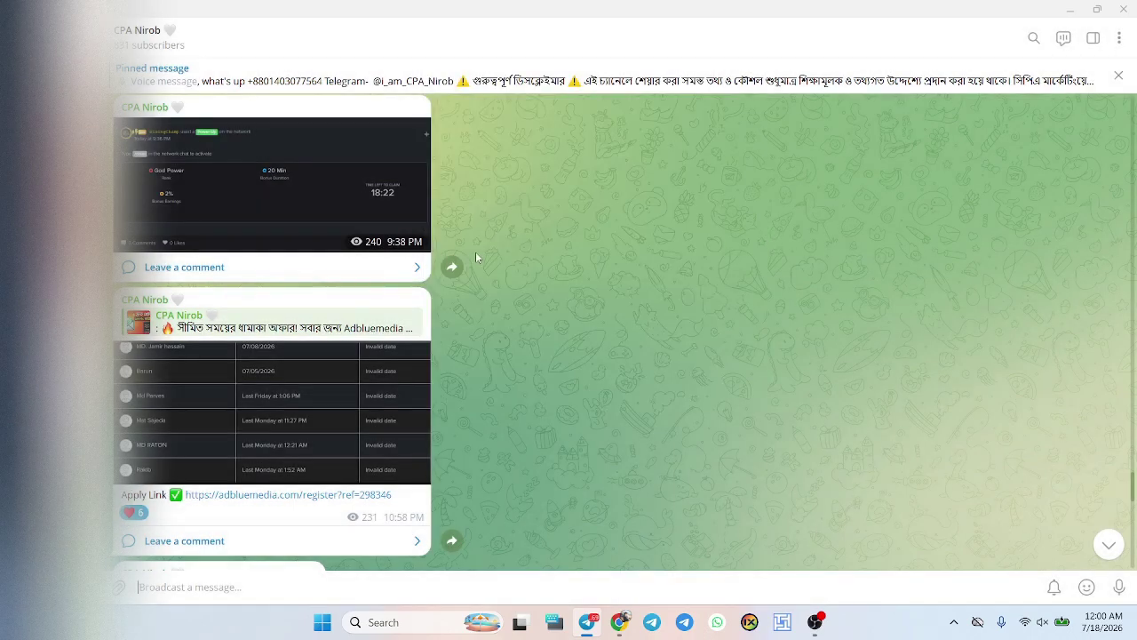
- Find the 2000 Promotional Methods text file among the channel's July 15 posts and open it in a maximized window
scroll(476, 257, up, 4)
scroll(476, 258, up, 10)
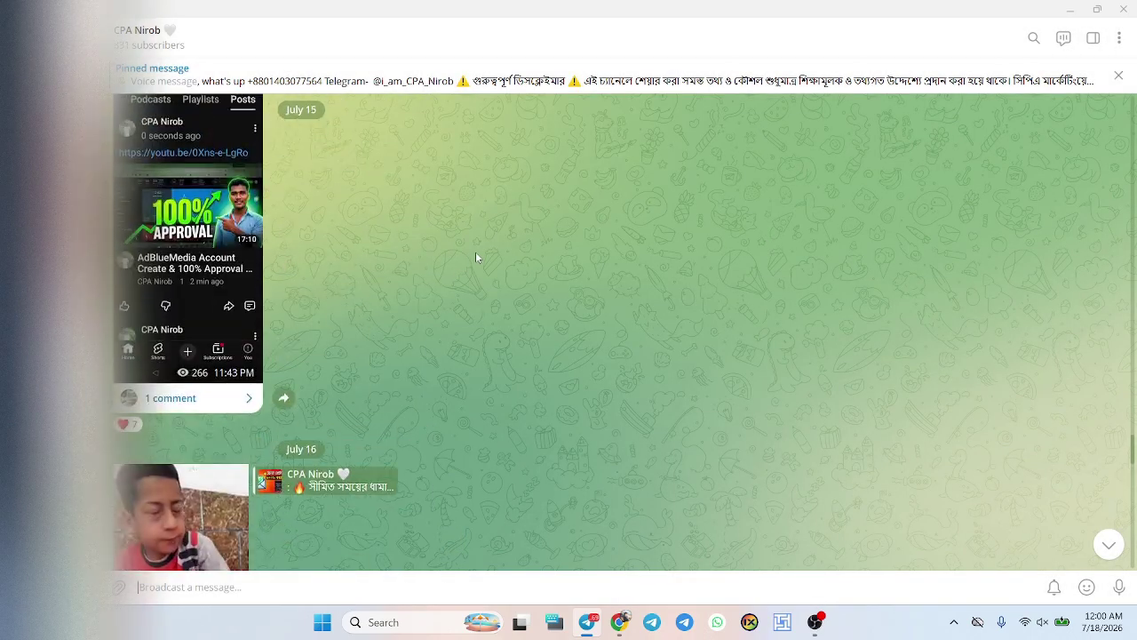
scroll(477, 258, up, 2)
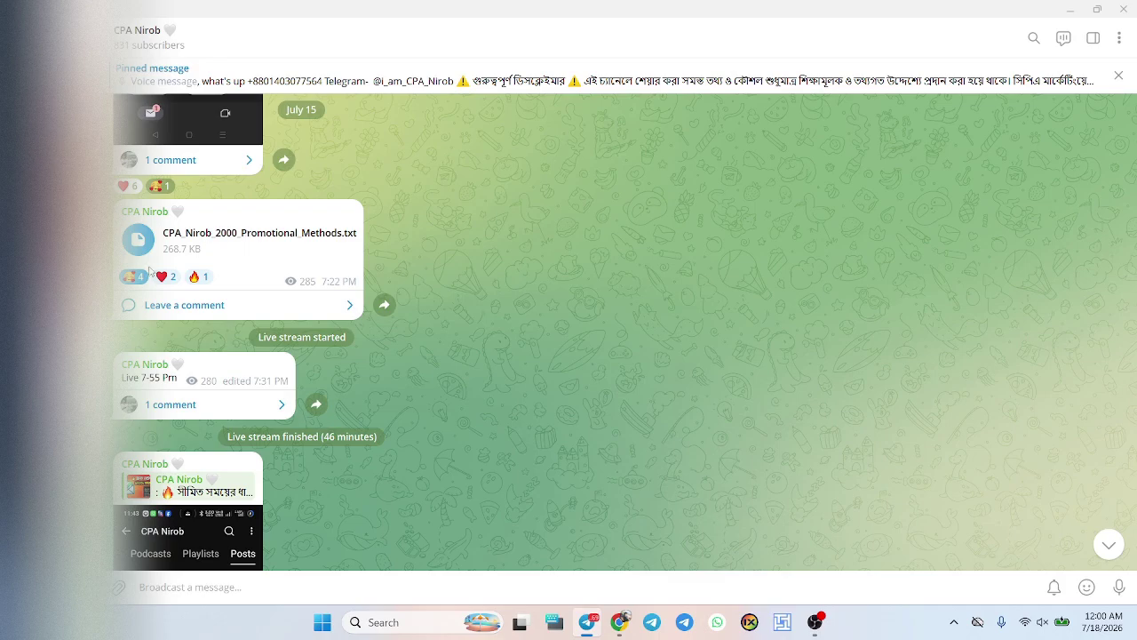
mouse_move(200, 249)
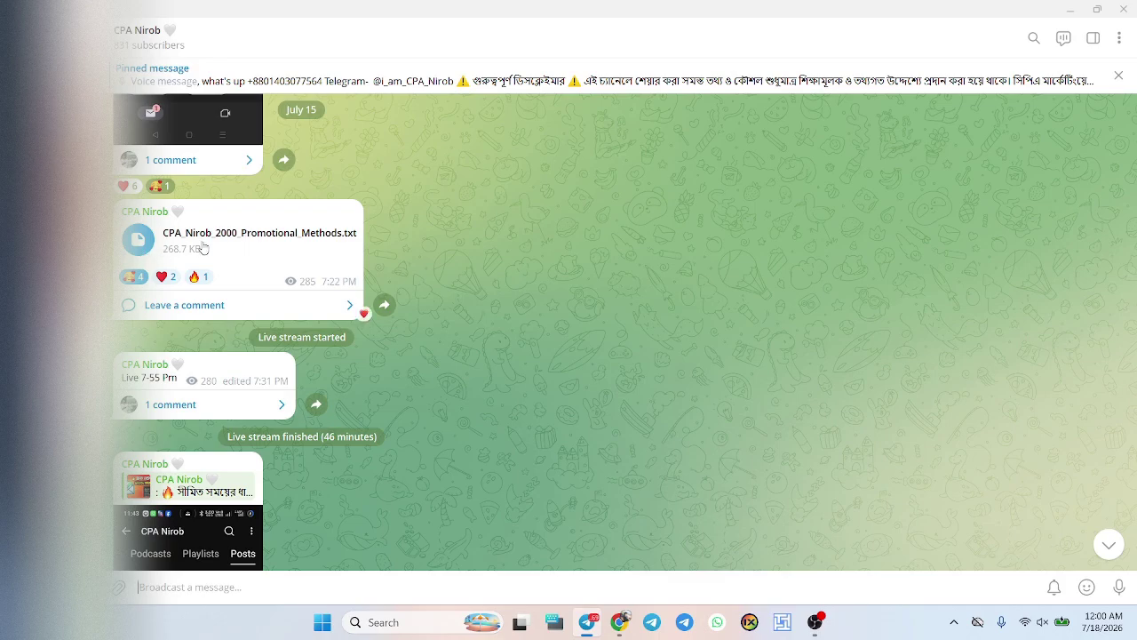
click(152, 236)
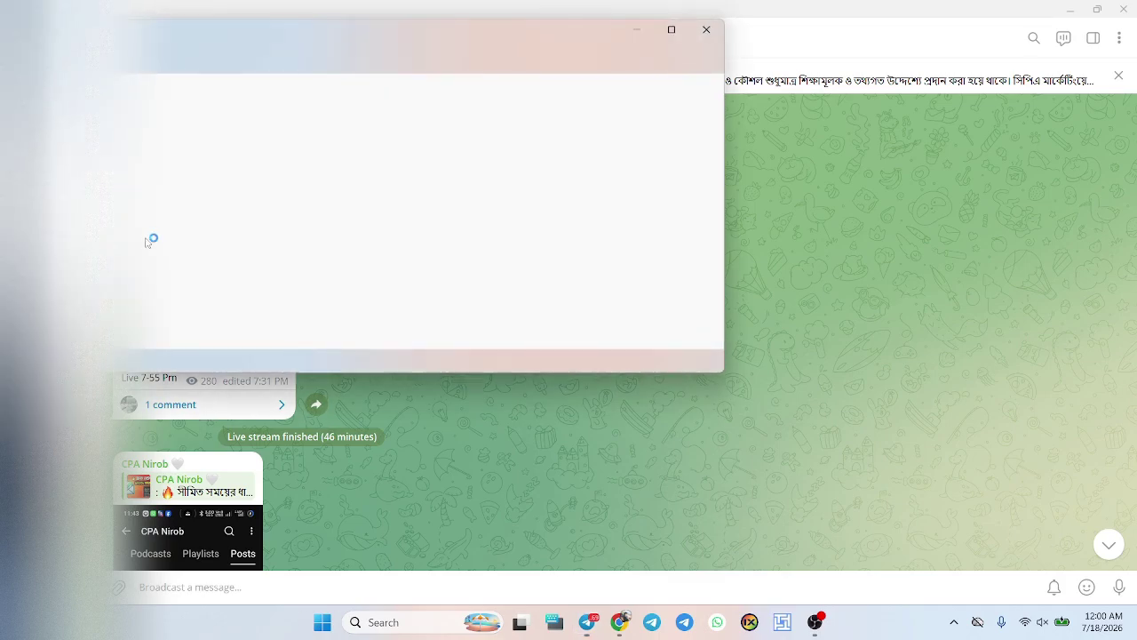
click(670, 30)
- Look through the numbered list of promotional methods down to its last entries and back to the entries around 1490
scroll(569, 316, down, 4)
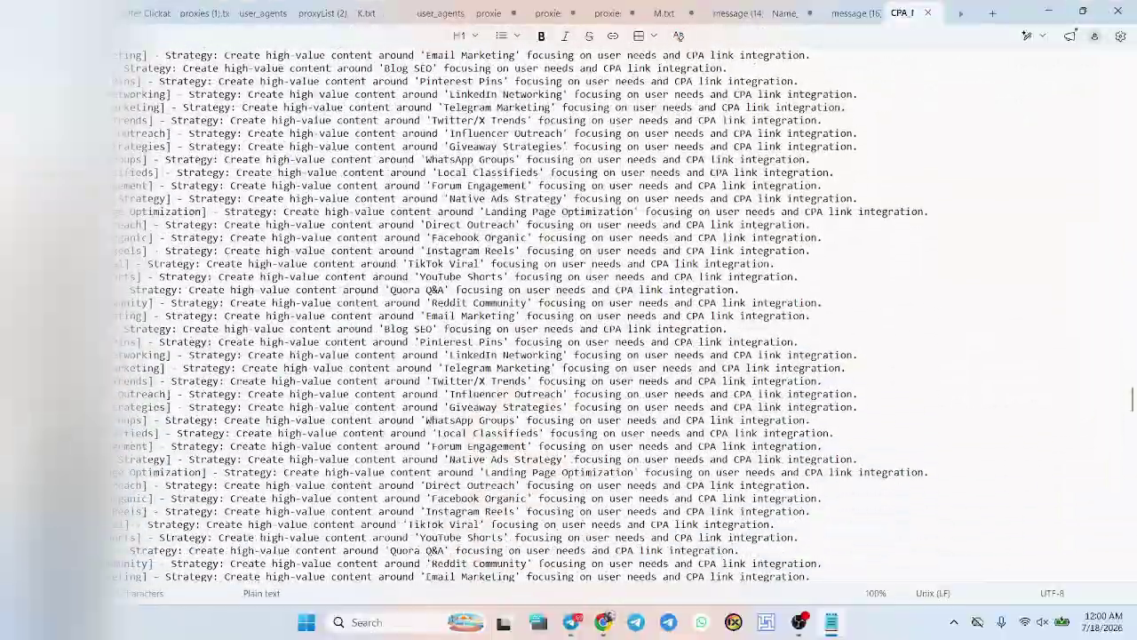
scroll(569, 316, down, 8)
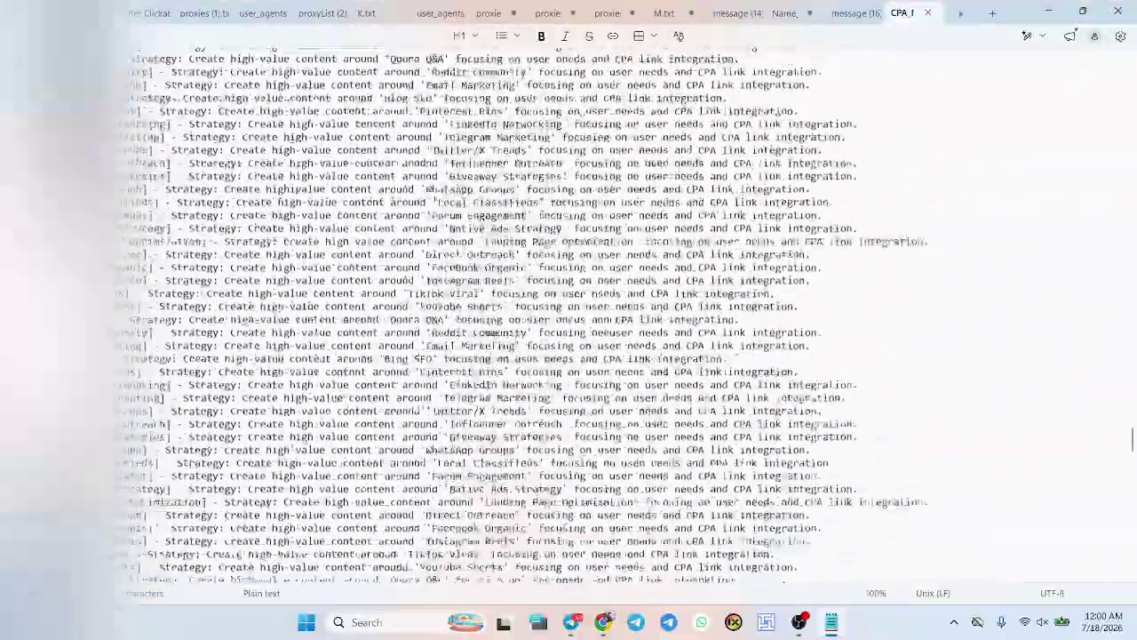
scroll(569, 315, down, 10)
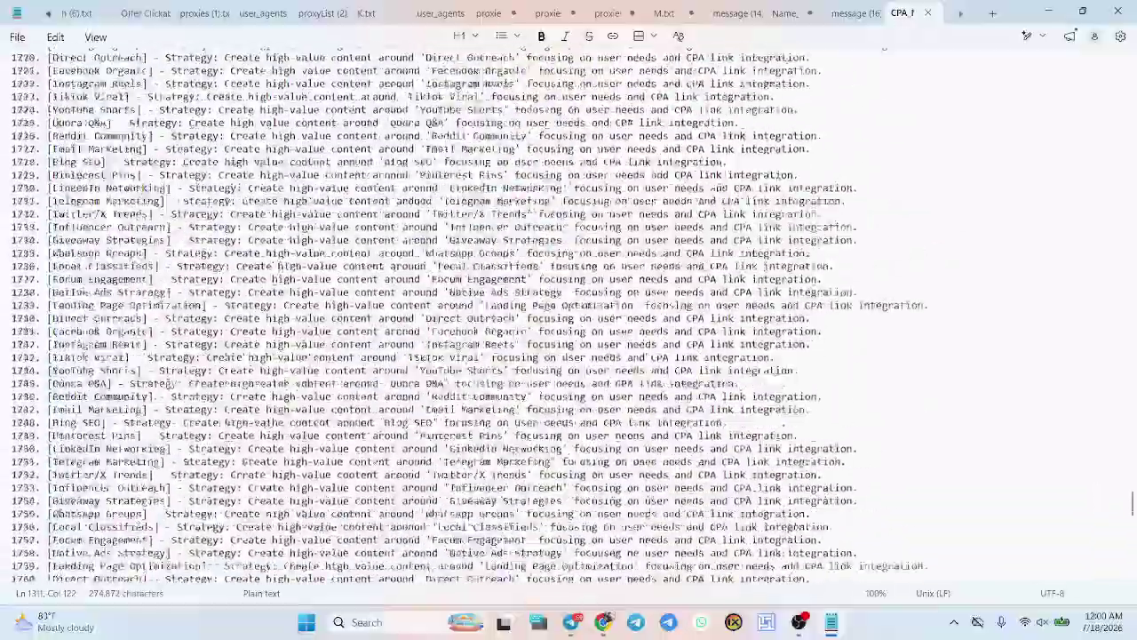
scroll(569, 315, down, 20)
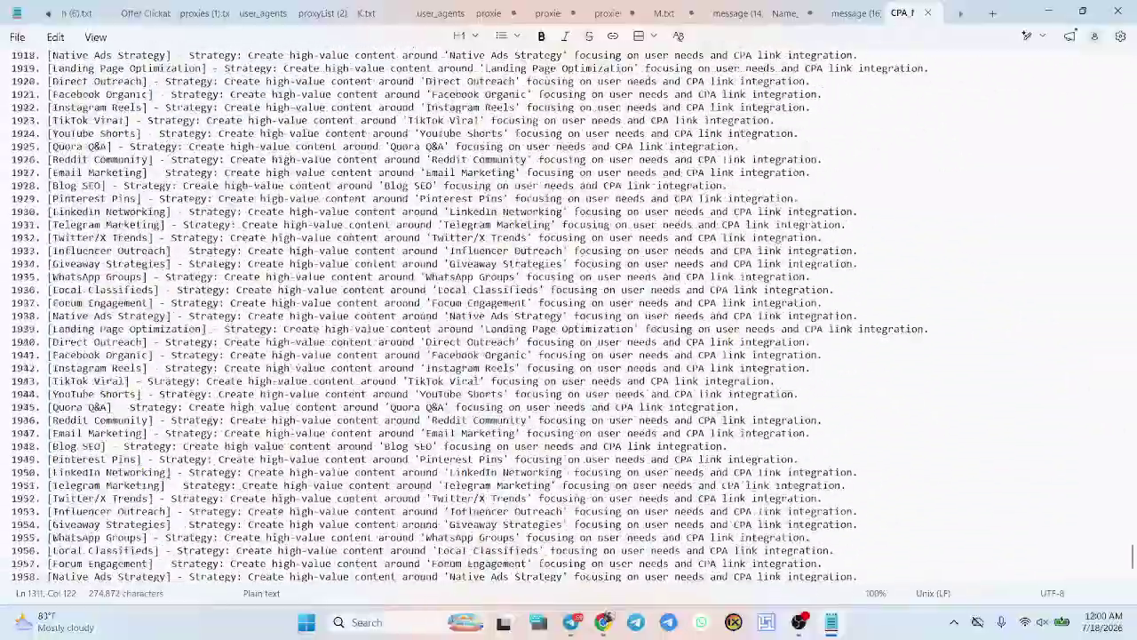
scroll(569, 316, down, 15)
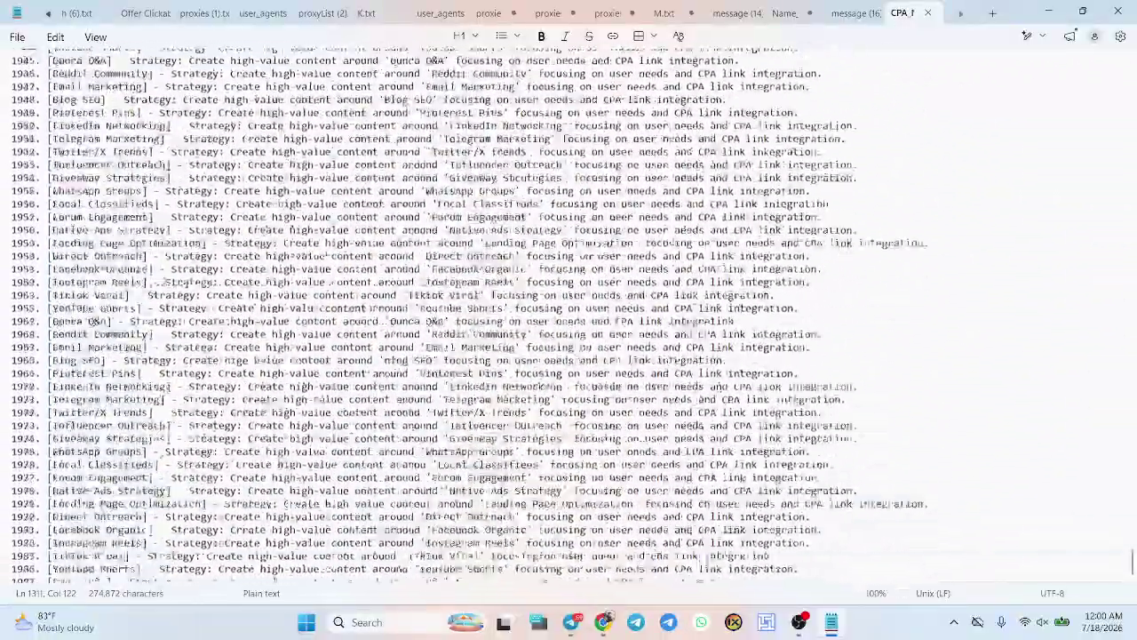
scroll(569, 316, up, 20)
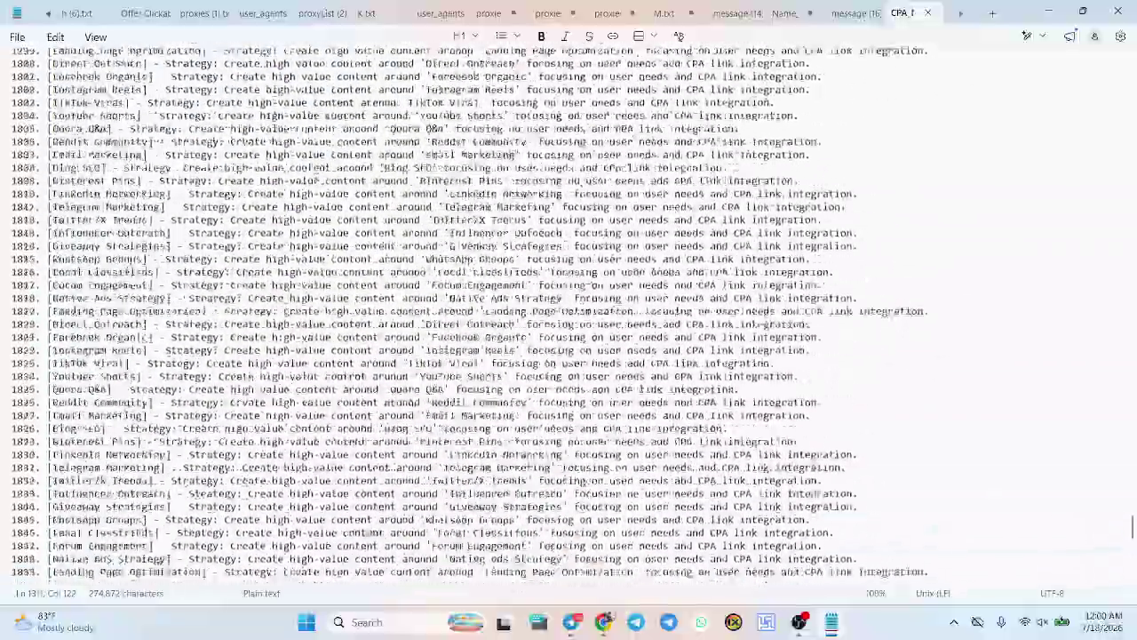
scroll(569, 315, up, 20)
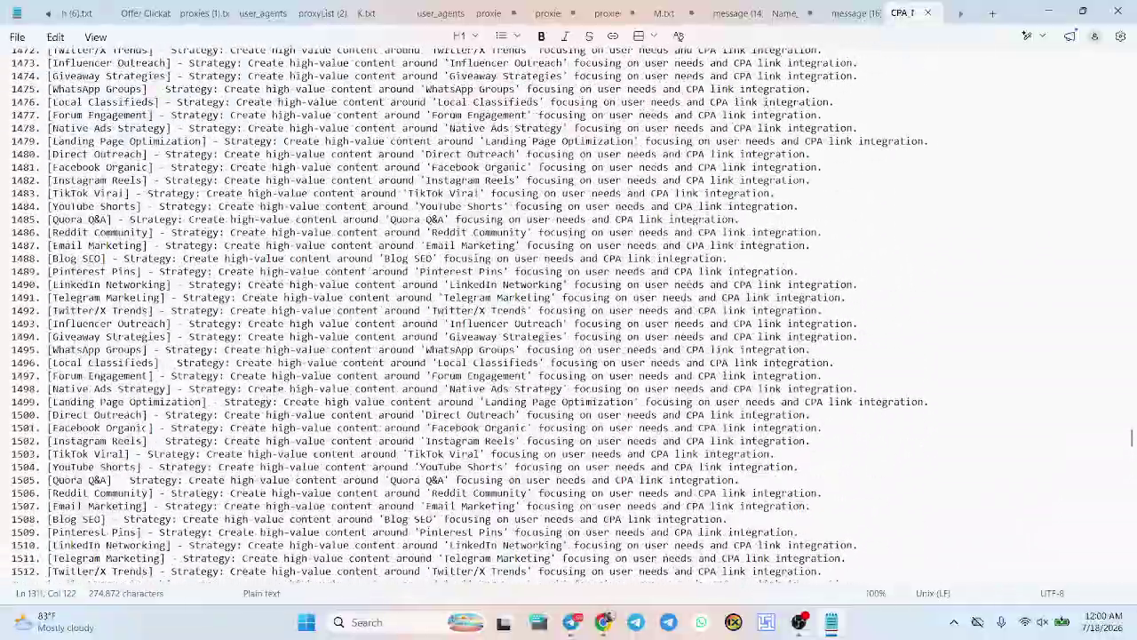
- Highlight the strategy text from the Reddit Community entry 1486 into the Email Marketing entry 1487, and clear the highlight
click(207, 349)
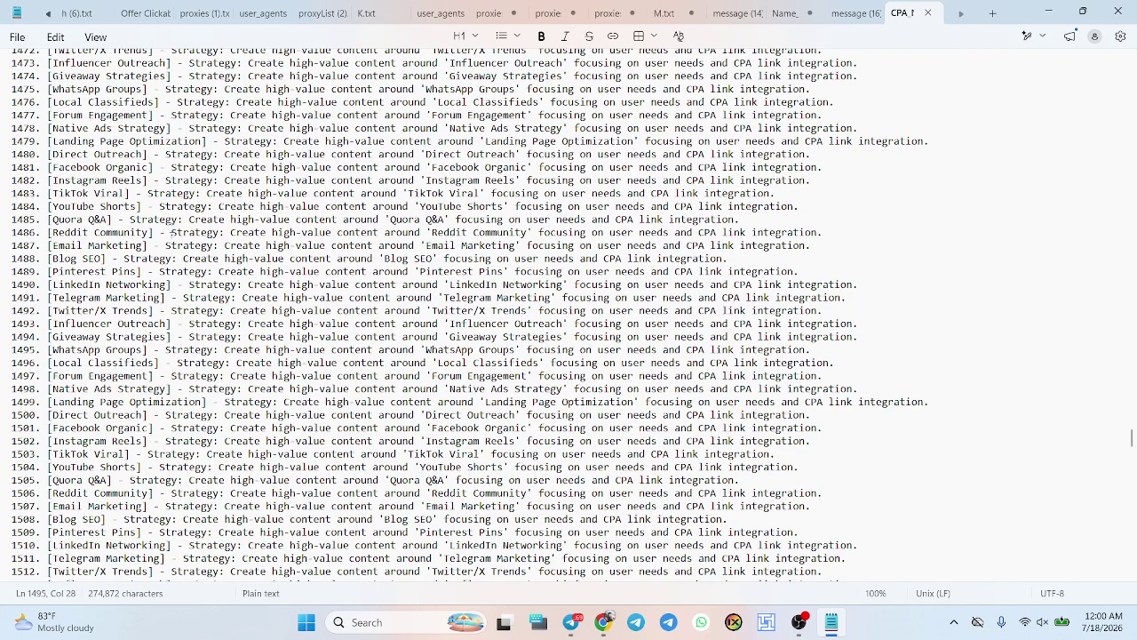
drag(172, 232, 671, 246)
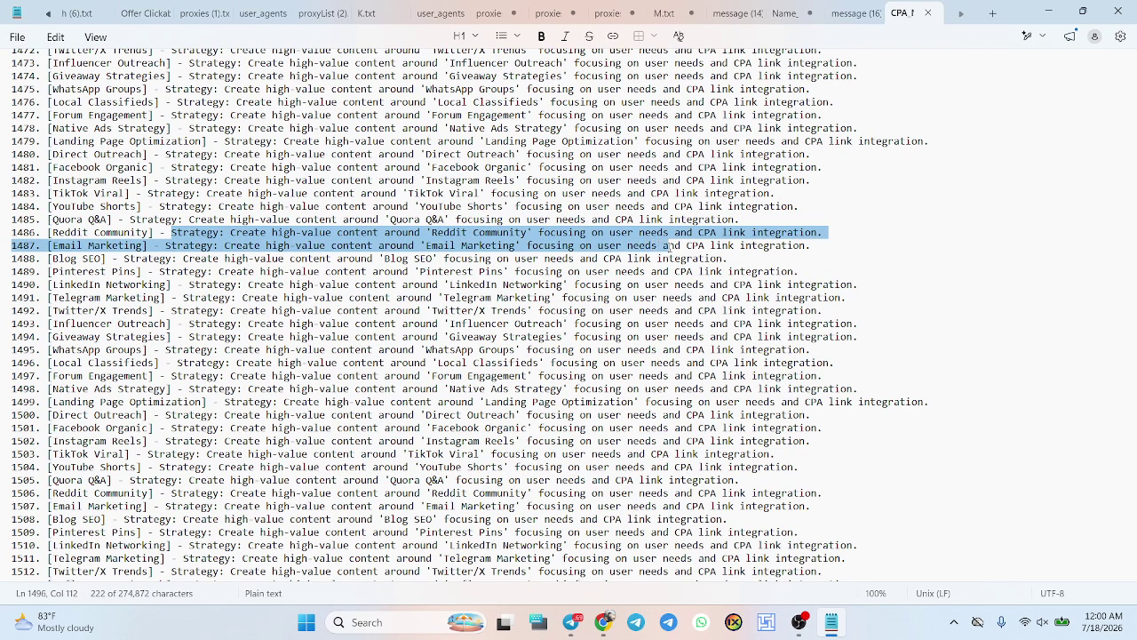
click(114, 103)
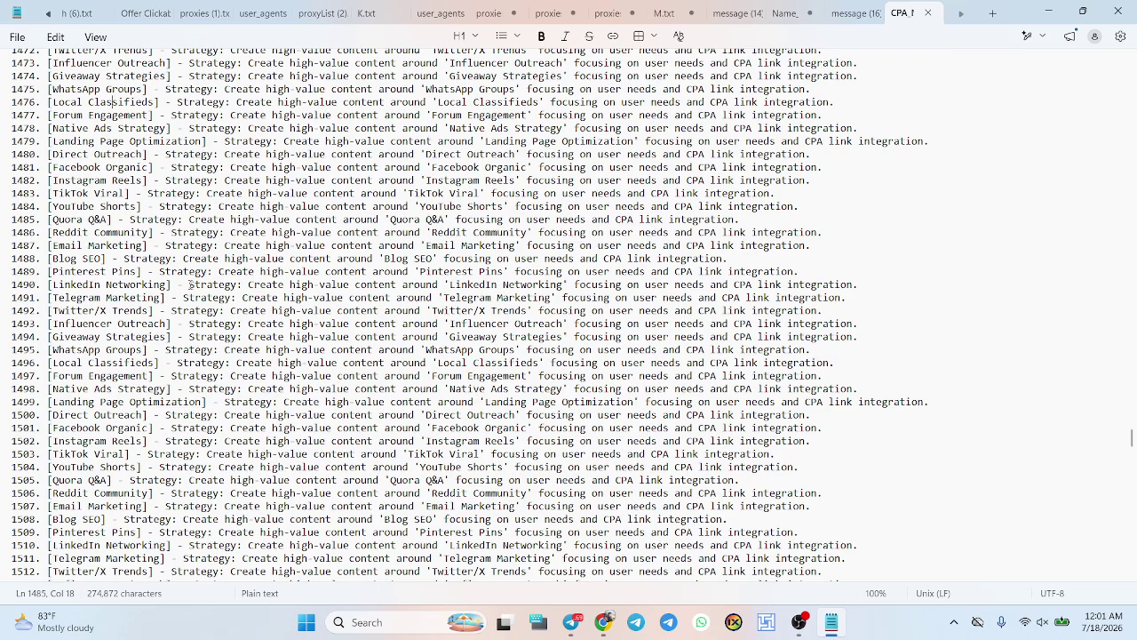
- Select the complete strategy text of the LinkedIn Networking entry 1490, from "Strategy:" to the end of the line
drag(190, 284, 646, 285)
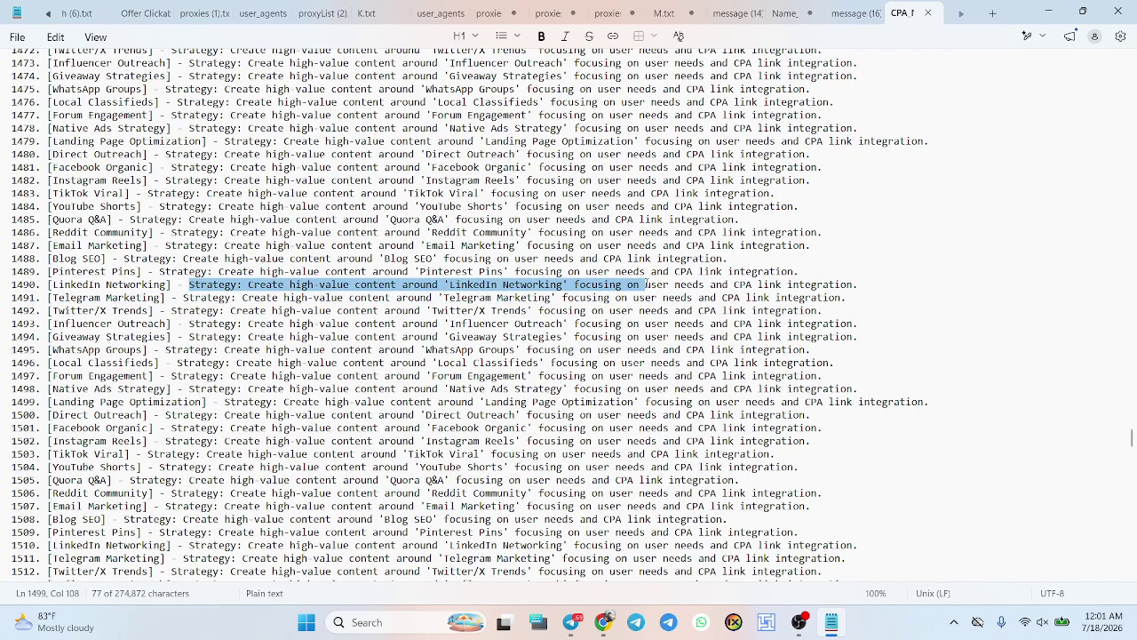
click(646, 284)
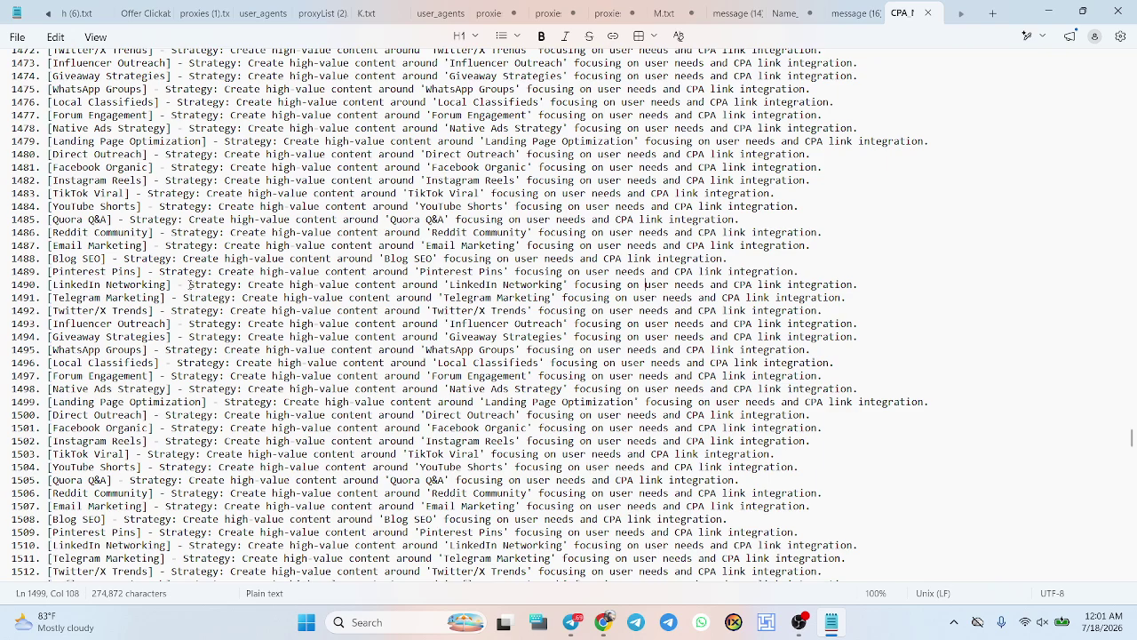
drag(189, 284, 895, 290)
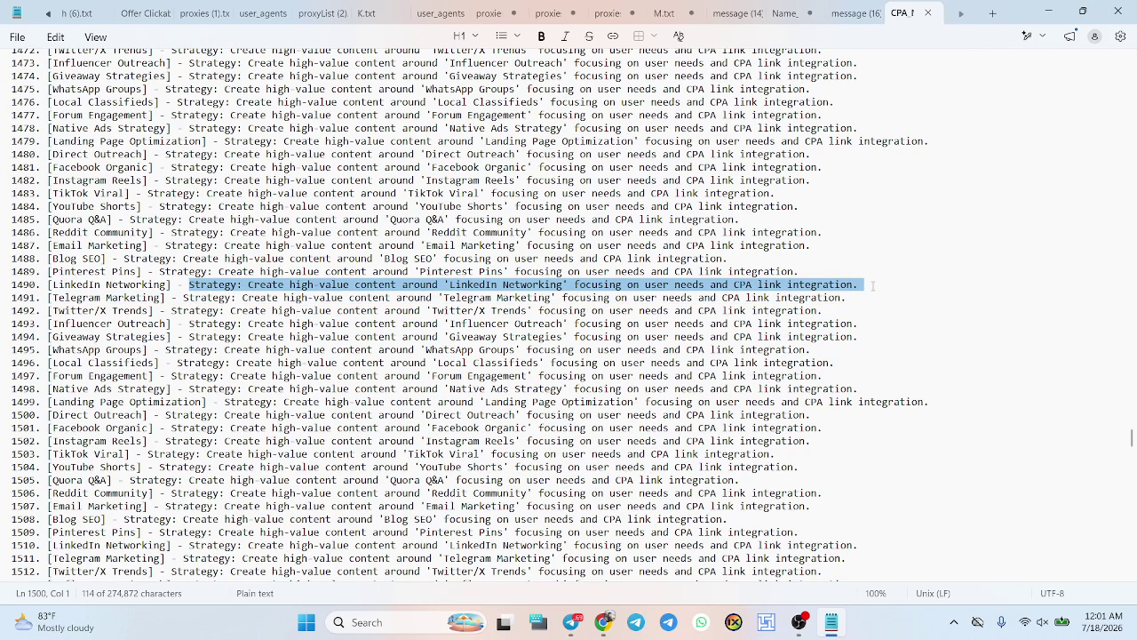
- Copy the selected LinkedIn Networking strategy text and paste it into the Promotional Method / Traffic Sources field of the AdBlueMedia registration form in the browser
right_click(819, 283)
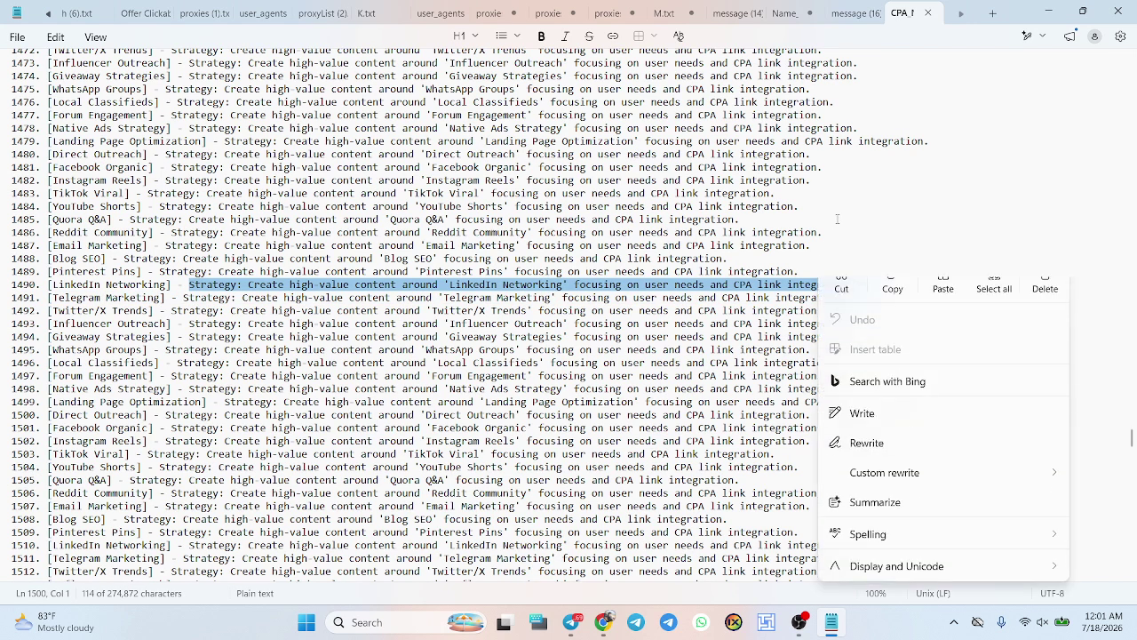
click(844, 302)
click(1045, 7)
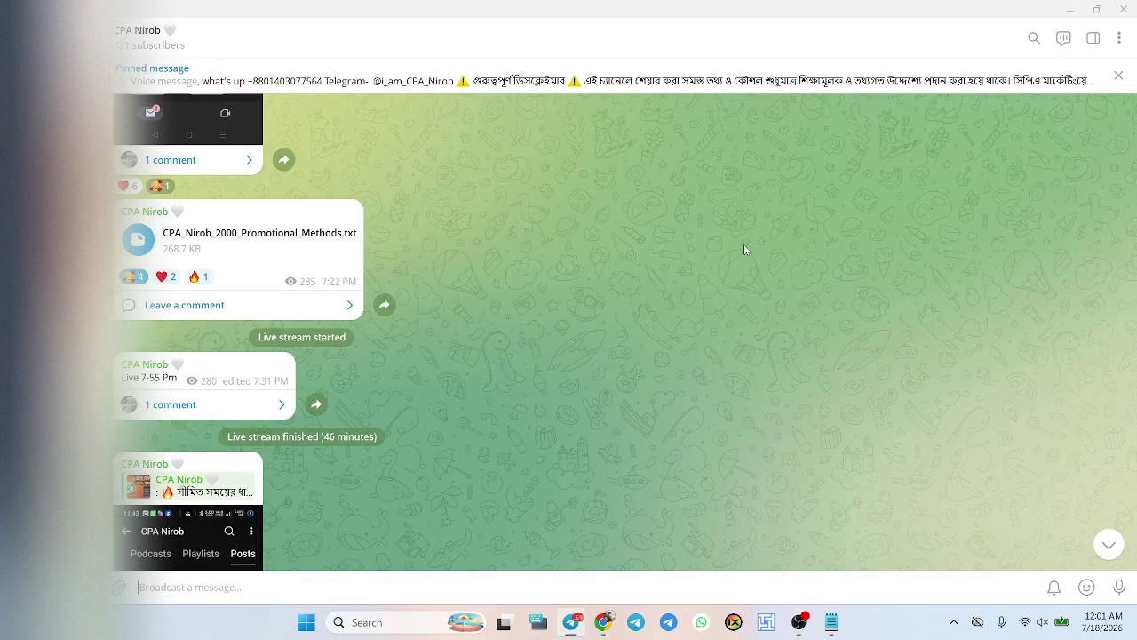
click(1085, 11)
click(1084, 13)
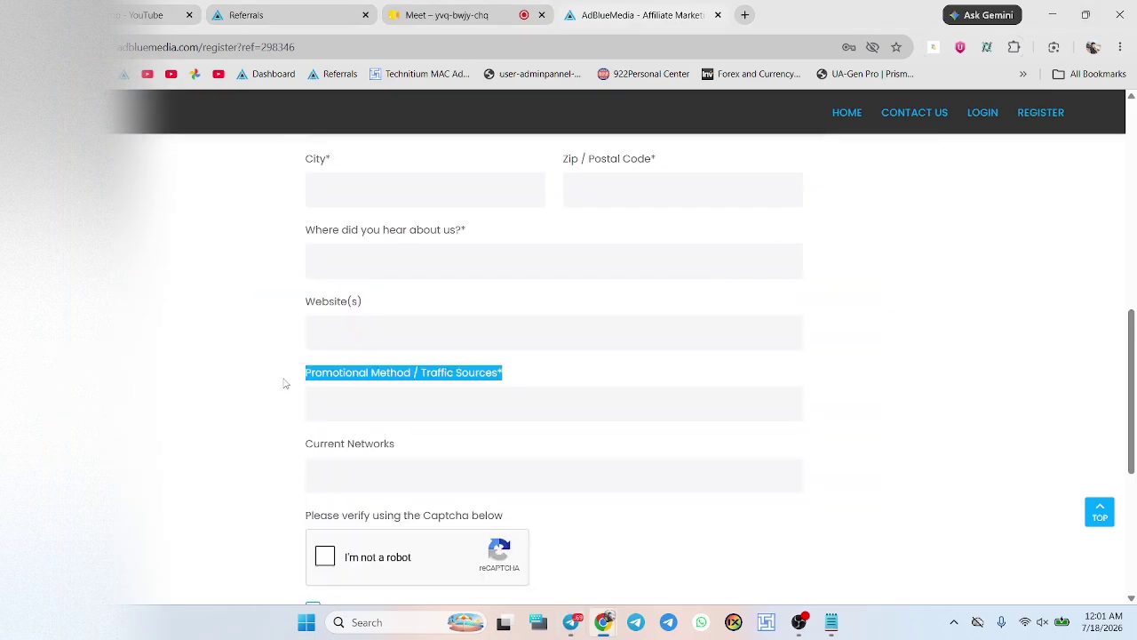
click(425, 403)
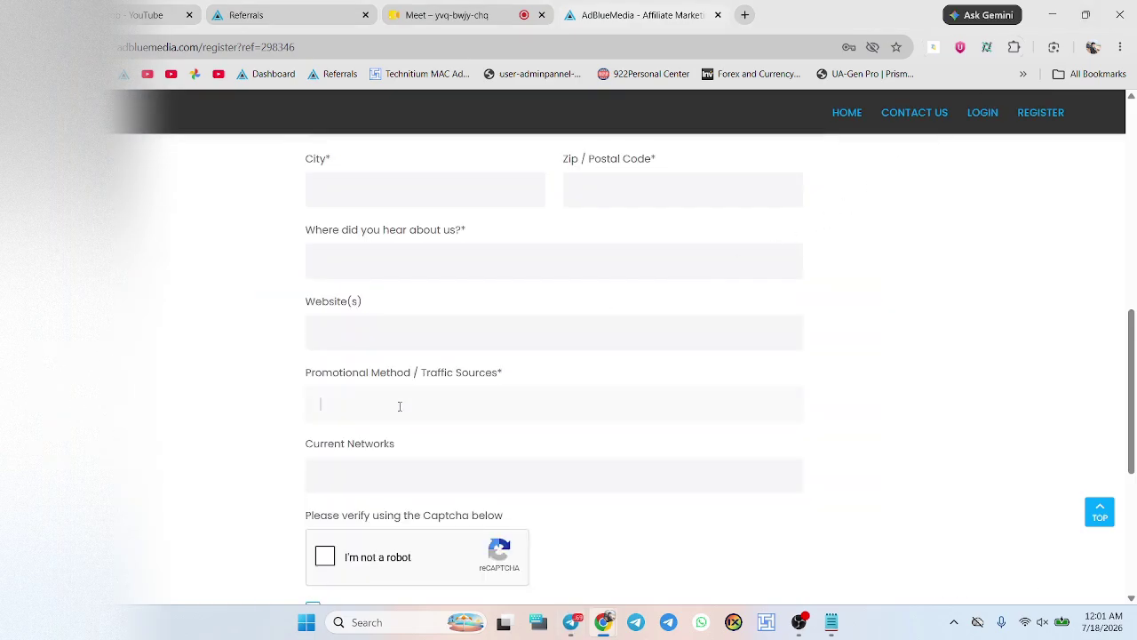
right_click(399, 406)
click(438, 242)
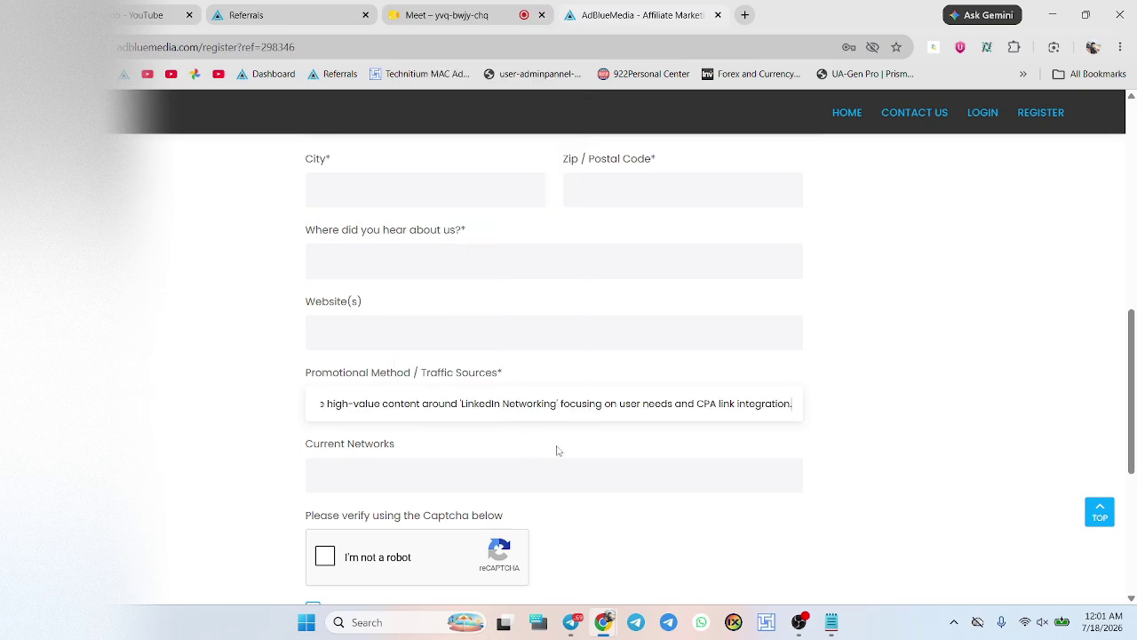
- Open the On-Screen Keyboard above the enlarged form and delete the period at the end of the pasted promotional method text
scroll(558, 450, up, 5)
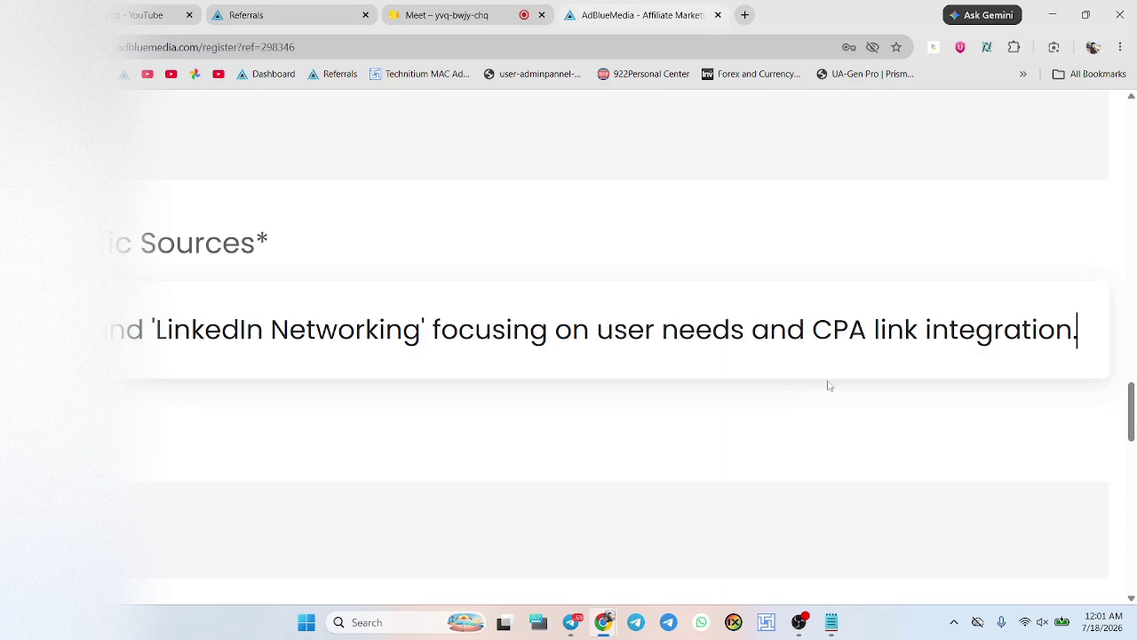
scroll(828, 386, right, 1)
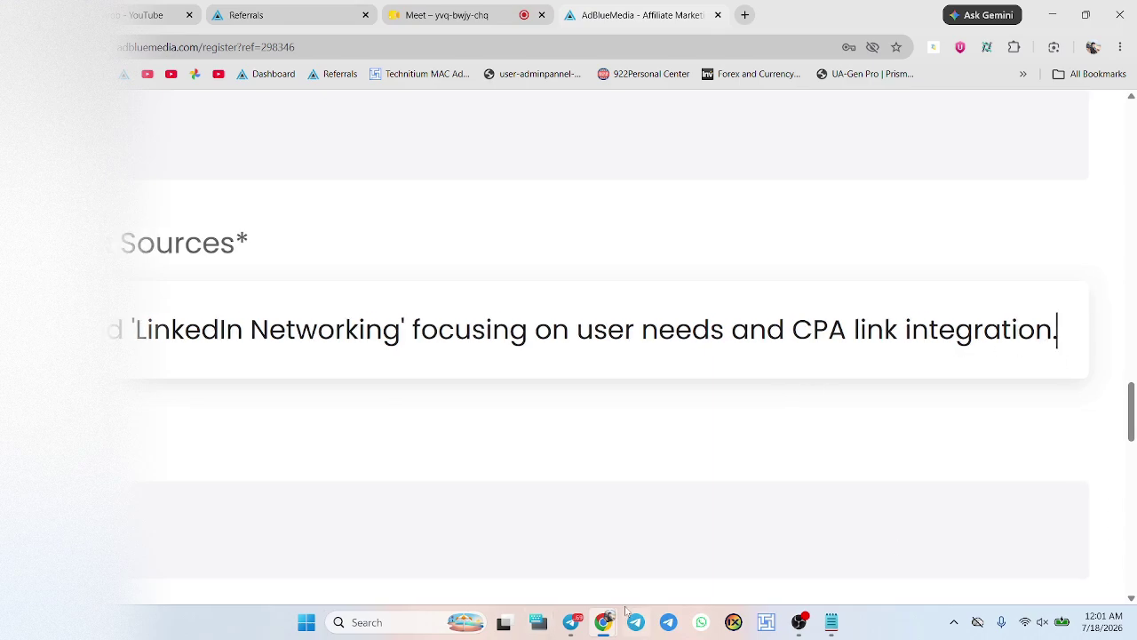
click(539, 624)
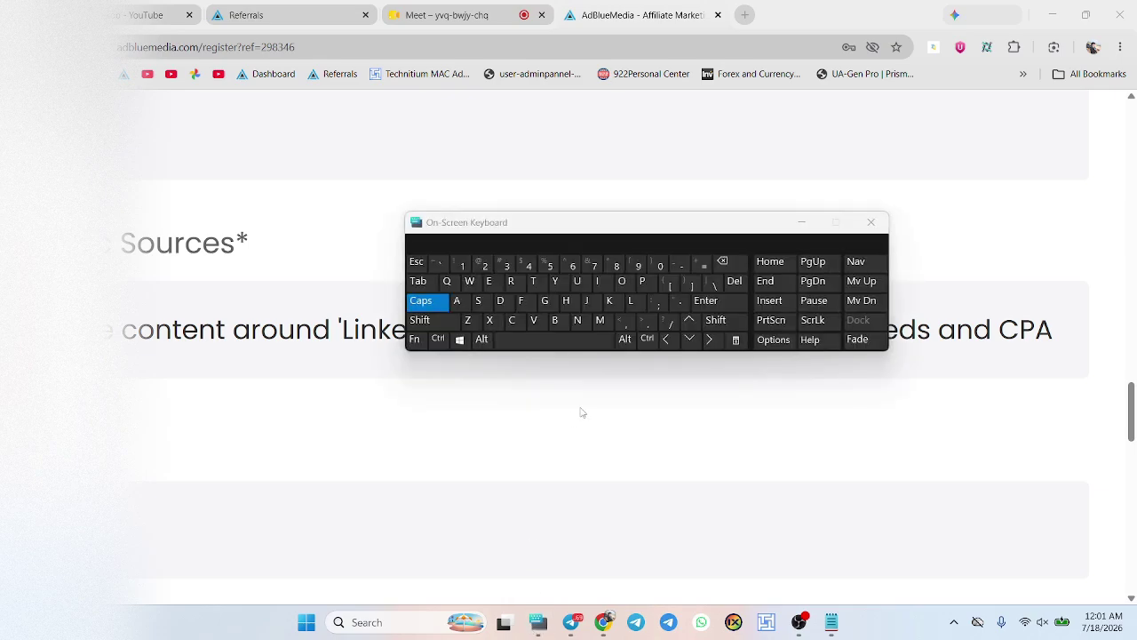
drag(658, 207, 572, 116)
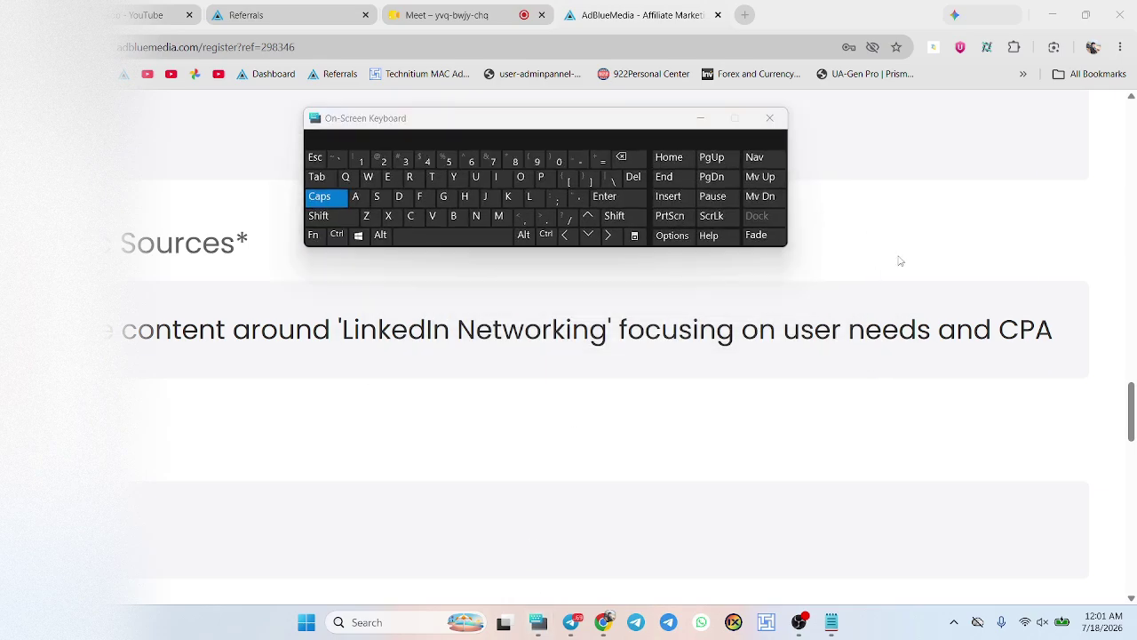
drag(969, 331, 1060, 331)
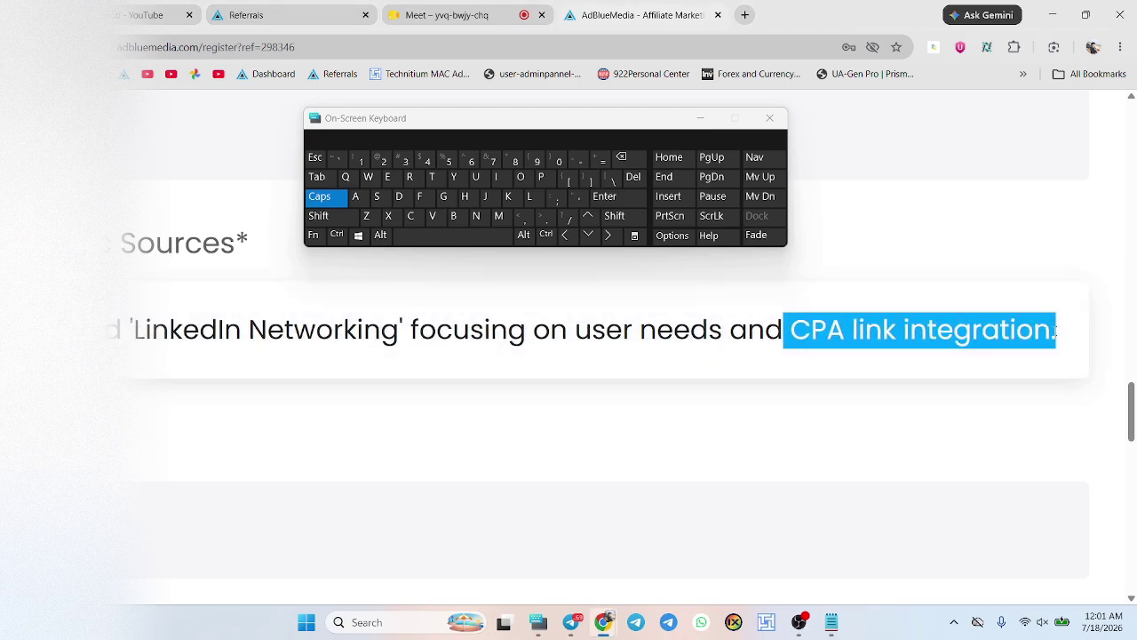
click(1055, 331)
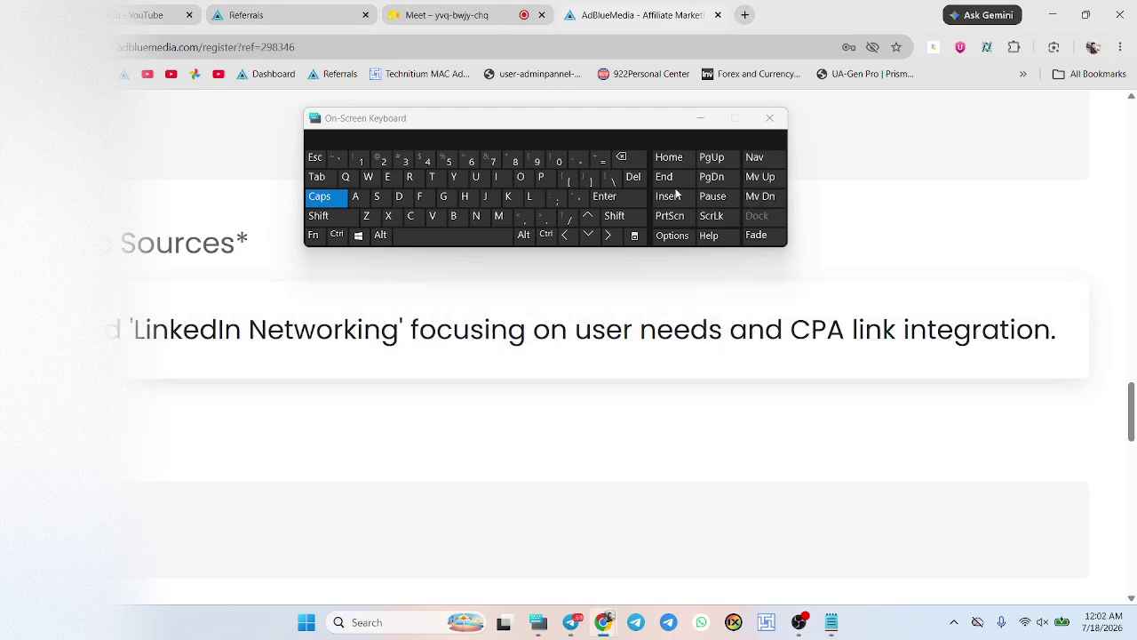
click(621, 157)
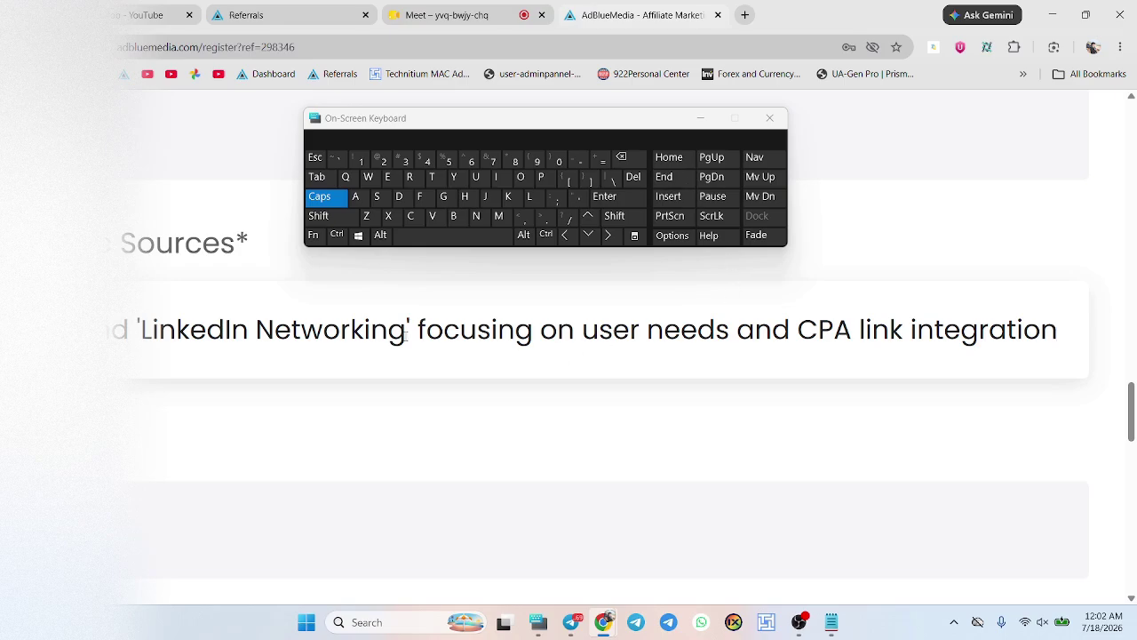
- Remove both single quotation marks around LinkedIn Networking in the promotional method text
scroll(407, 331, left, 2)
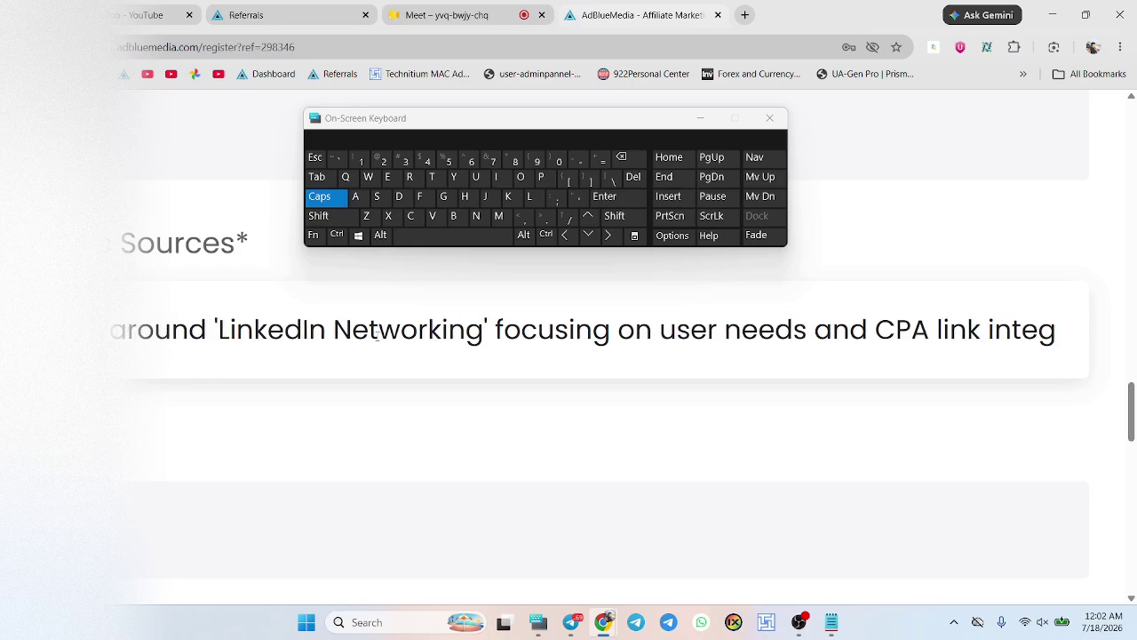
click(496, 318)
click(629, 162)
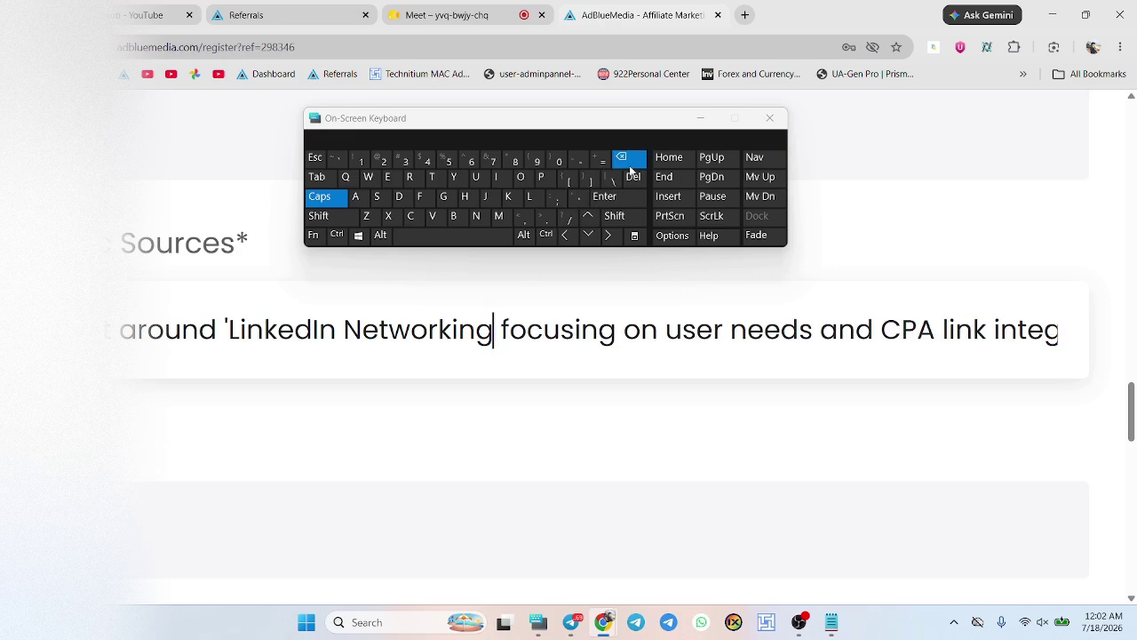
scroll(399, 346, left, 2)
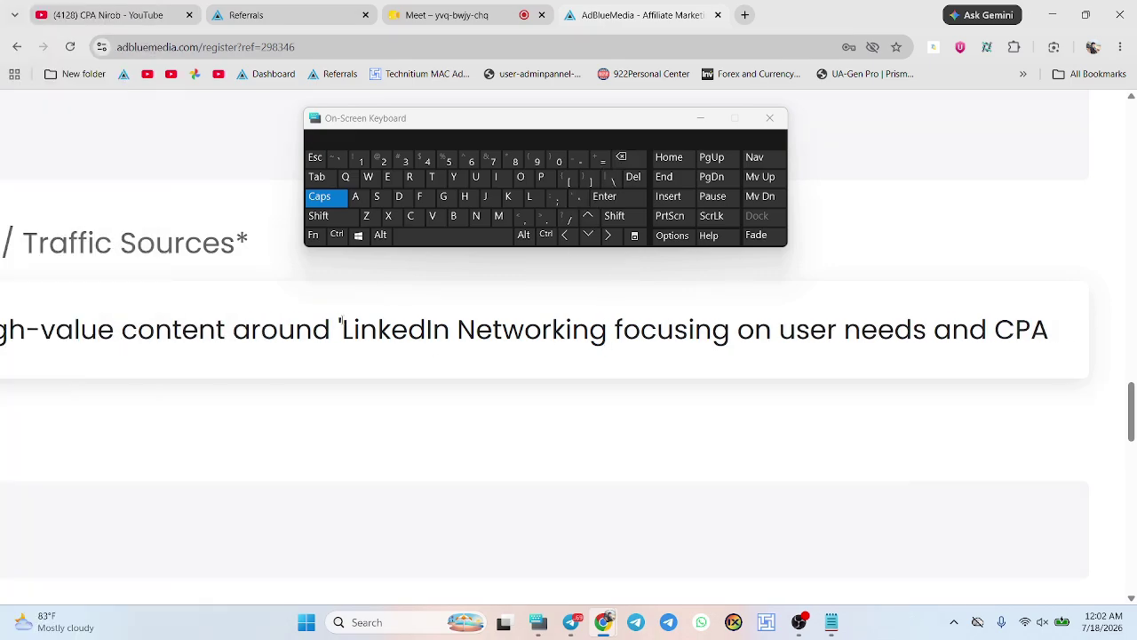
click(341, 331)
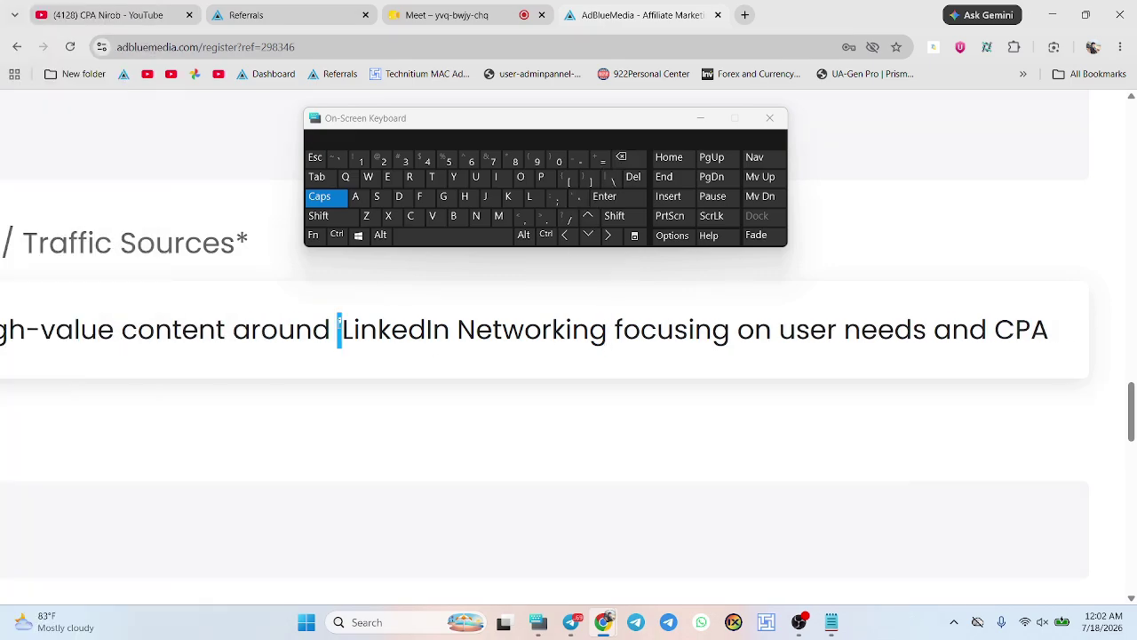
click(629, 157)
- Replace the hyphen in "high-value" with a space so the promotional method text reads "high value"
scroll(251, 350, left, 4)
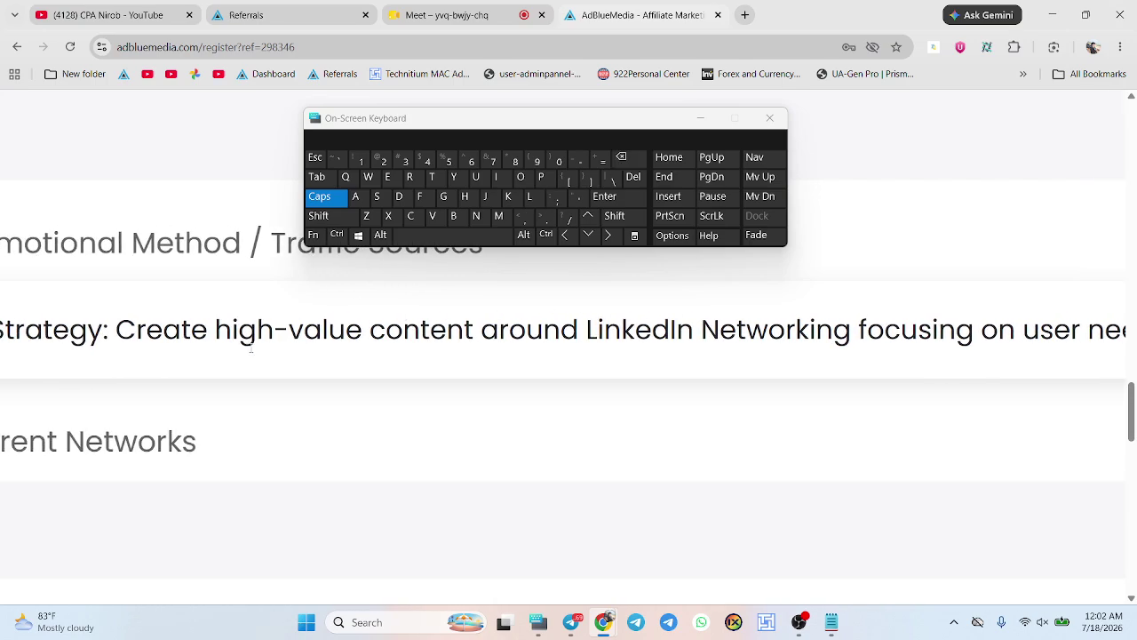
drag(273, 330, 290, 333)
click(622, 157)
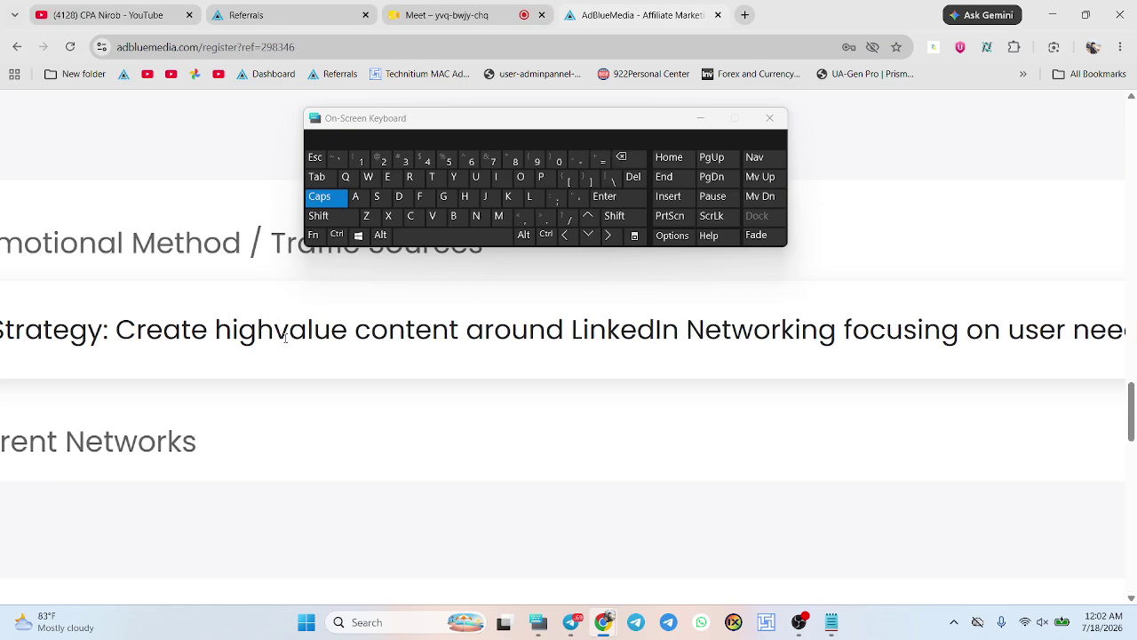
click(442, 236)
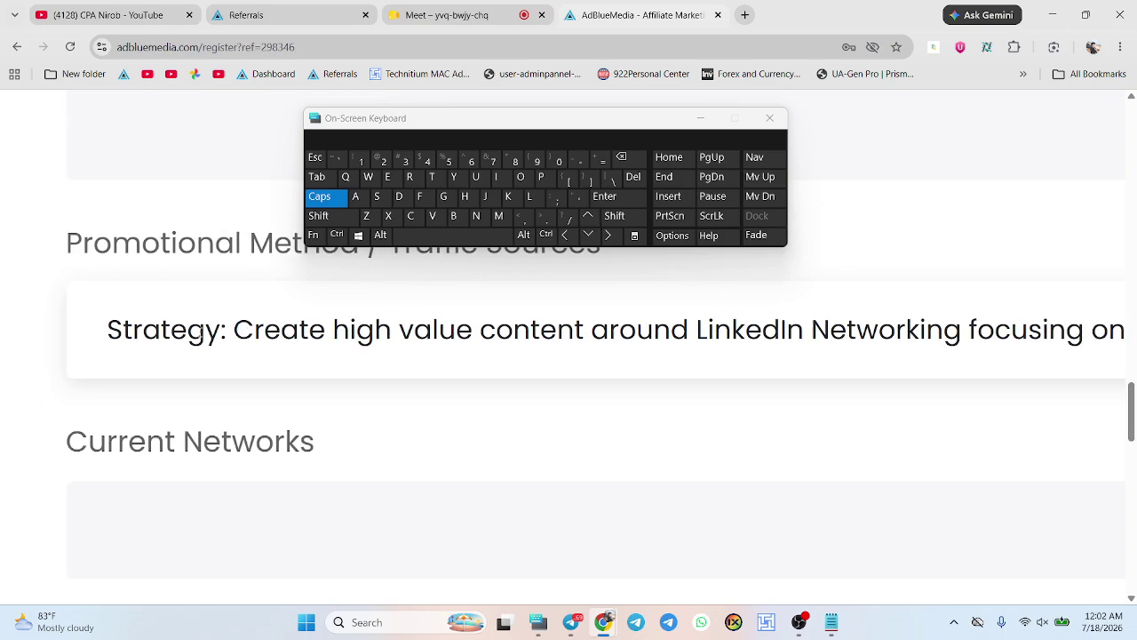
- Delete the colon after the word "Strategy" in the promotional method text
click(245, 330)
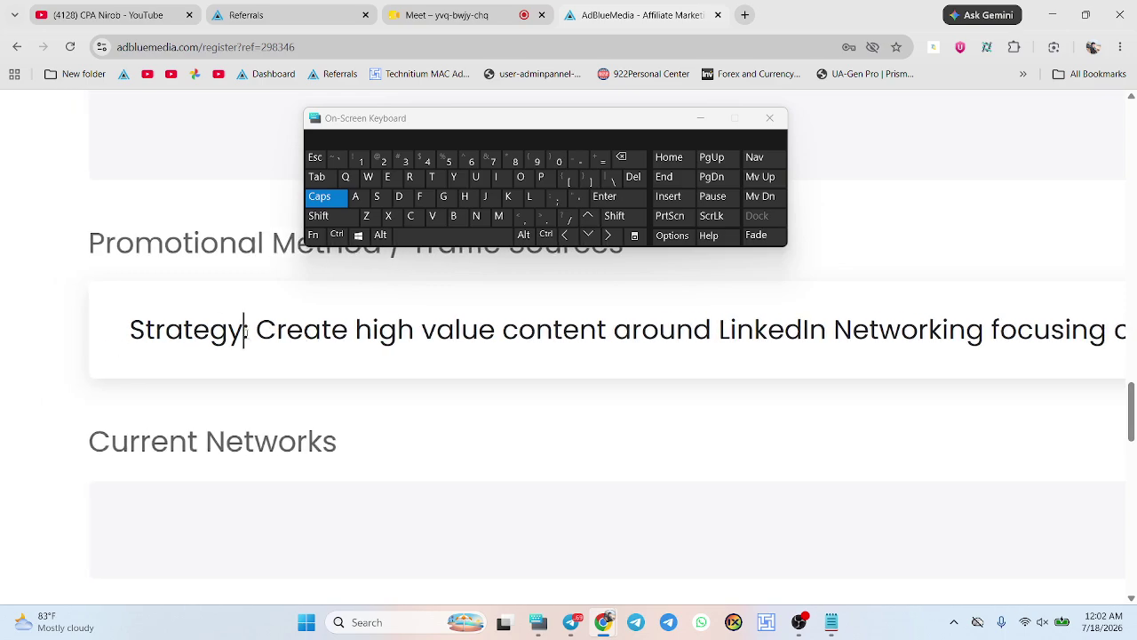
drag(245, 331, 252, 330)
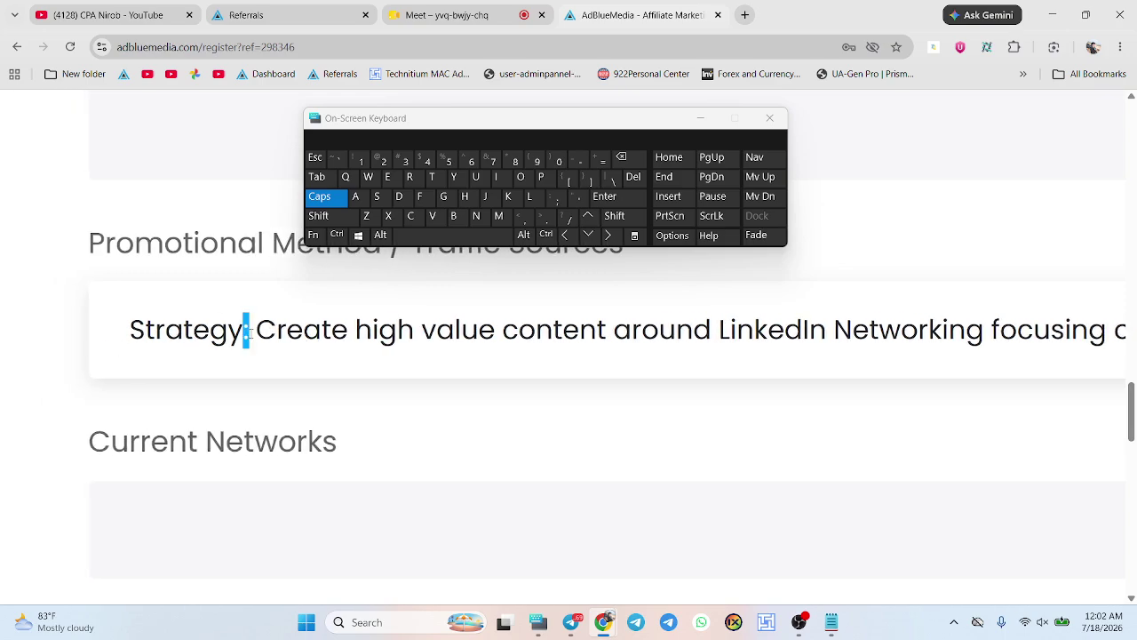
click(625, 160)
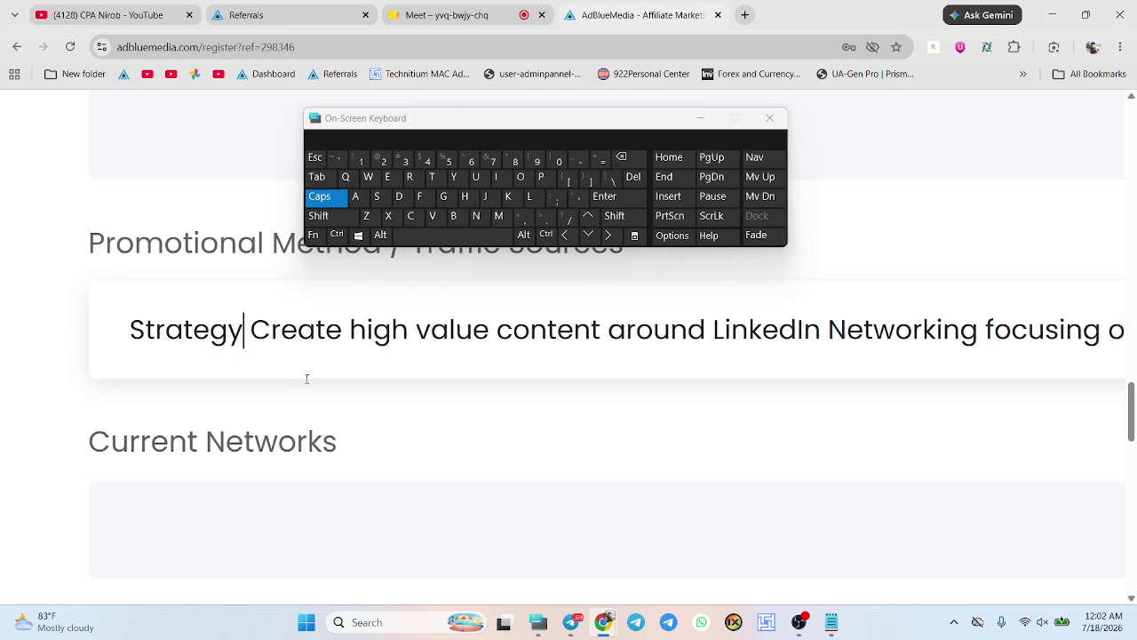
- Bring the whole Promotional Method / Traffic Sources field into view and highlight all of its edited text
scroll(307, 380, up, 2)
scroll(307, 382, down, 2)
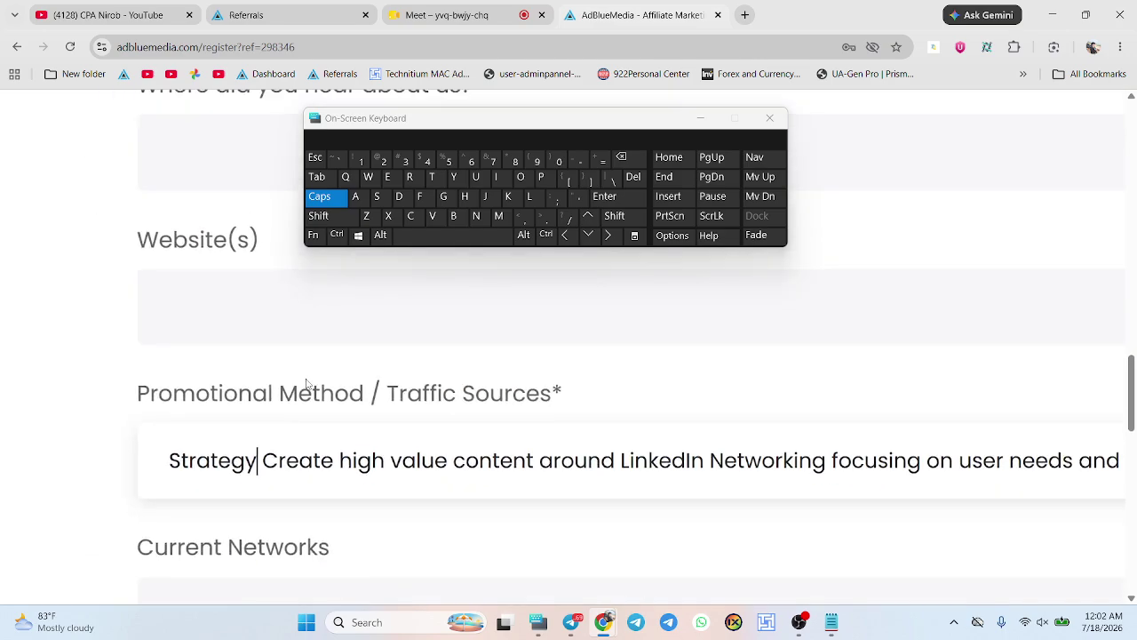
scroll(307, 383, down, 2)
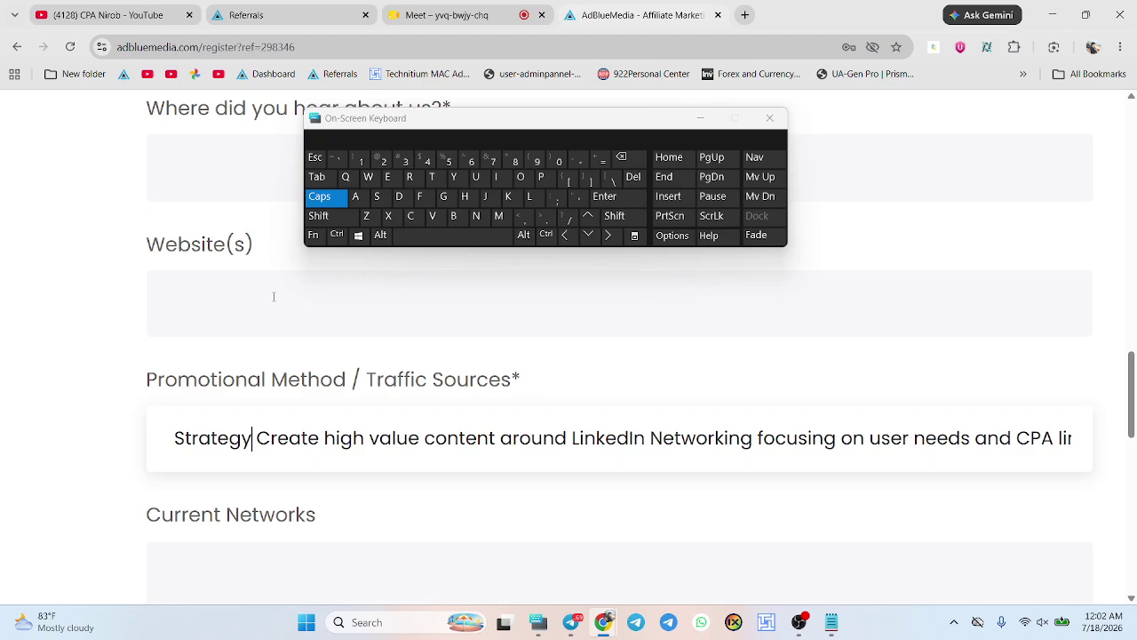
scroll(273, 296, down, 1)
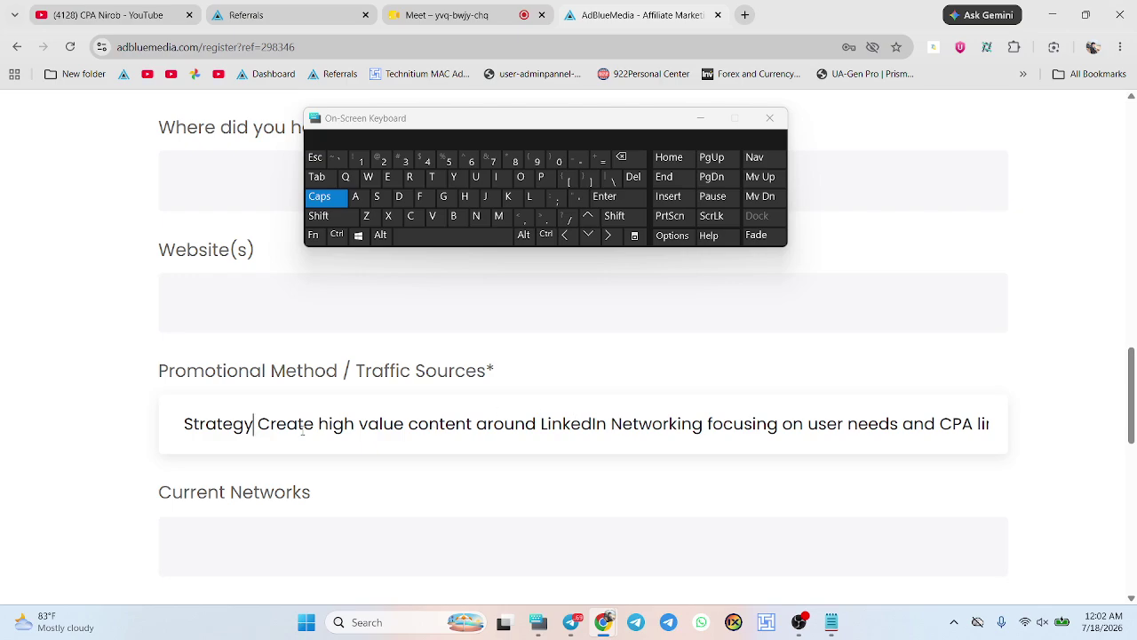
triple_click(503, 430)
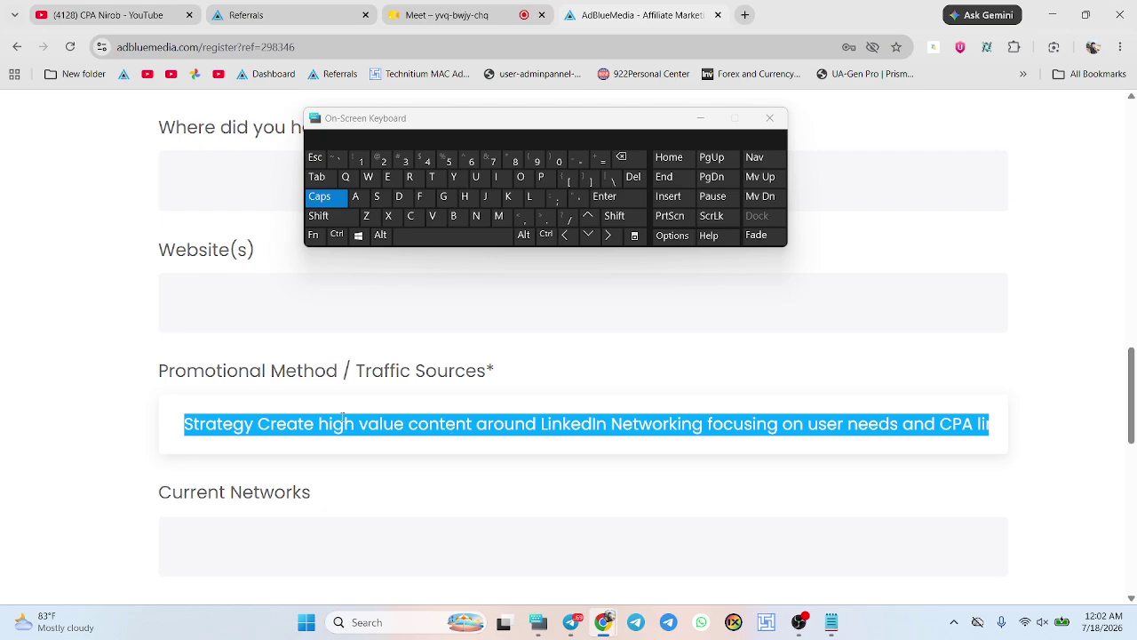
- Highlight the Current Networks label above its empty field, and look over the captcha, the three agreement checkboxes and the Register an Account button
scroll(342, 418, down, 2)
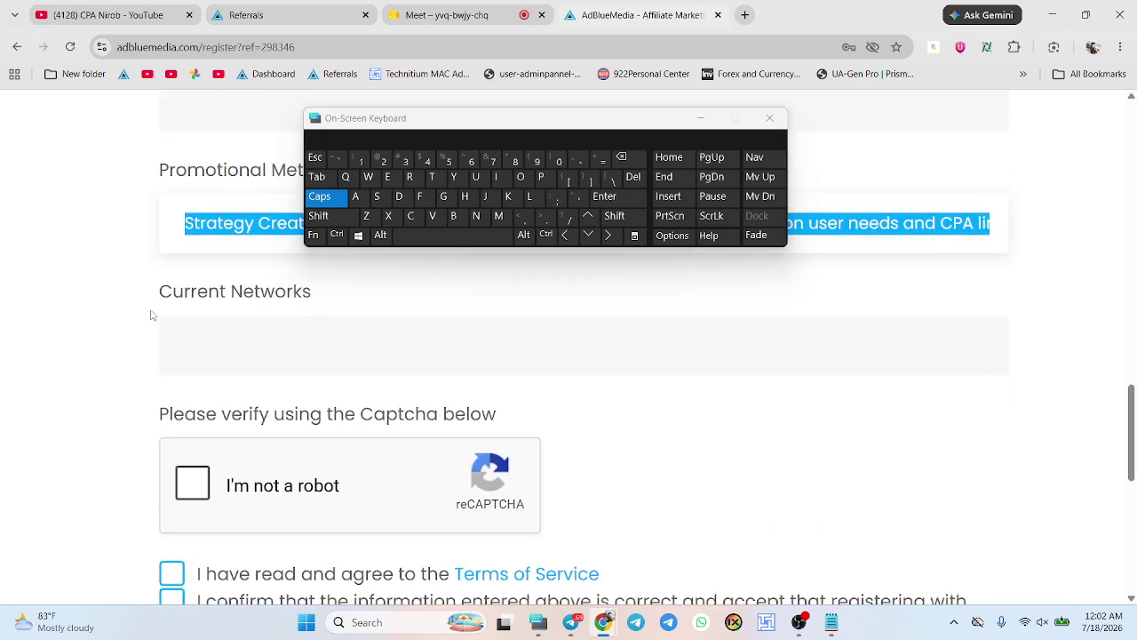
drag(152, 306, 327, 300)
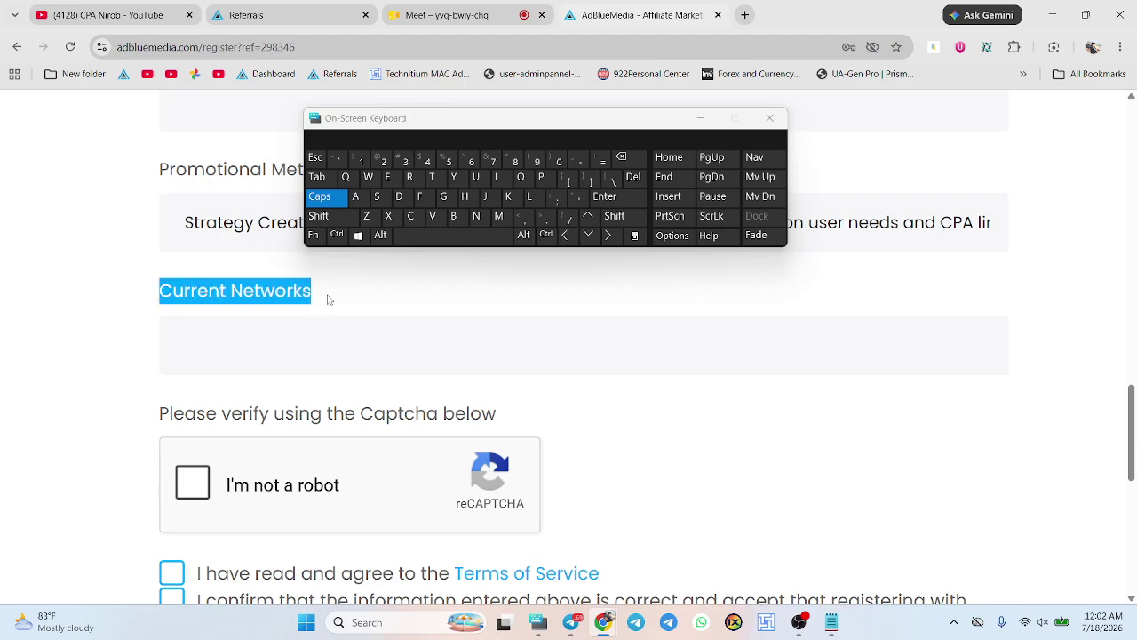
click(285, 346)
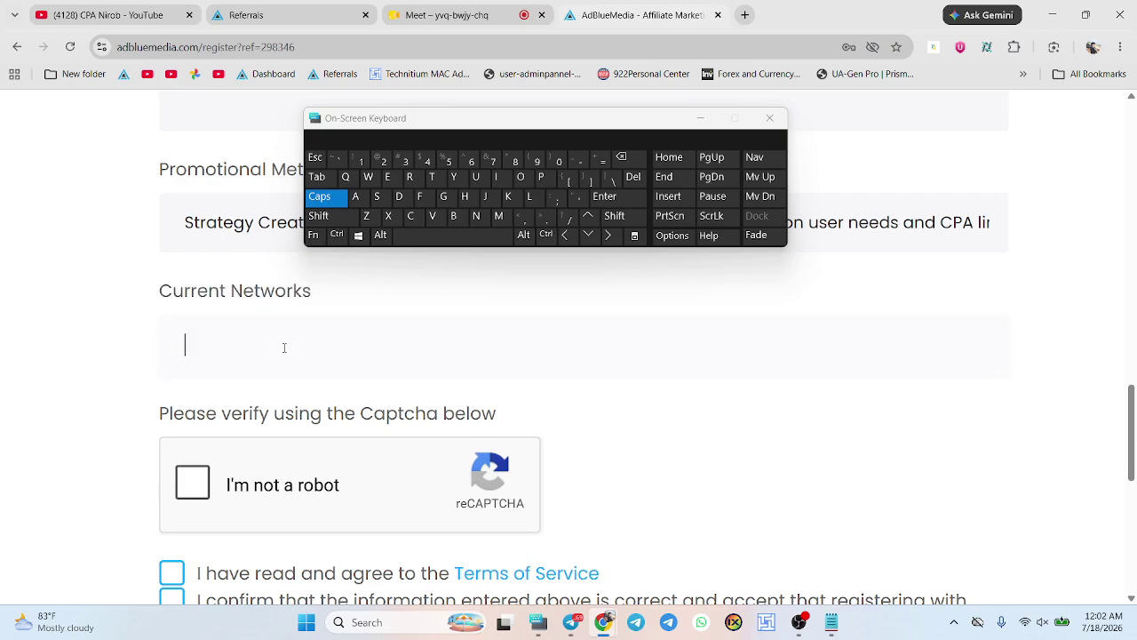
triple_click(173, 313)
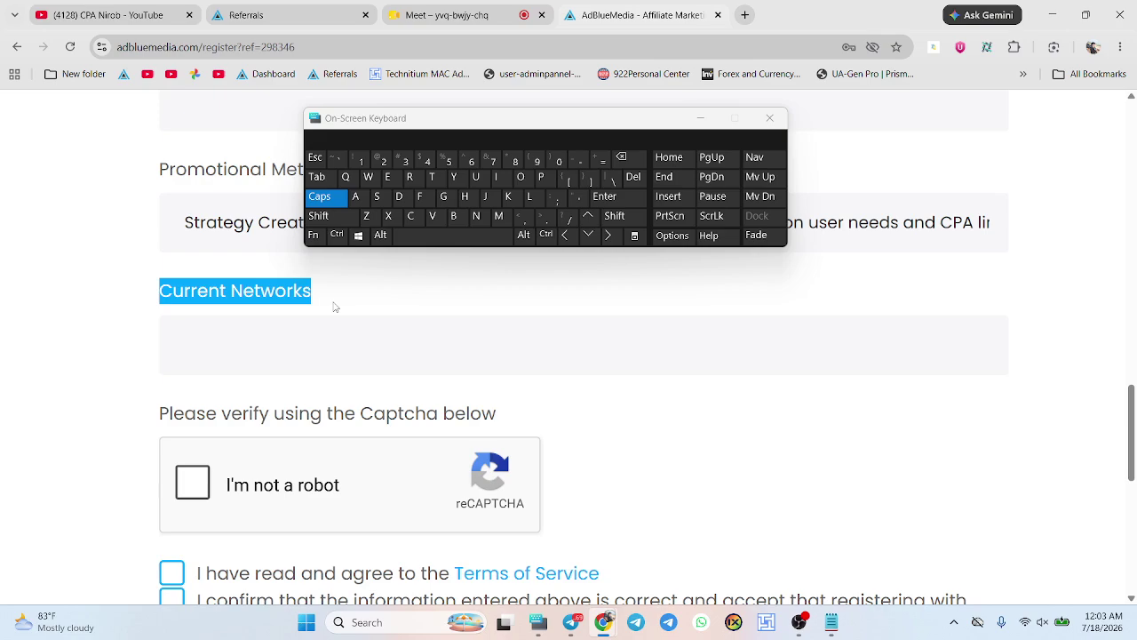
double_click(185, 307)
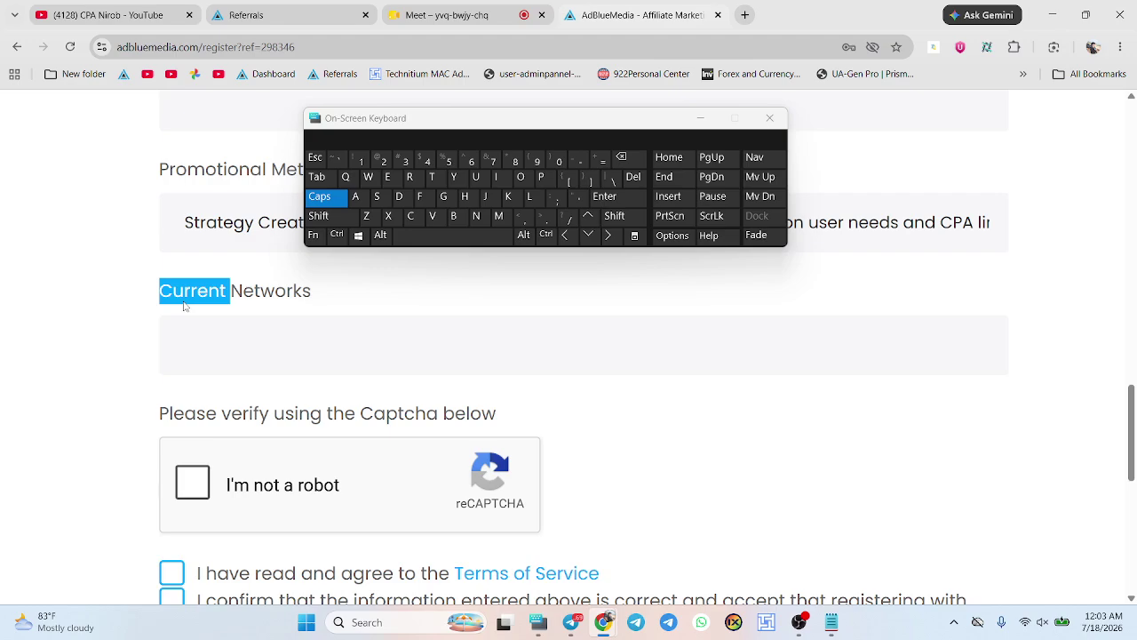
click(185, 306)
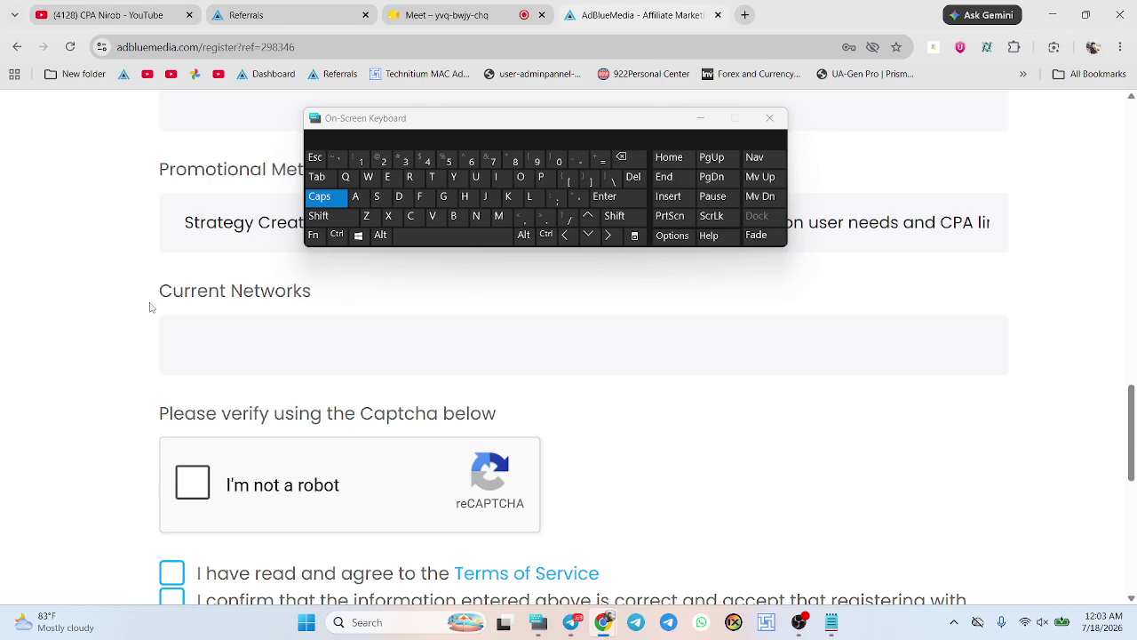
drag(152, 295, 323, 294)
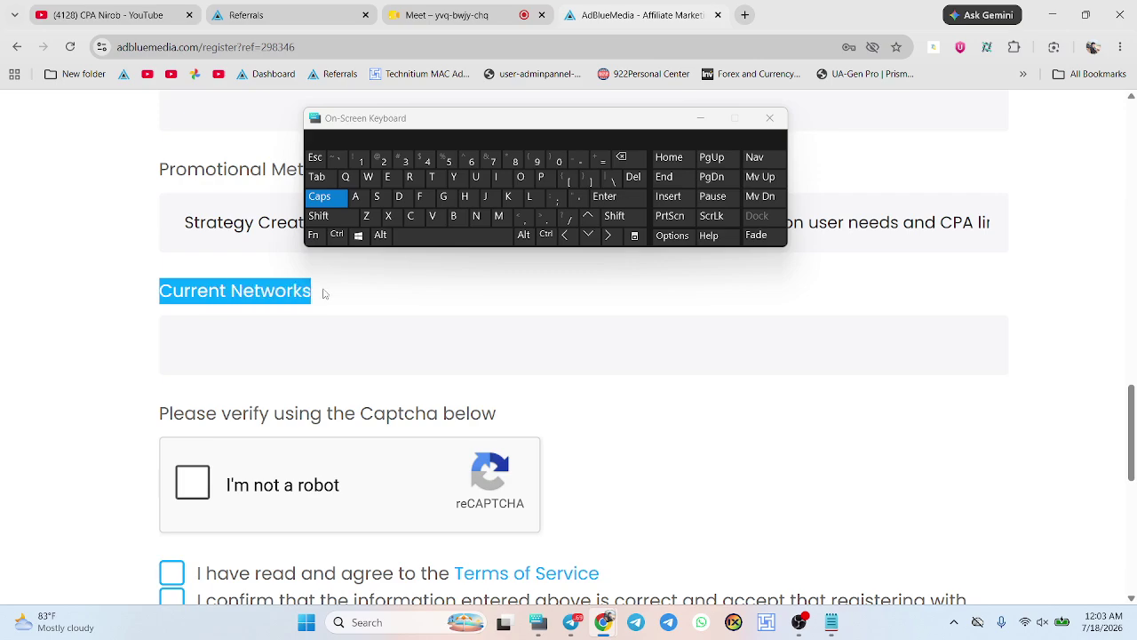
scroll(267, 320, down, 2)
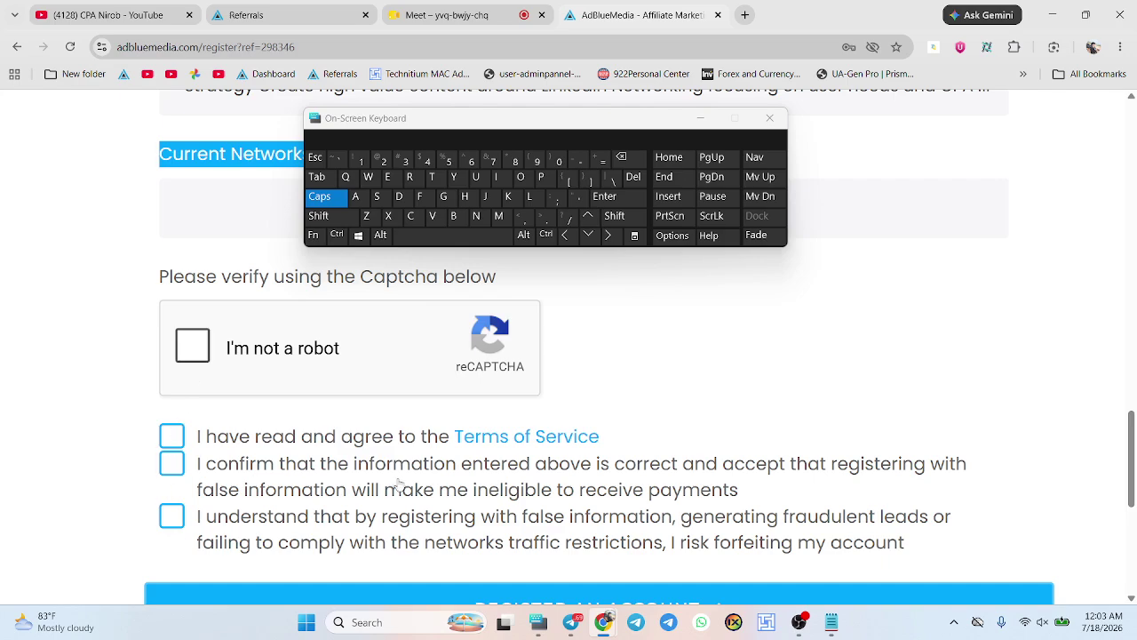
scroll(399, 485, down, 2)
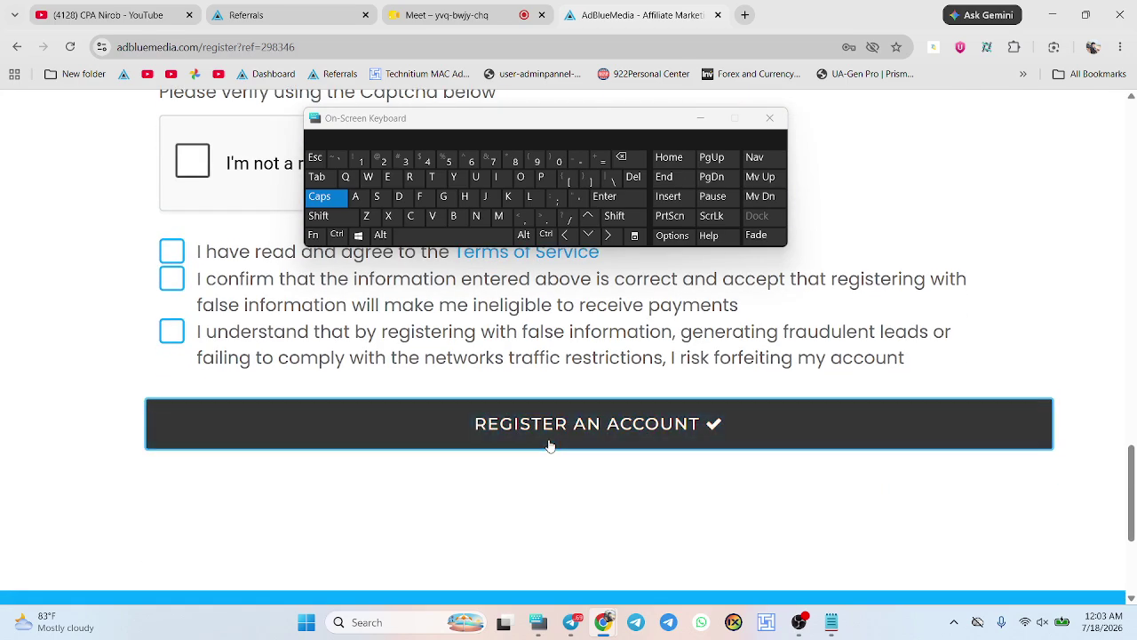
- Open Gmail in a different Chrome profile and minimize the on-screen keyboard
scroll(355, 368, up, 20)
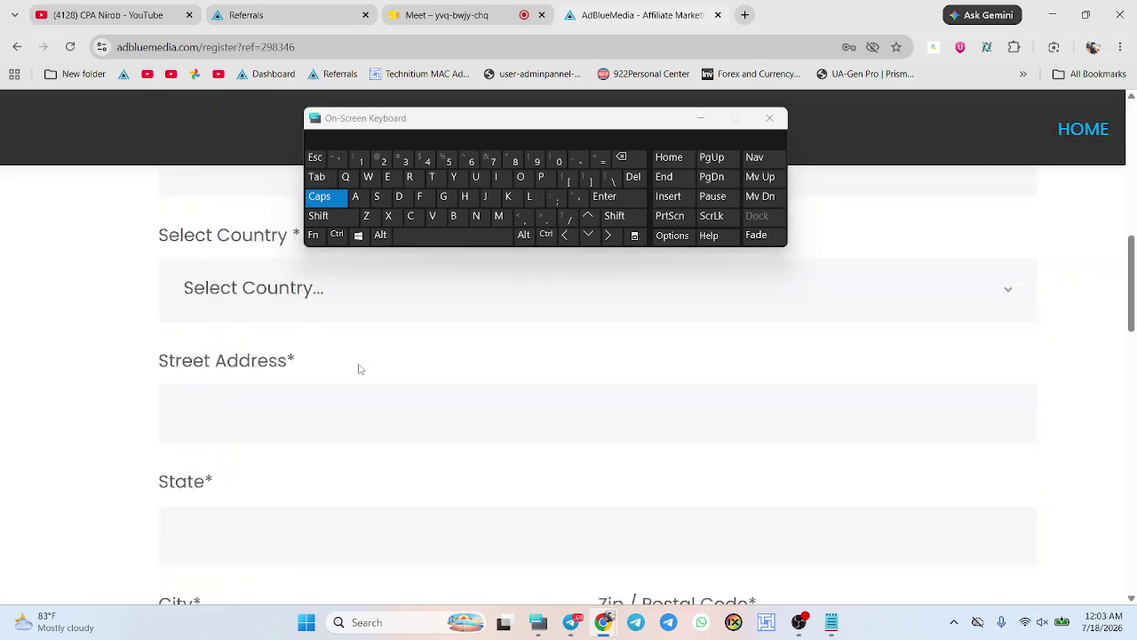
scroll(359, 365, up, 3)
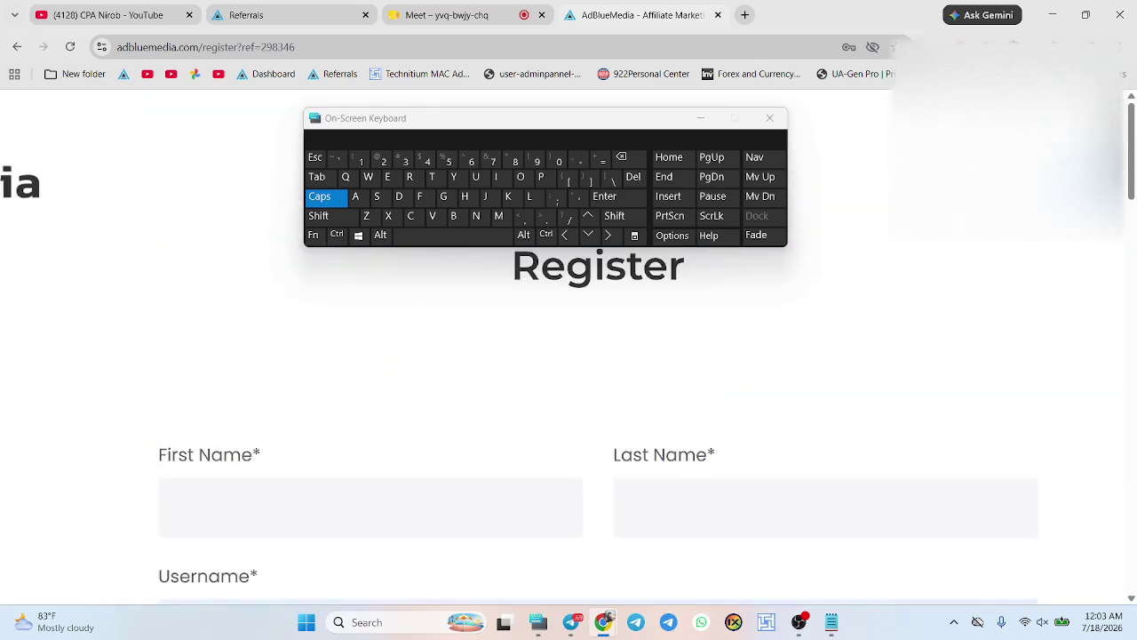
click(1094, 46)
scroll(1018, 444, down, 2)
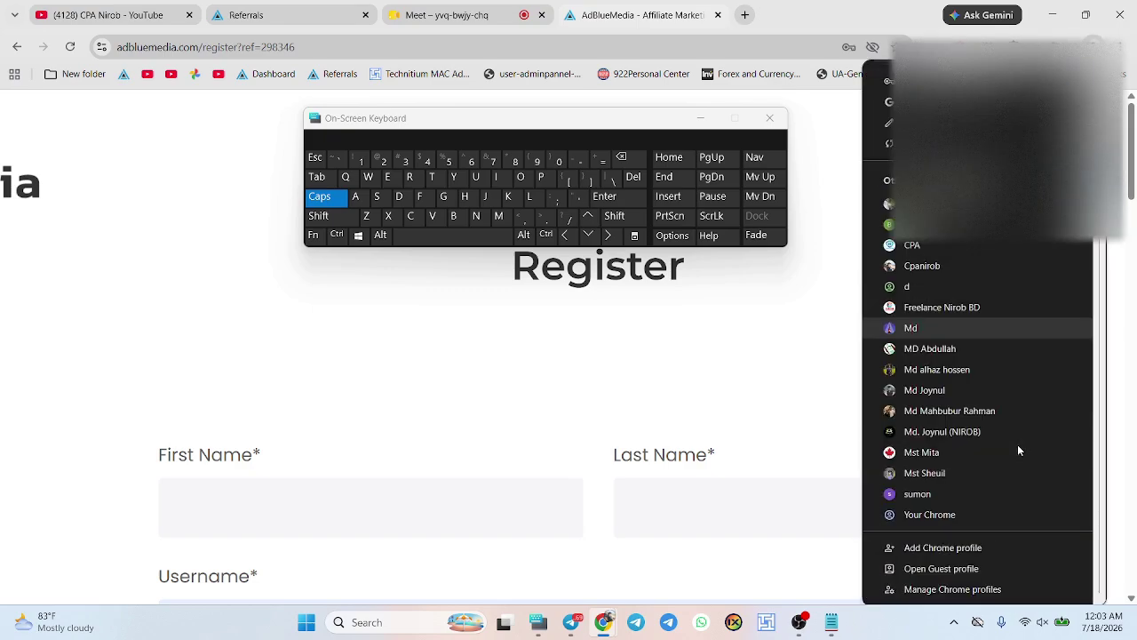
click(994, 413)
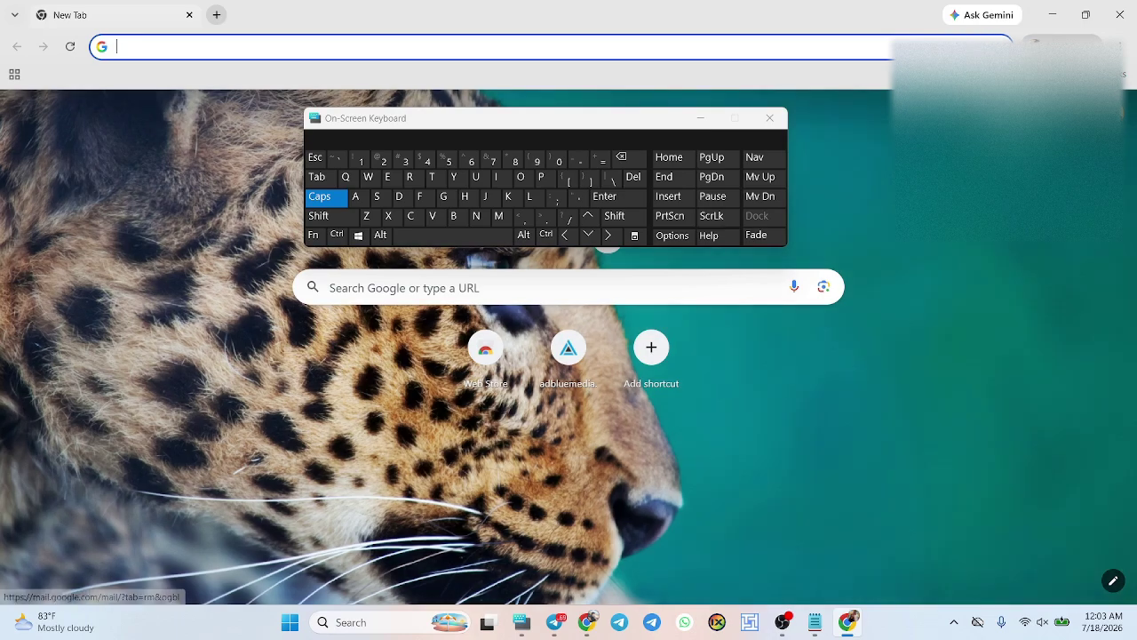
click(980, 112)
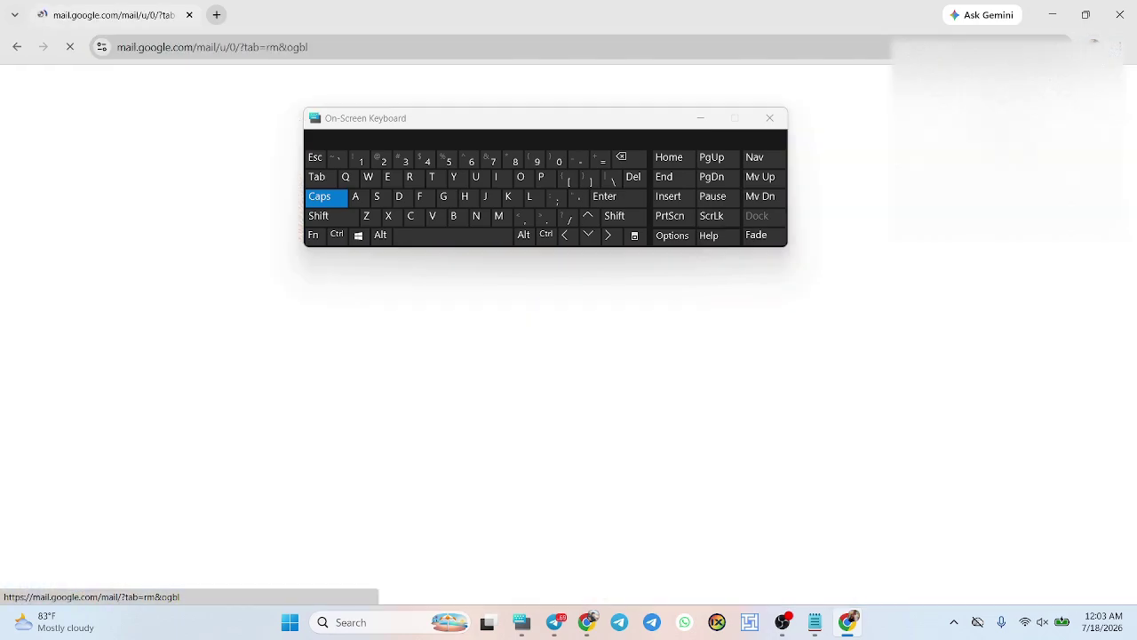
click(701, 118)
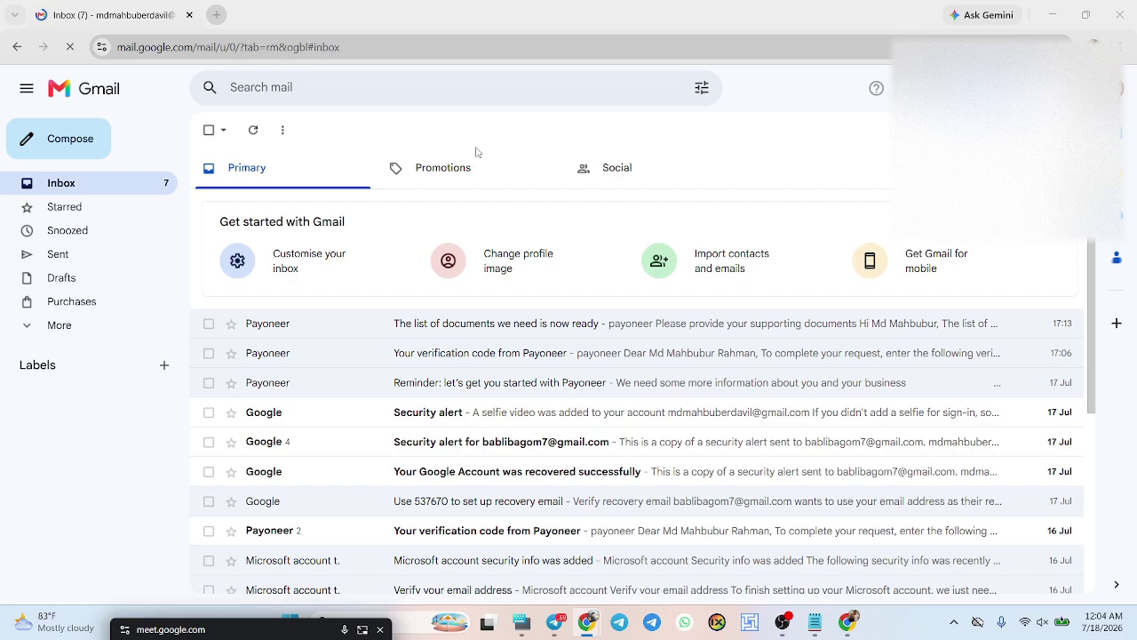
- Refresh the Gmail inbox, then find and open the "Verify Email" message from AdblueMedia
click(253, 130)
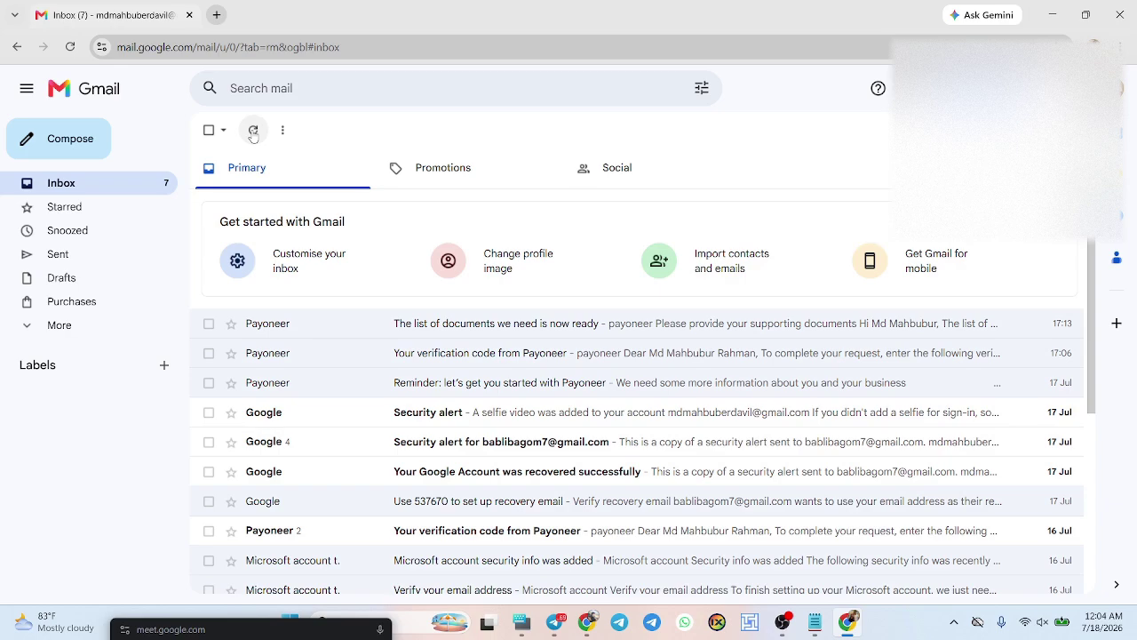
scroll(685, 246, down, 5)
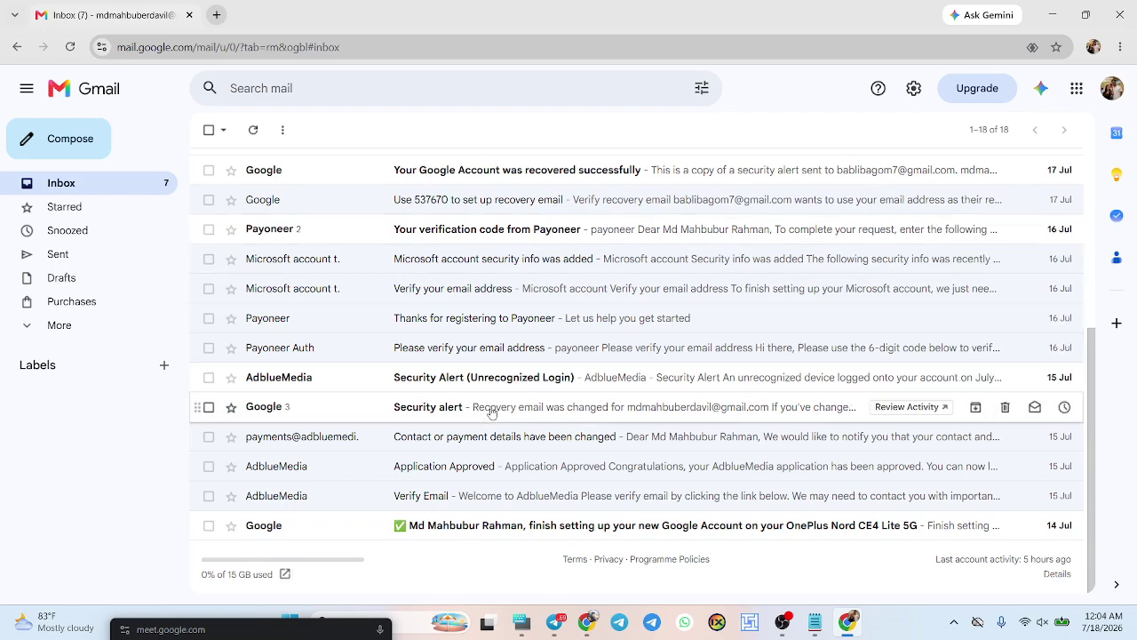
scroll(491, 414, up, 3)
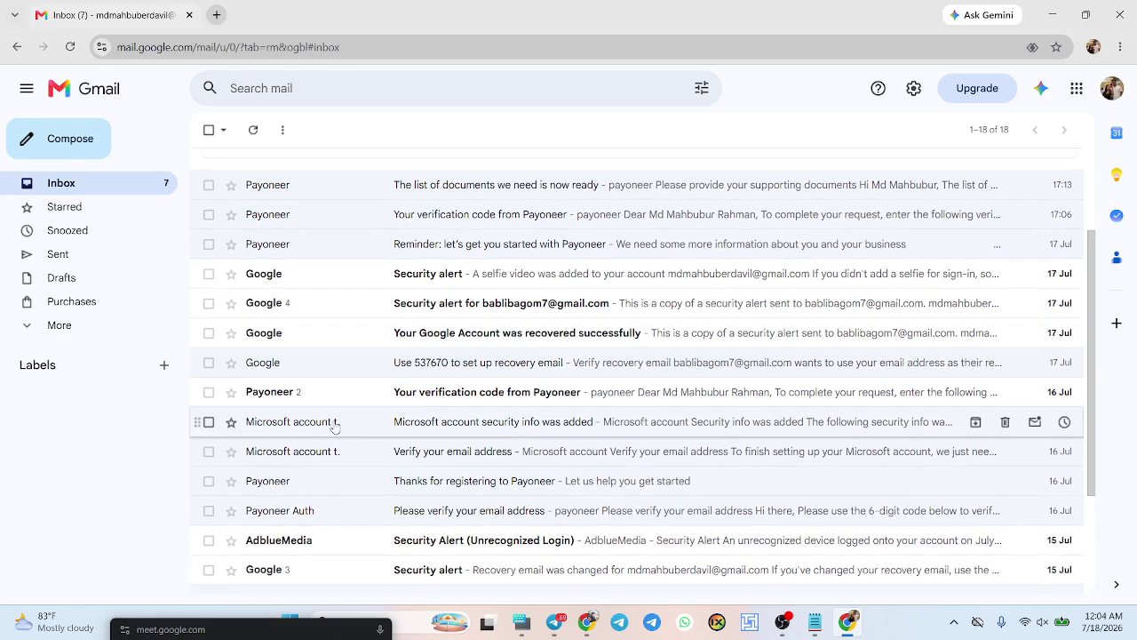
scroll(575, 437, down, 3)
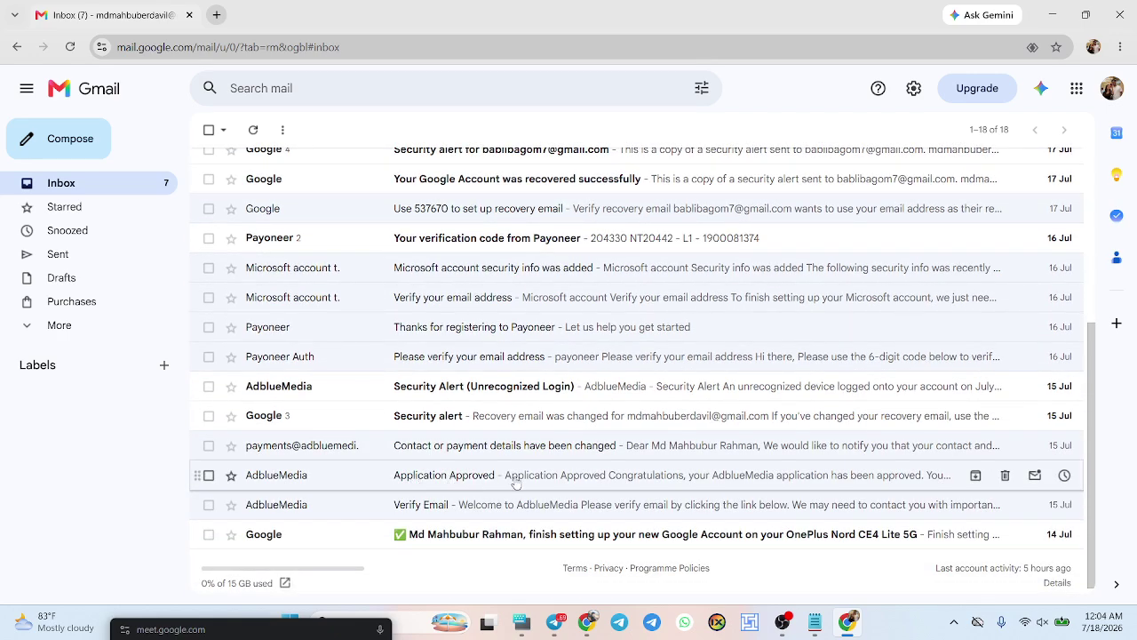
scroll(516, 482, down, 1)
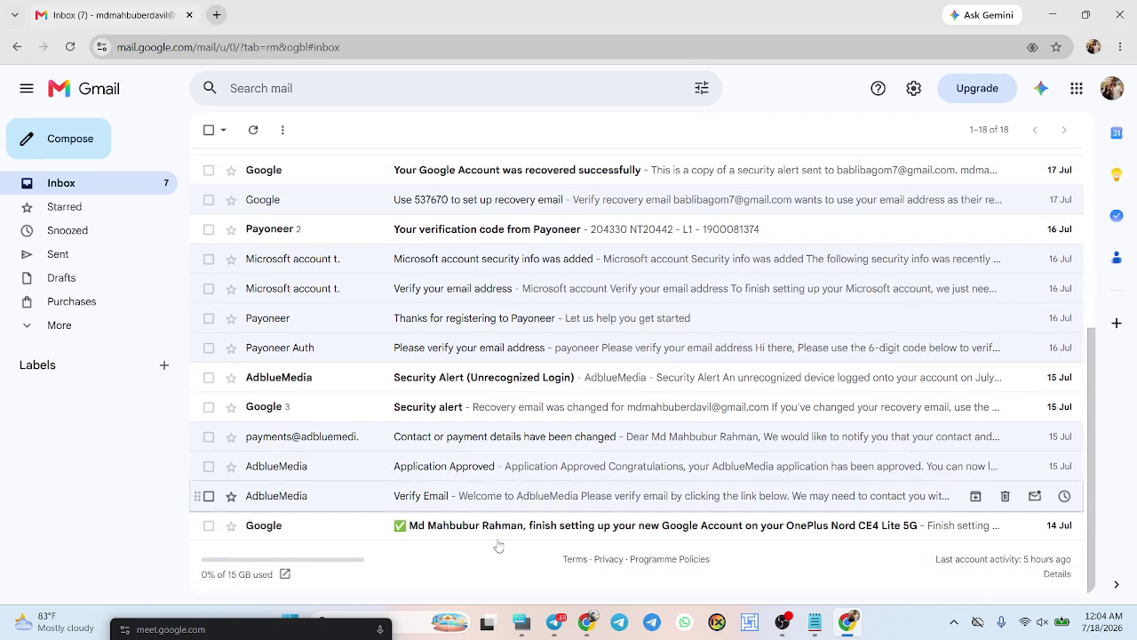
click(460, 501)
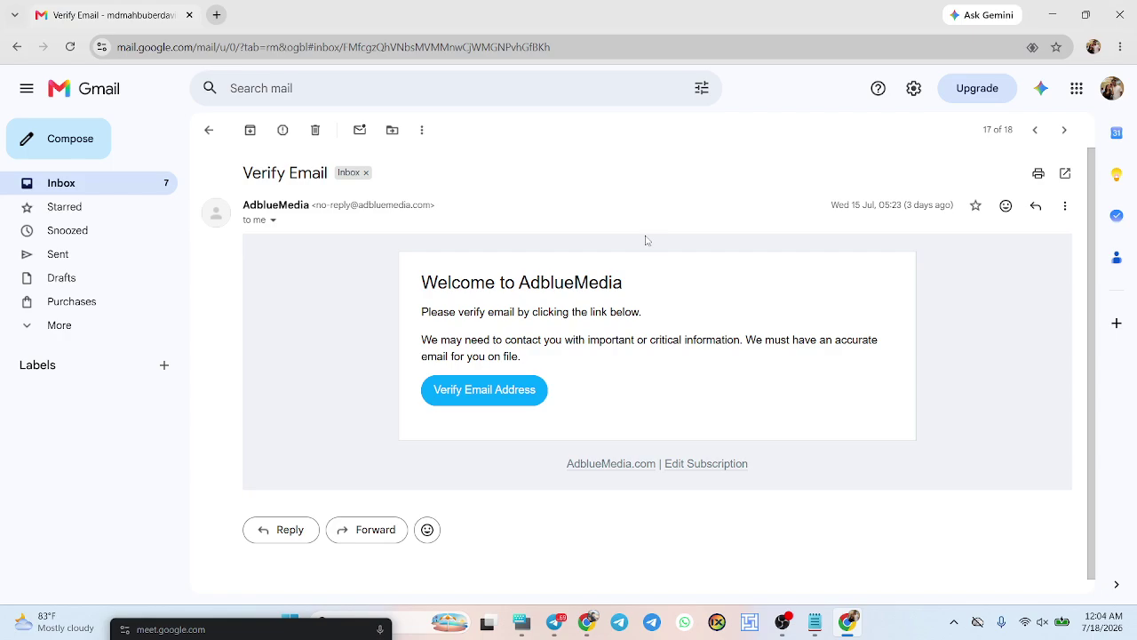
- Switch back to the AdBlueMedia registration page and bring its Register an Account button into view
click(1052, 15)
scroll(570, 357, down, 10)
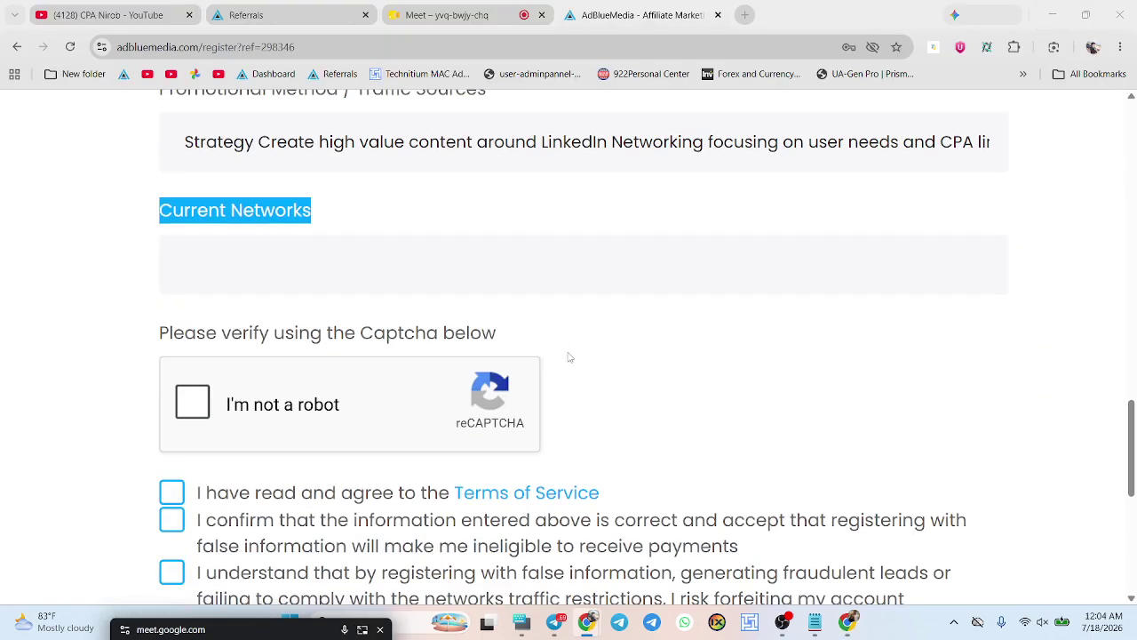
scroll(449, 402, down, 3)
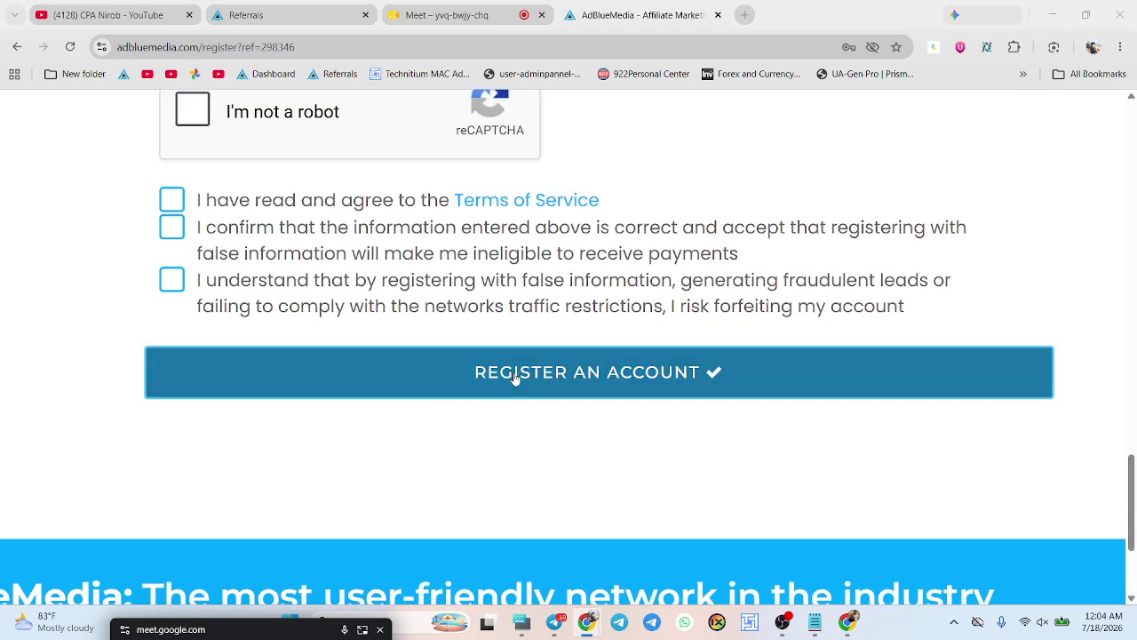
- Return to the open Verify Email message in Gmail and highlight its "Welcome to AdblueMedia" heading
click(849, 622)
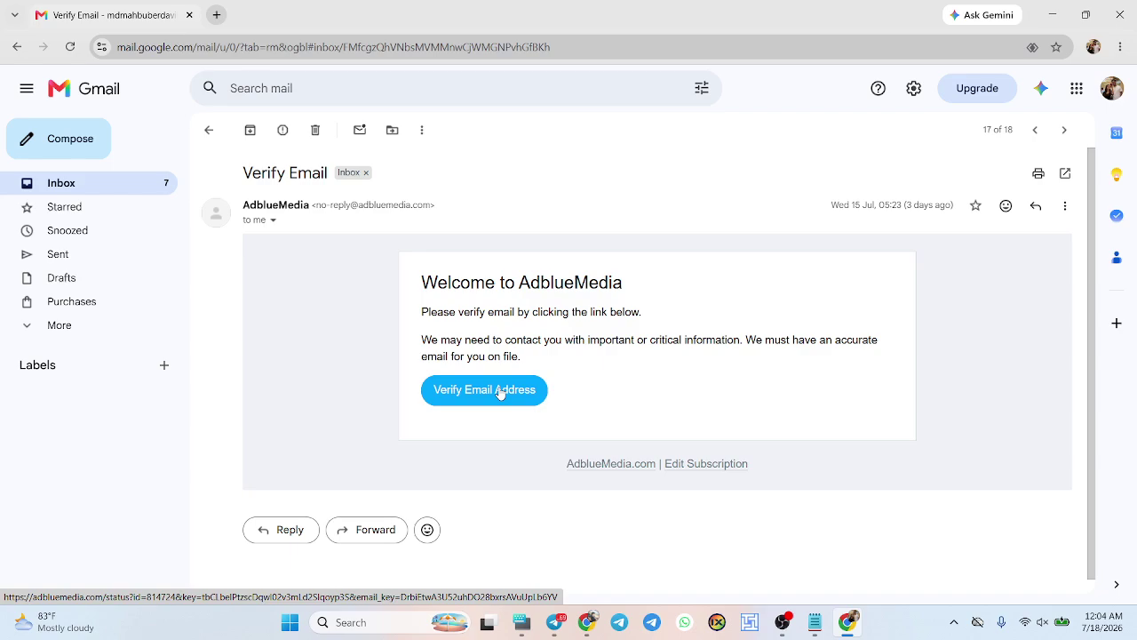
scroll(500, 394, down, 1)
scroll(502, 391, up, 1)
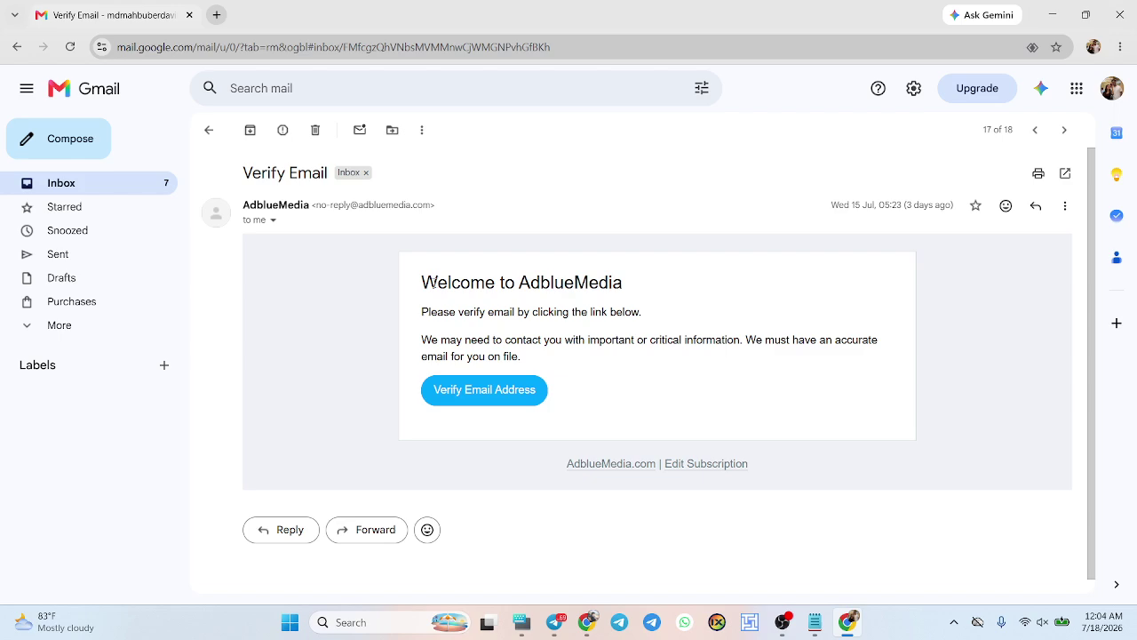
drag(438, 282, 640, 297)
click(646, 299)
- Go back to the Gmail inbox and look through the full message list
click(209, 130)
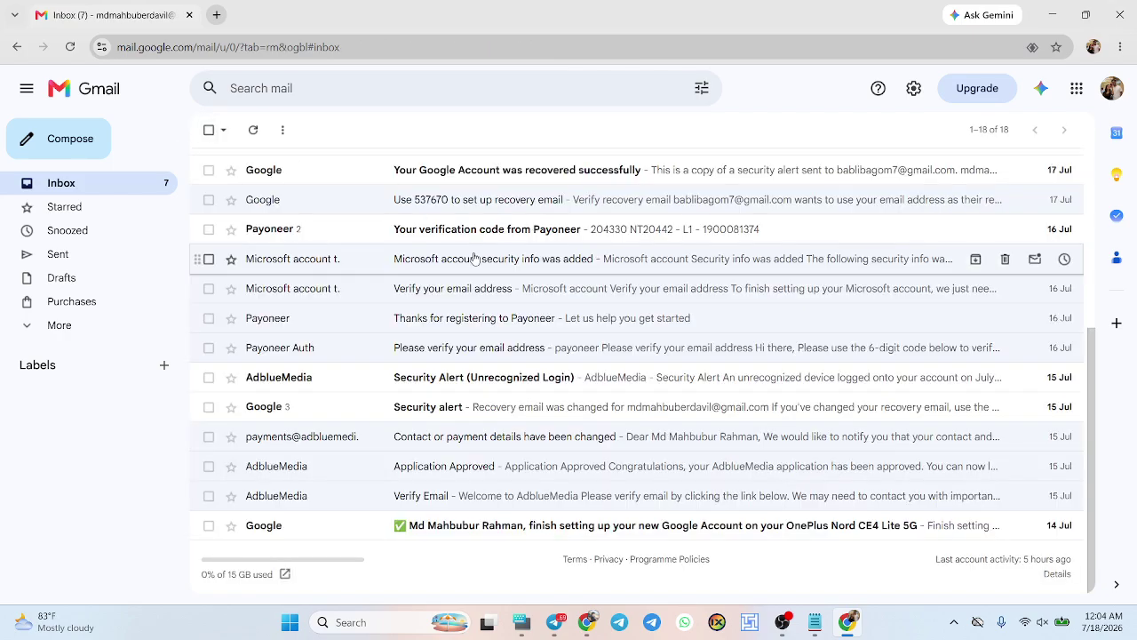
scroll(476, 259, up, 5)
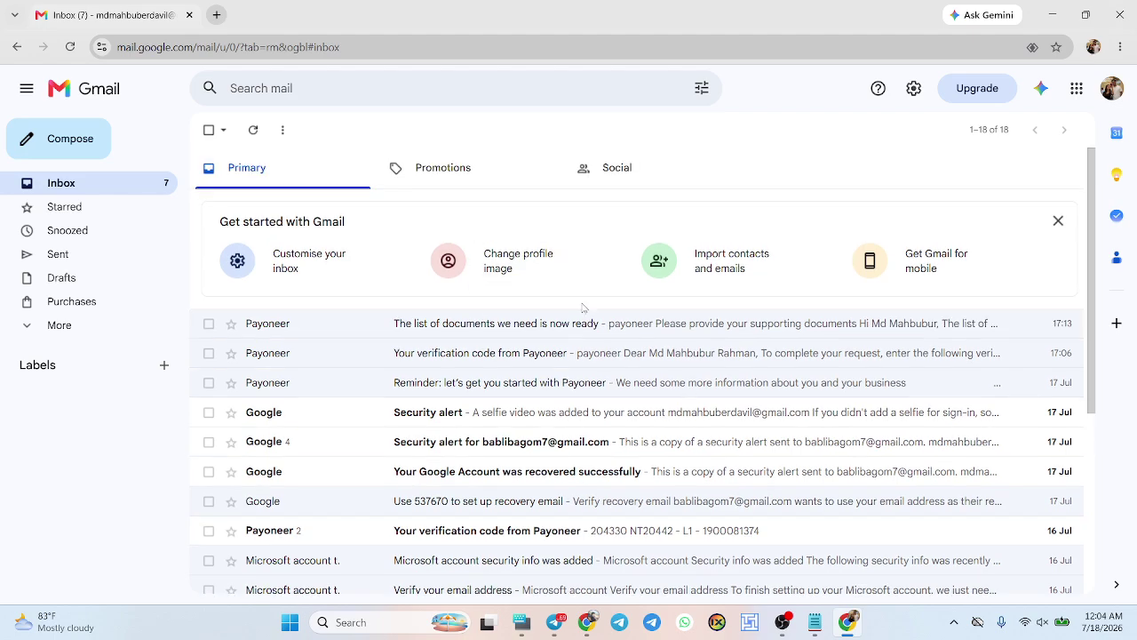
scroll(618, 325, down, 5)
scroll(617, 325, down, 3)
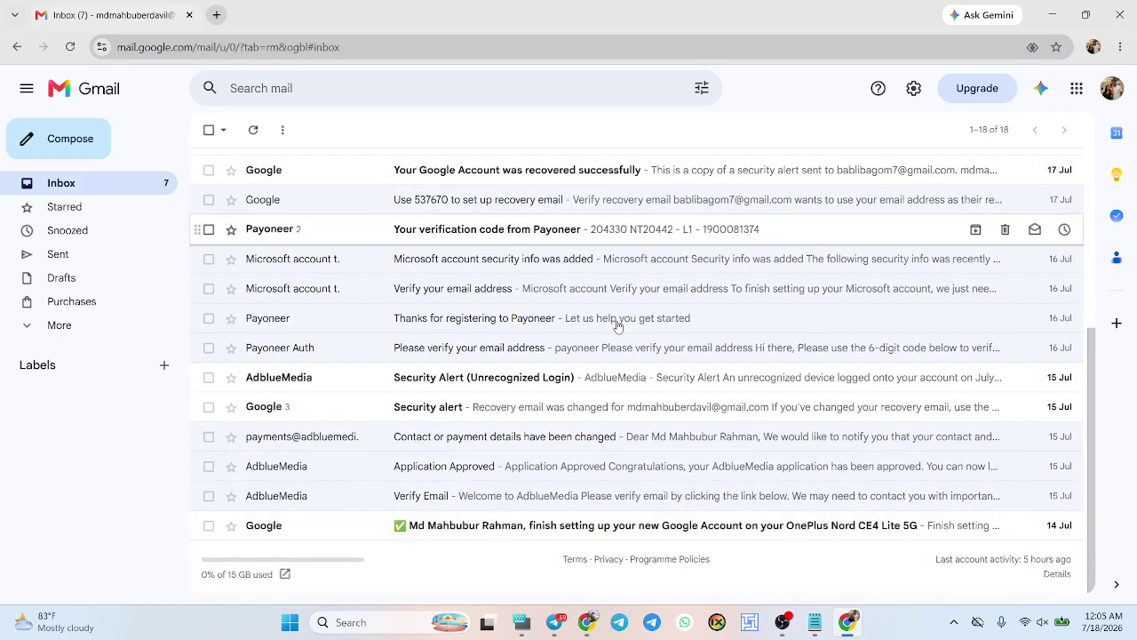
scroll(618, 325, up, 4)
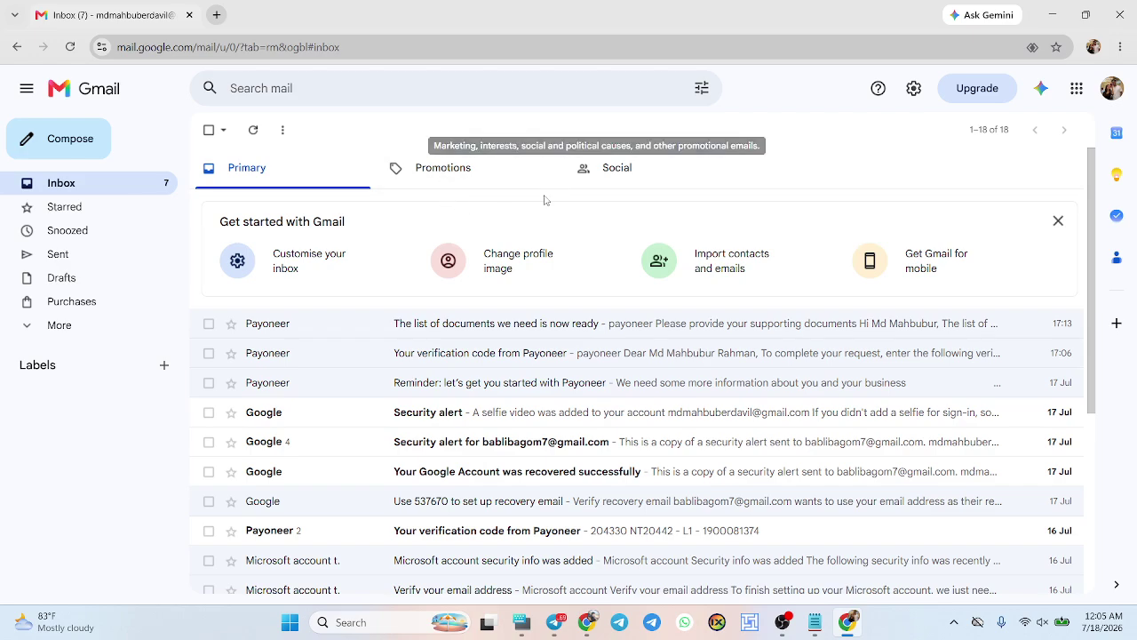
- Switch to the AdBlueMedia registration page and review the whole form from First Name down to Register an Account
click(1050, 11)
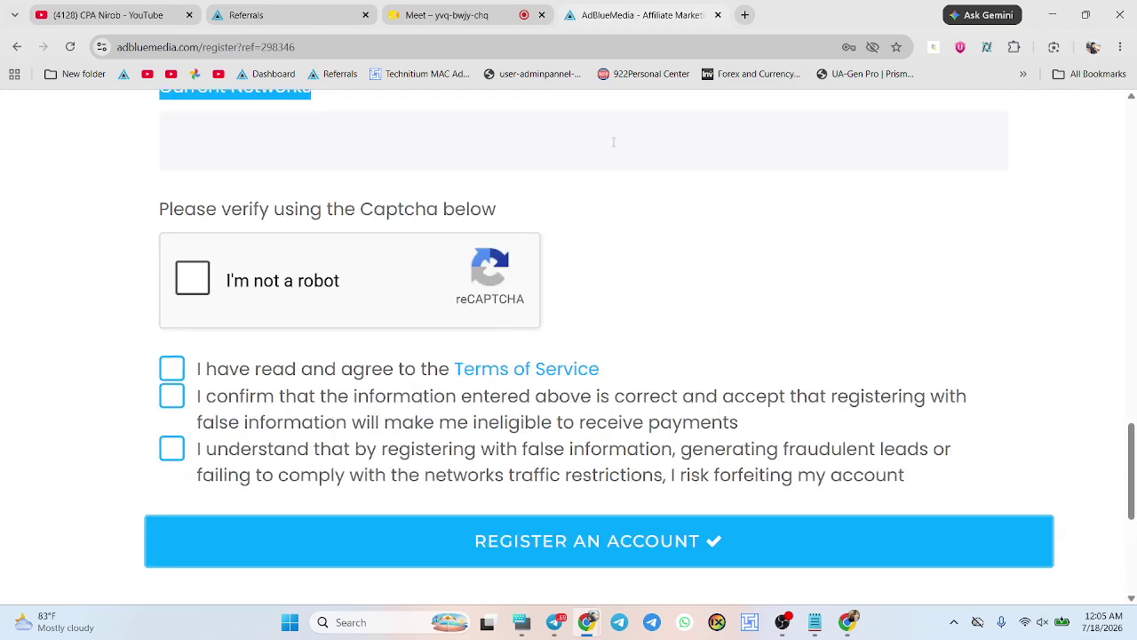
scroll(613, 144, up, 15)
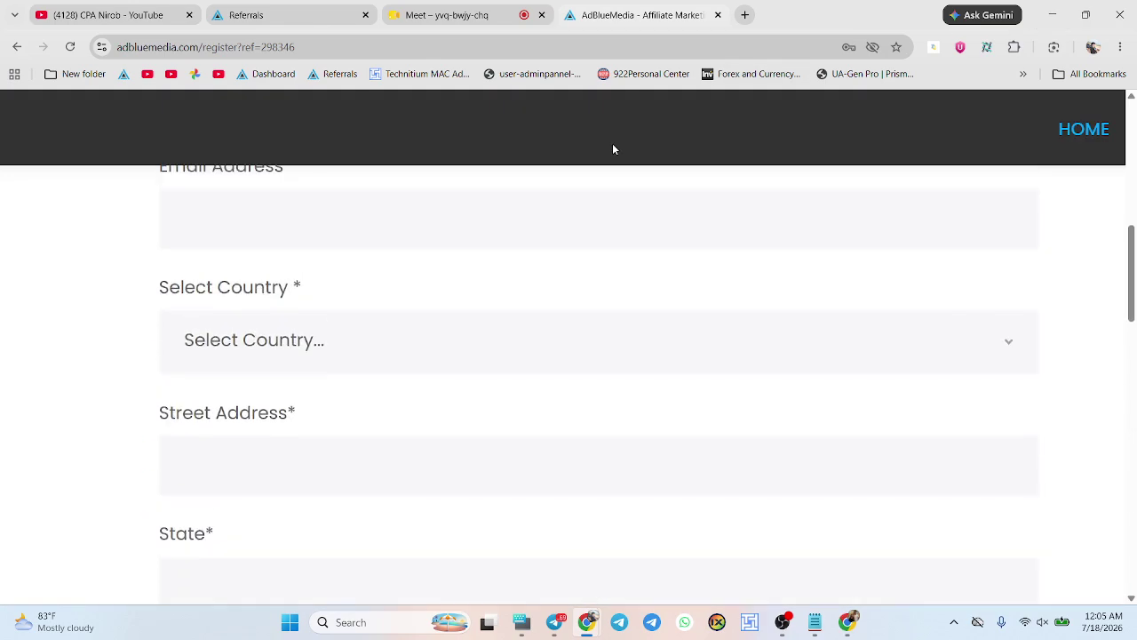
scroll(613, 149, up, 3)
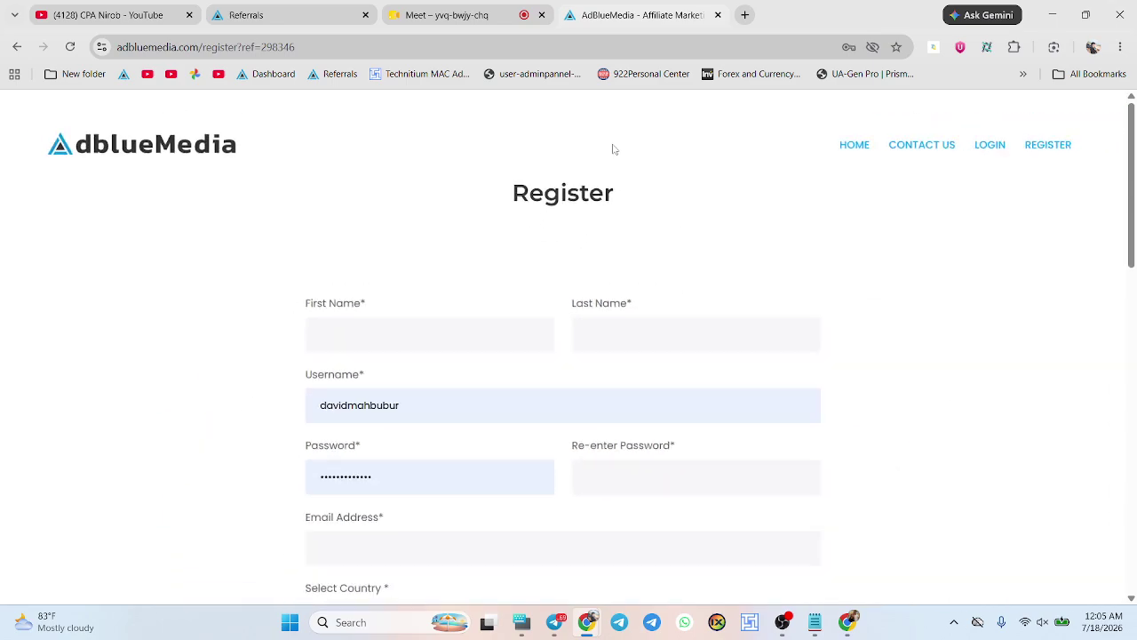
scroll(579, 204, down, 15)
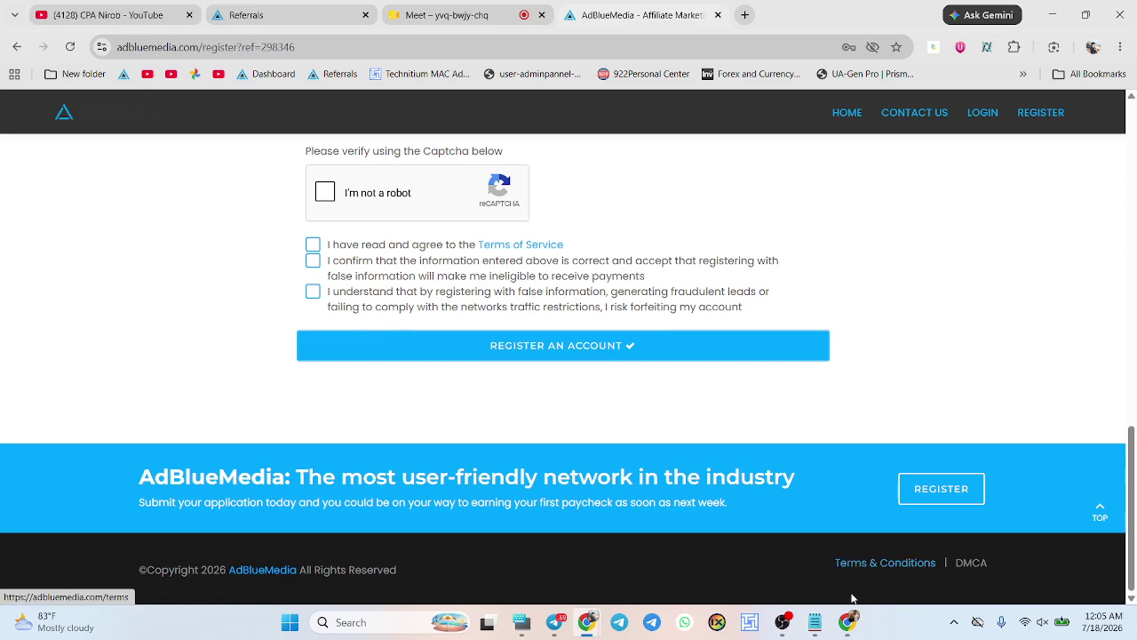
- Show the Gmail inbox briefly, then return to the beginning of the AdBlueMedia registration form
click(847, 622)
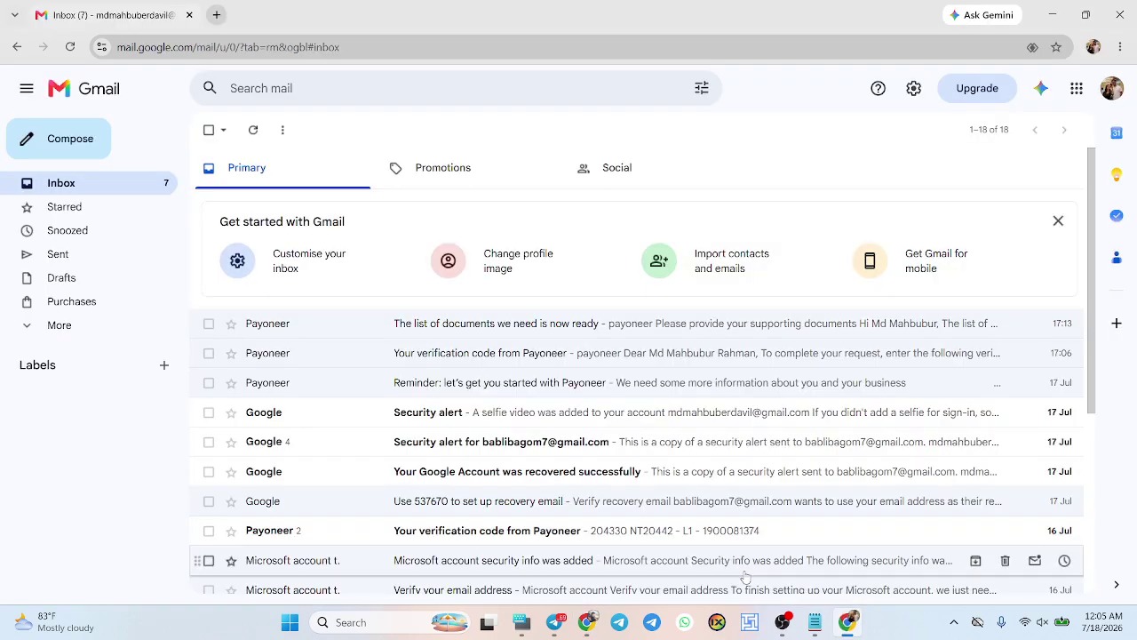
click(599, 617)
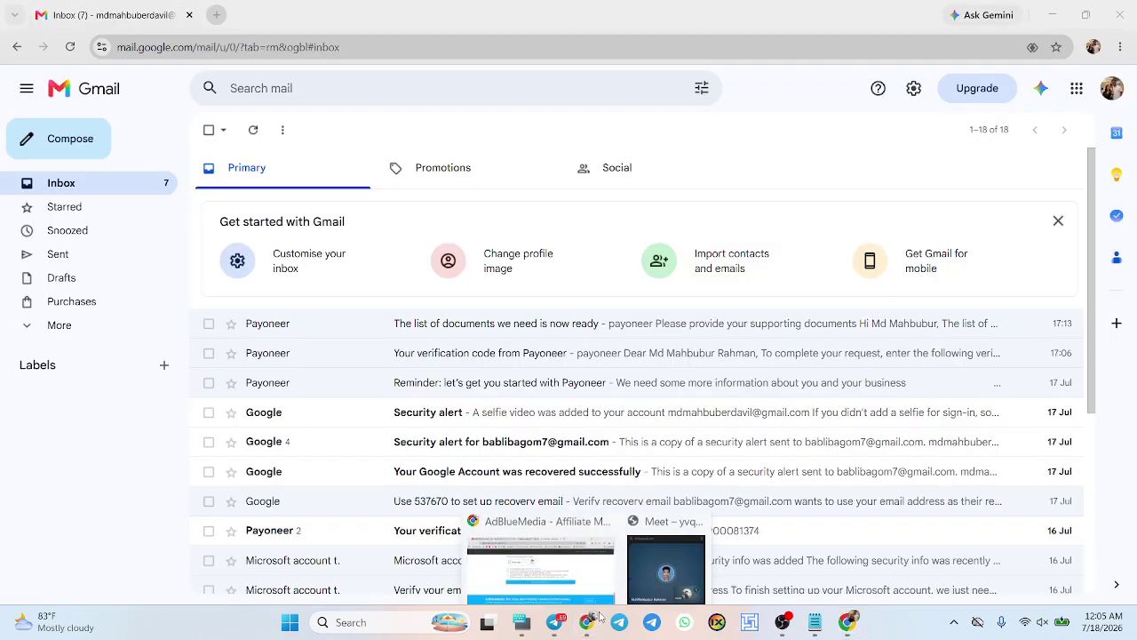
click(537, 560)
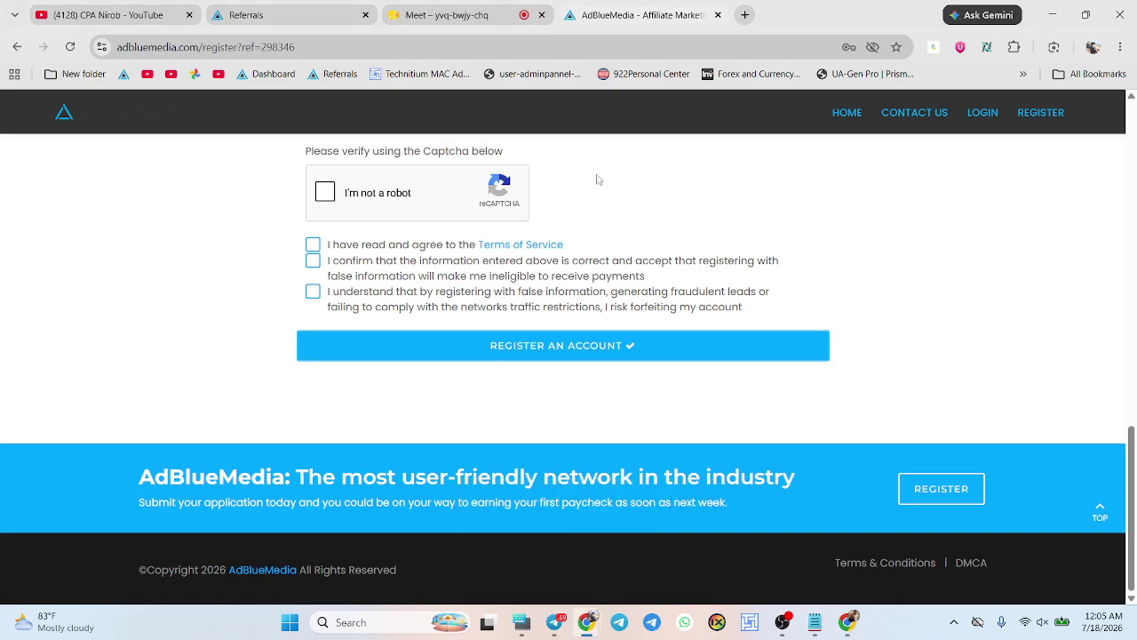
scroll(599, 179, up, 15)
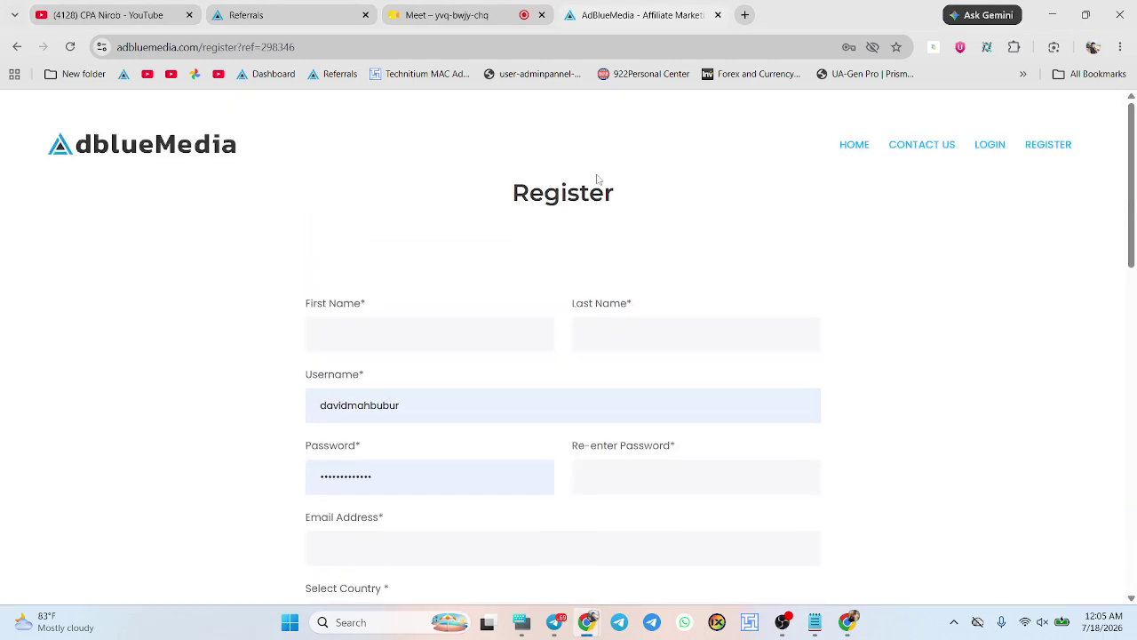
- Switch to the AdBlueMedia publisher account, view its Dashboard and open the Balance page
click(336, 10)
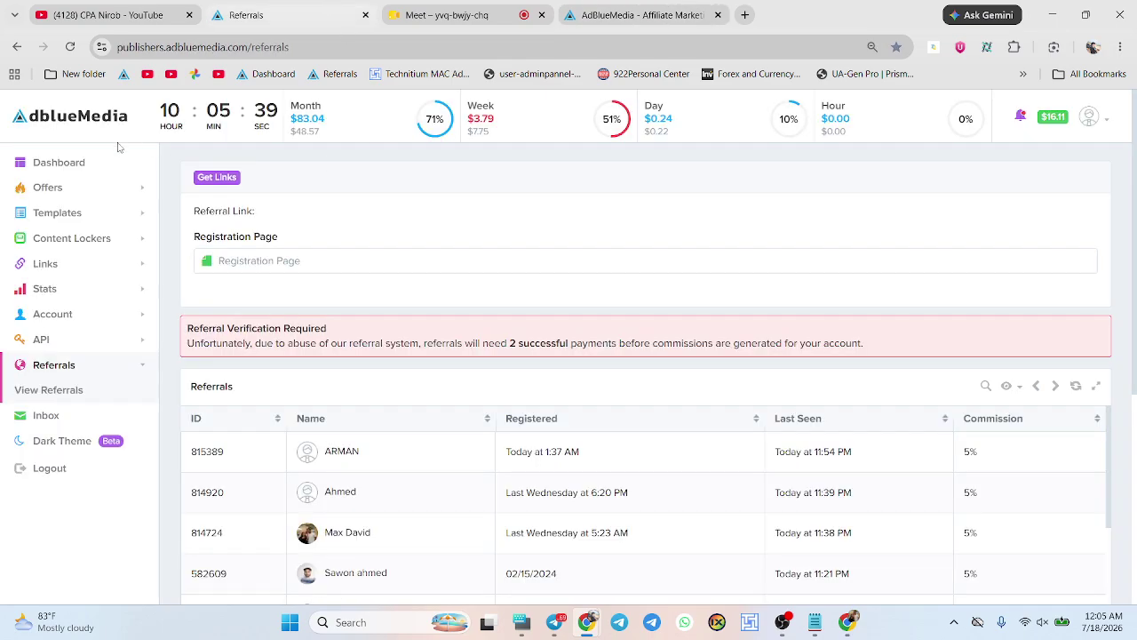
click(99, 167)
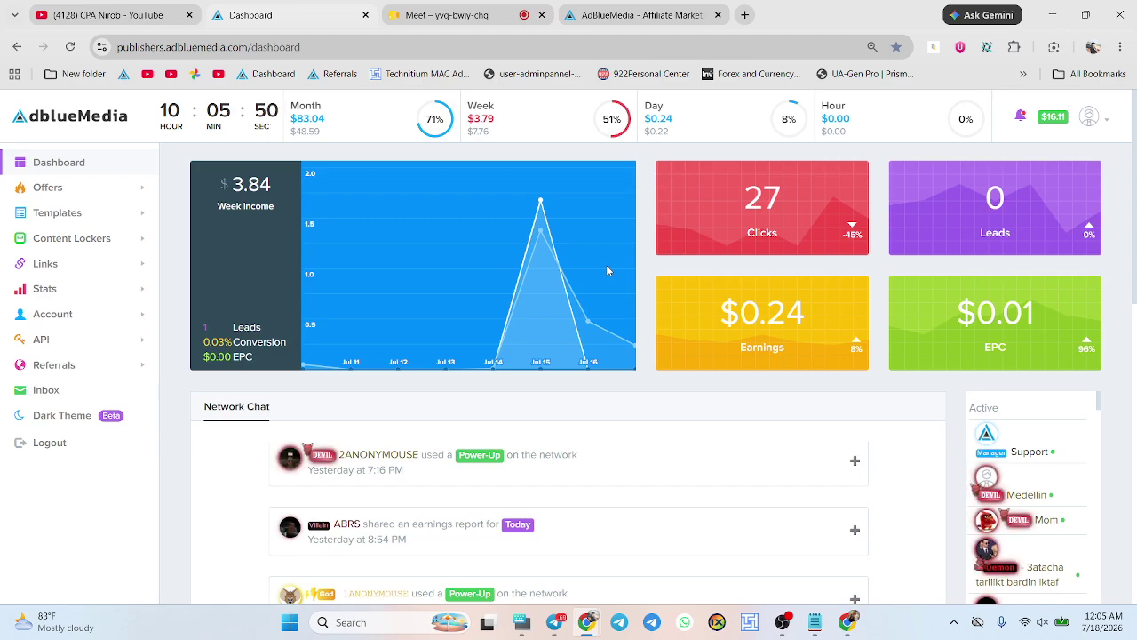
click(601, 173)
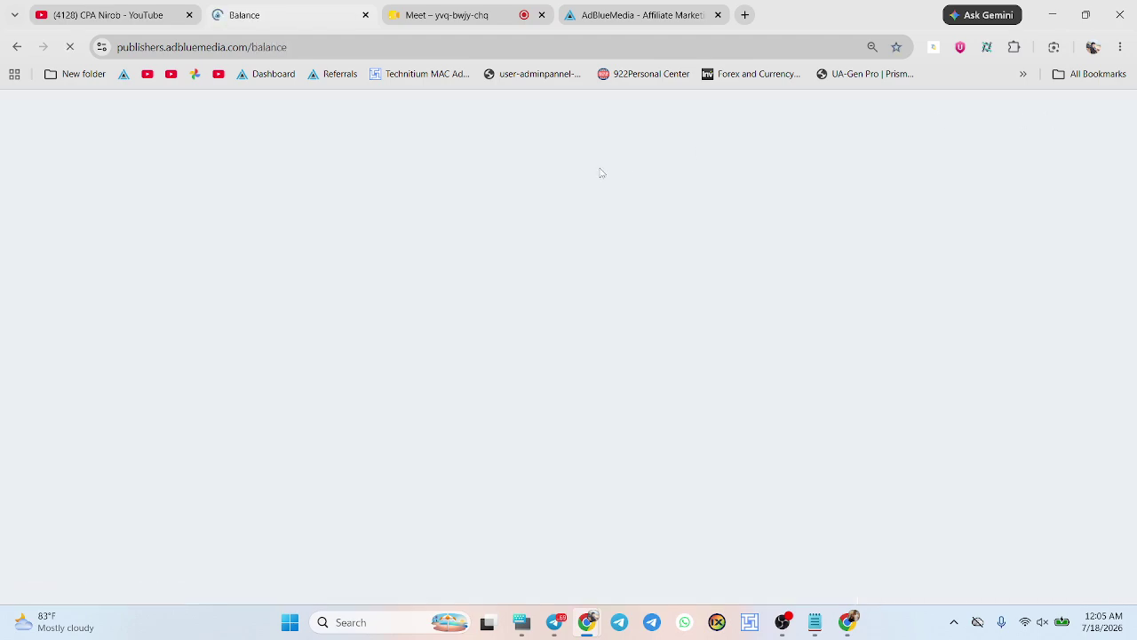
- Examine the earnings breakdown on the Balance page and highlight the Leads amount
scroll(292, 220, up, 5)
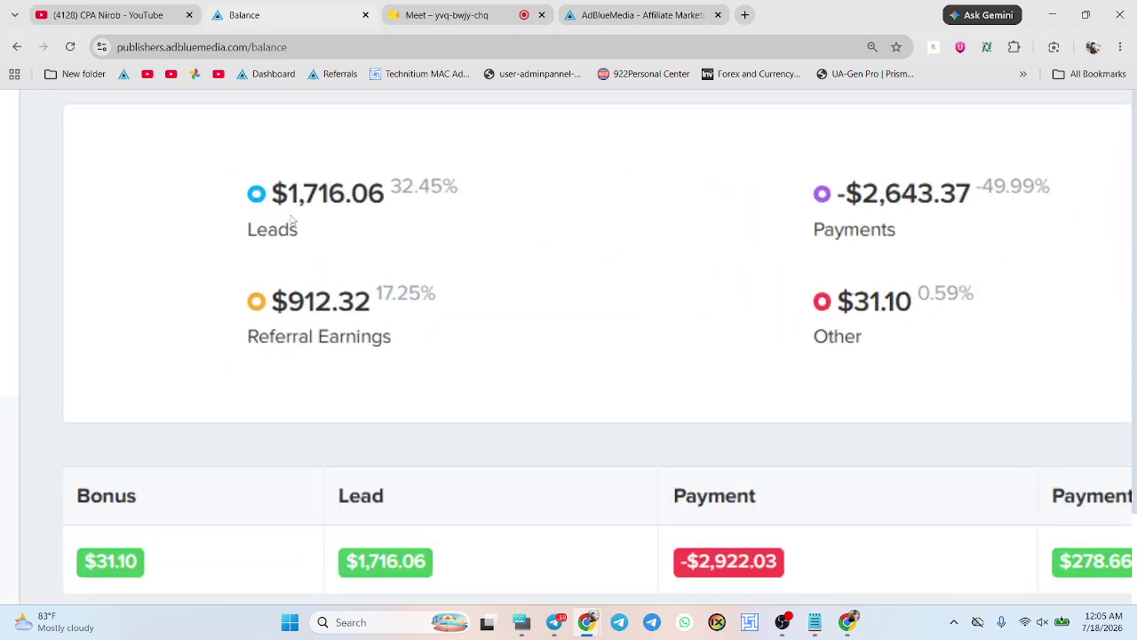
scroll(292, 221, down, 5)
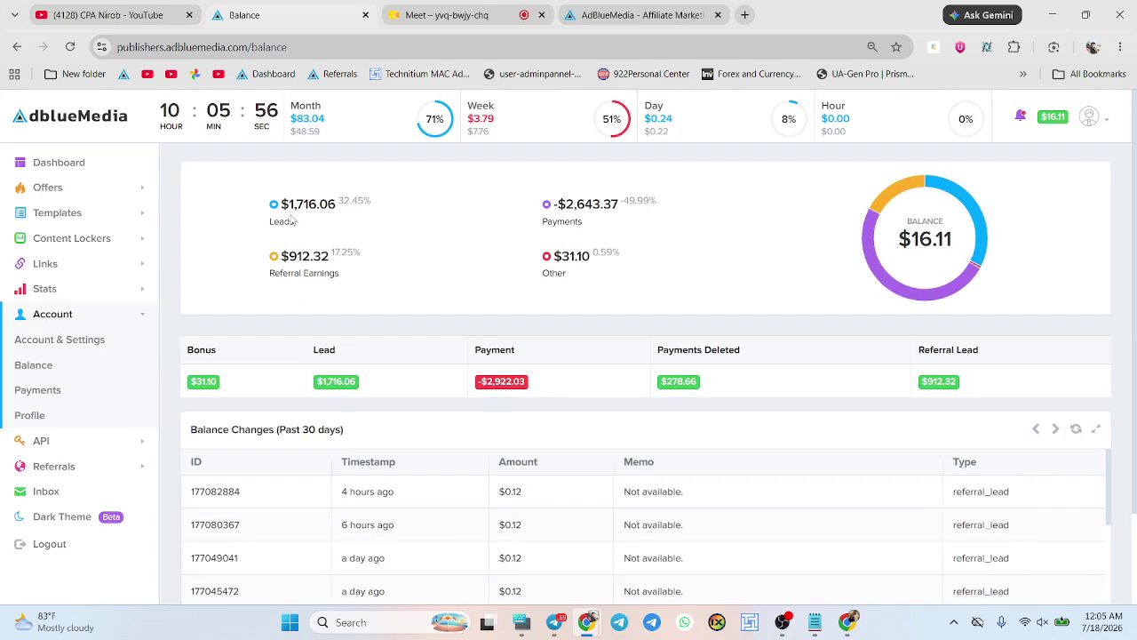
drag(274, 205, 342, 201)
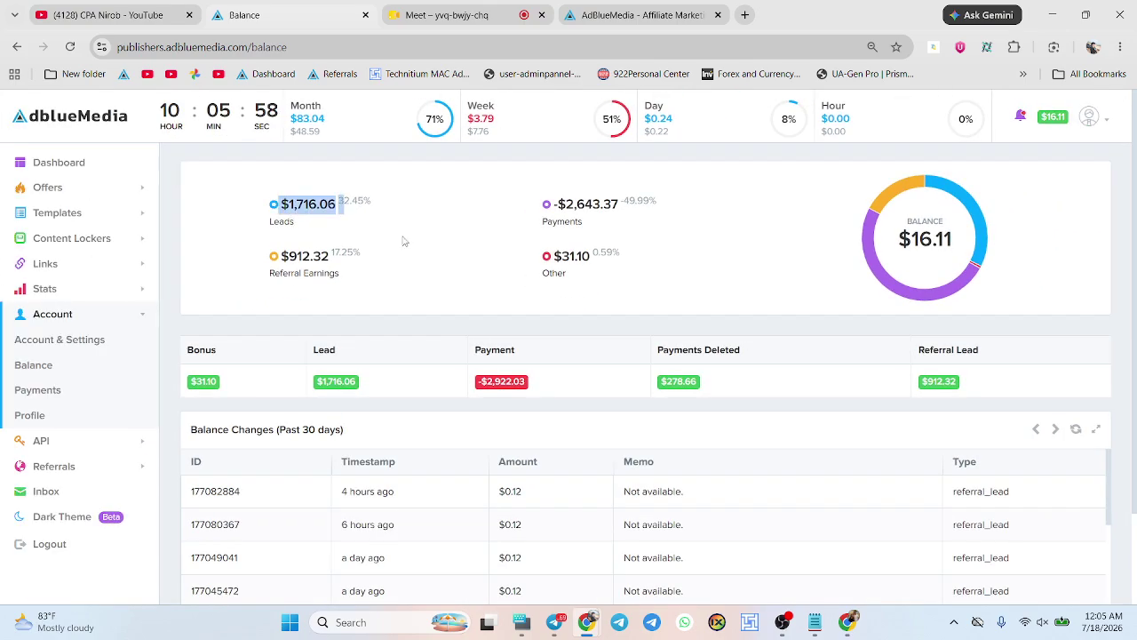
click(590, 201)
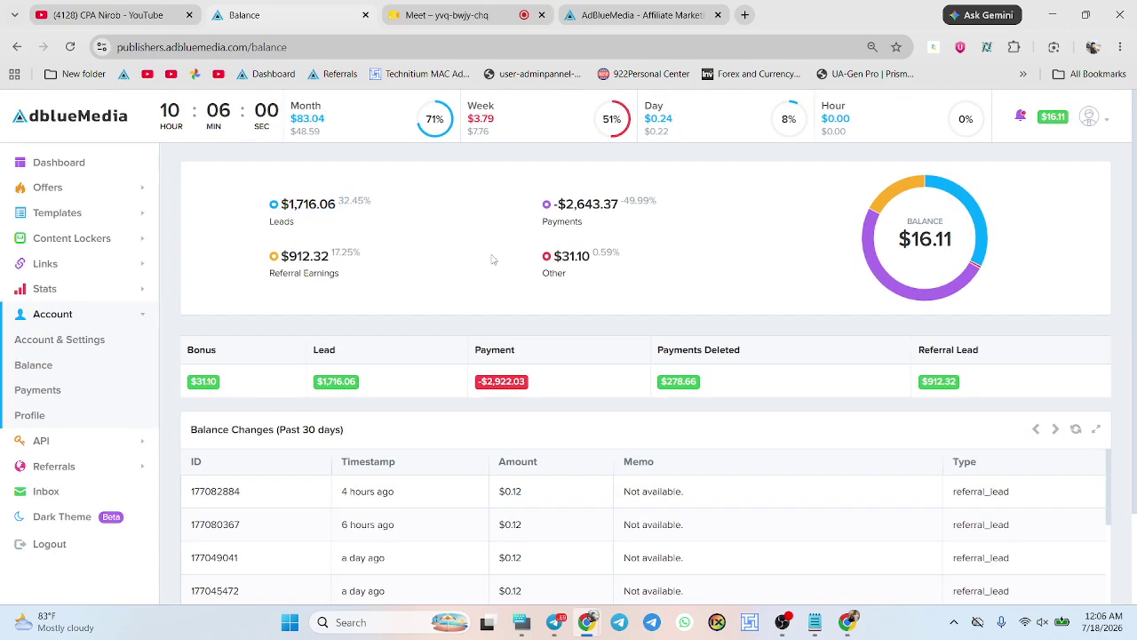
- Take an enlarged look at the balance breakdown, then open the list of all offers
scroll(609, 201, up, 5)
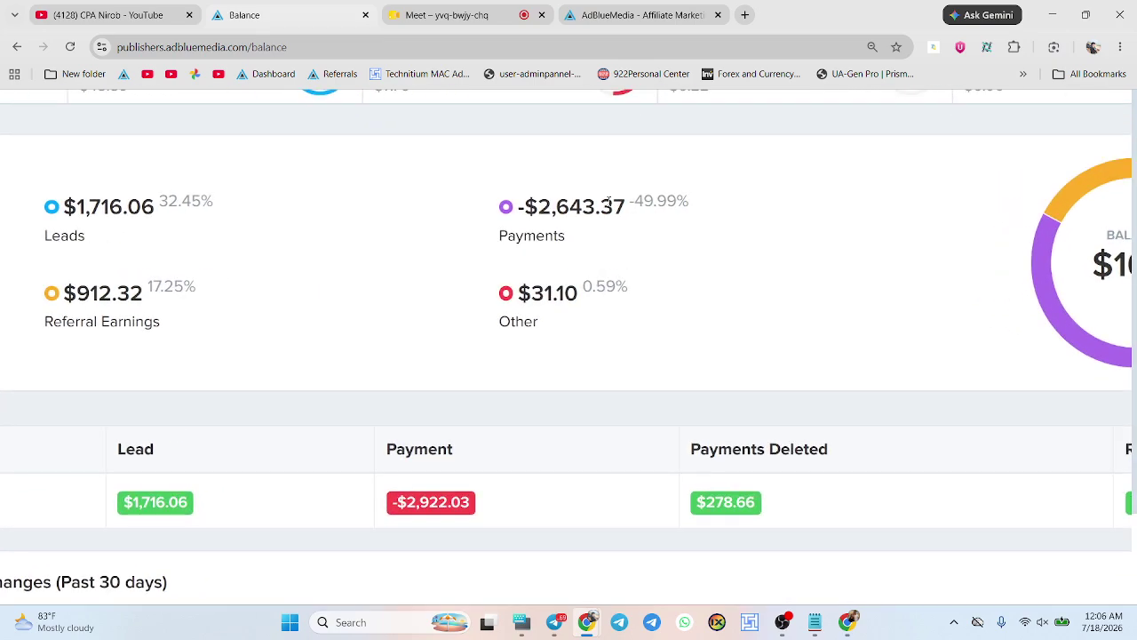
scroll(673, 203, down, 5)
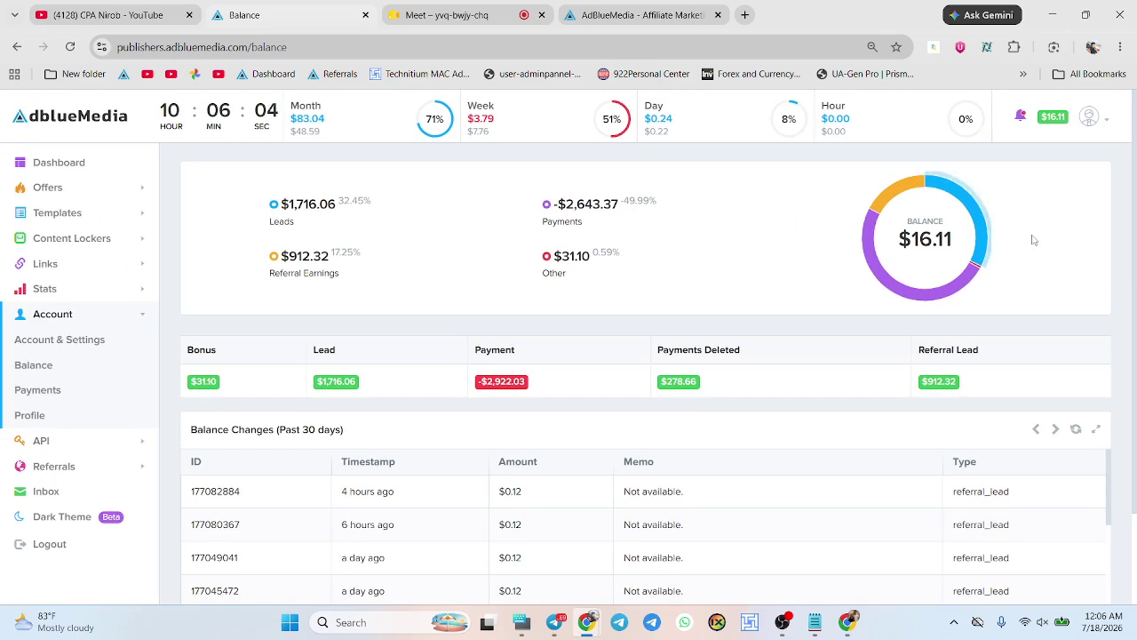
click(57, 190)
click(59, 215)
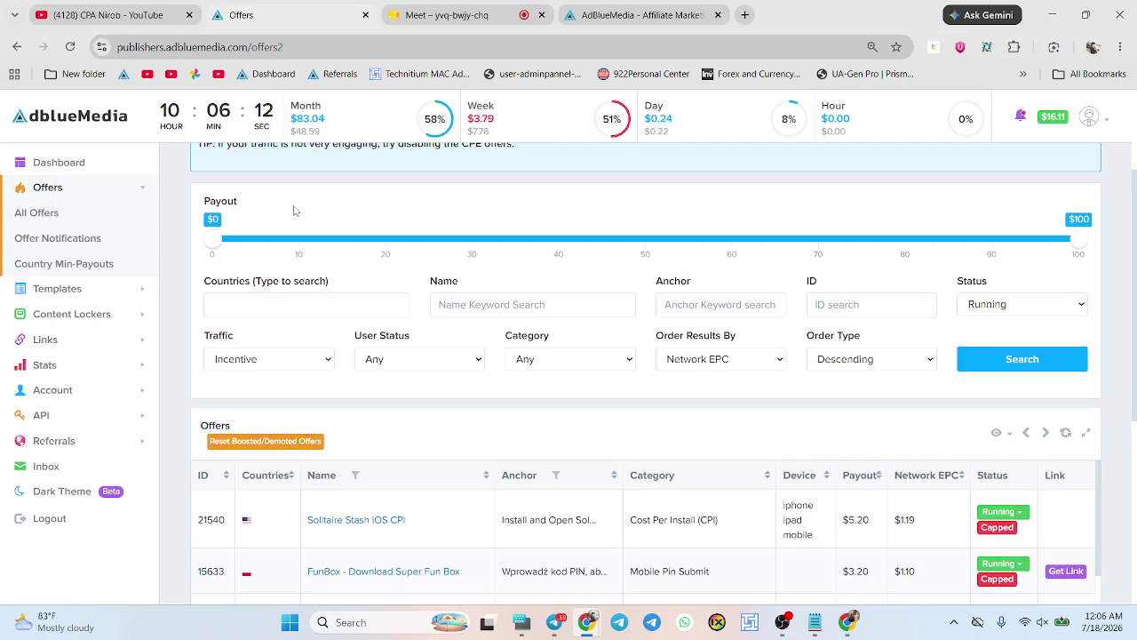
- Filter the offers by the Email & Zip Submit category and run the search
scroll(295, 210, down, 1)
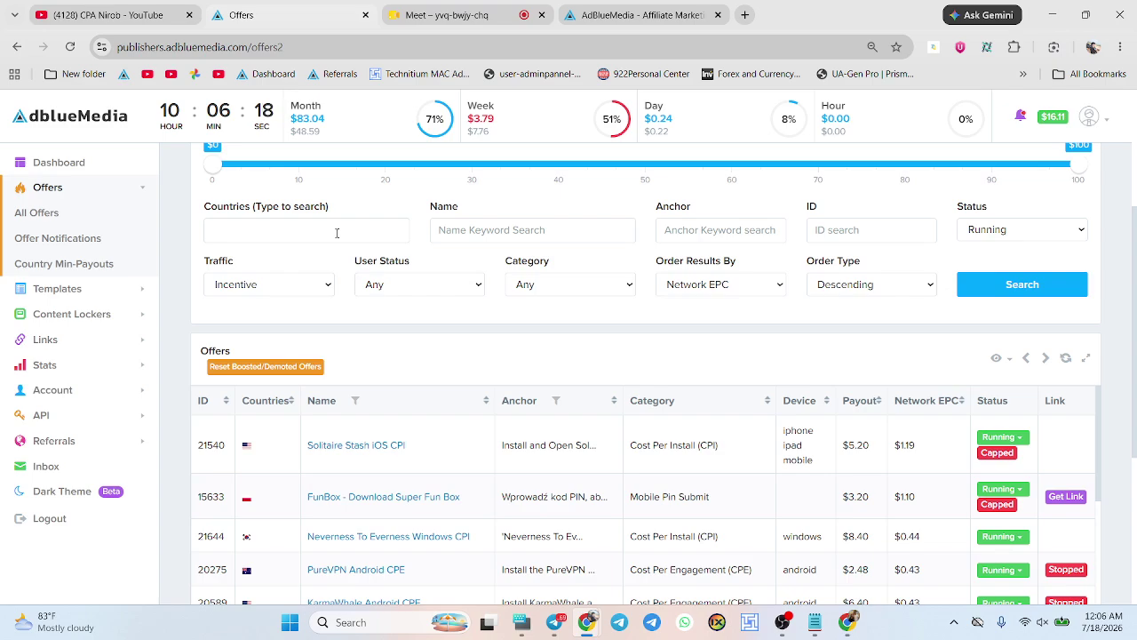
scroll(337, 233, down, 1)
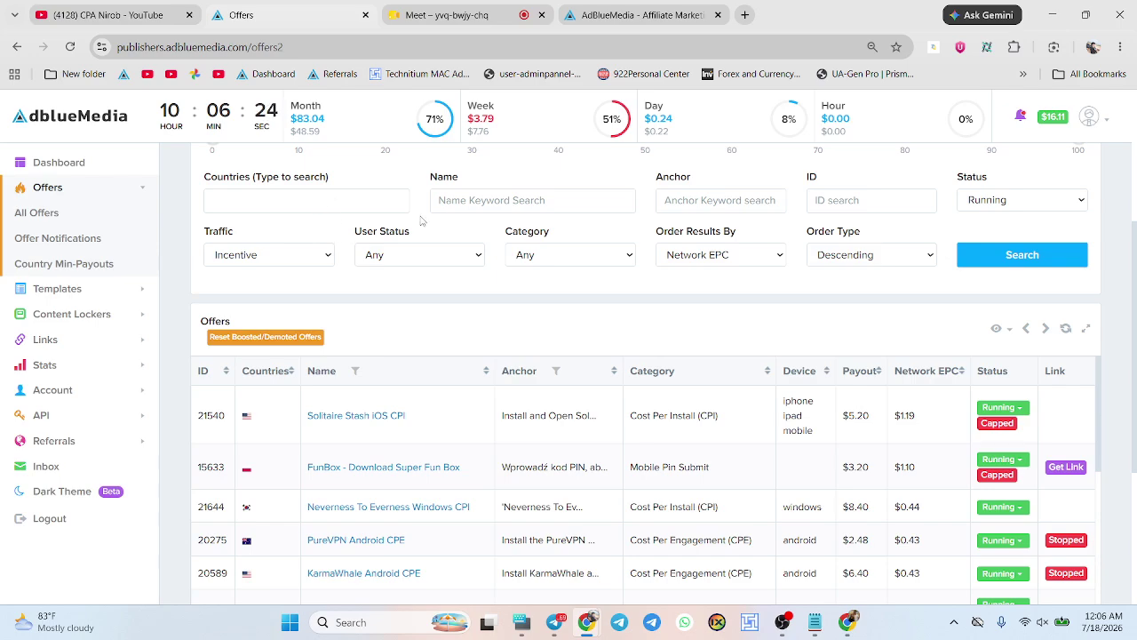
scroll(263, 221, up, 3)
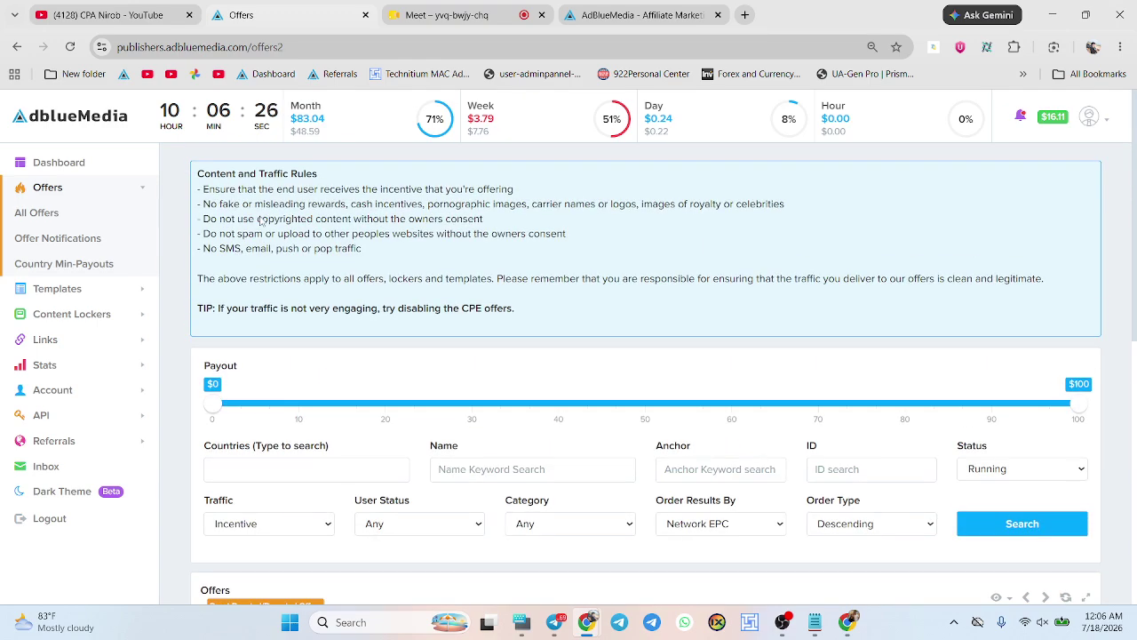
scroll(542, 297, down, 4)
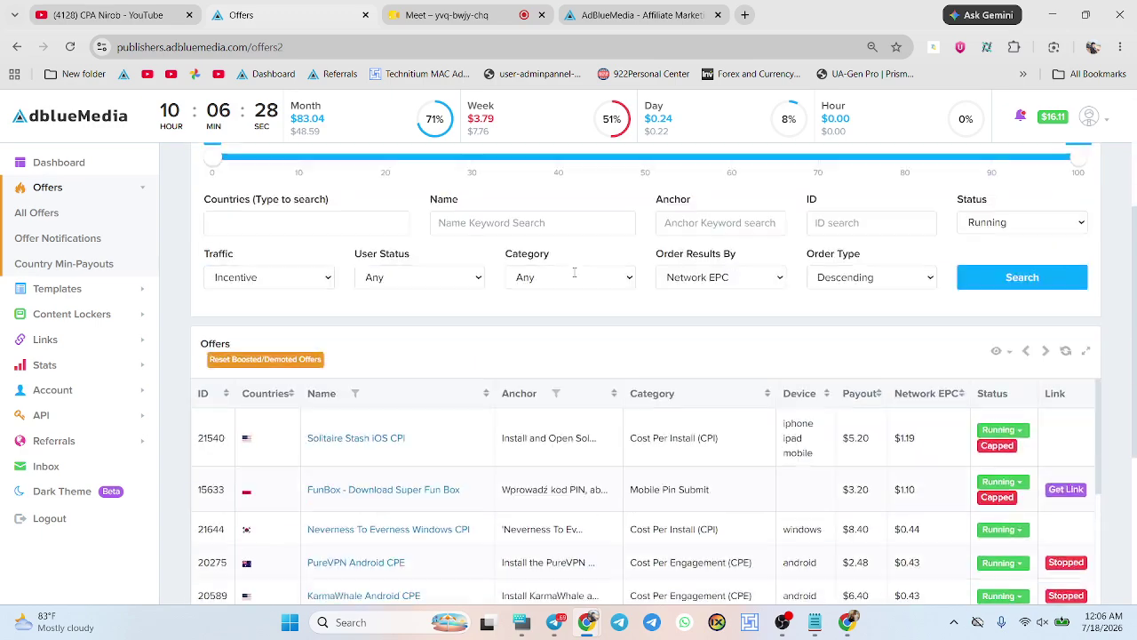
scroll(574, 278, up, 1)
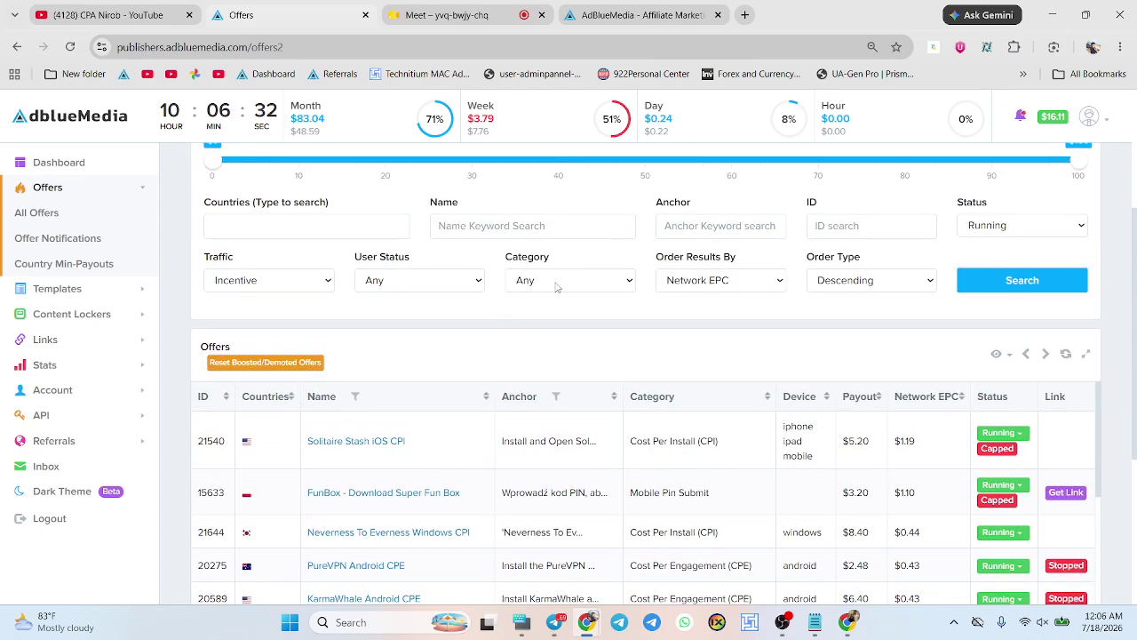
click(557, 282)
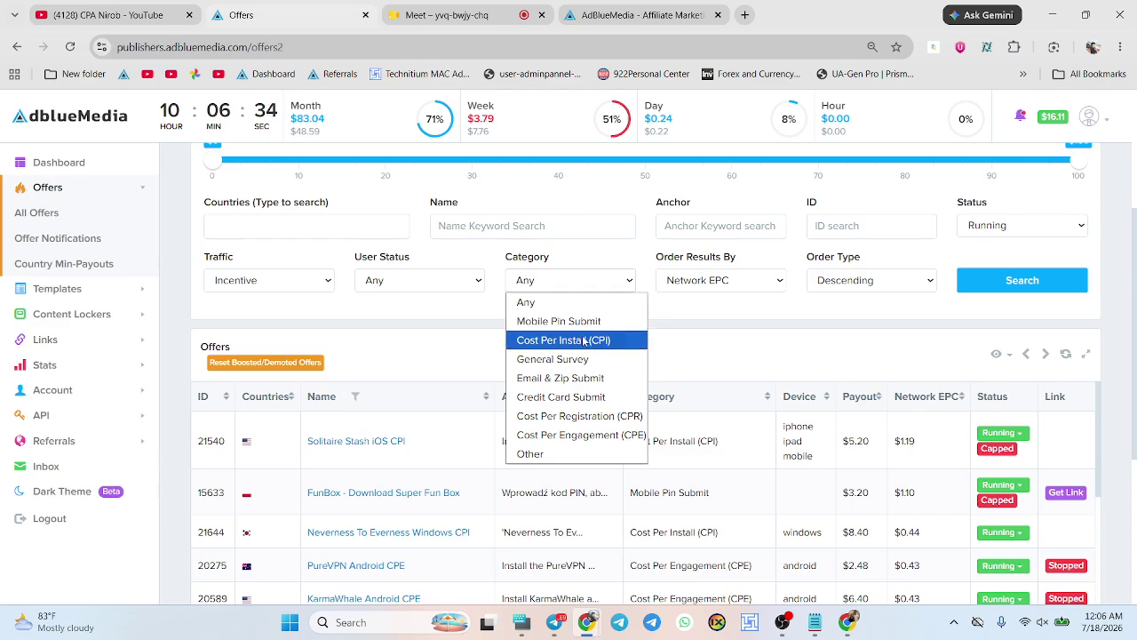
click(583, 379)
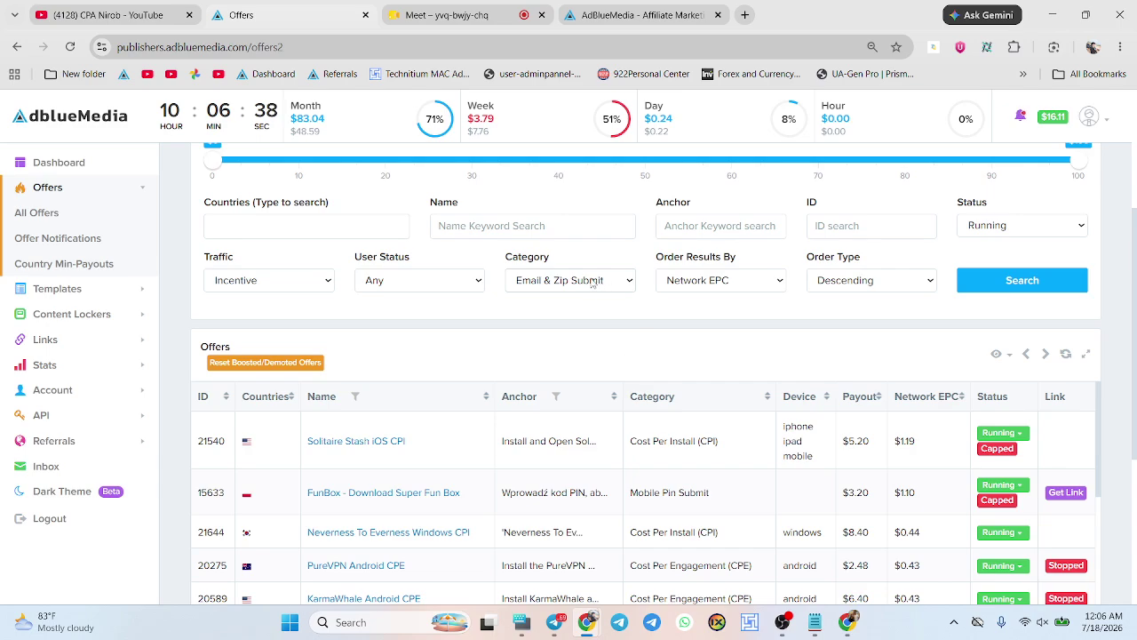
scroll(586, 282, down, 1)
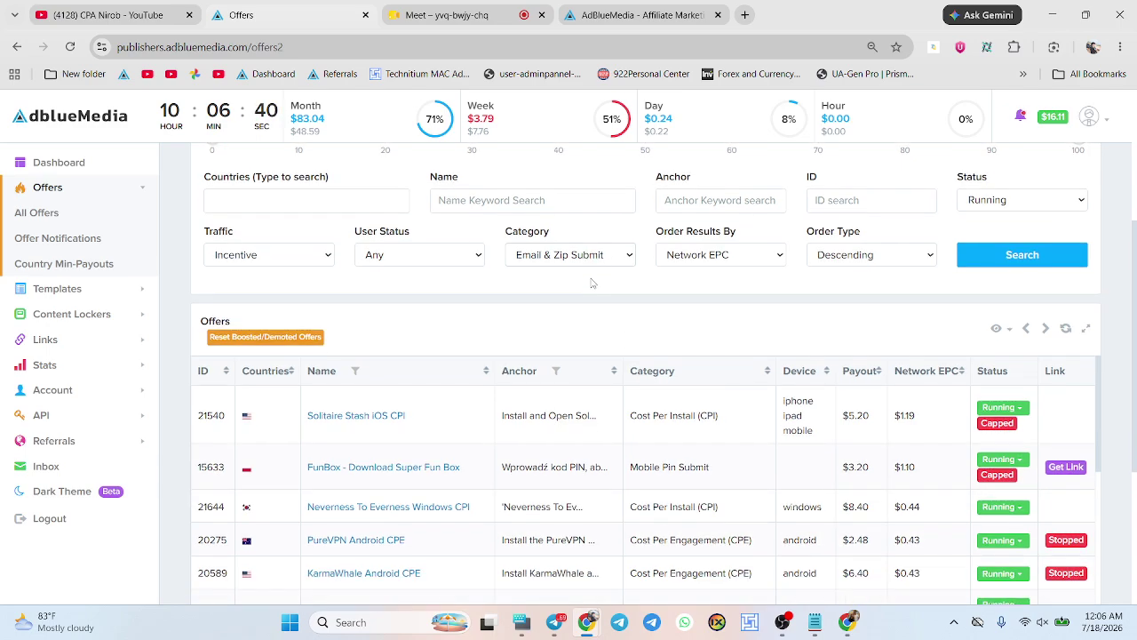
click(1025, 257)
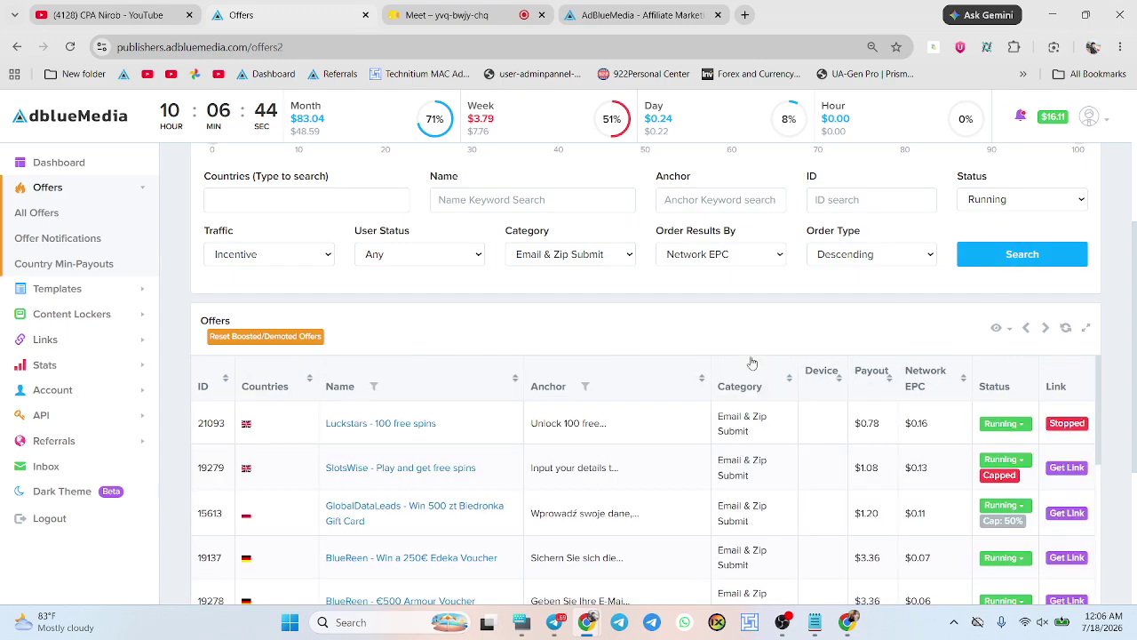
- Browse the Email & Zip Submit offers down to the end of the list and return to the first entries
scroll(750, 363, down, 3)
scroll(751, 362, up, 3)
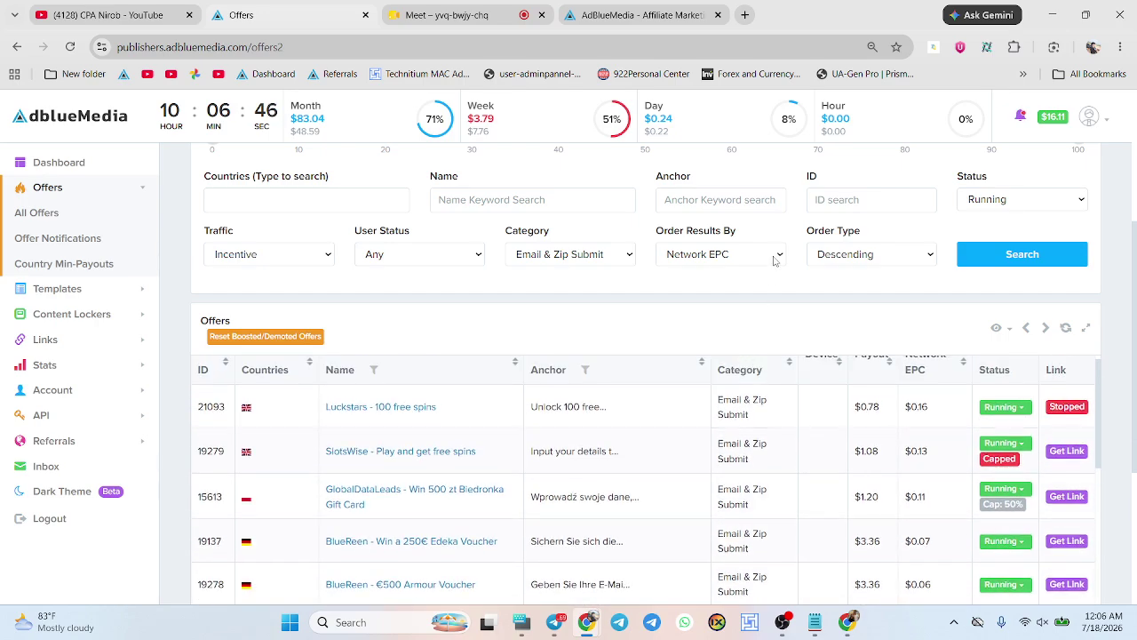
scroll(775, 259, down, 2)
scroll(832, 302, down, 1)
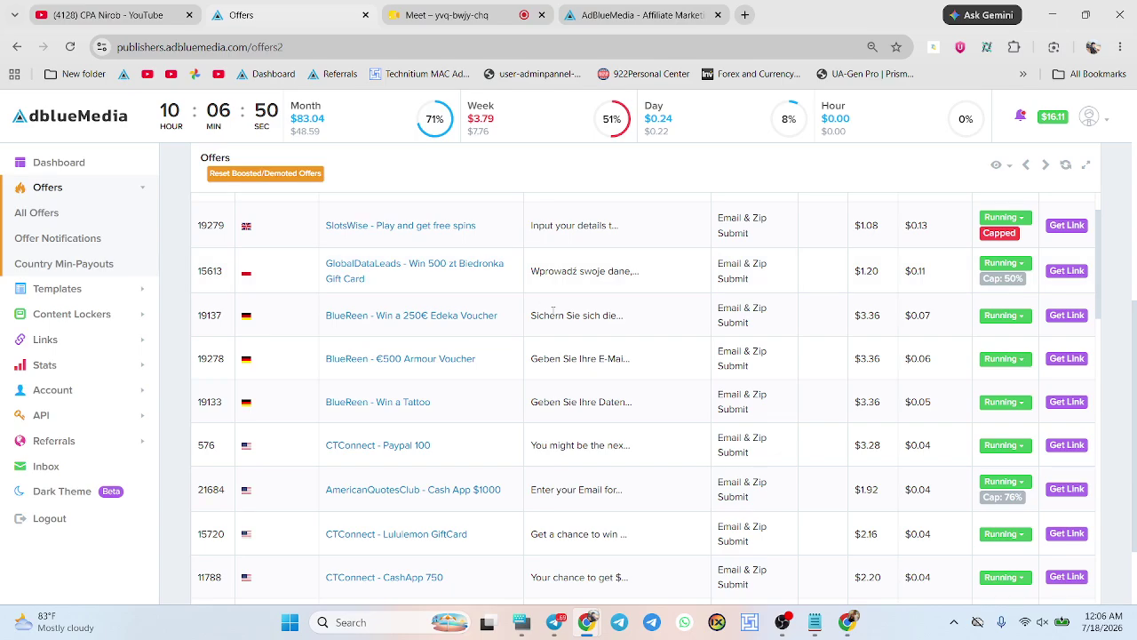
scroll(552, 310, down, 10)
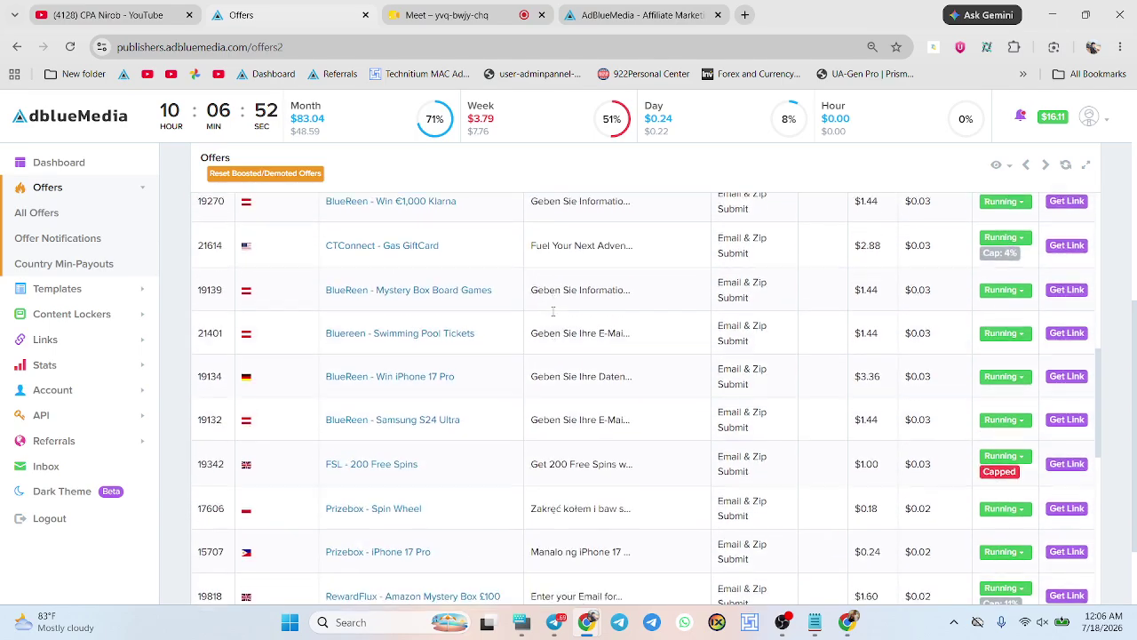
scroll(553, 313, up, 4)
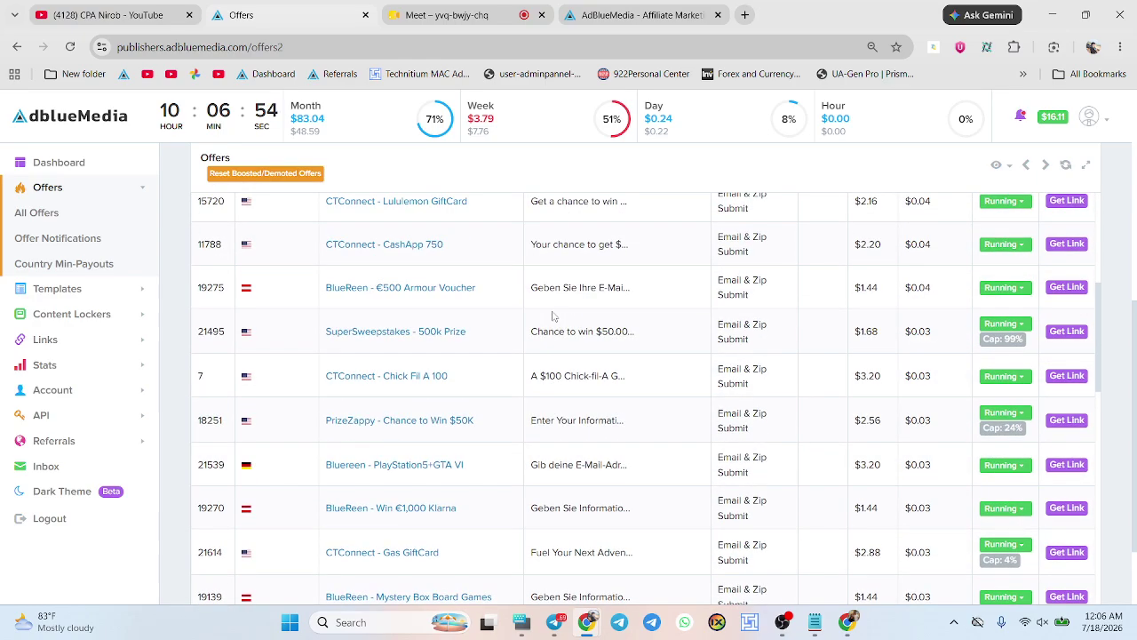
scroll(553, 316, up, 3)
scroll(553, 315, down, 10)
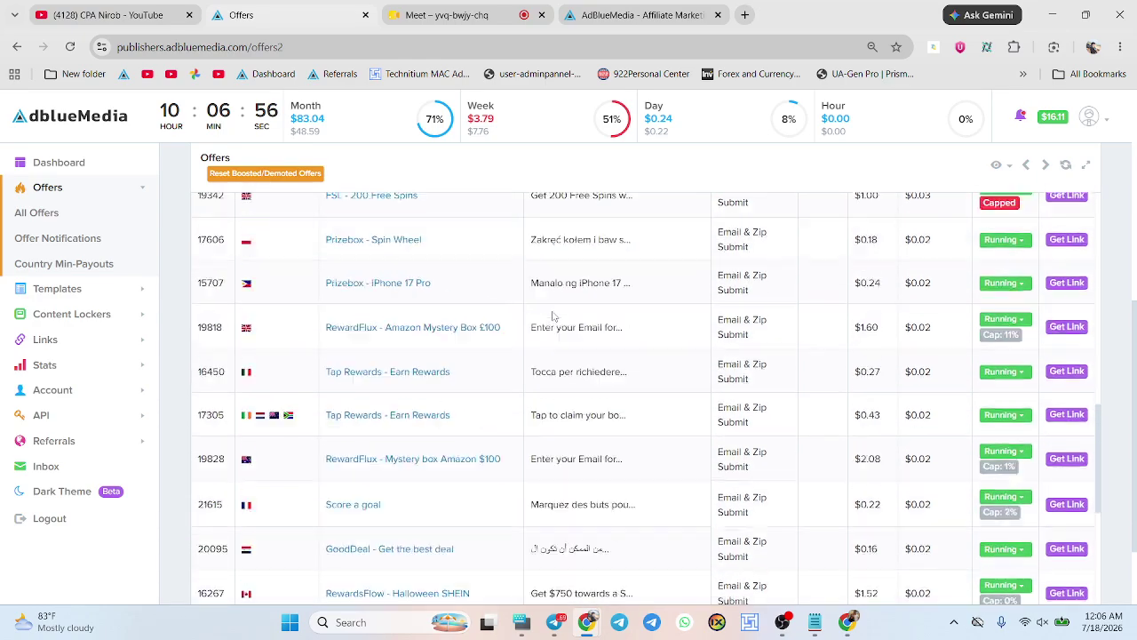
scroll(552, 315, down, 10)
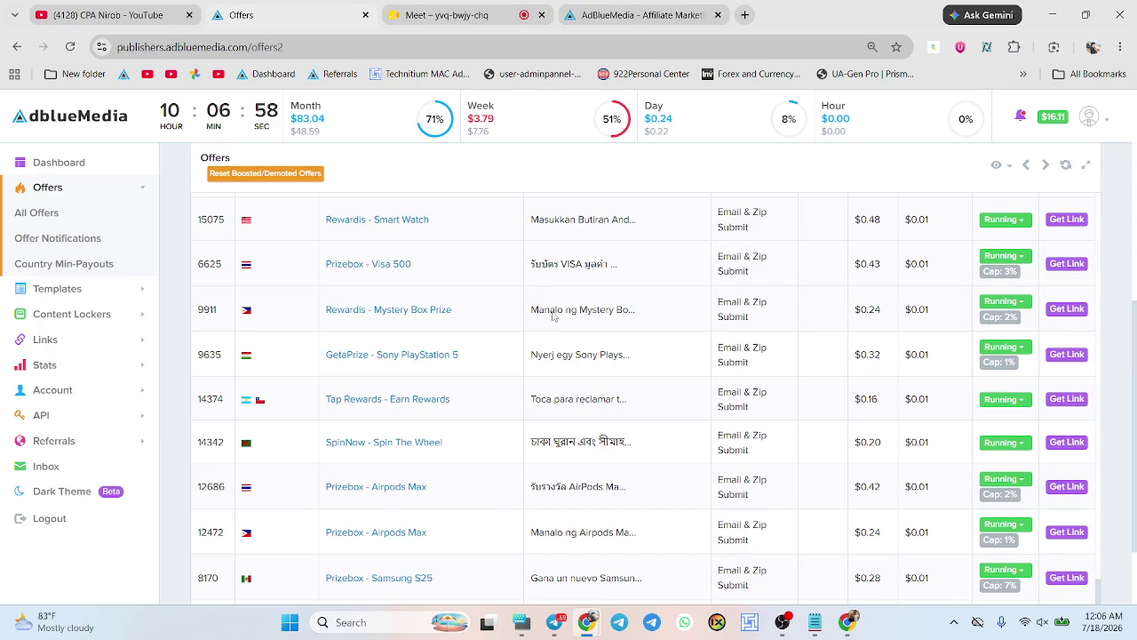
scroll(552, 316, down, 2)
scroll(553, 315, up, 10)
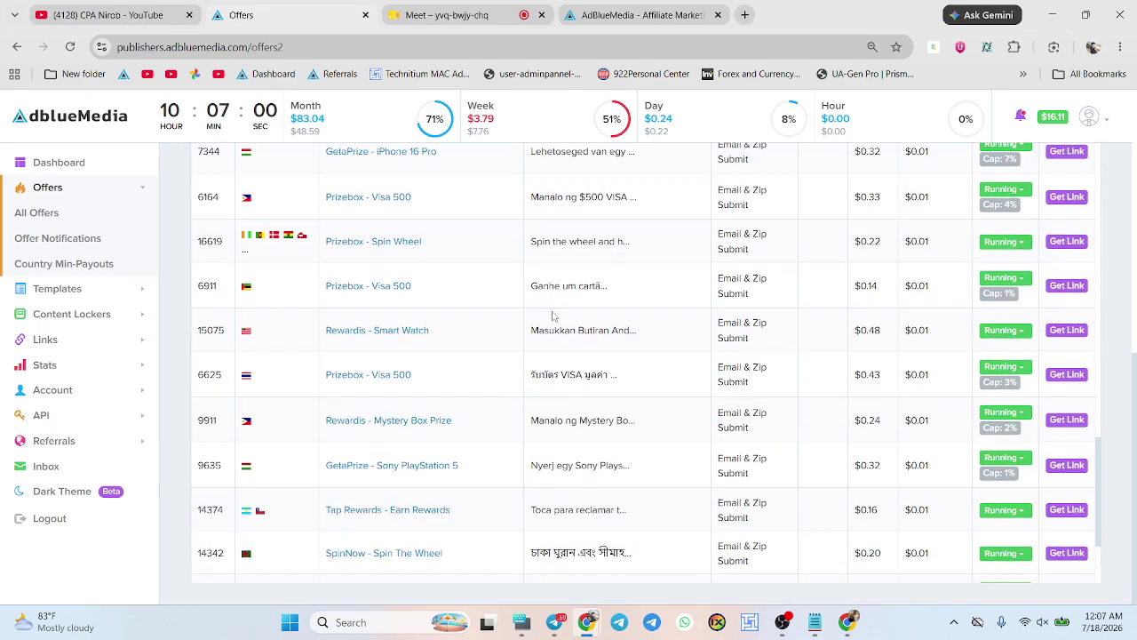
scroll(553, 313, up, 1)
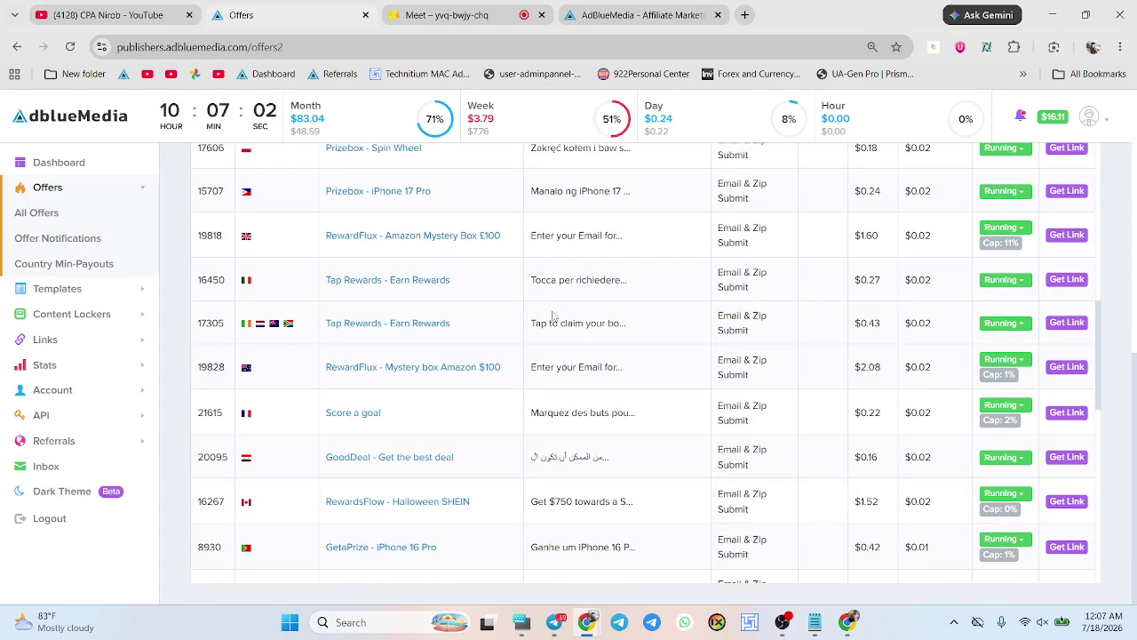
scroll(553, 316, up, 12)
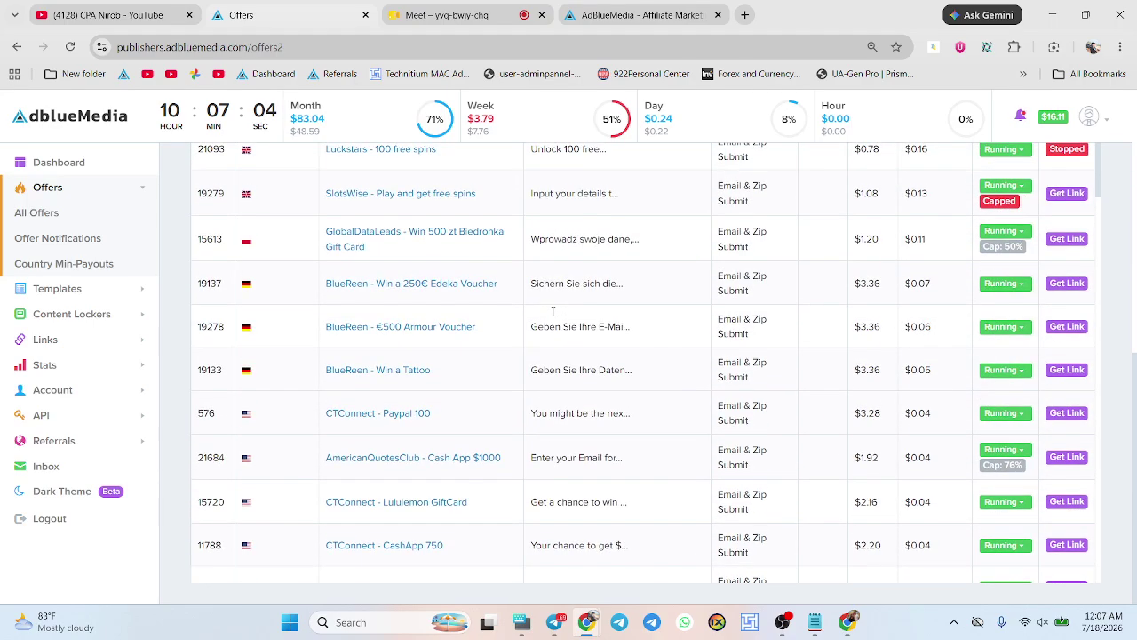
- Go through the filtered offers again, examining their countries and payouts, and return to the table's column headings
scroll(553, 313, up, 1)
scroll(553, 315, down, 3)
scroll(552, 315, up, 3)
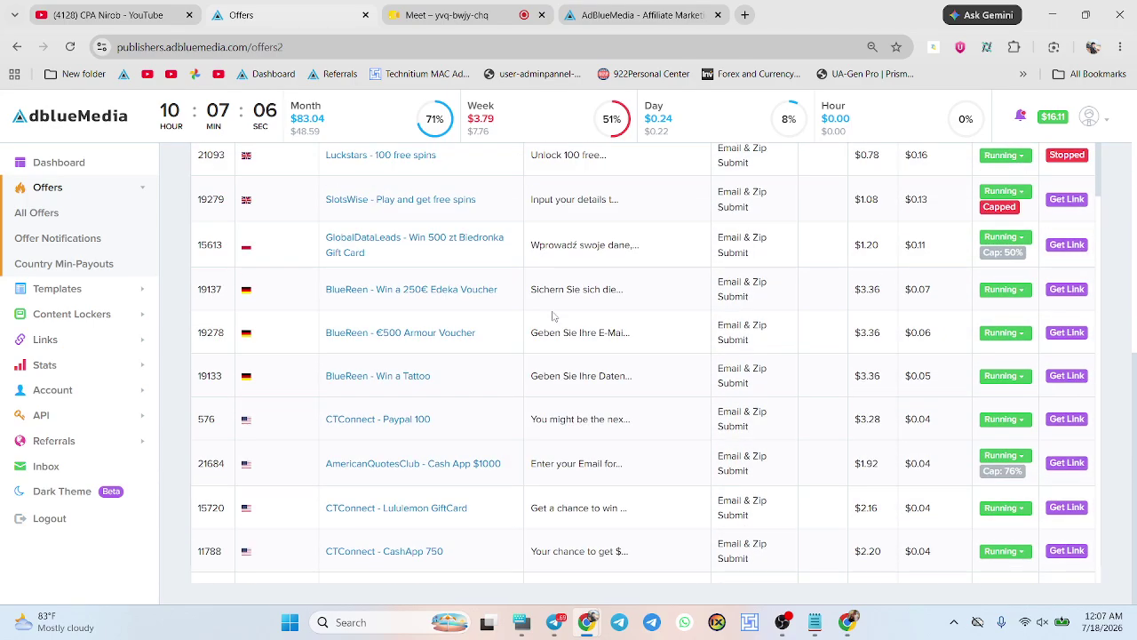
scroll(553, 315, down, 10)
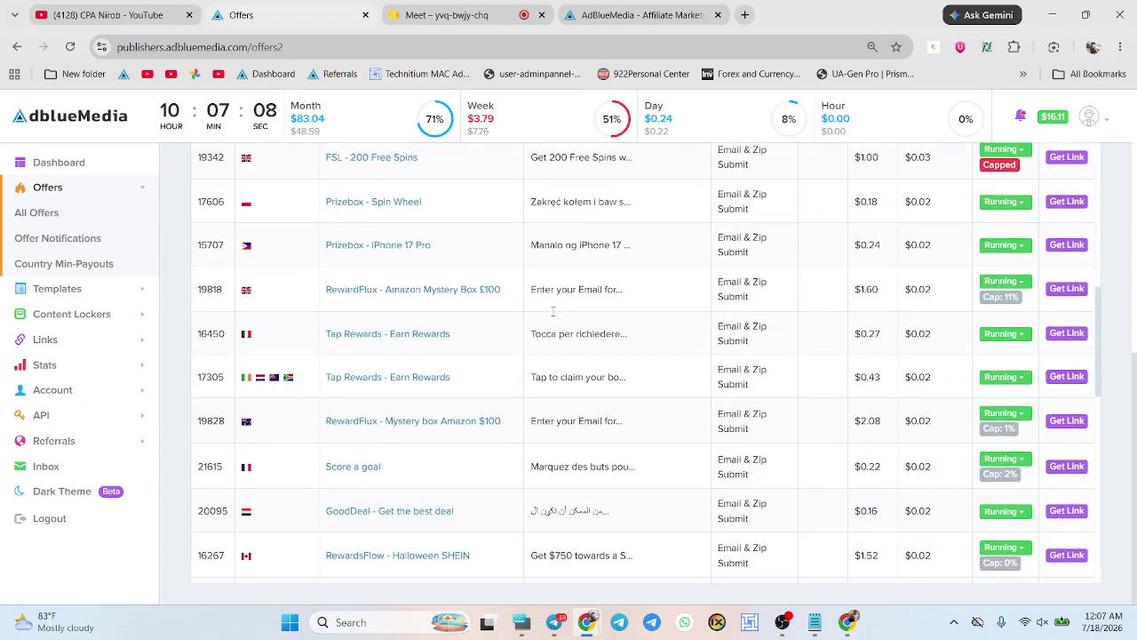
scroll(553, 316, down, 4)
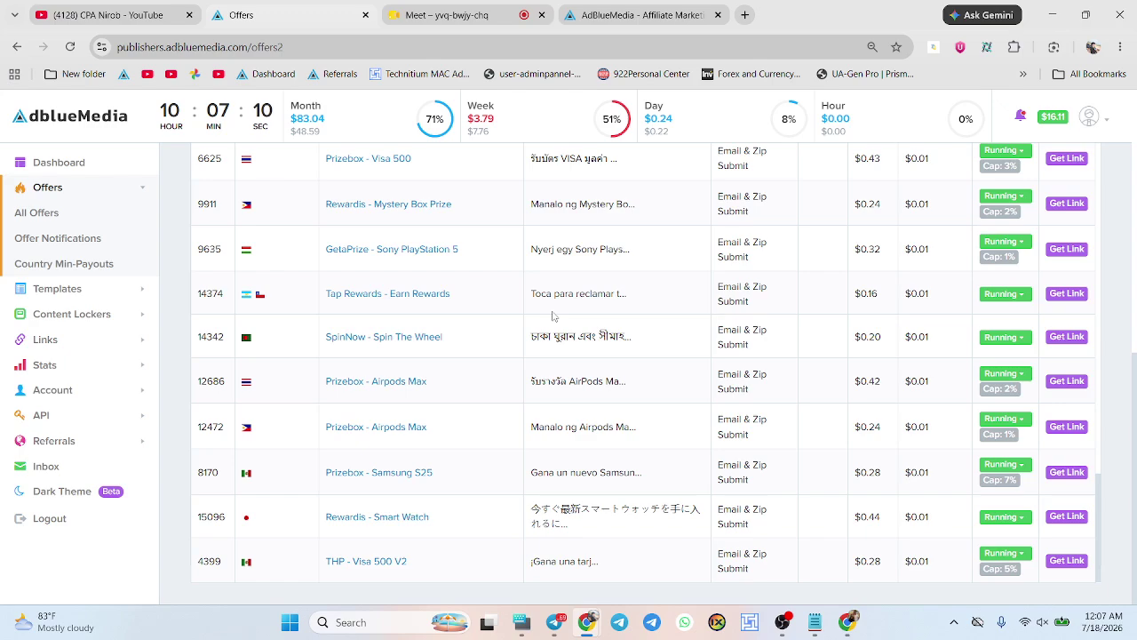
scroll(553, 315, up, 10)
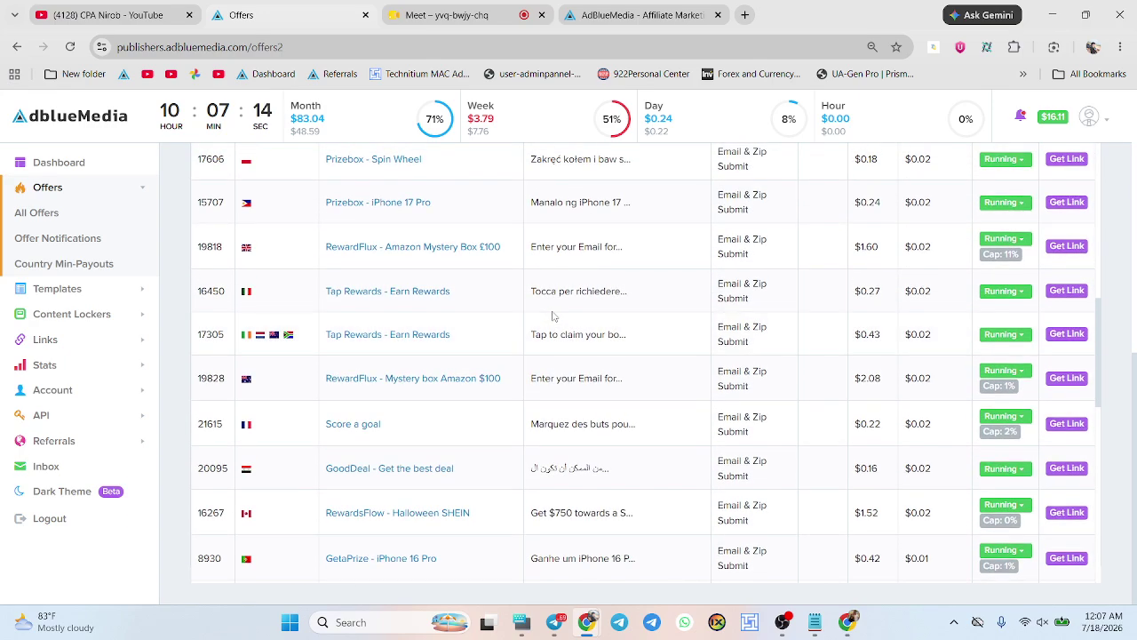
scroll(553, 315, up, 10)
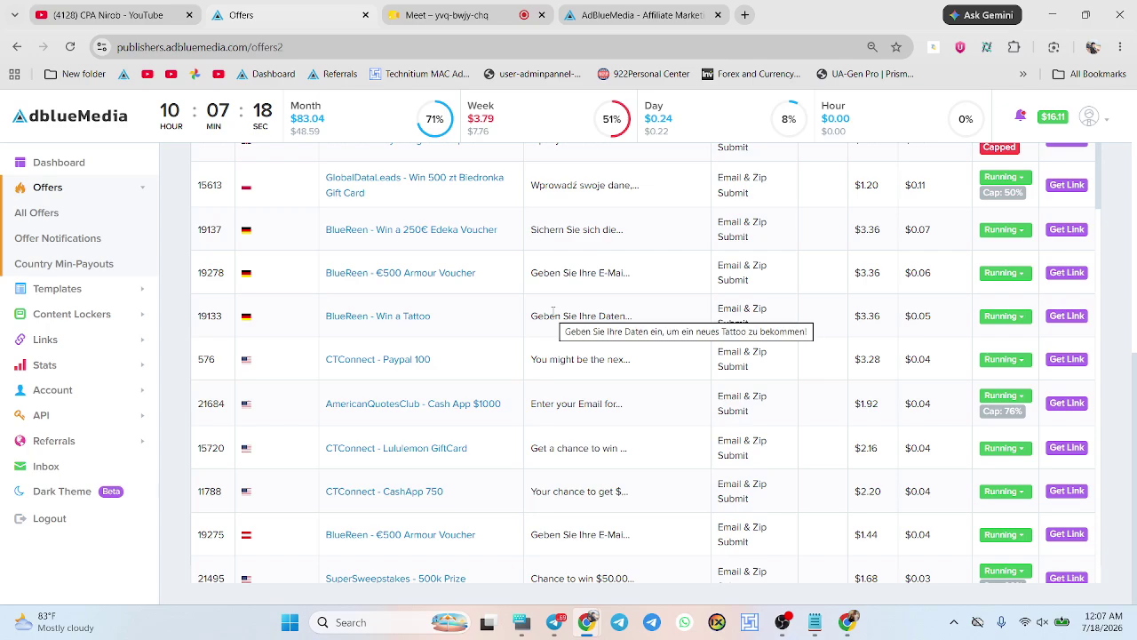
scroll(553, 316, up, 1)
scroll(552, 315, up, 1)
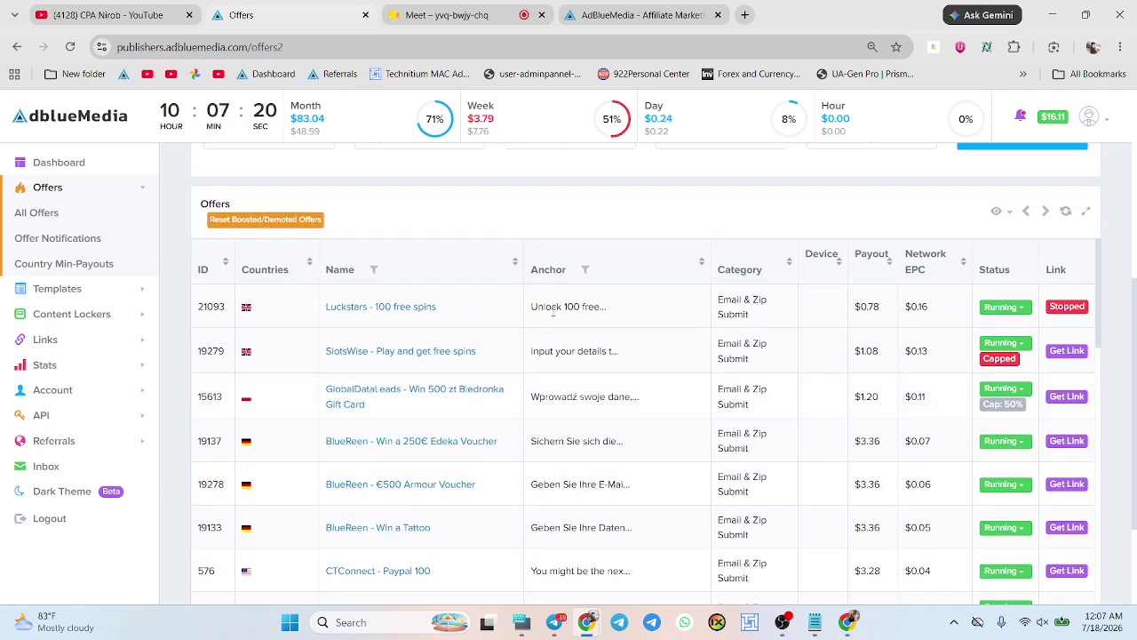
- Examine the offer names and anchor texts down to THP - Visa 500 V2, then return to the CTConnect offers
scroll(559, 190, down, 3)
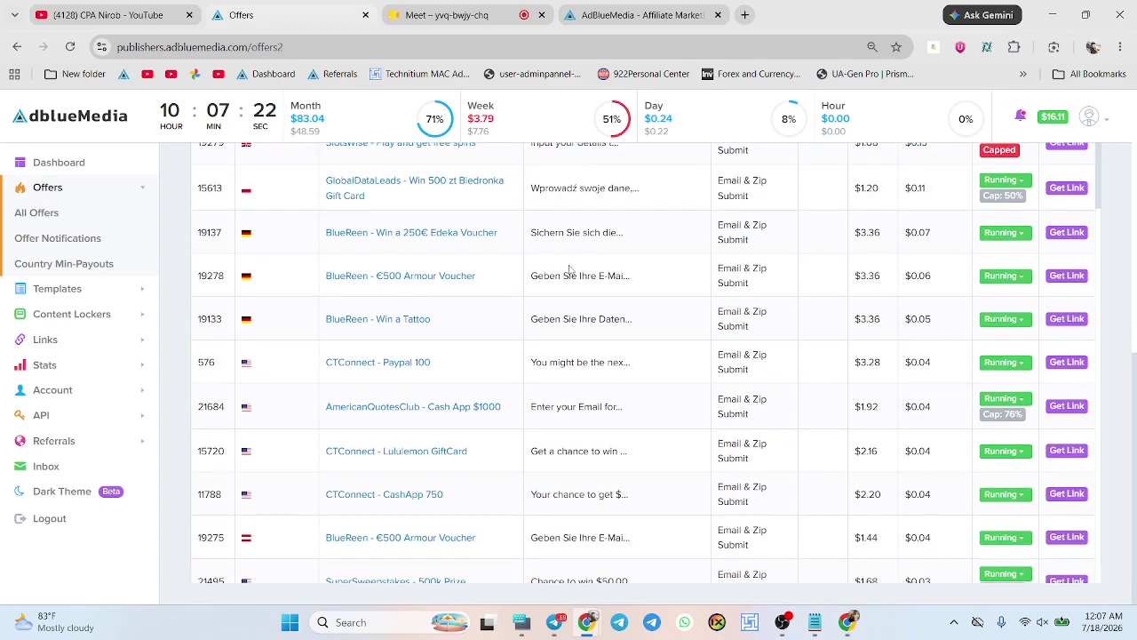
scroll(570, 315, down, 1)
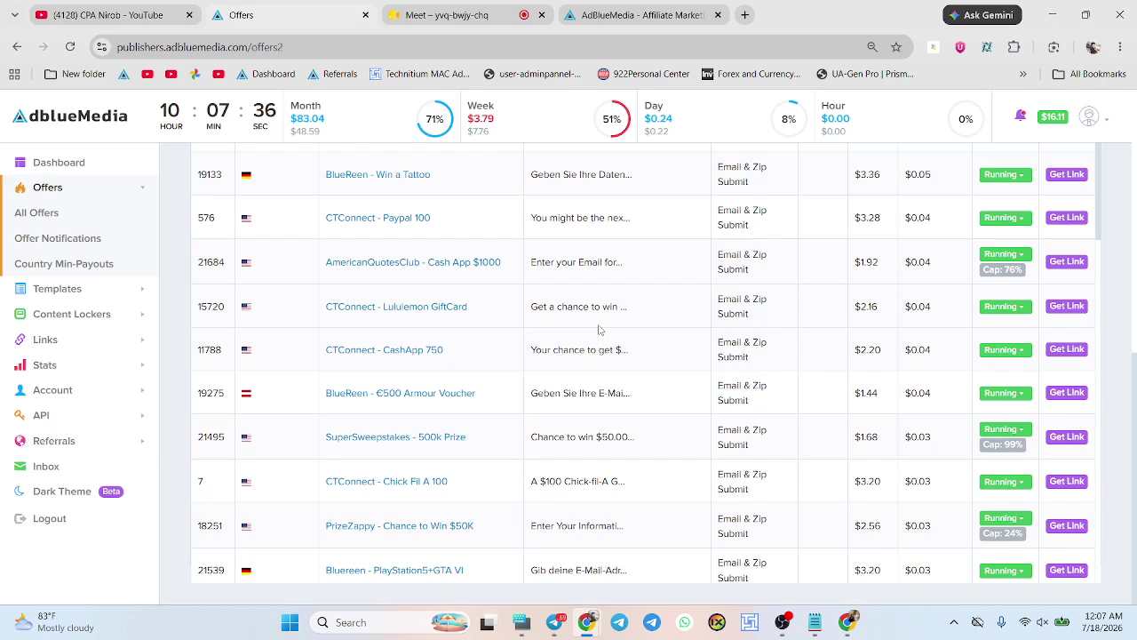
scroll(598, 330, down, 5)
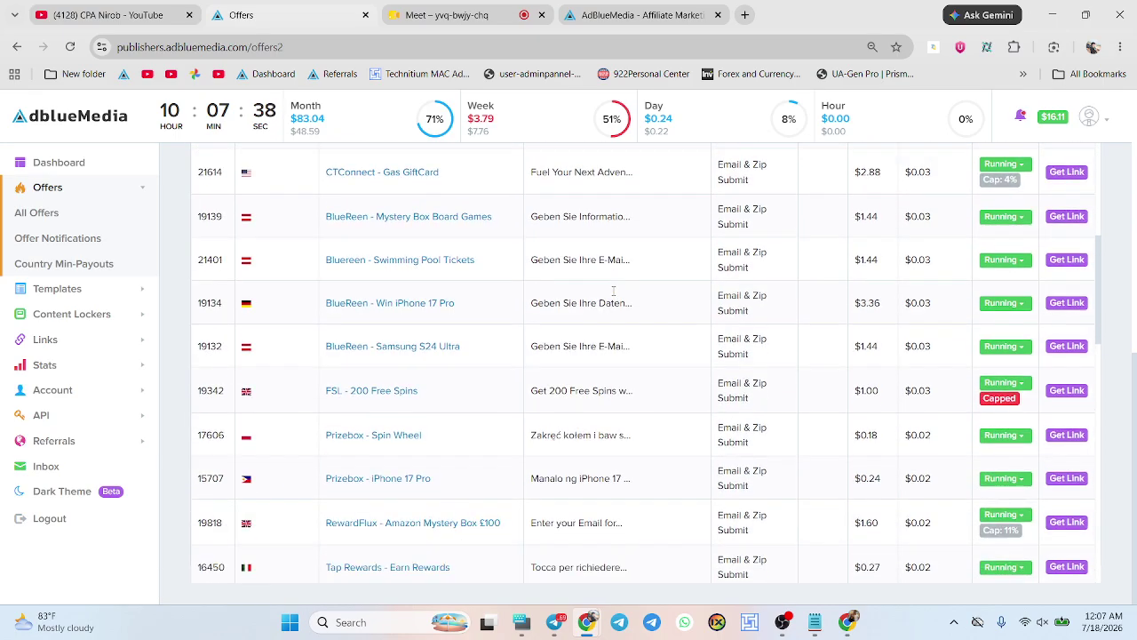
scroll(613, 291, down, 10)
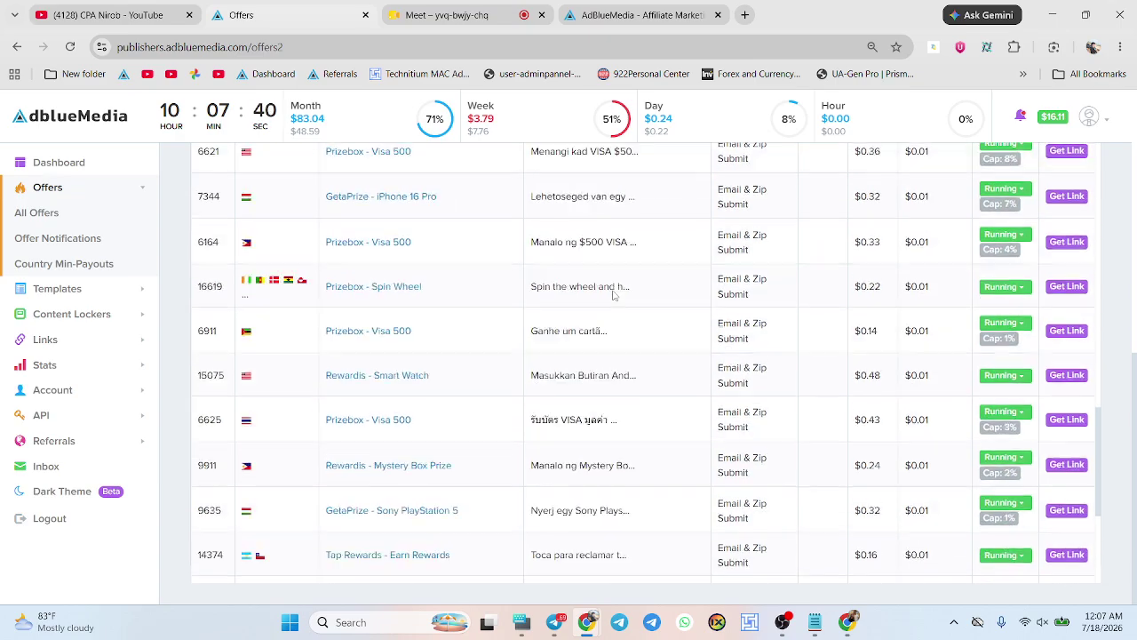
scroll(614, 293, down, 3)
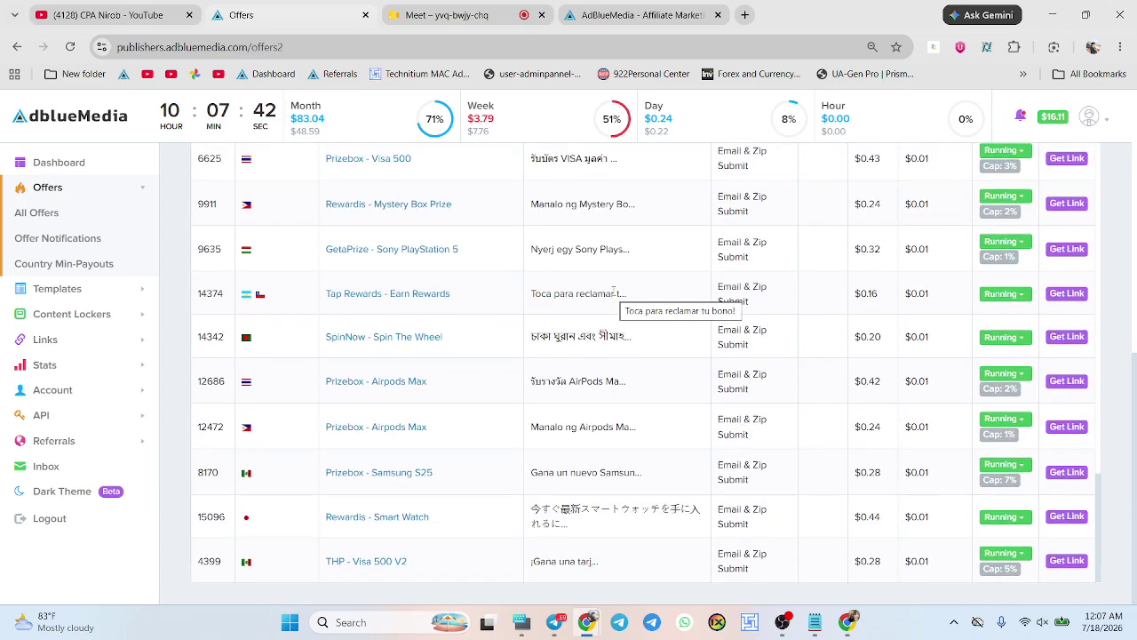
scroll(632, 378, up, 5)
scroll(632, 379, up, 5)
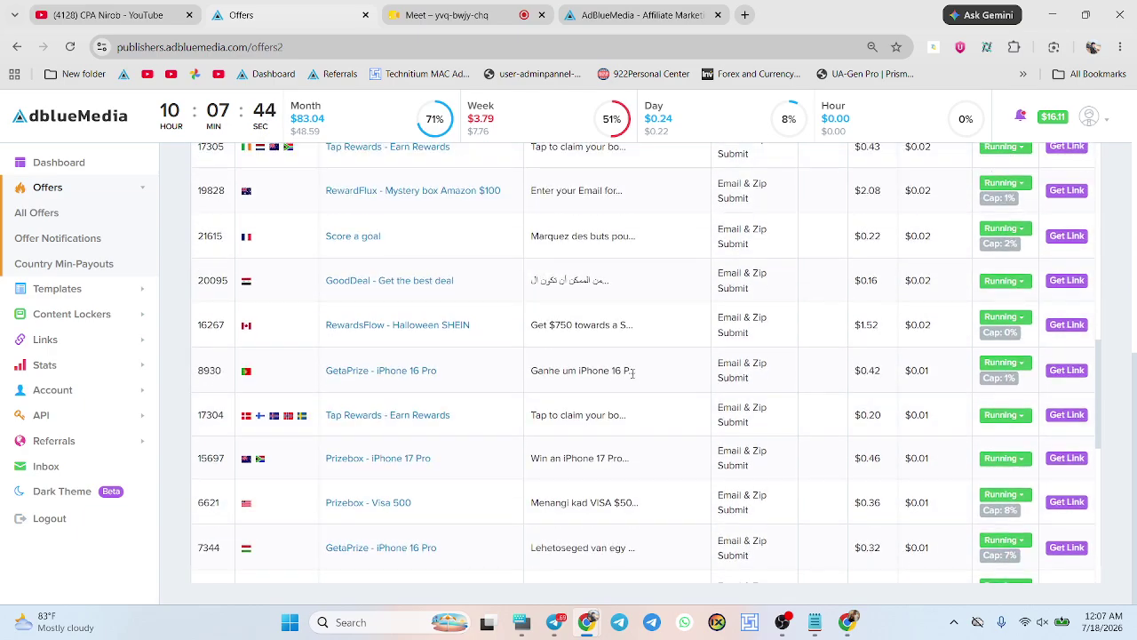
scroll(632, 378, up, 5)
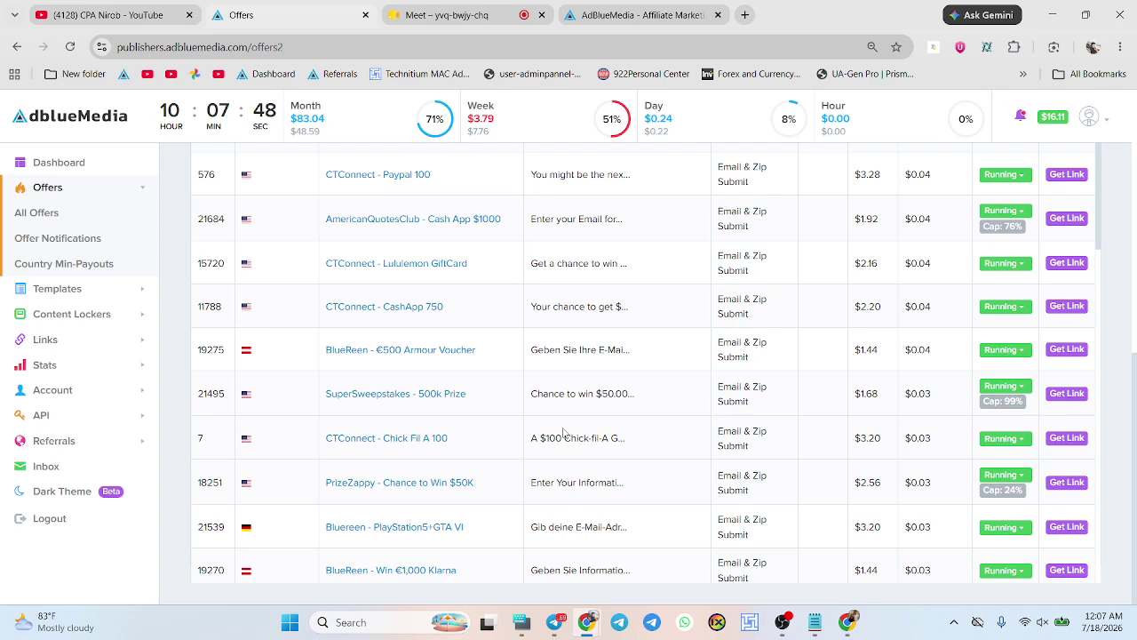
scroll(563, 432, down, 1)
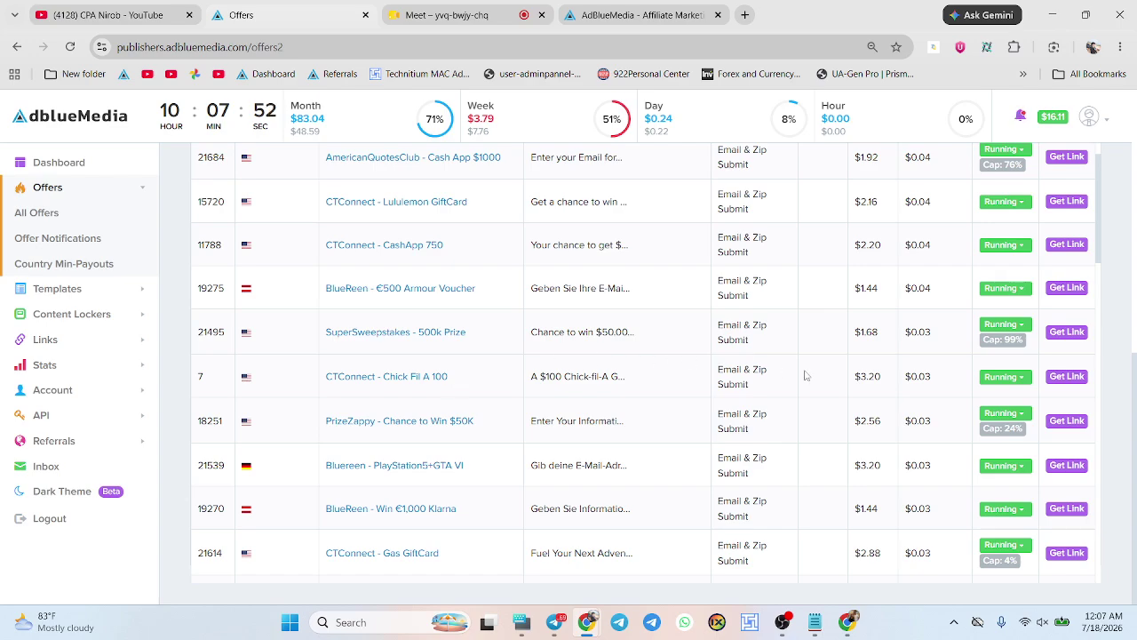
- Look through the Email & Zip Submit offers and open the details of PrizeZappy - Chance to Win $50K
scroll(917, 275, up, 6)
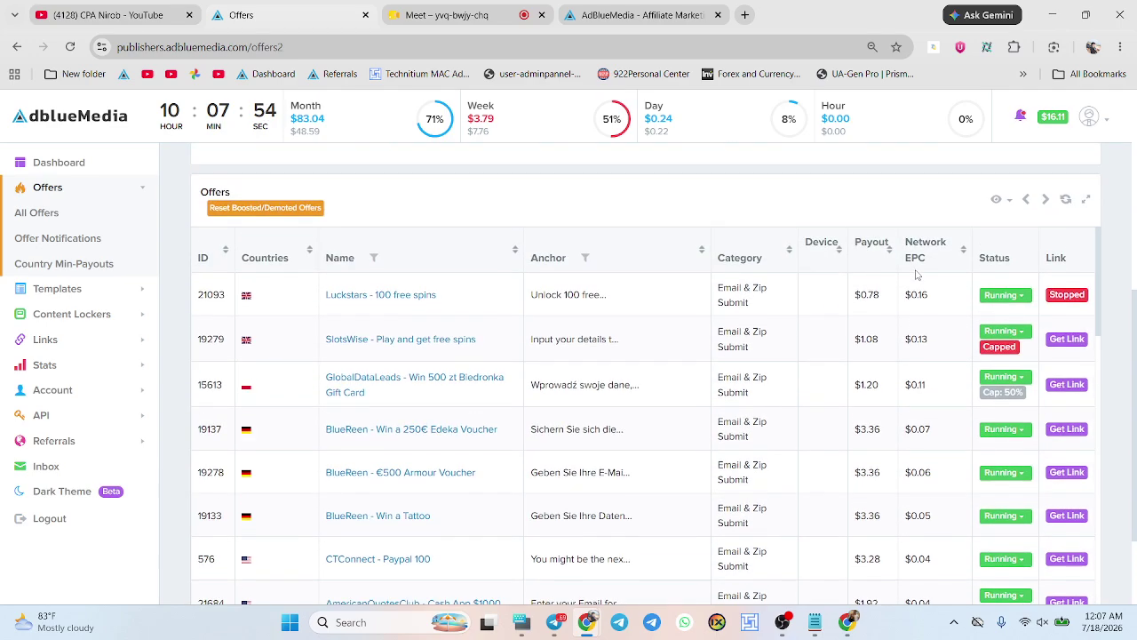
scroll(918, 275, down, 2)
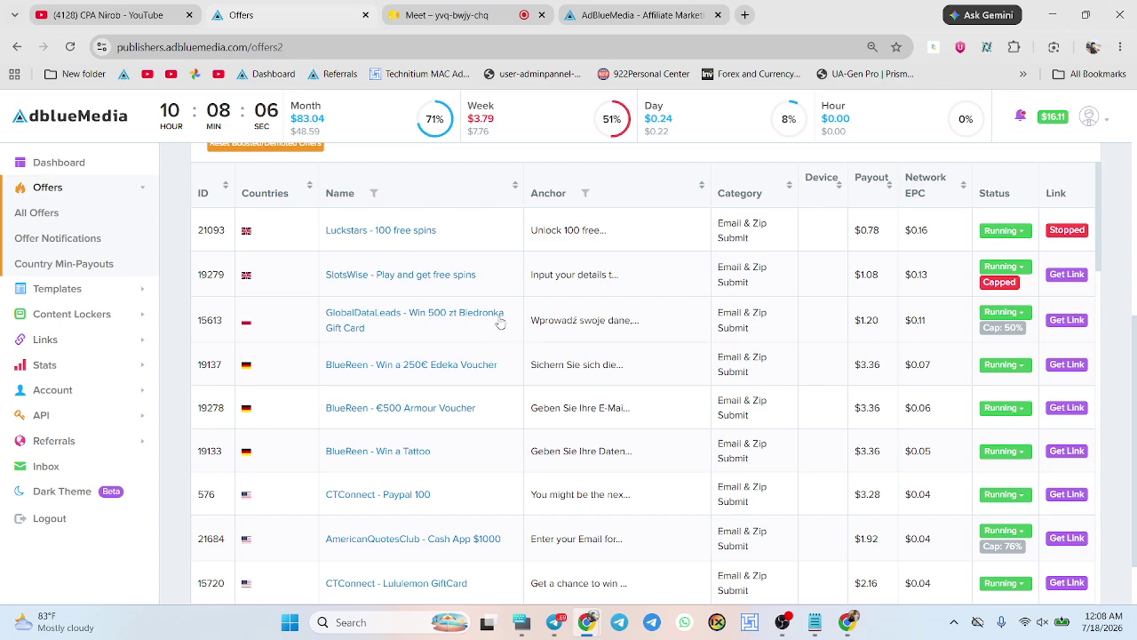
scroll(493, 322, down, 4)
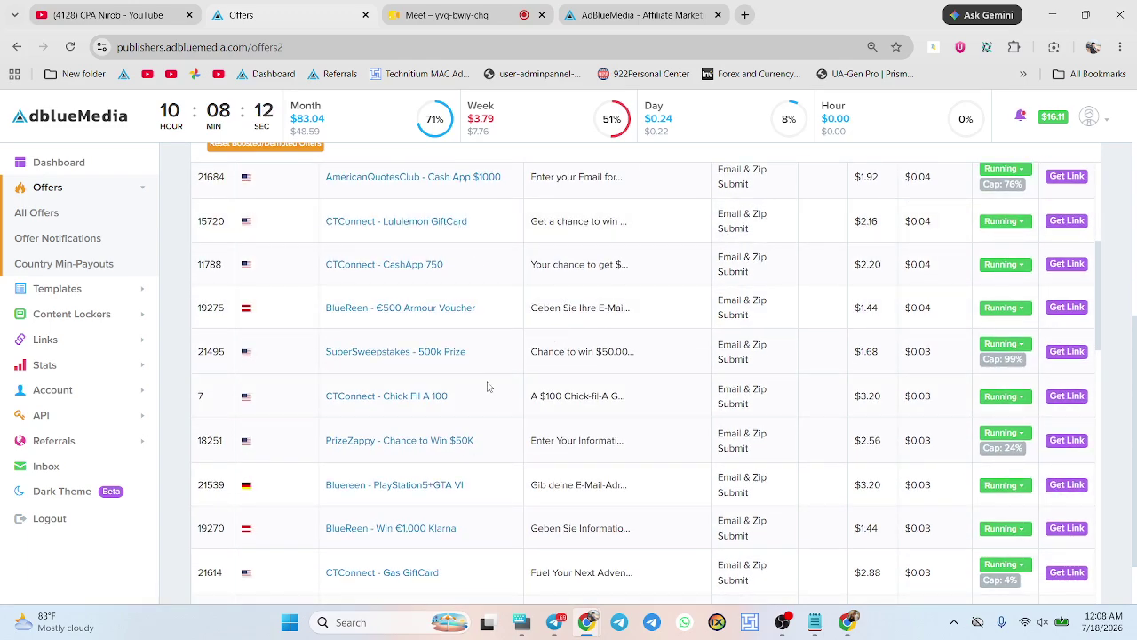
scroll(487, 387, down, 1)
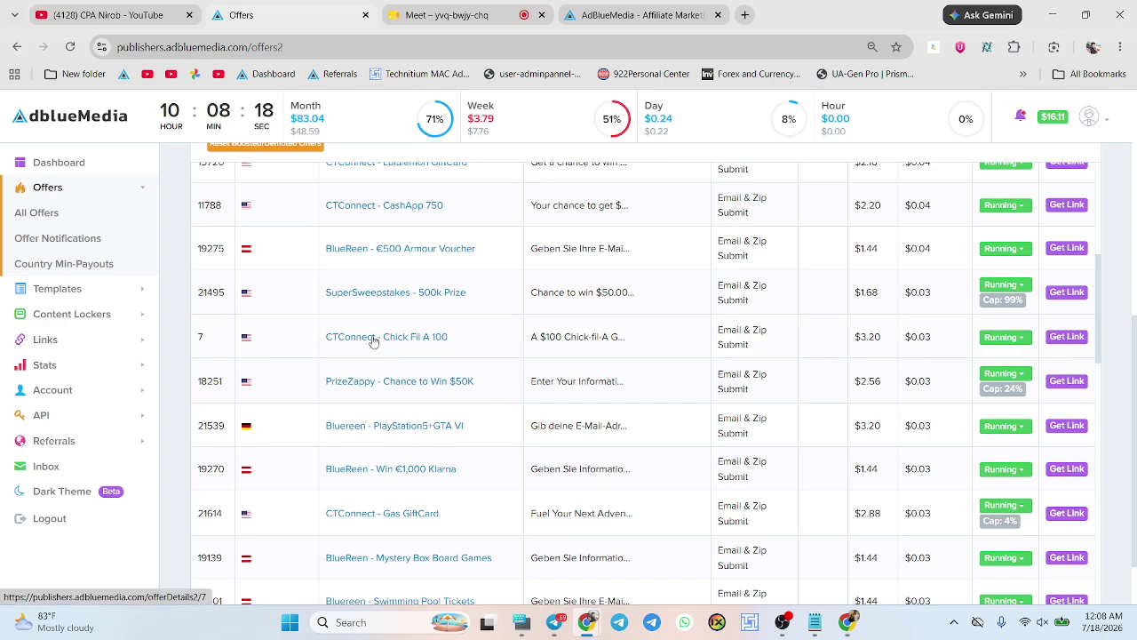
scroll(374, 340, down, 3)
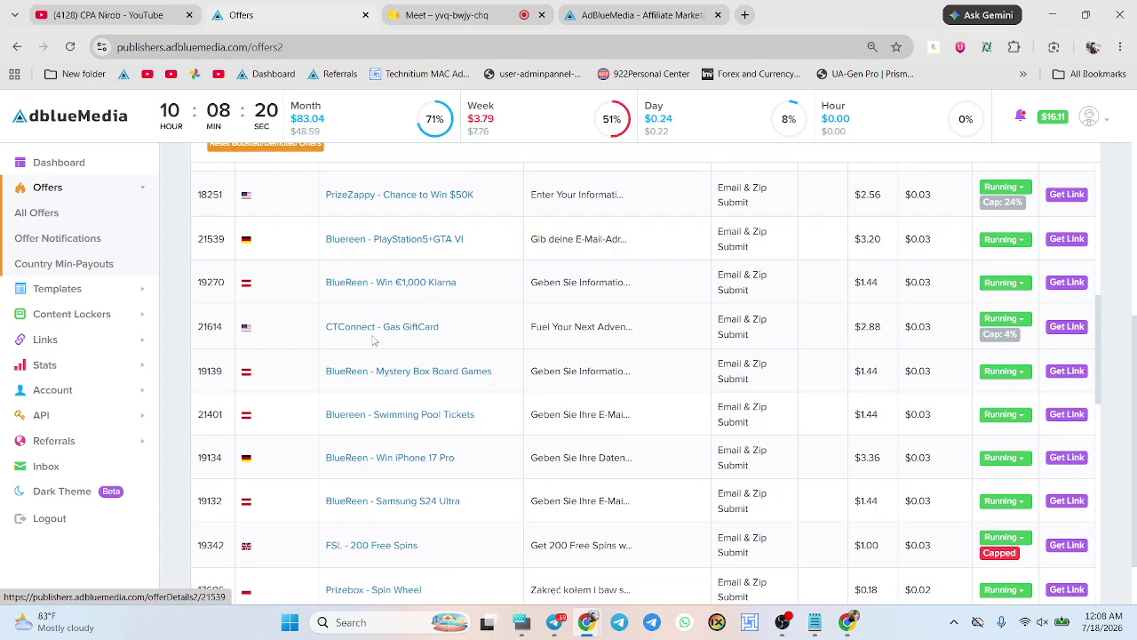
click(408, 197)
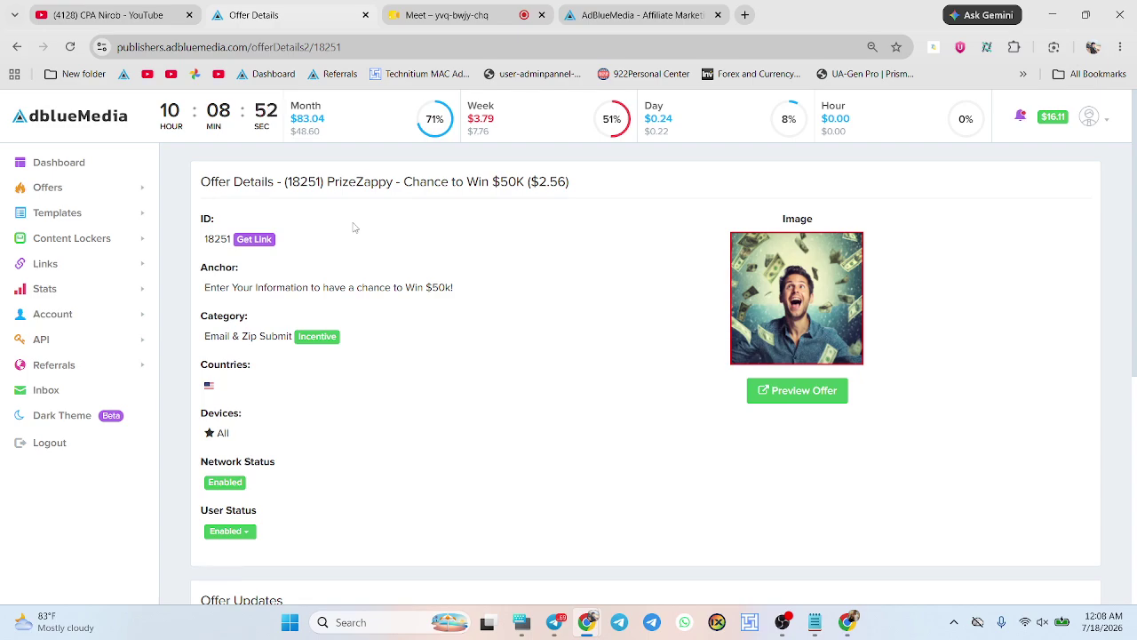
- Review the PrizeZappy offer's details, highlight part of its title, and open the offer preview
scroll(354, 227, down, 1)
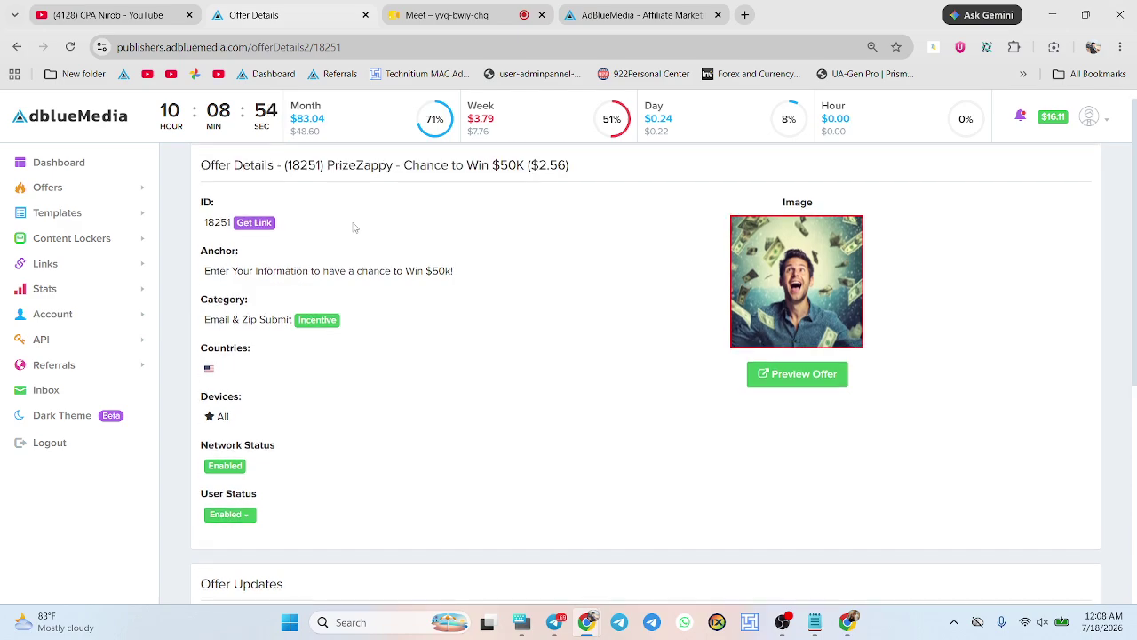
scroll(353, 228, up, 2)
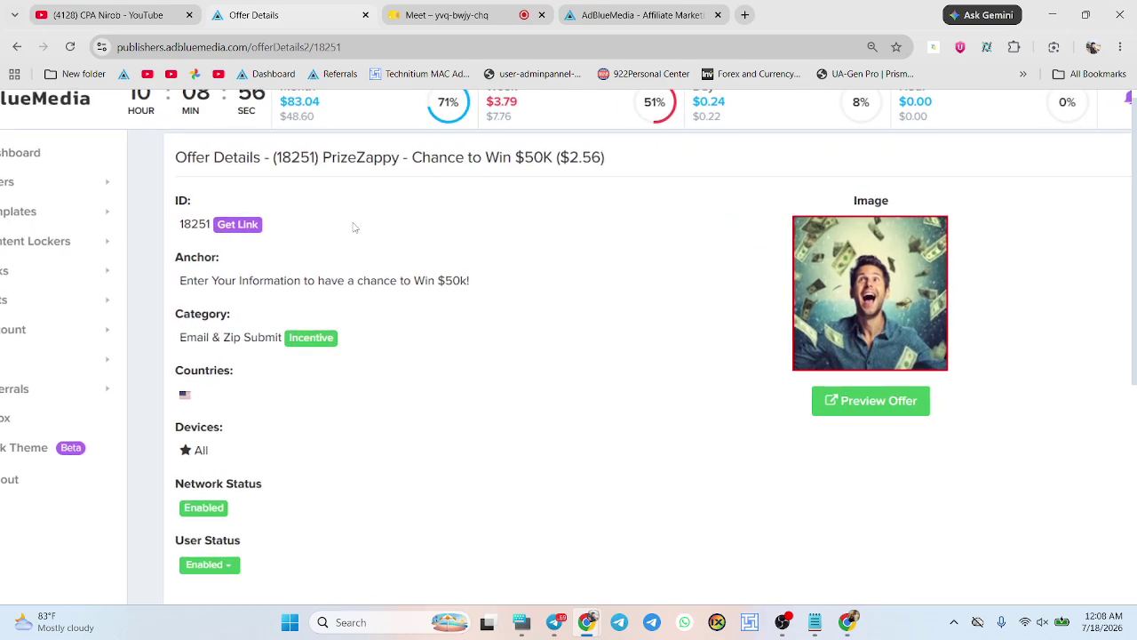
scroll(353, 228, down, 2)
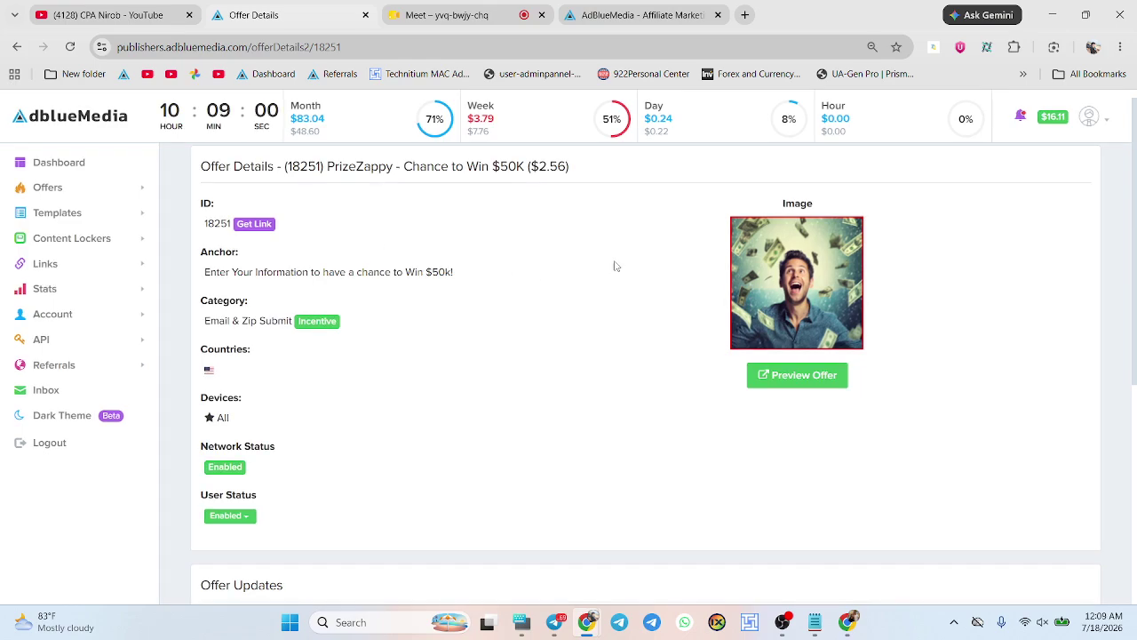
drag(308, 167, 509, 167)
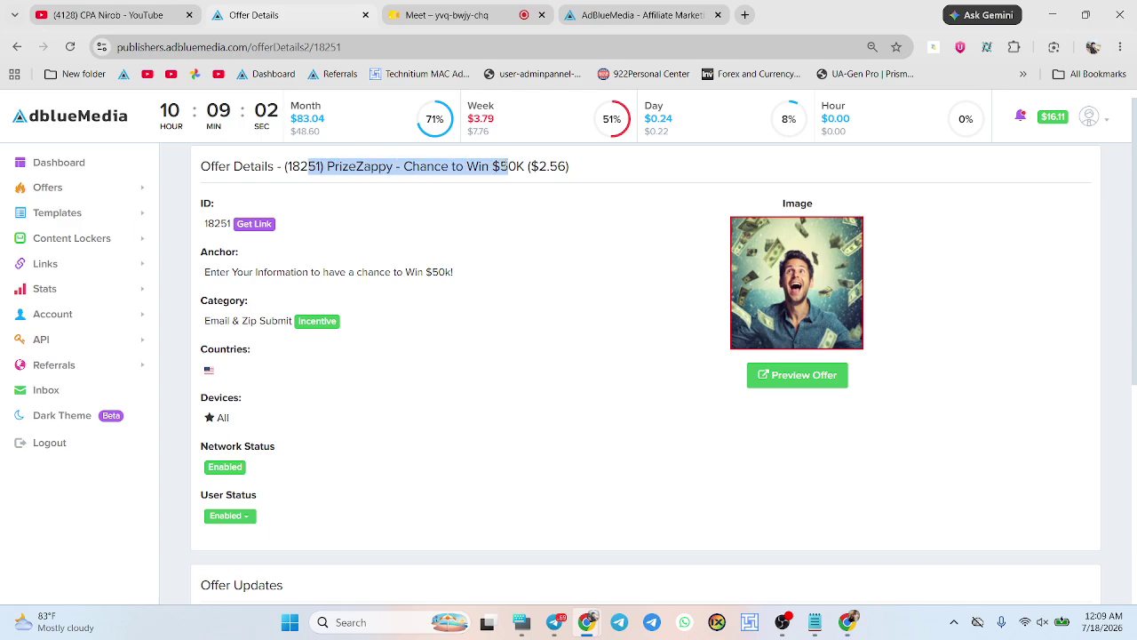
click(802, 377)
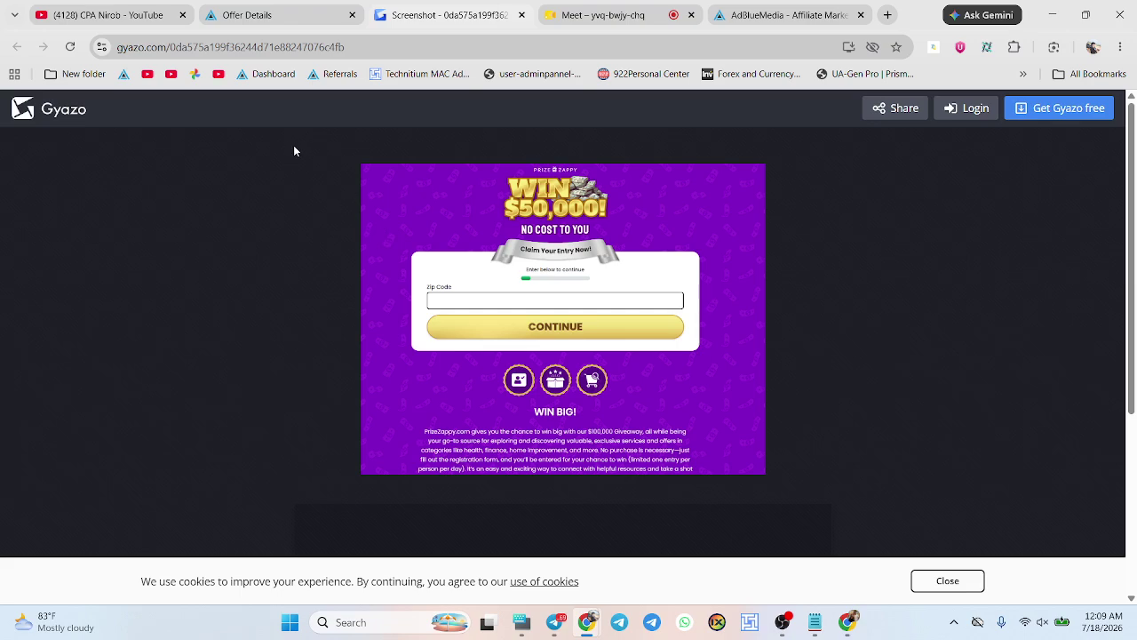
- Return to the offer details and highlight the name PrizeZappy - Chance to Win $50K in the heading
click(289, 20)
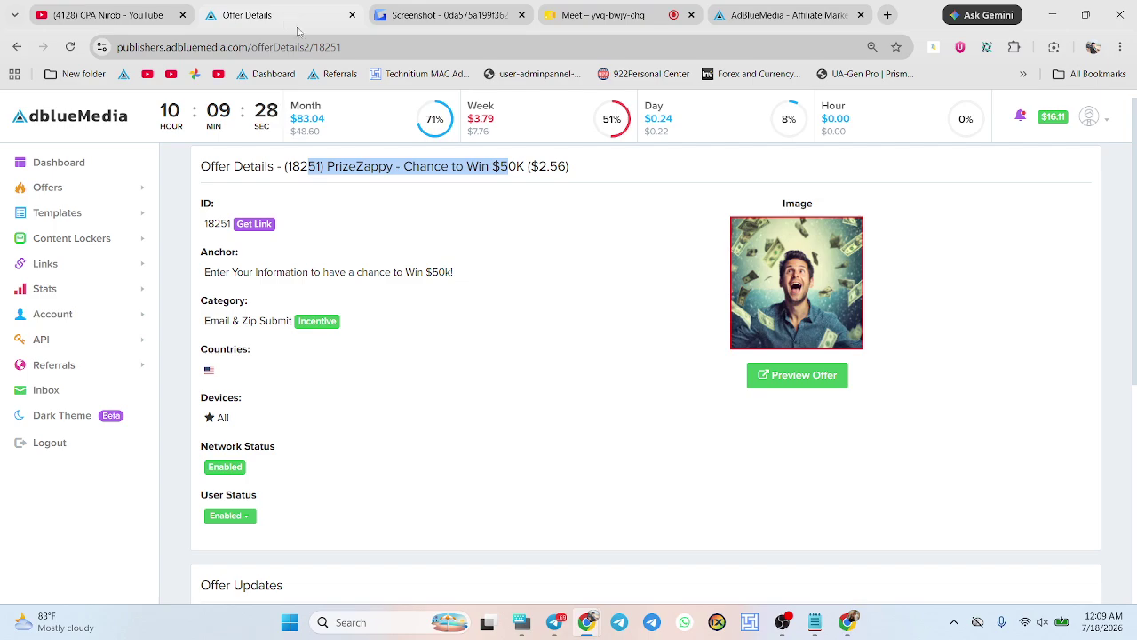
double_click(427, 166)
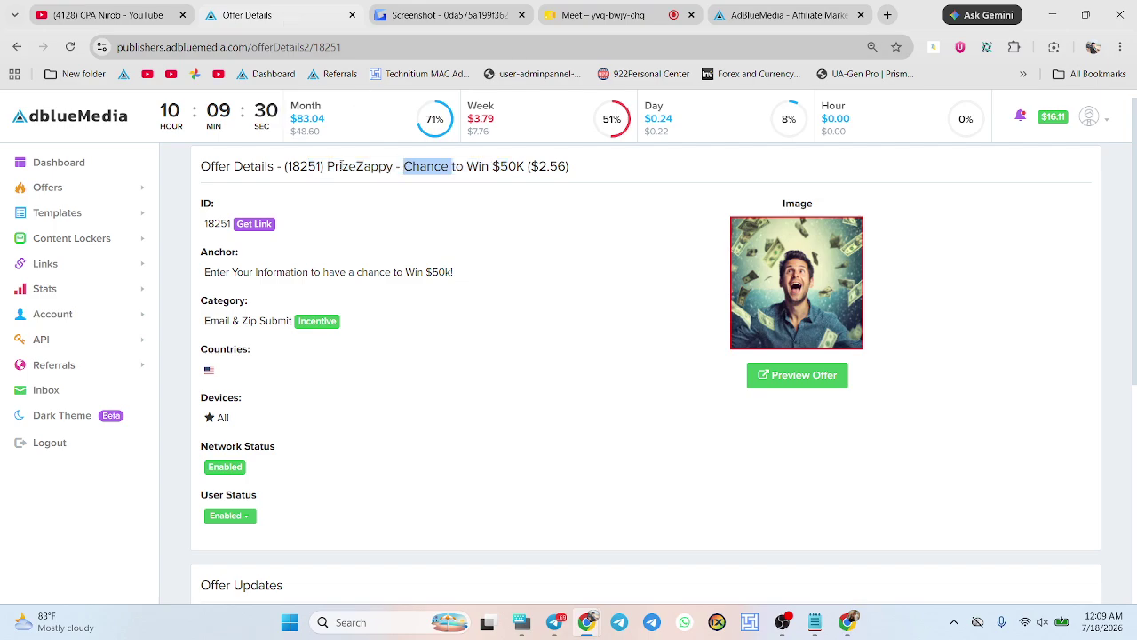
drag(329, 166, 512, 166)
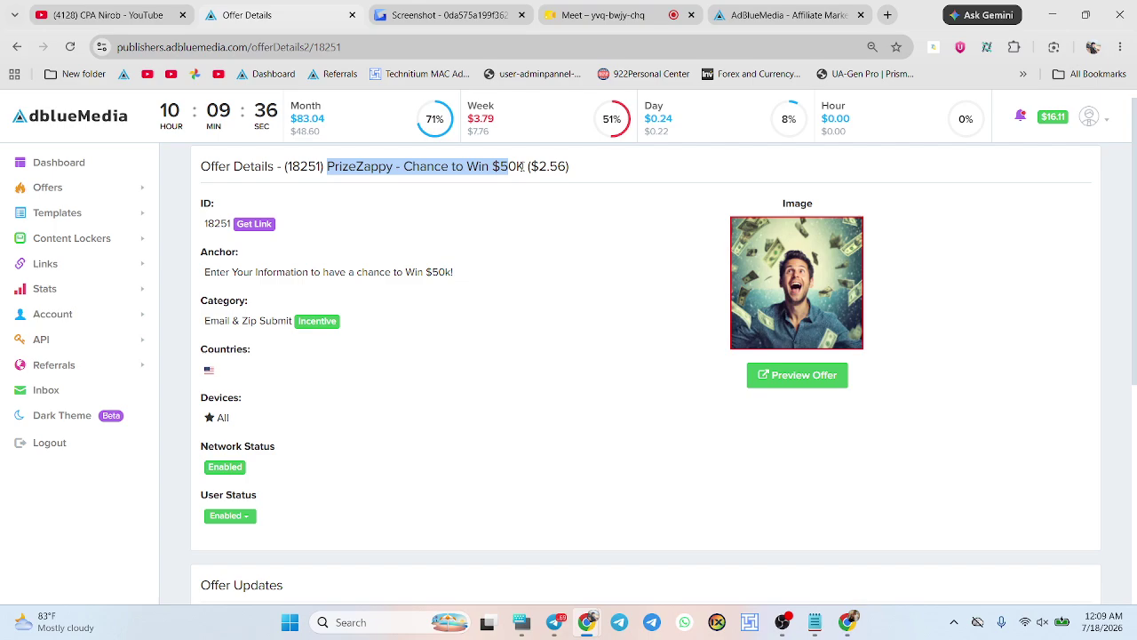
drag(525, 166, 328, 174)
- Switch to the CPA marketing YouTube channel, browse its latest videos about AdBlueMedia, and return to the channel header
key(ctrl+shift+Tab)
scroll(388, 323, down, 2)
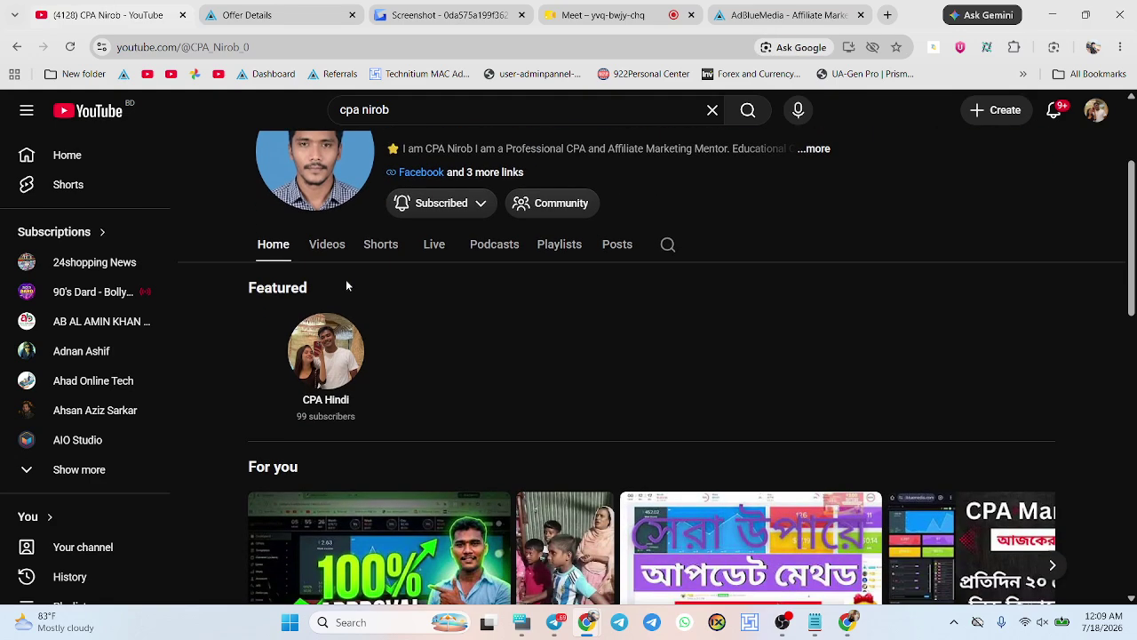
click(328, 254)
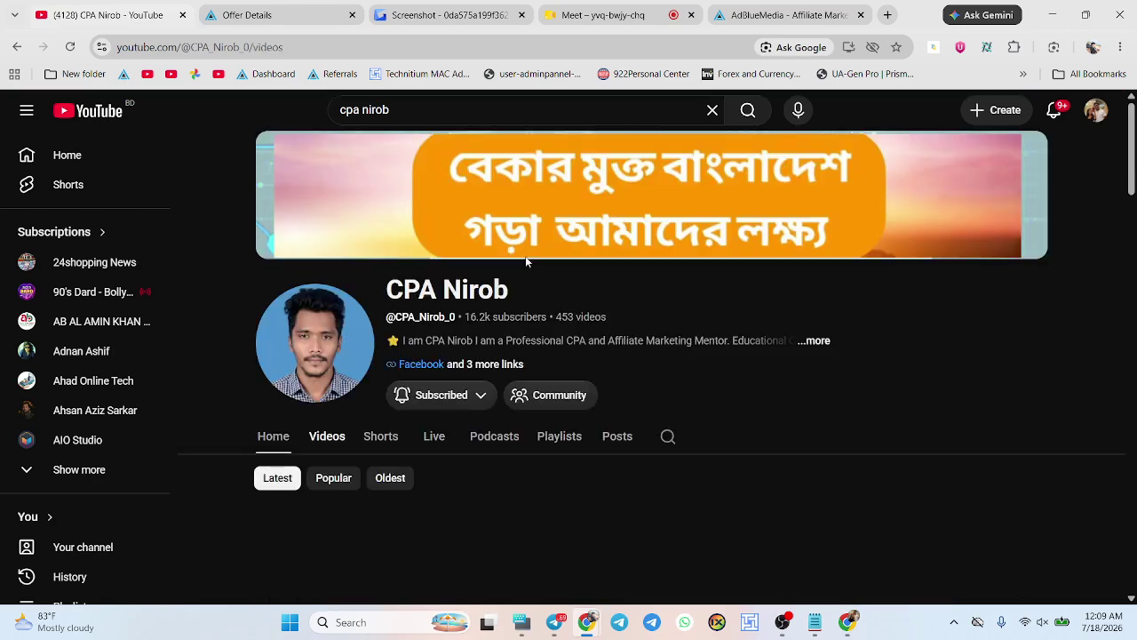
scroll(746, 228, down, 1)
scroll(746, 220, down, 2)
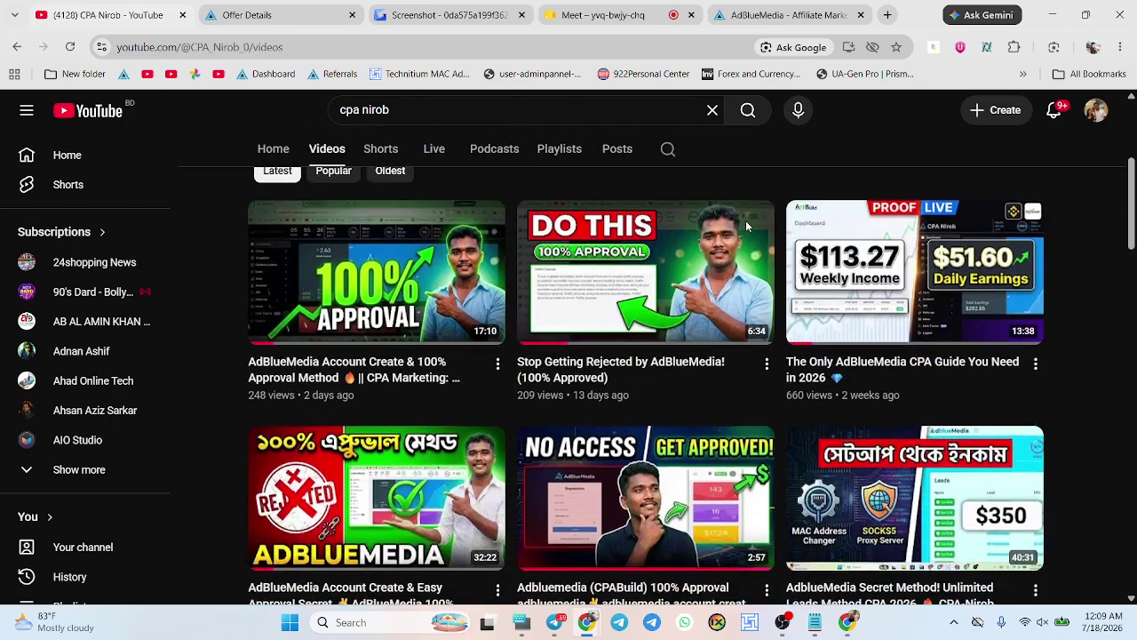
scroll(936, 471, down, 3)
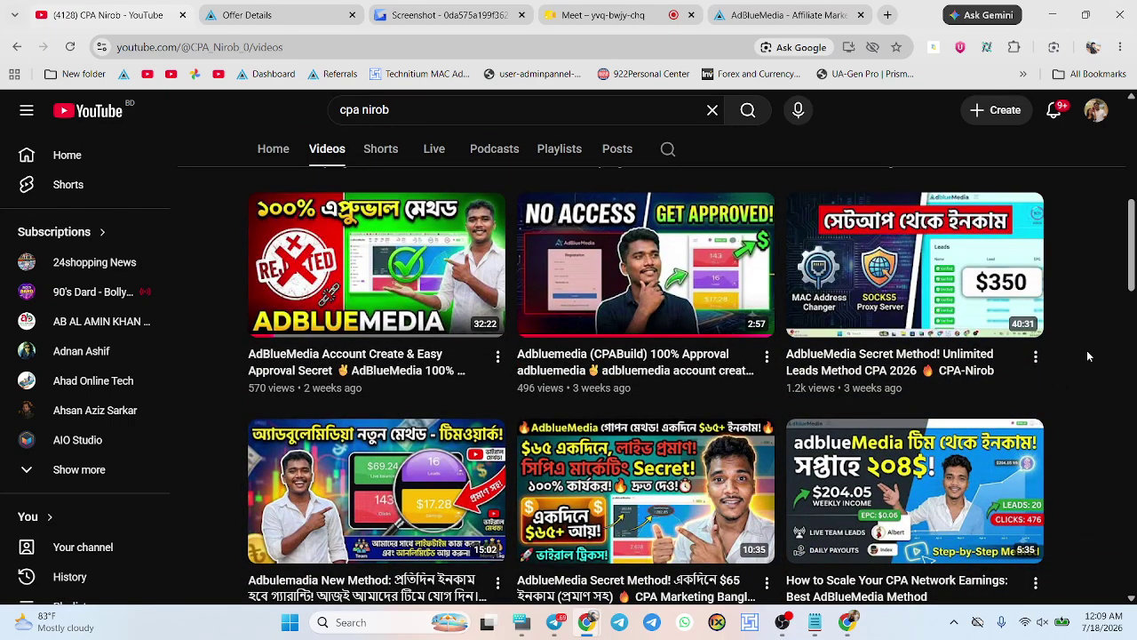
scroll(1087, 353, up, 1)
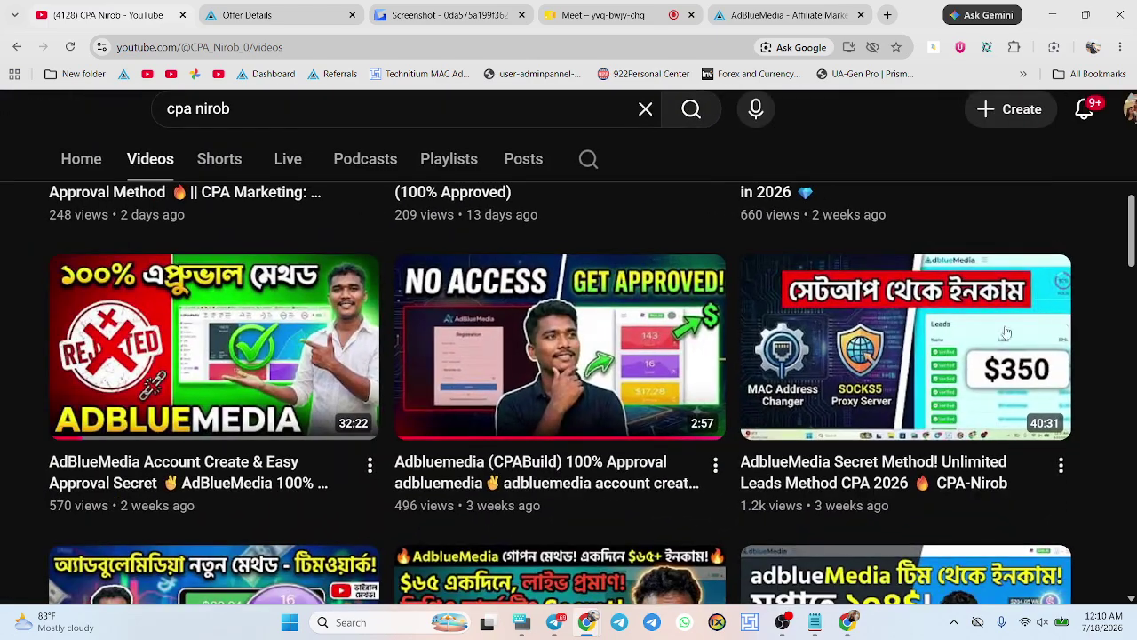
scroll(785, 192, up, 7)
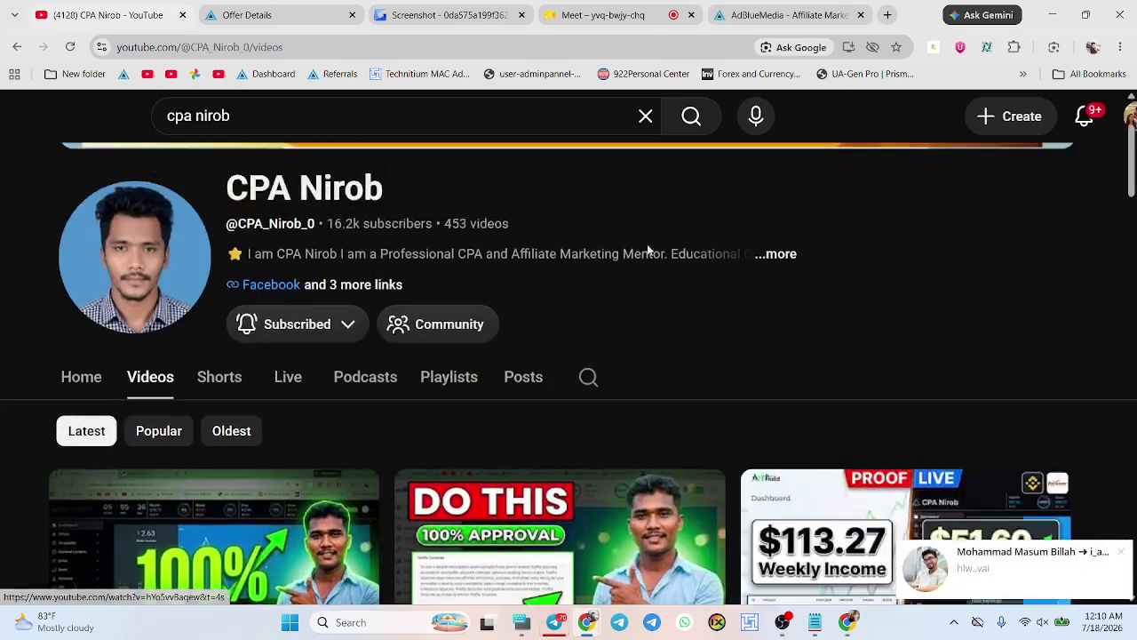
scroll(649, 251, up, 2)
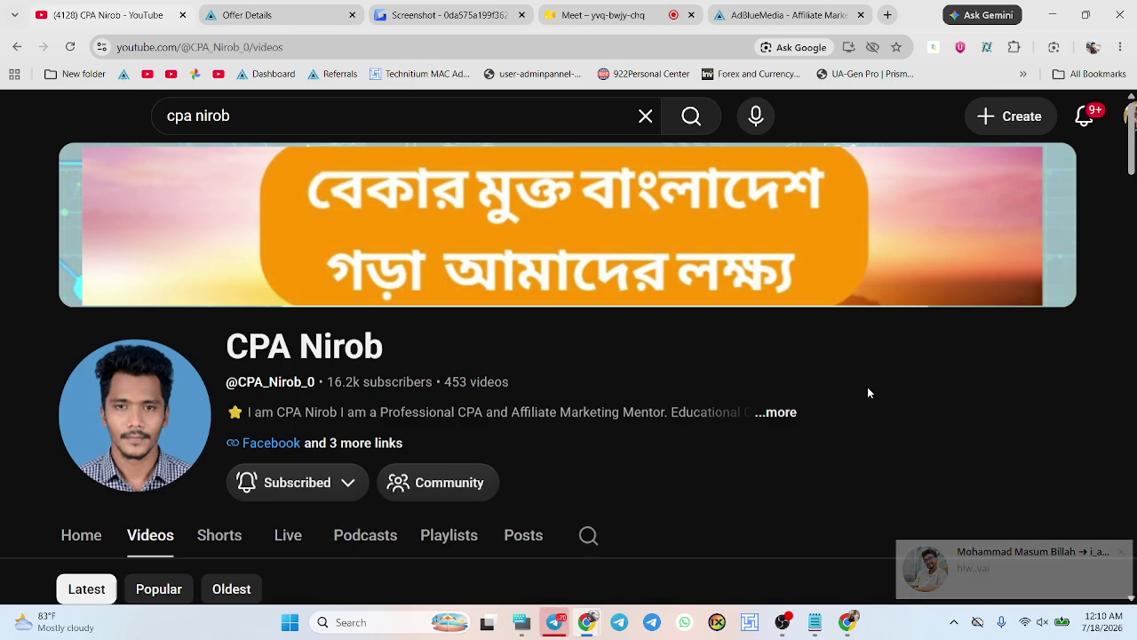
scroll(869, 393, down, 1)
scroll(828, 264, up, 1)
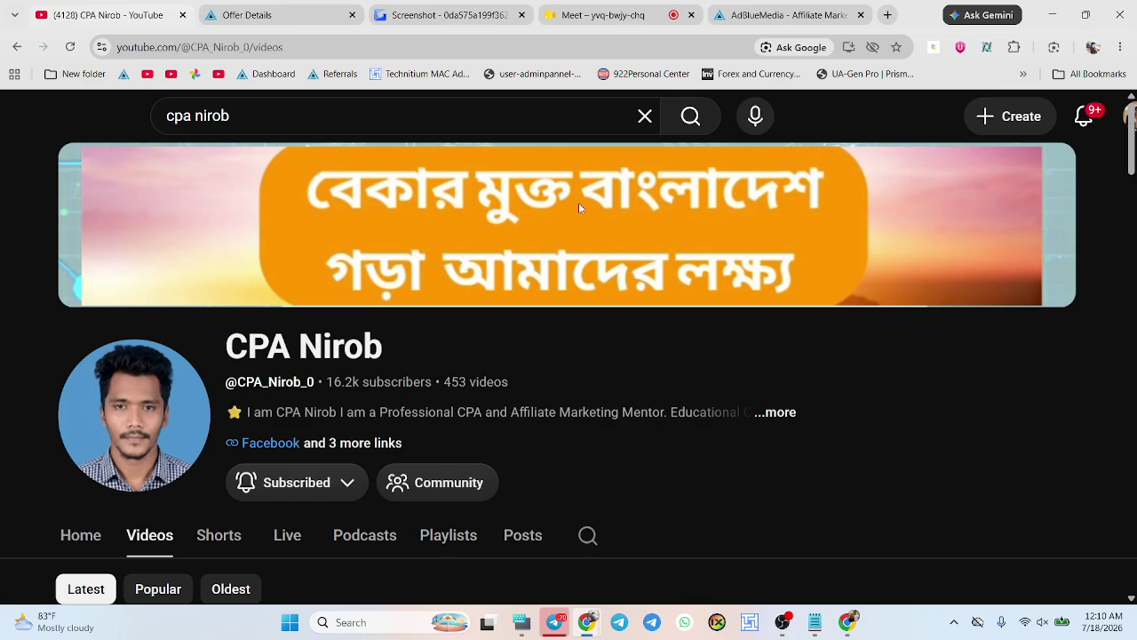
- Go back to the PrizeZappy preview screenshot on Gyazo, enlarge it to examine the zip code form, and restore its size
click(770, 11)
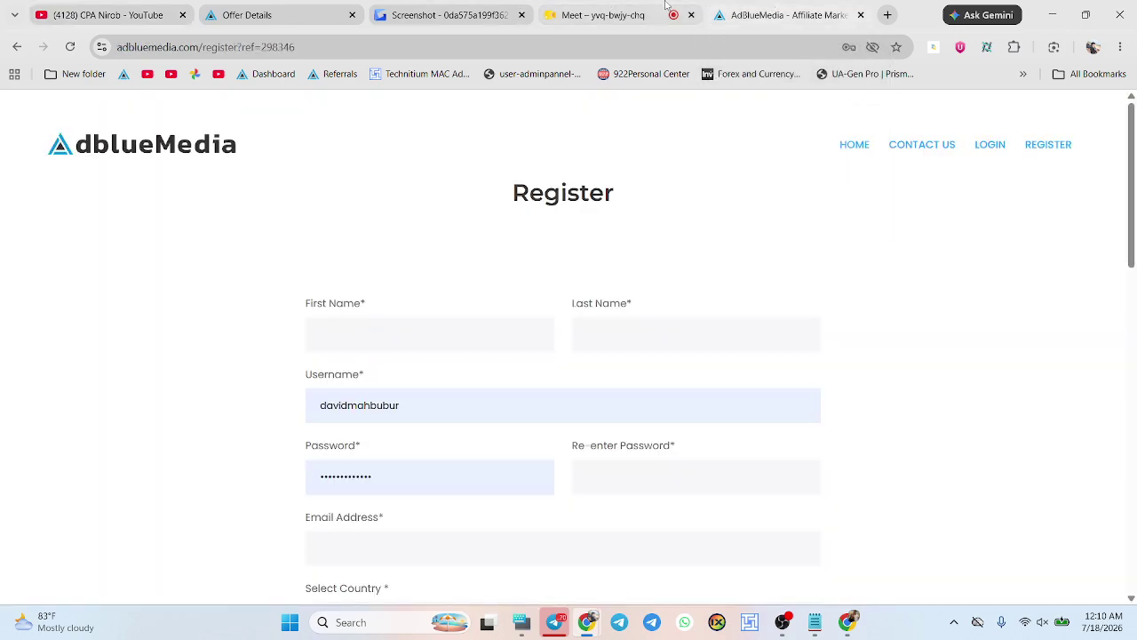
click(284, 7)
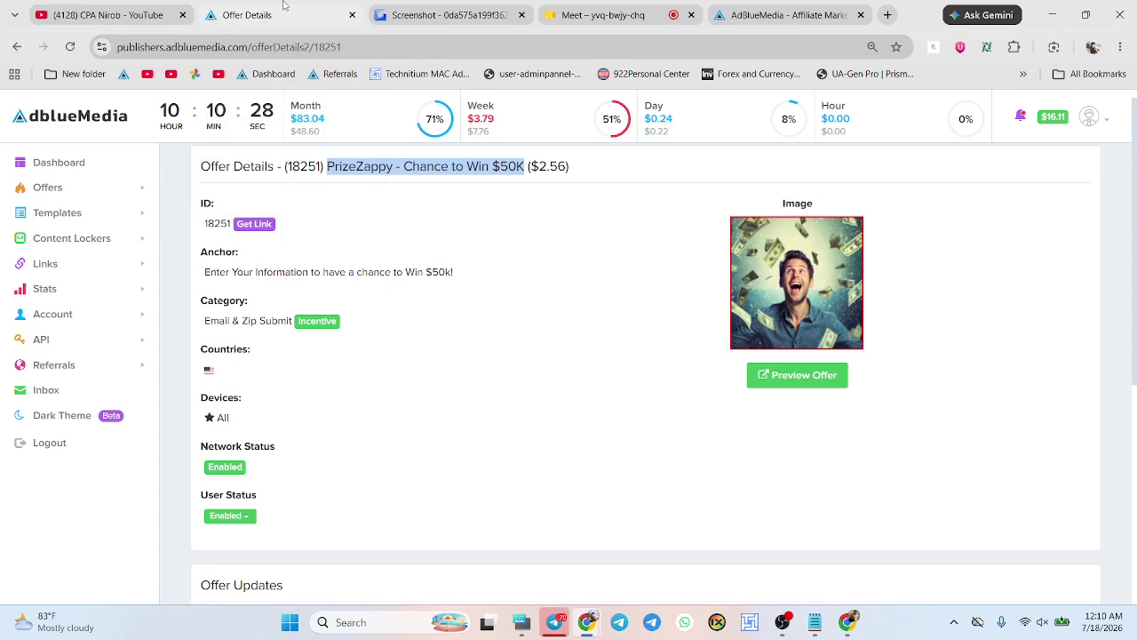
click(396, 7)
click(548, 251)
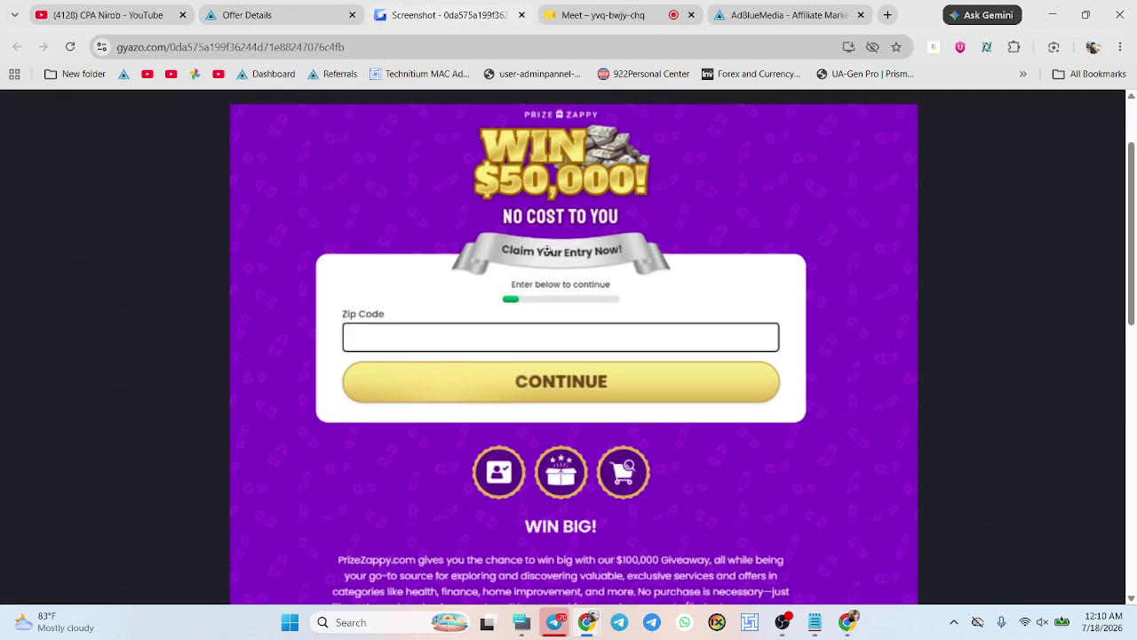
click(549, 251)
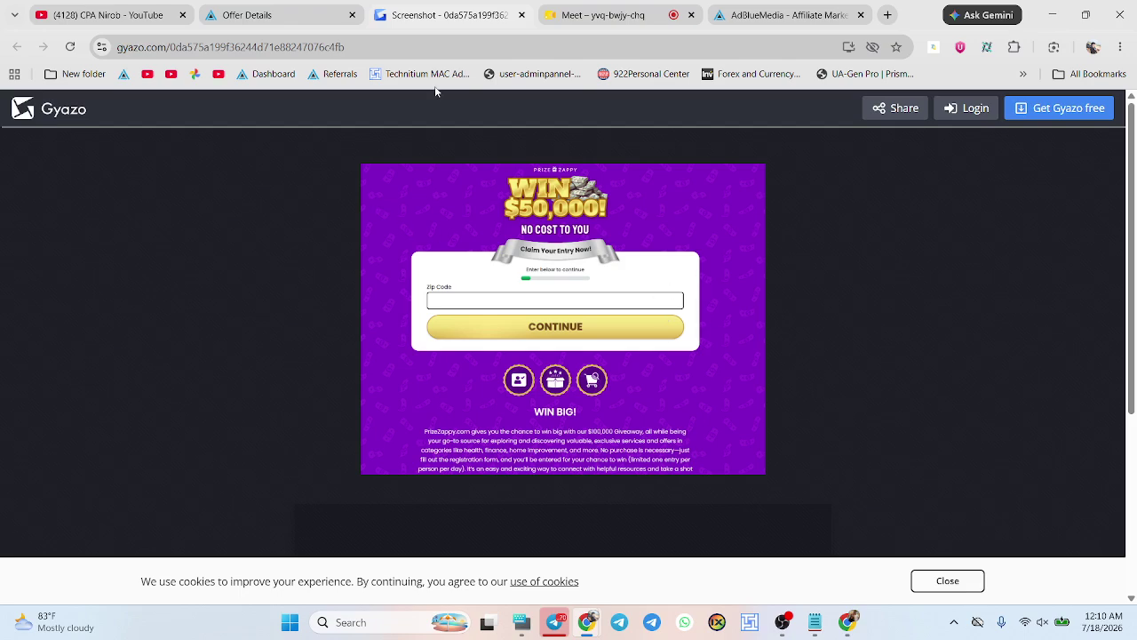
- Return to the PrizeZappy offer details, display its offer link twice, and close the link dialog each time
click(267, 14)
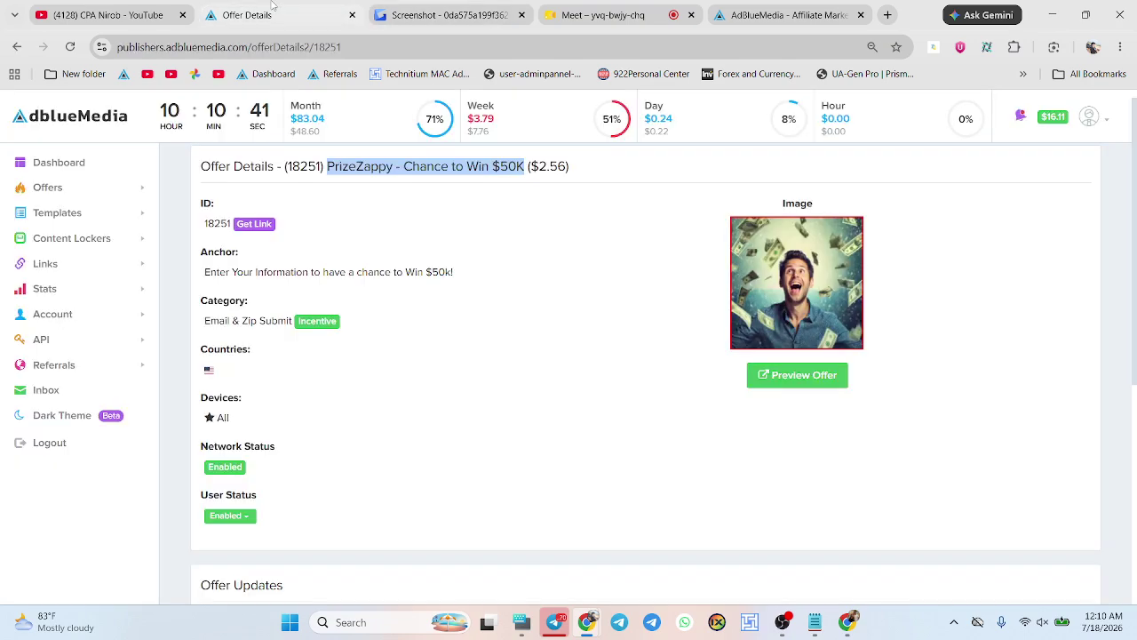
click(267, 225)
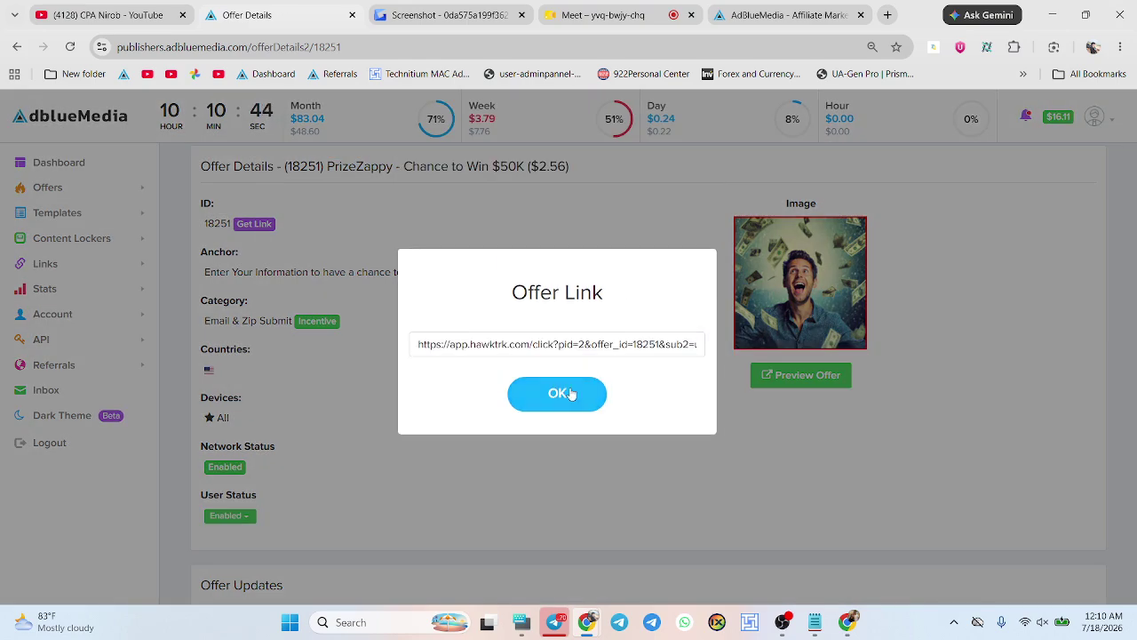
click(571, 394)
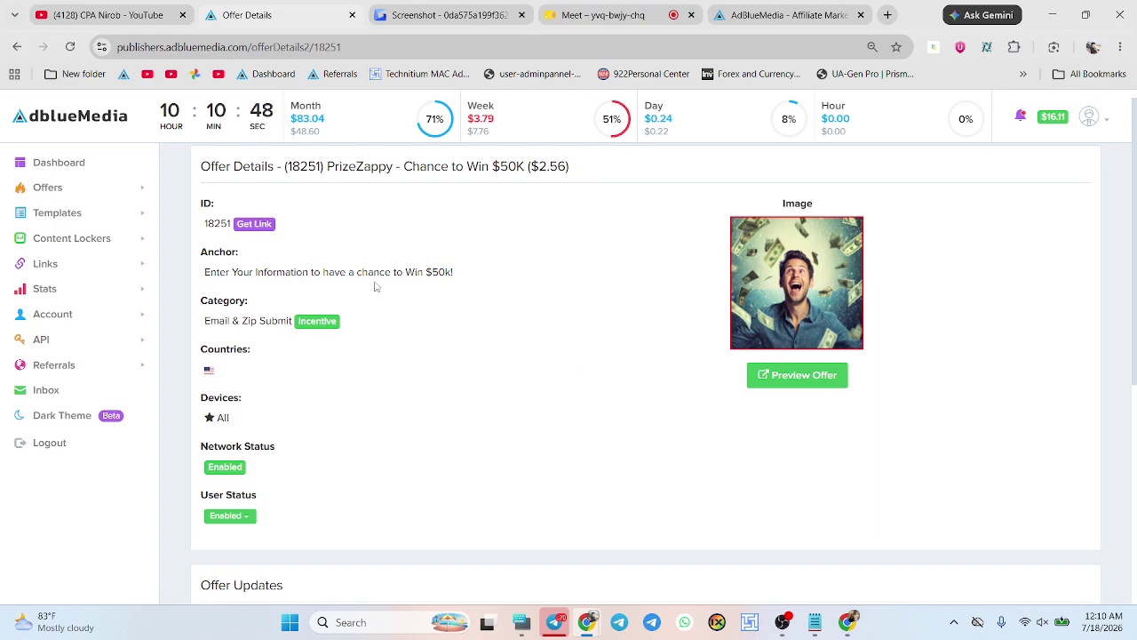
click(263, 224)
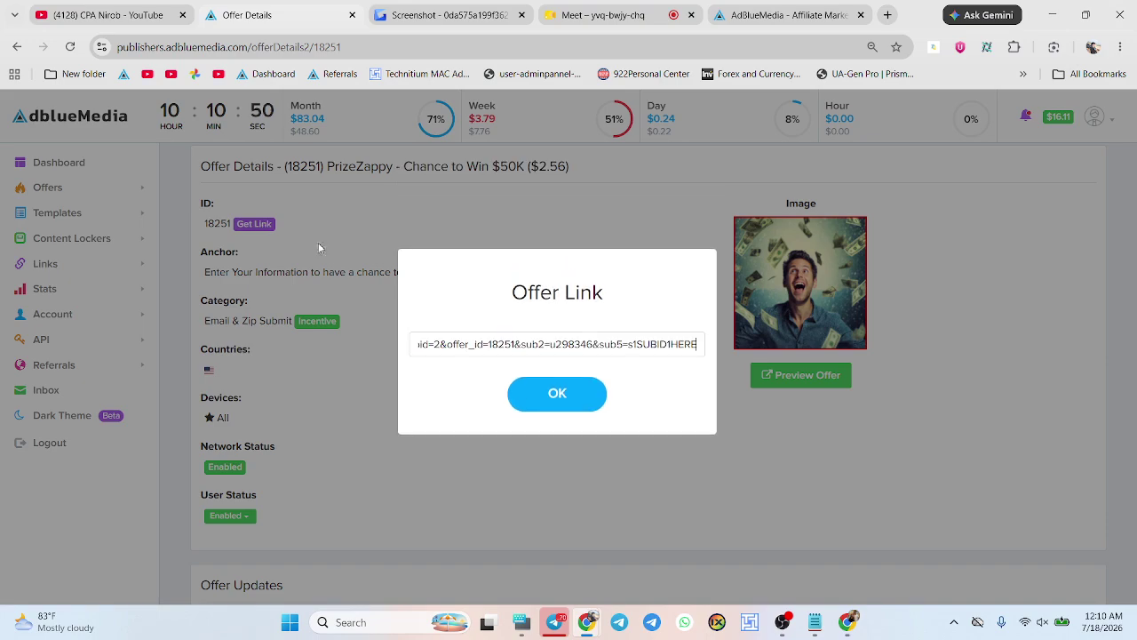
click(556, 388)
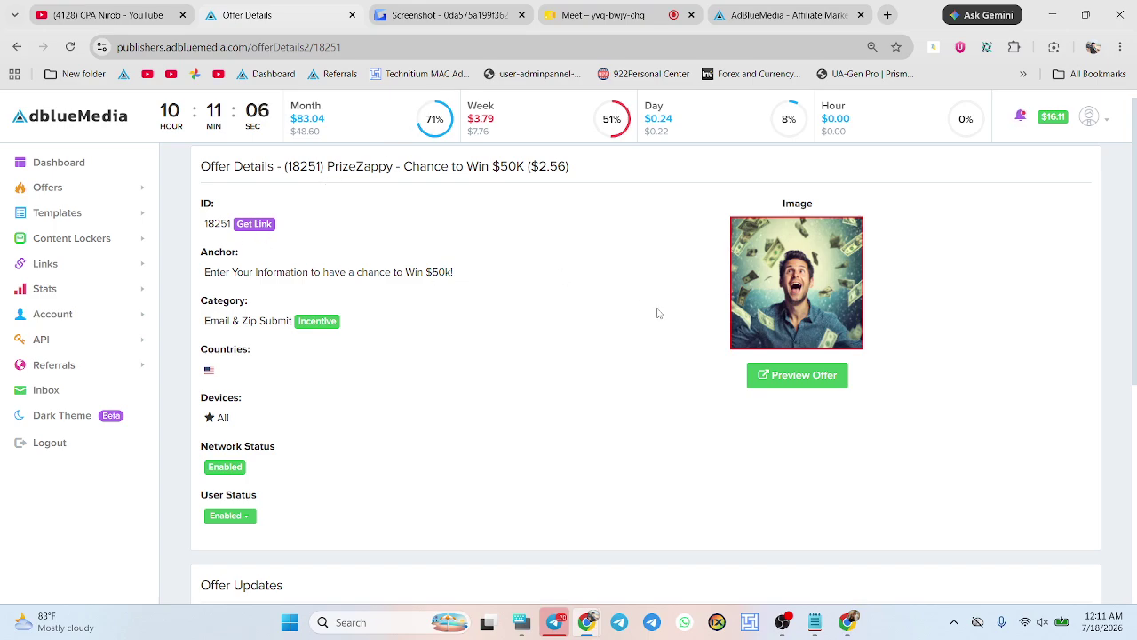
- Look over the offer details once more and enlarge the landing page screenshot on Gyazo
scroll(659, 312, down, 1)
scroll(659, 313, up, 1)
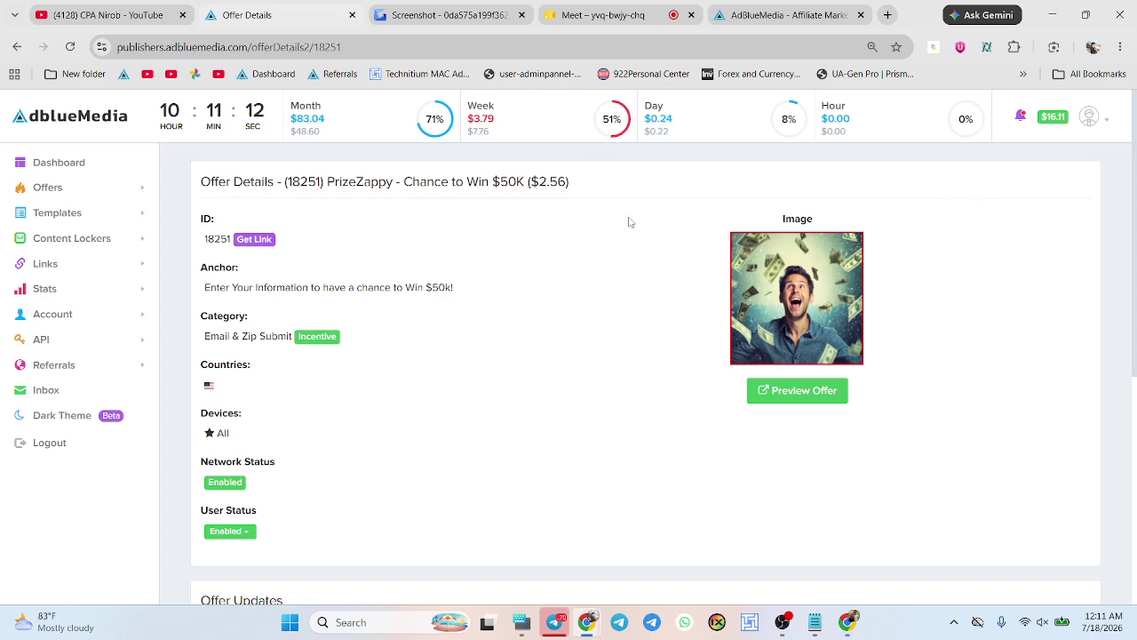
mouse_move(431, 5)
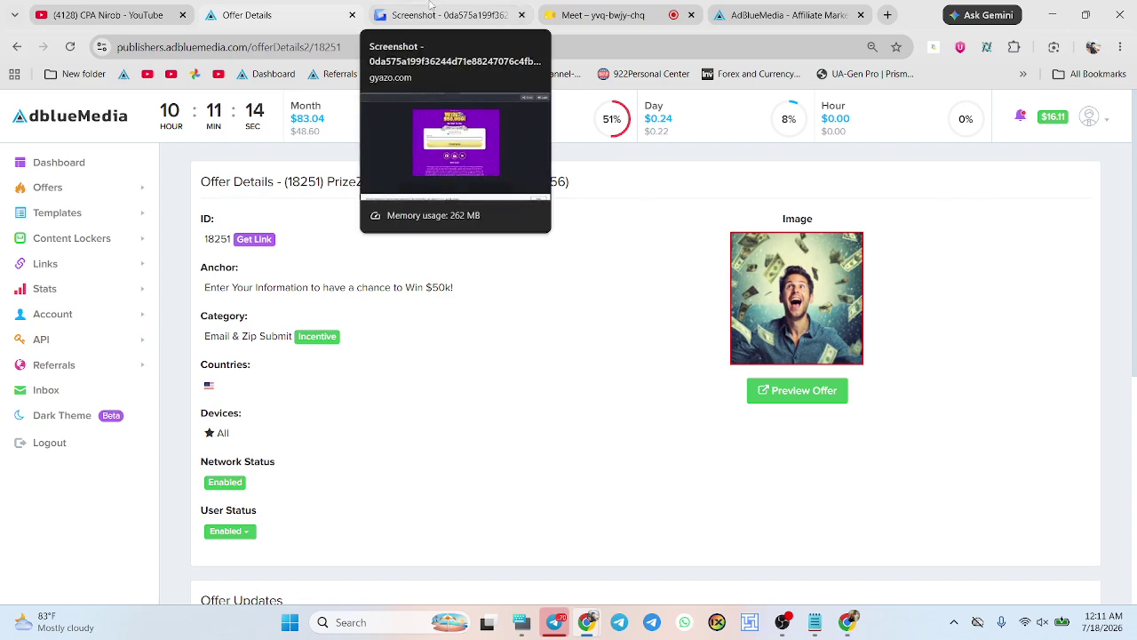
click(431, 6)
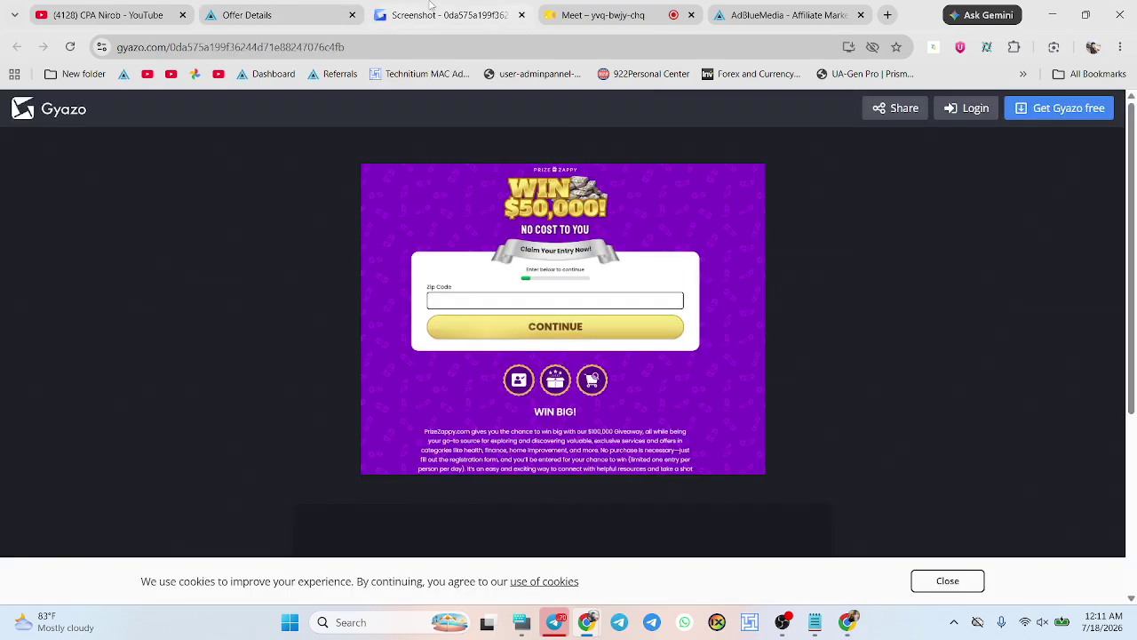
click(538, 236)
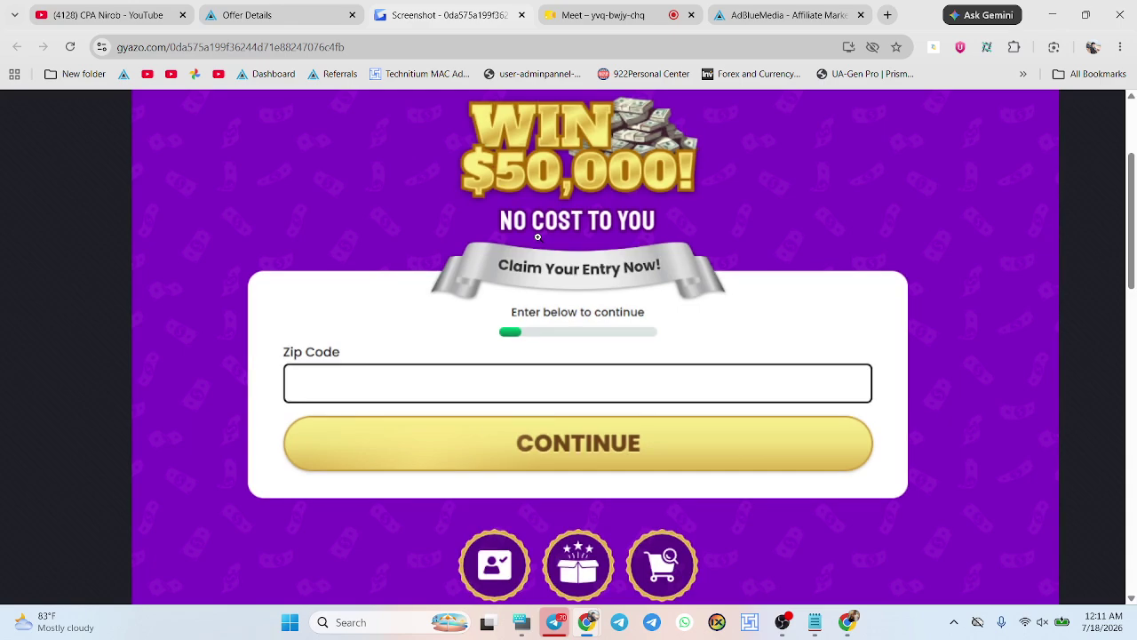
- Restore the PrizeZappy landing page screenshot on Gyazo to its normal size and look over the zip code form
click(538, 237)
click(566, 220)
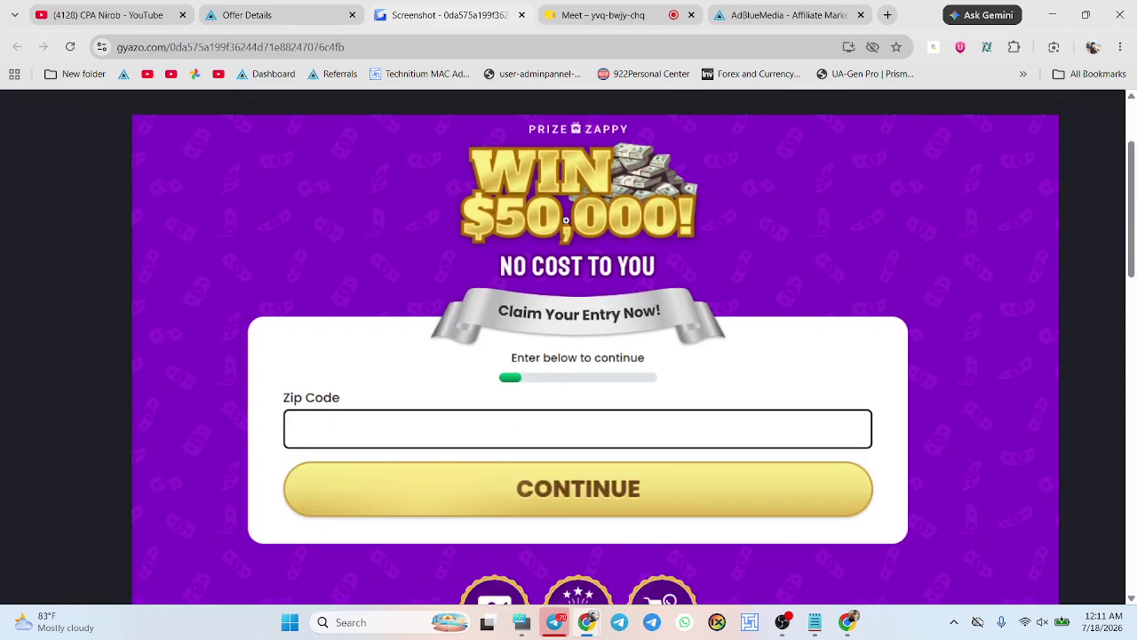
click(536, 313)
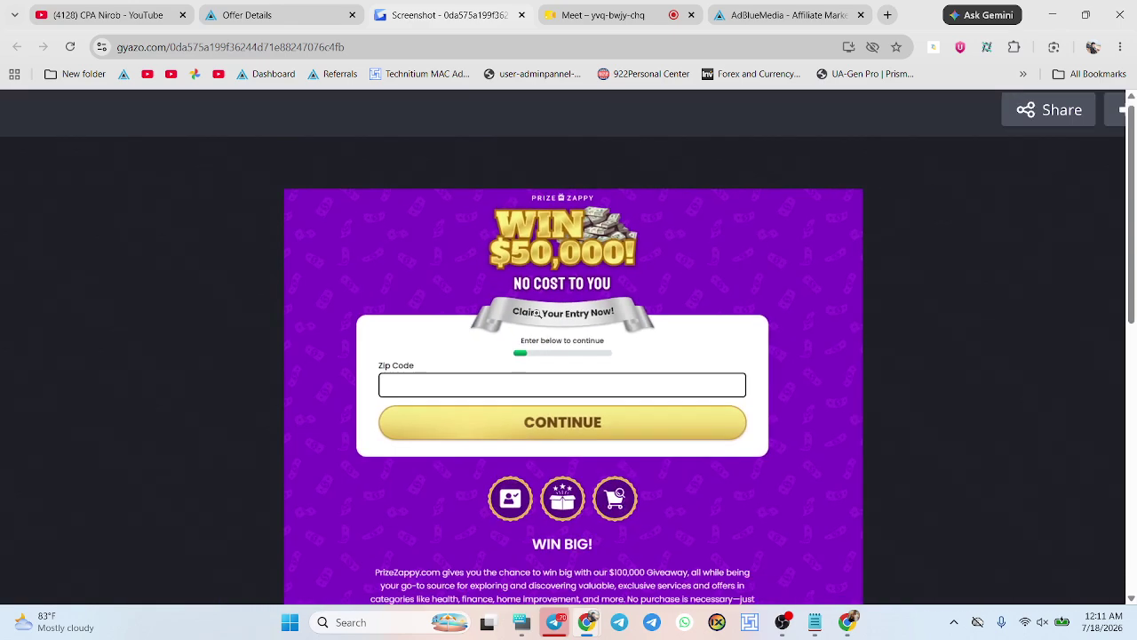
scroll(536, 312, down, 3)
scroll(536, 313, up, 3)
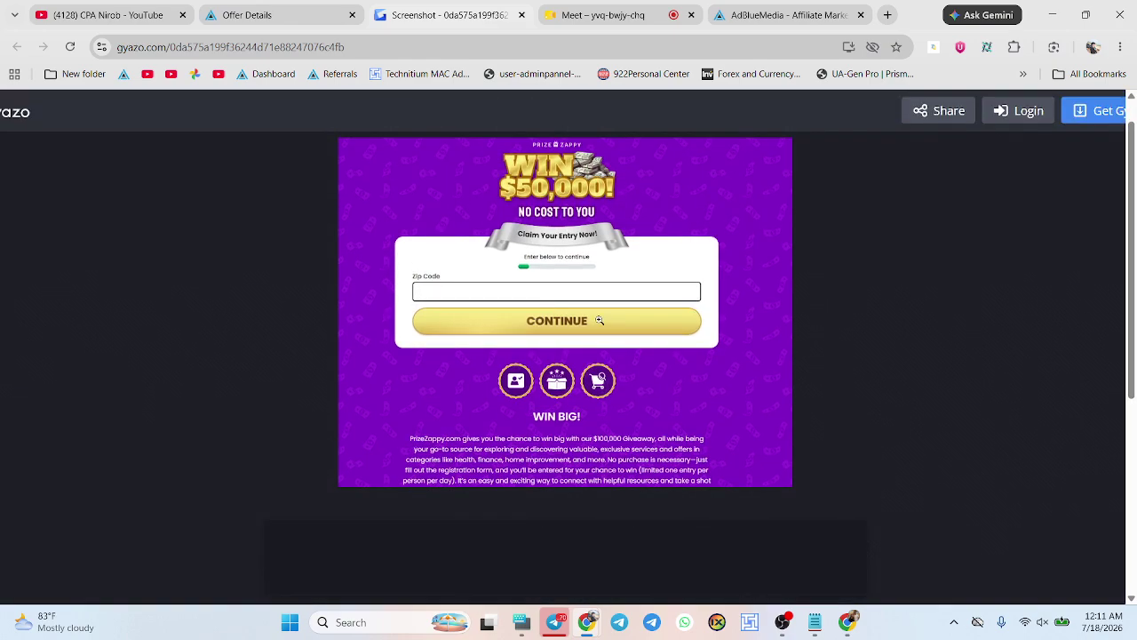
scroll(569, 311, up, 1)
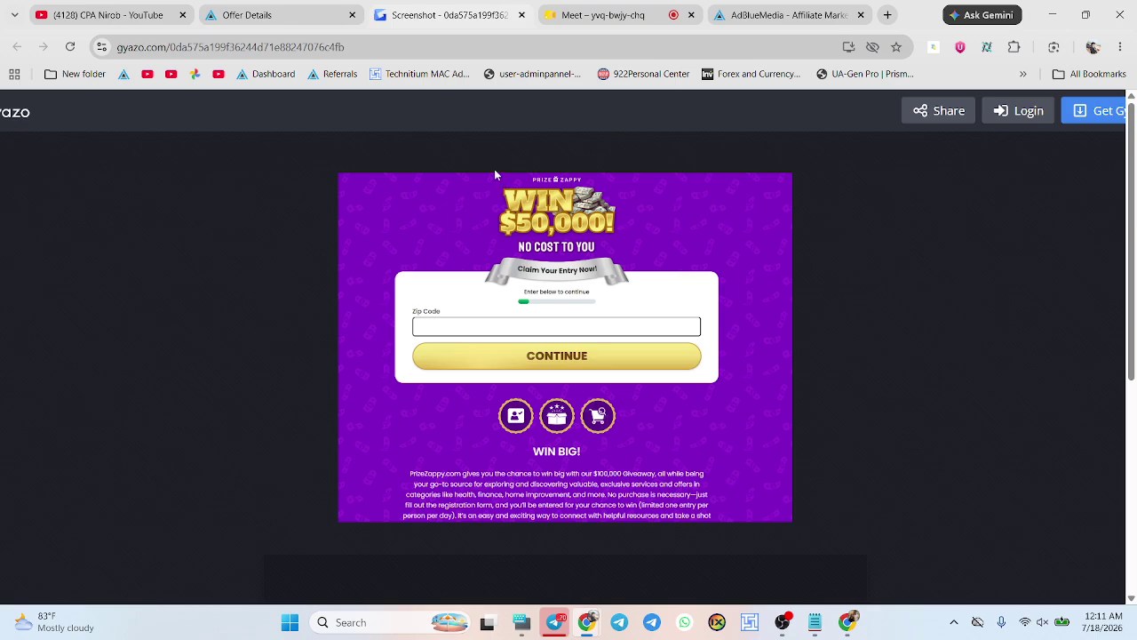
- Return to the PrizeZappy offer details, highlight the offer title with its payout, and review the details and offer updates
click(252, 9)
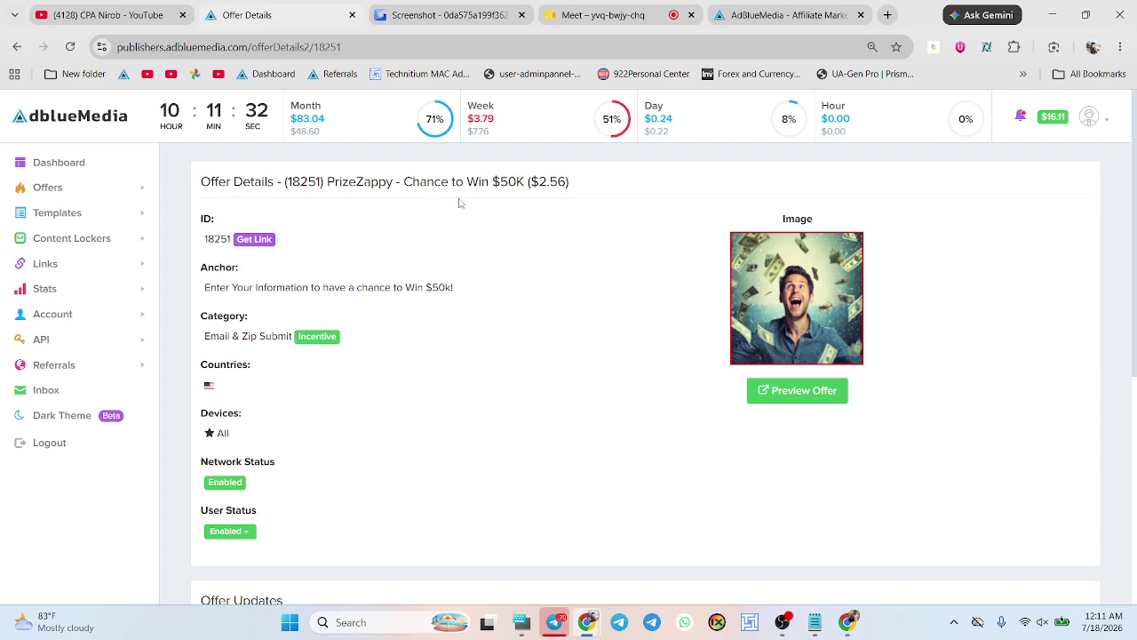
drag(578, 182, 317, 179)
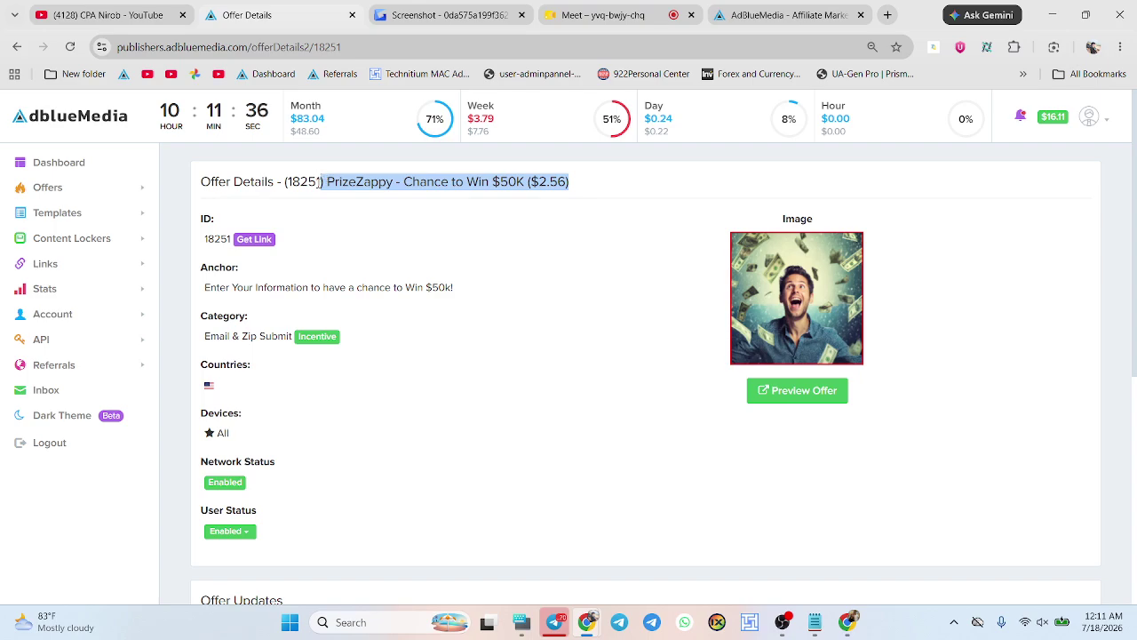
triple_click(310, 181)
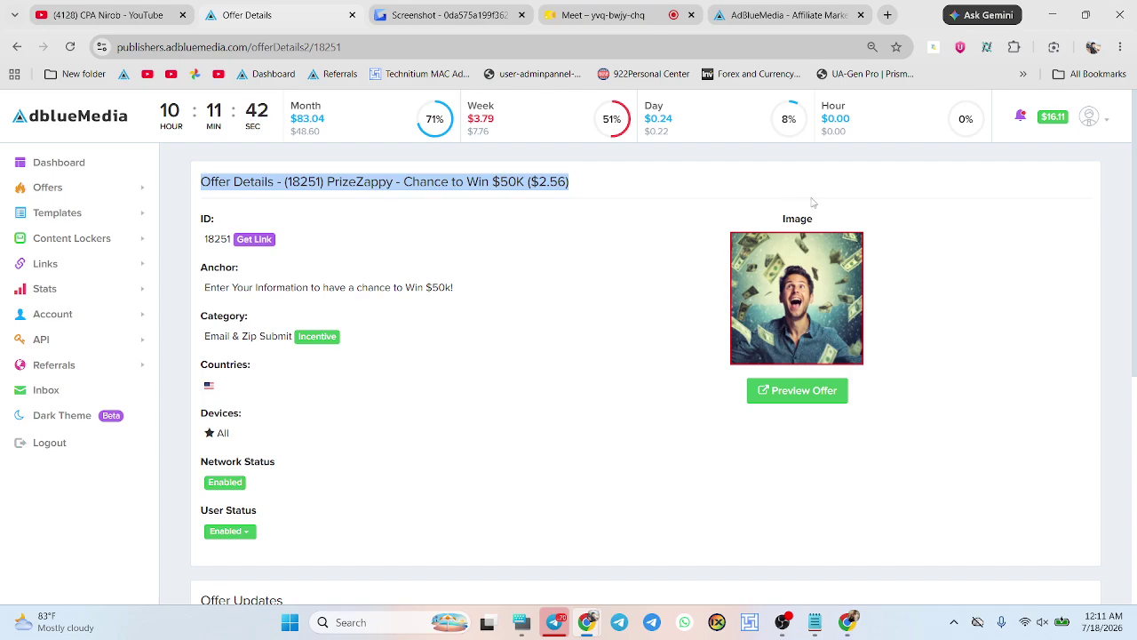
click(577, 189)
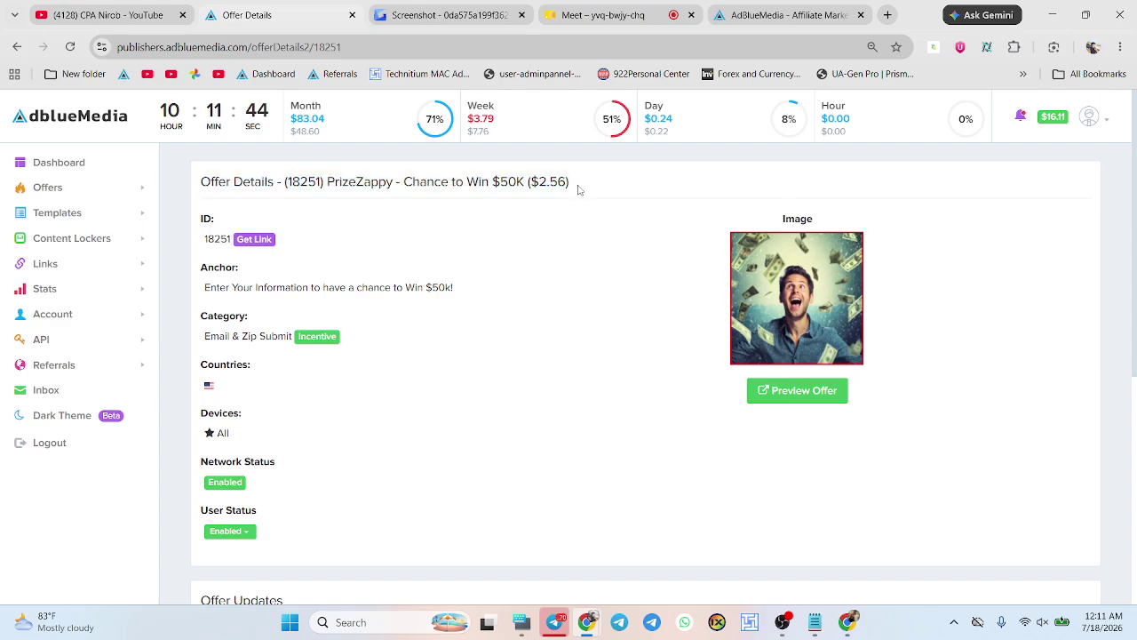
scroll(577, 189, down, 1)
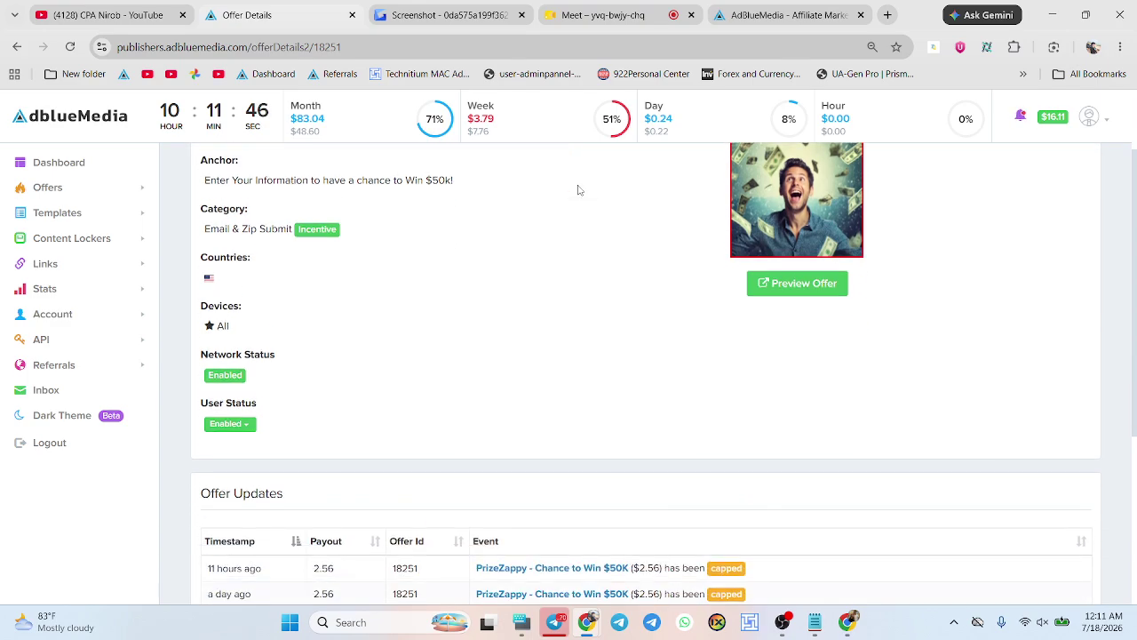
scroll(578, 189, up, 1)
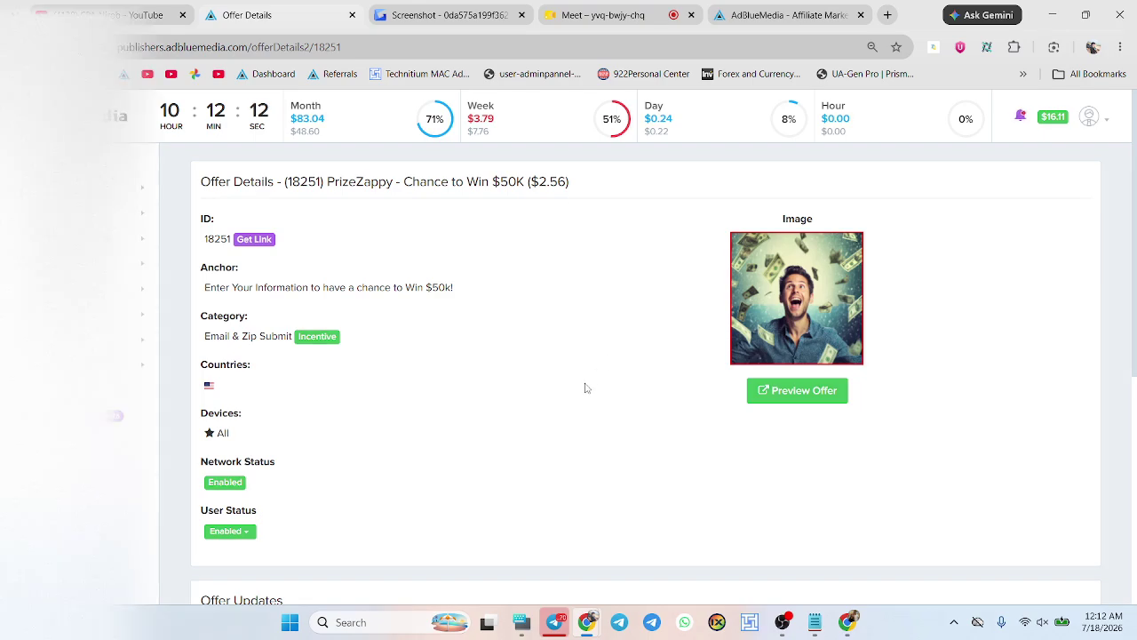
- Switch to the CPA marketing channel in Telegram and browse its posts through to the newest AdBlueMedia registration link and voice message
click(555, 622)
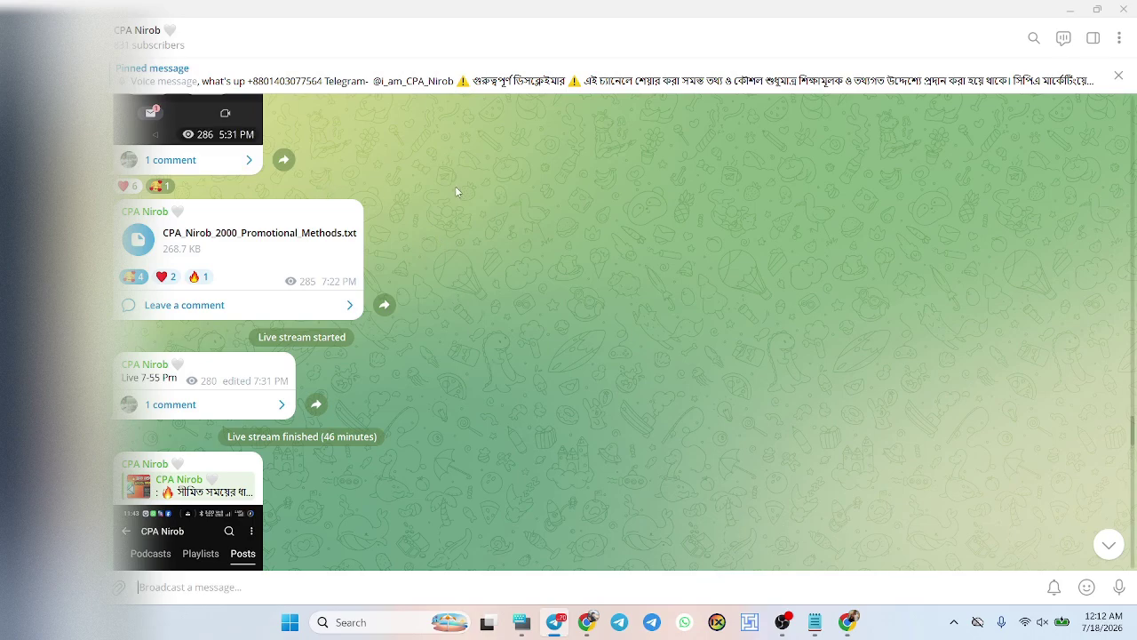
scroll(456, 186, down, 15)
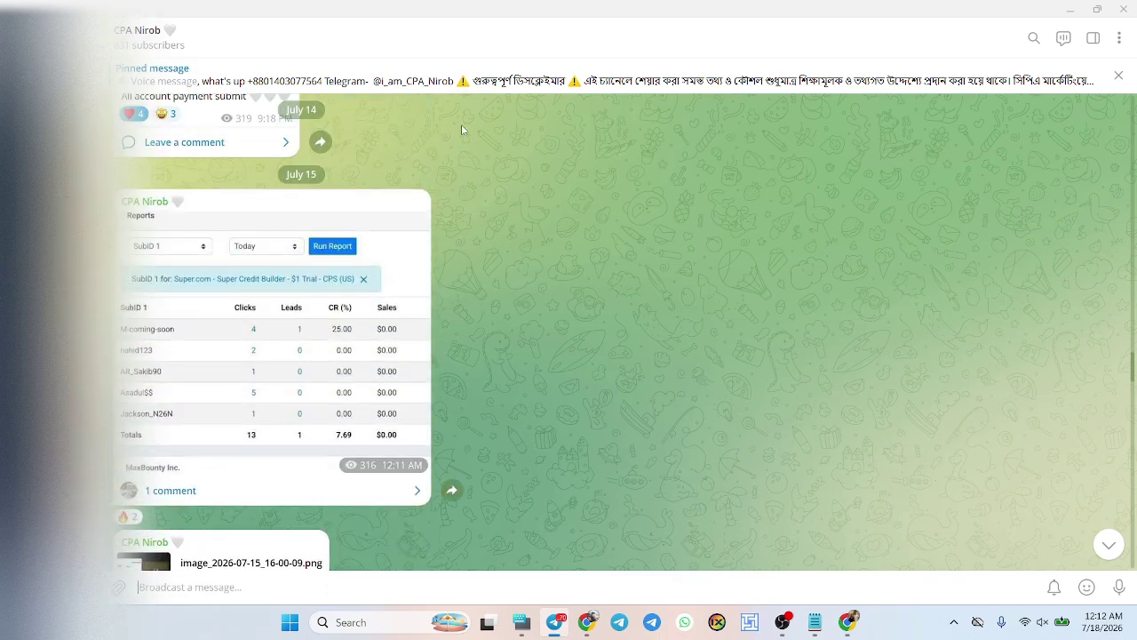
scroll(477, 253, down, 5)
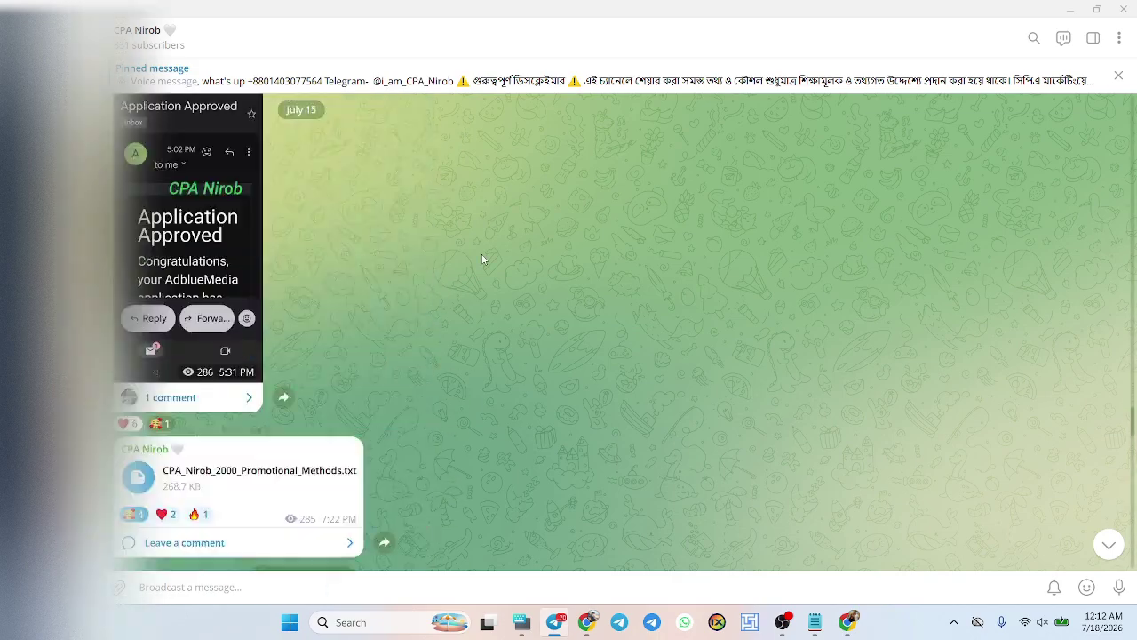
scroll(482, 260, down, 10)
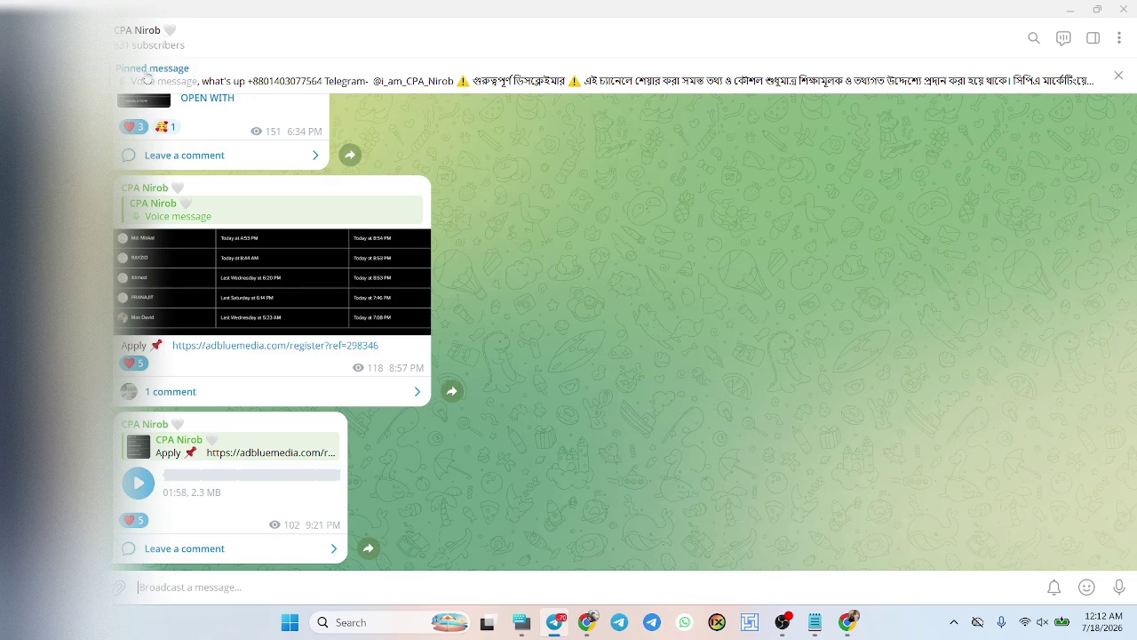
- Jump to the channel's pinned voice message with the disclaimer and browse the posts after it through to the May 8 statistics album
click(325, 76)
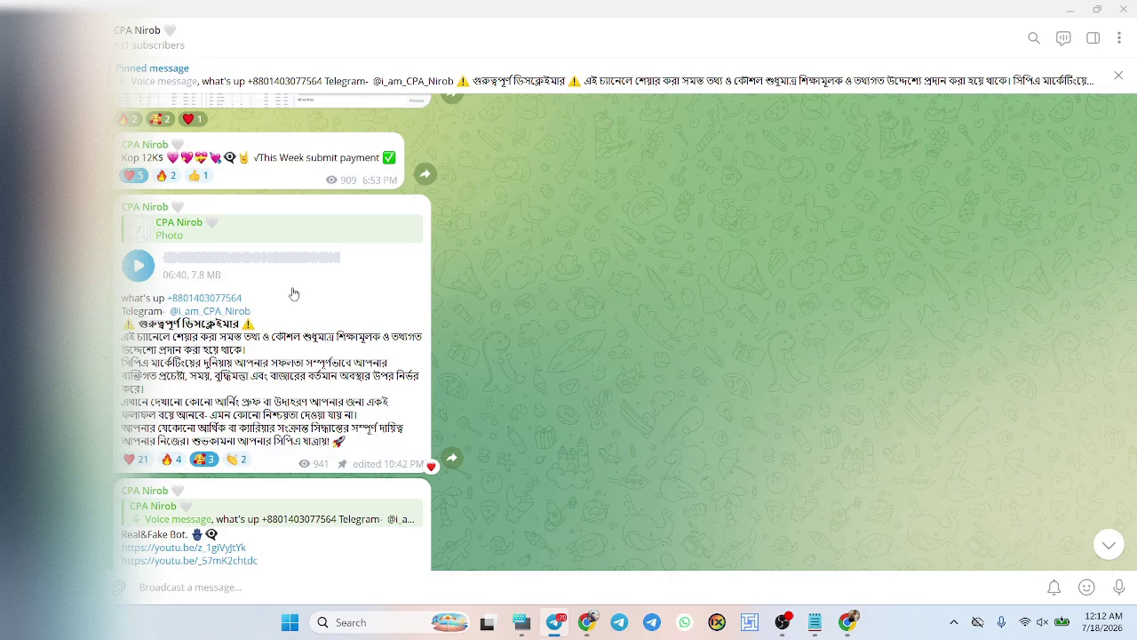
scroll(348, 321, down, 2)
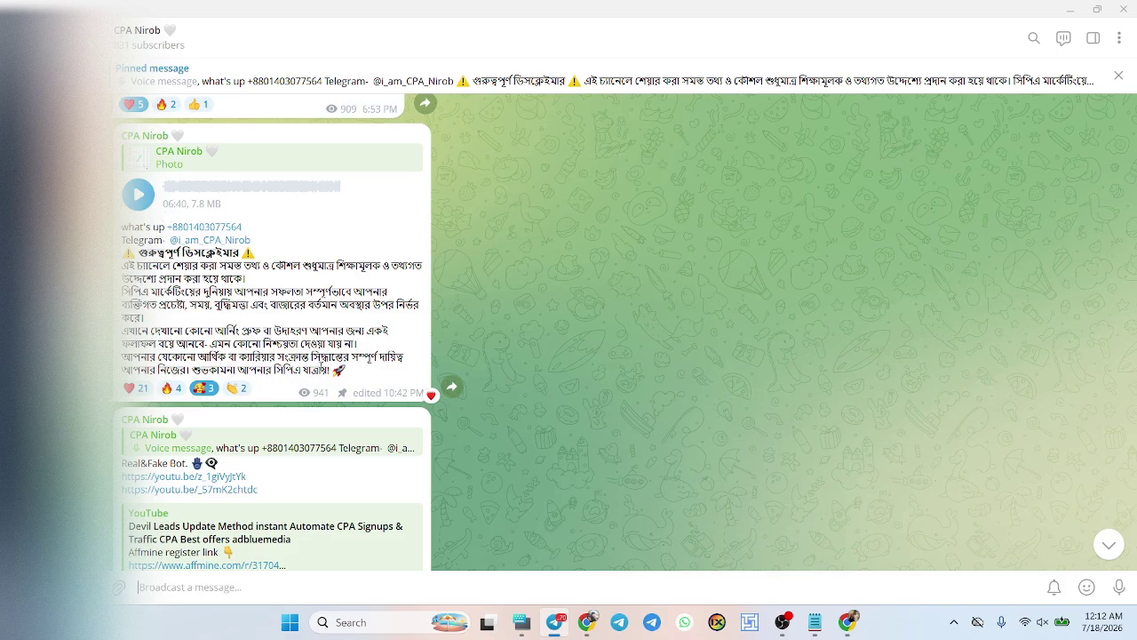
scroll(1022, 430, down, 15)
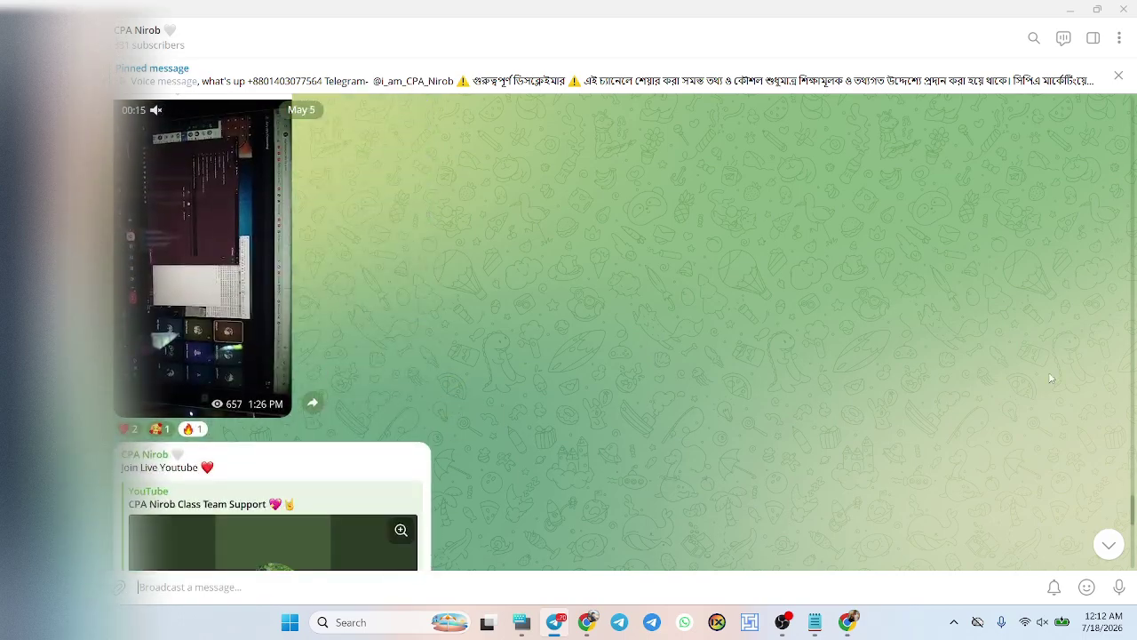
scroll(461, 295, down, 5)
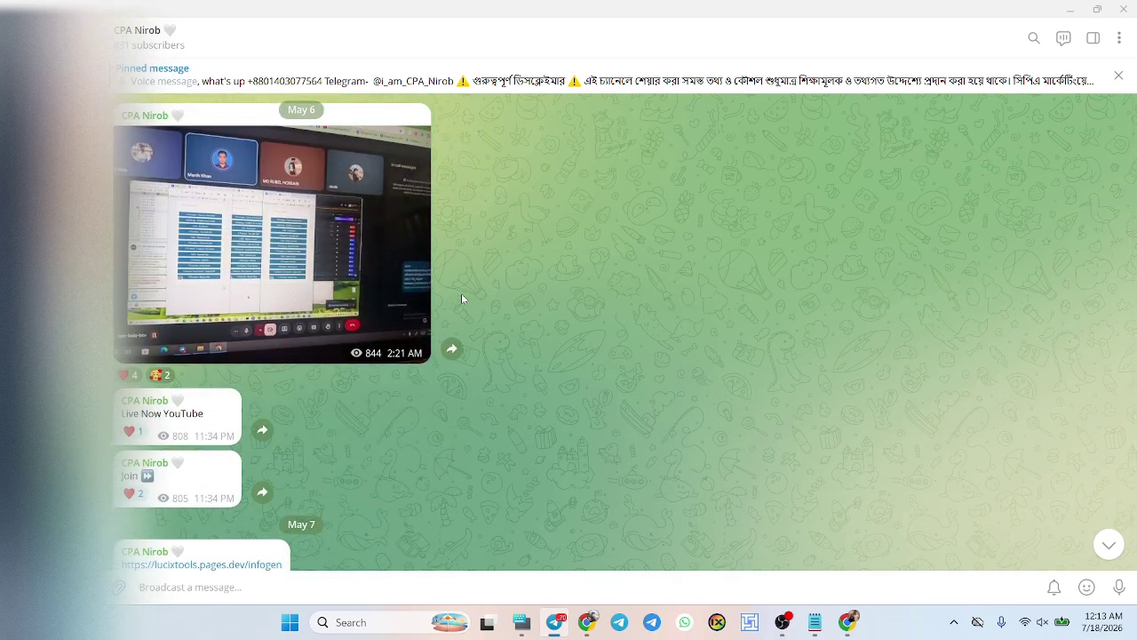
scroll(461, 298, down, 10)
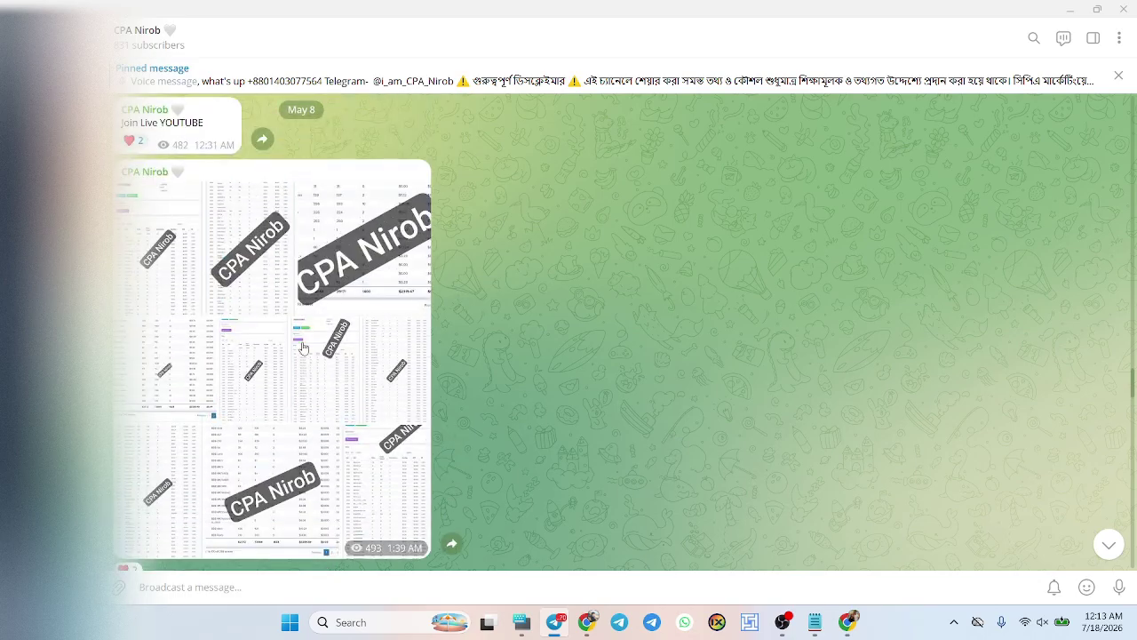
- Open the May 8 album of AdBlueMedia statistics screenshots, page through the images to the dashboard earnings shots, and close the viewer
click(257, 359)
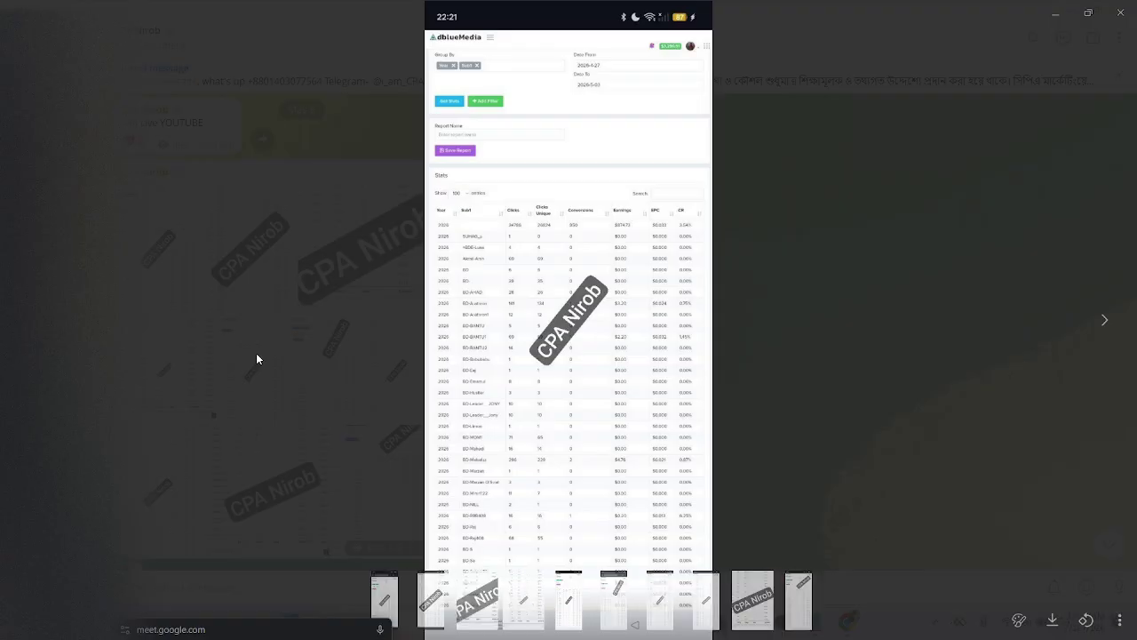
click(1134, 331)
click(1134, 331)
click(1134, 331)
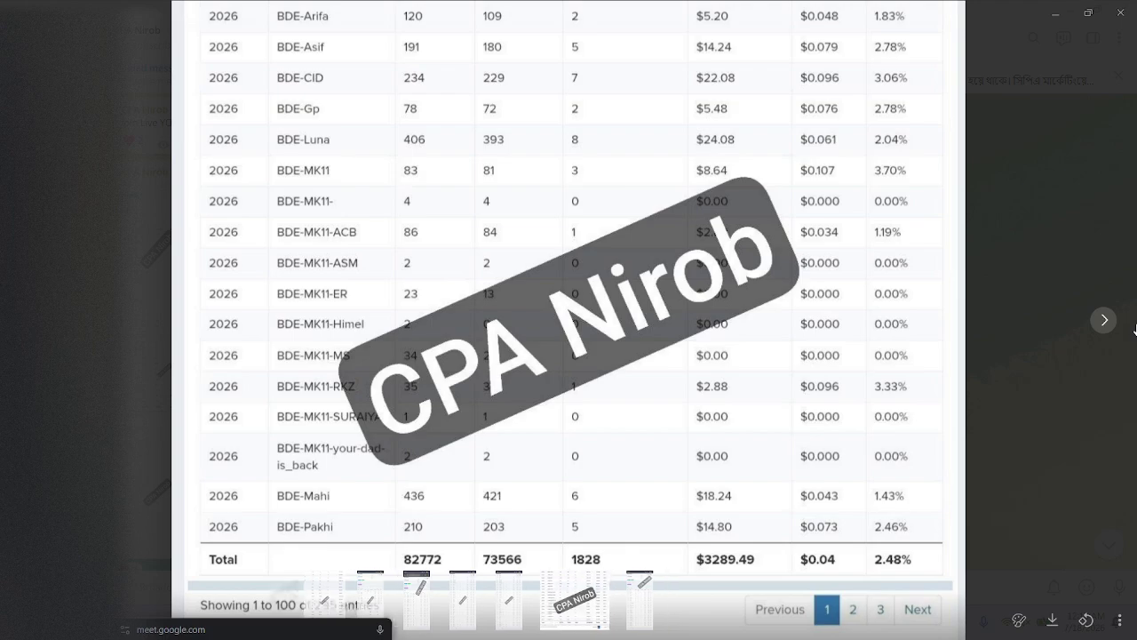
click(1133, 331)
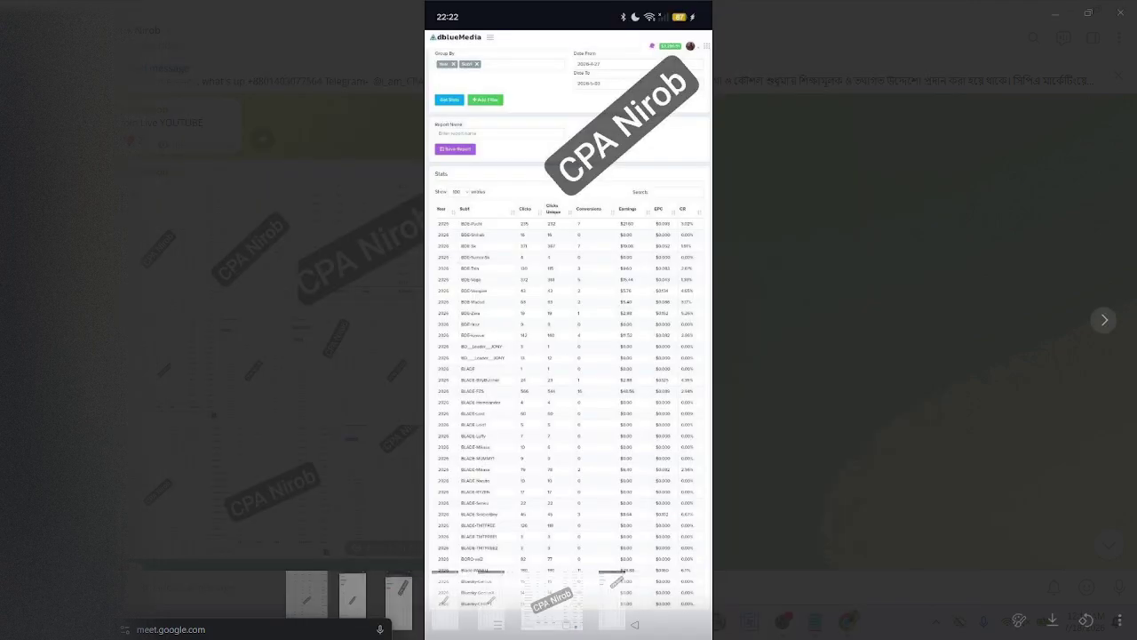
click(1133, 331)
click(1134, 331)
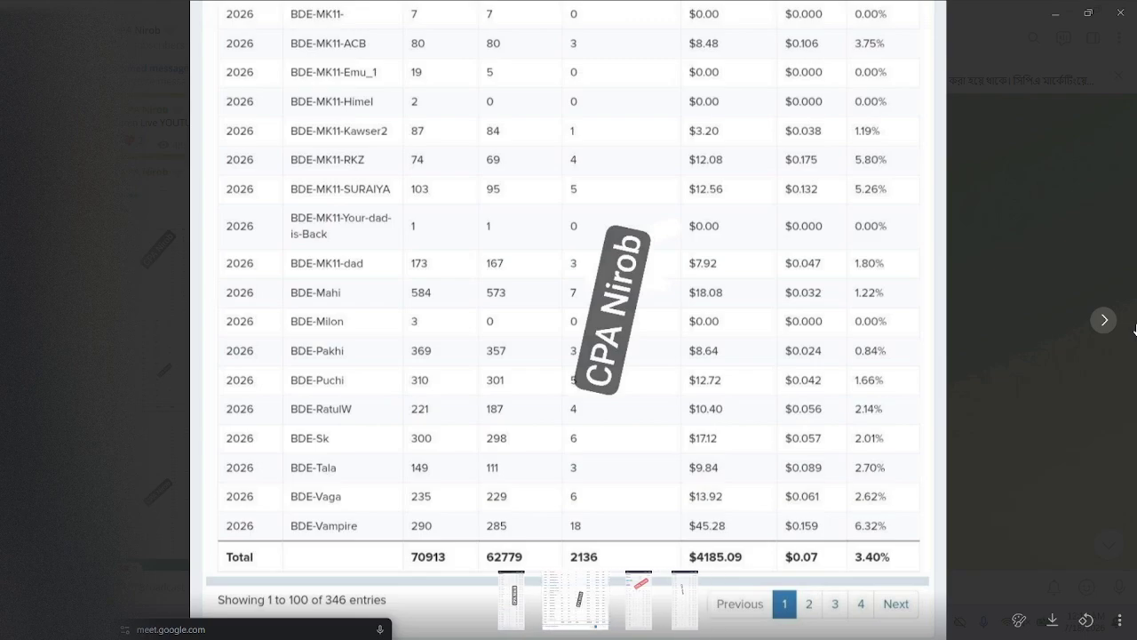
click(1134, 331)
click(1134, 330)
click(1134, 331)
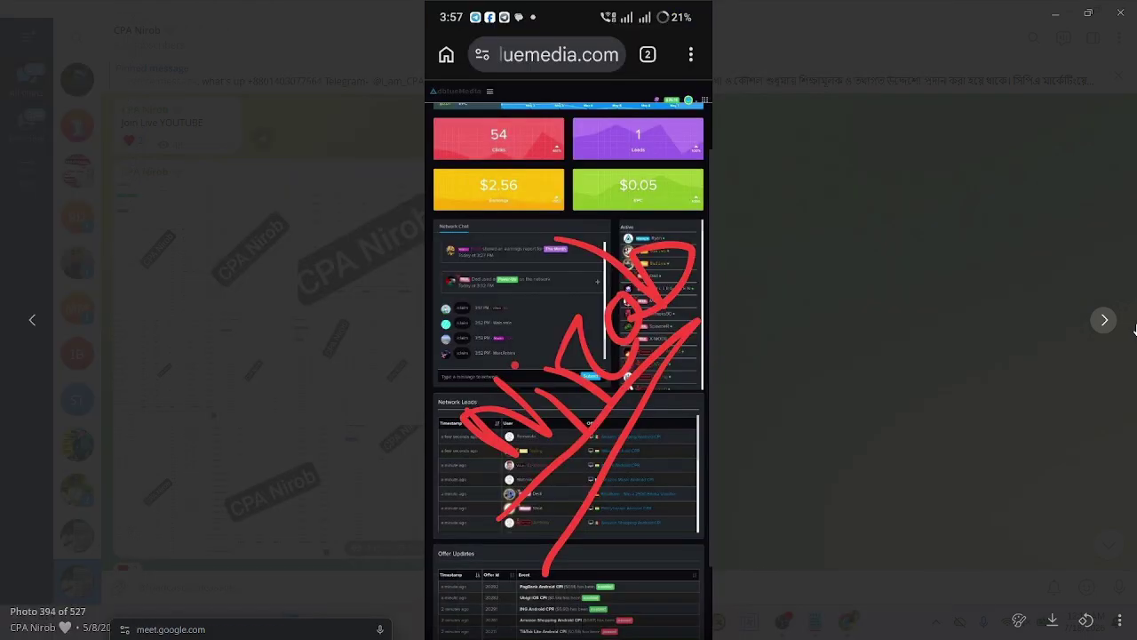
click(1123, 317)
click(1122, 317)
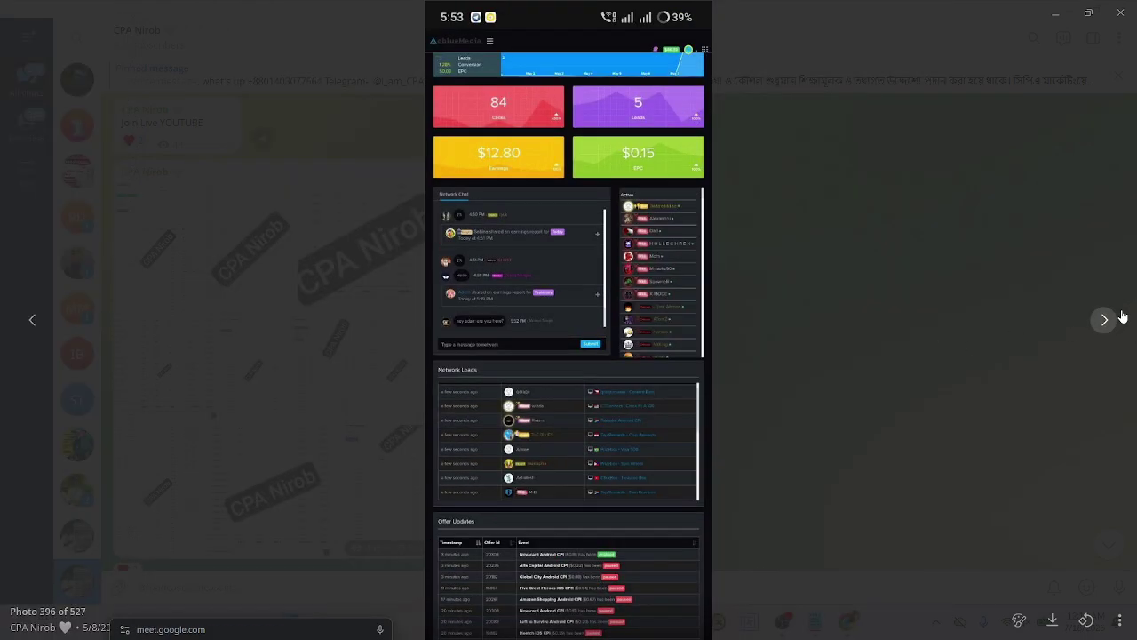
click(776, 190)
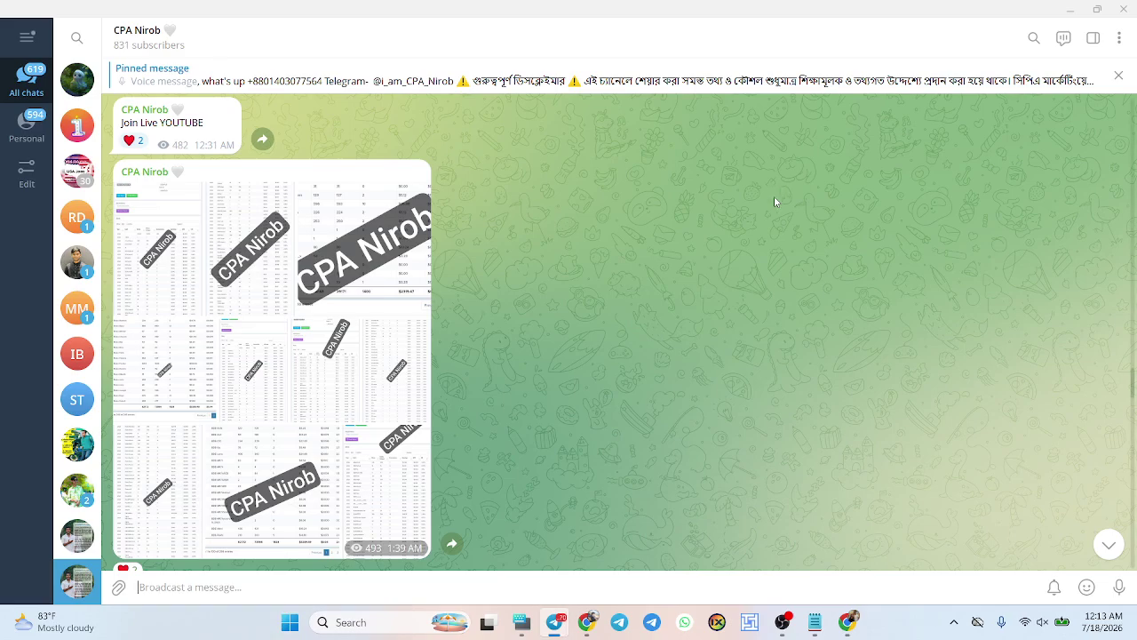
- Browse the channel's posts from May 8 to May 14, examining the AdBlueMedia earnings screenshots and shared YouTube links
scroll(692, 333, down, 6)
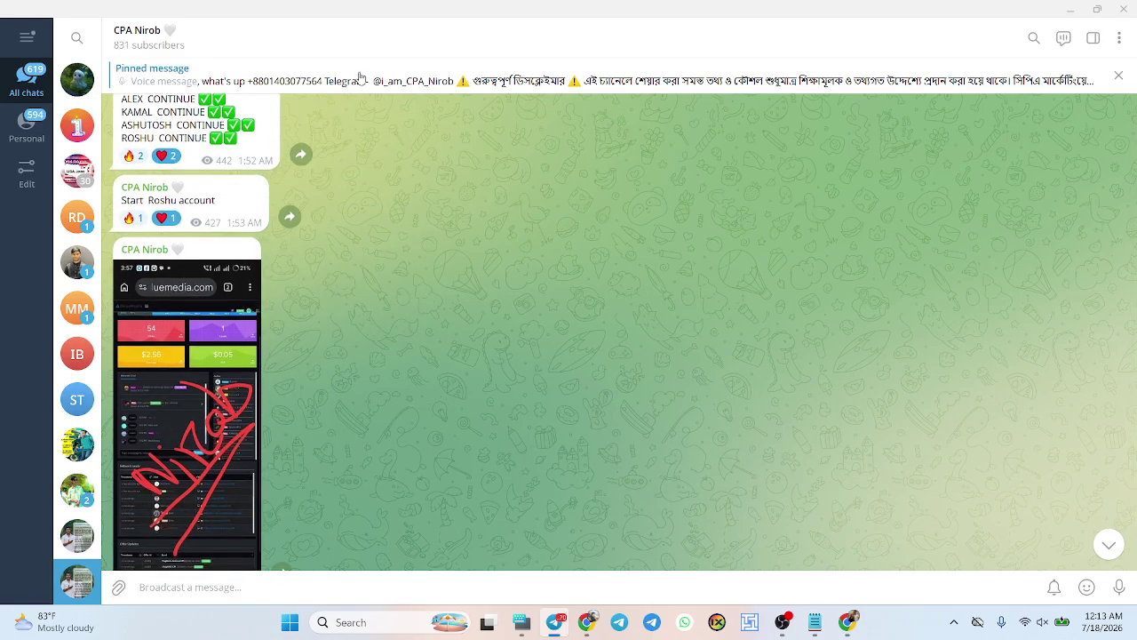
scroll(494, 306, down, 4)
scroll(494, 307, down, 10)
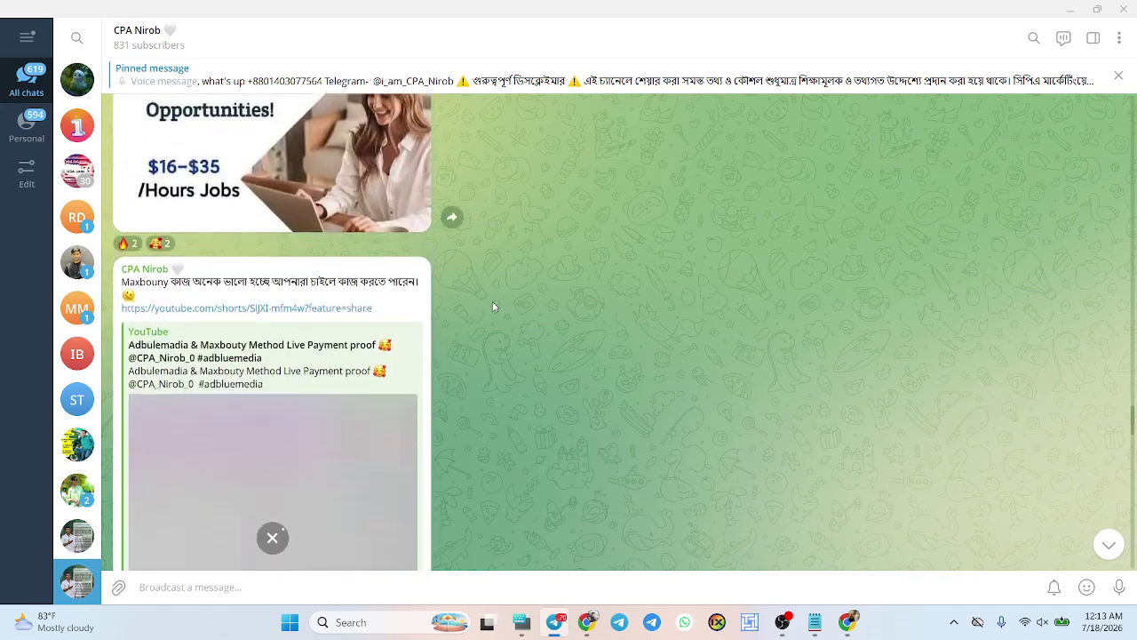
scroll(494, 307, down, 1)
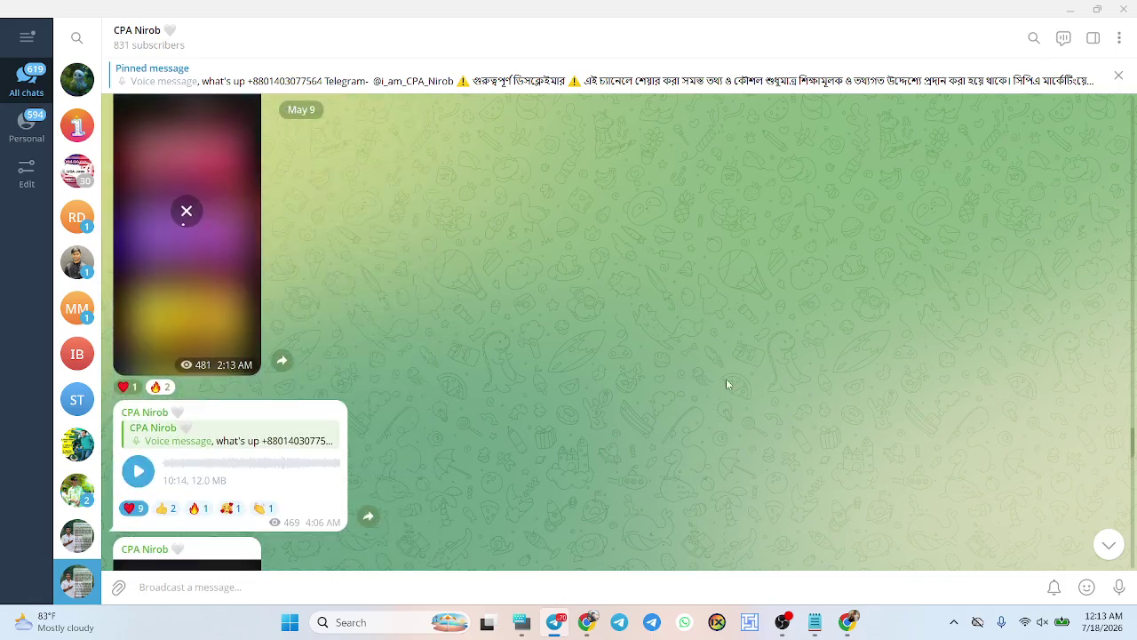
scroll(729, 386, up, 2)
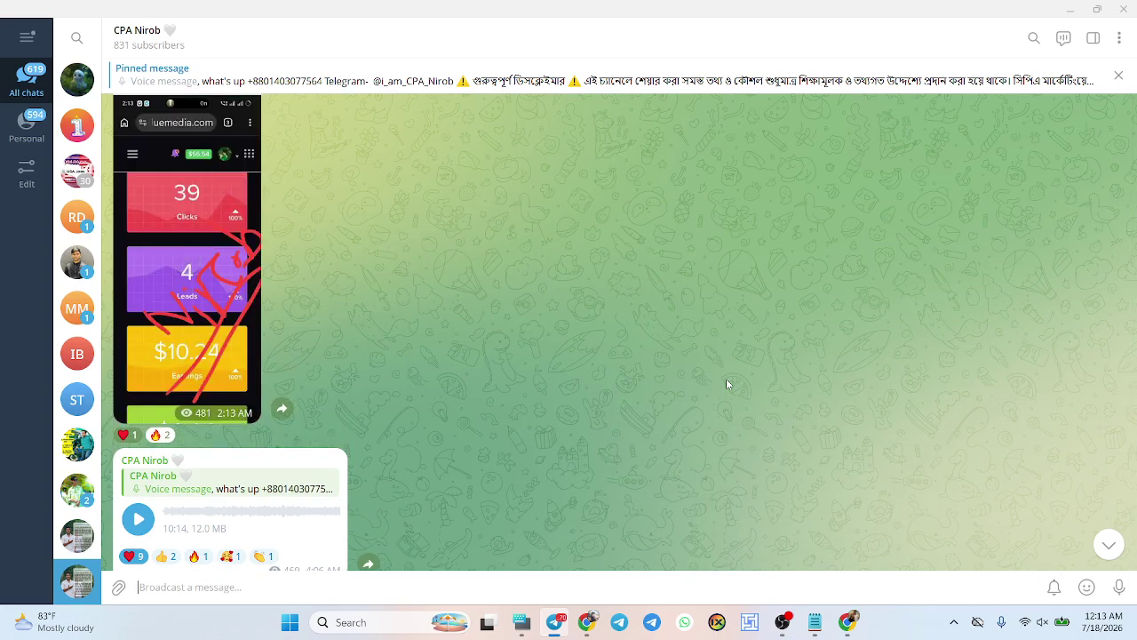
scroll(727, 384, down, 10)
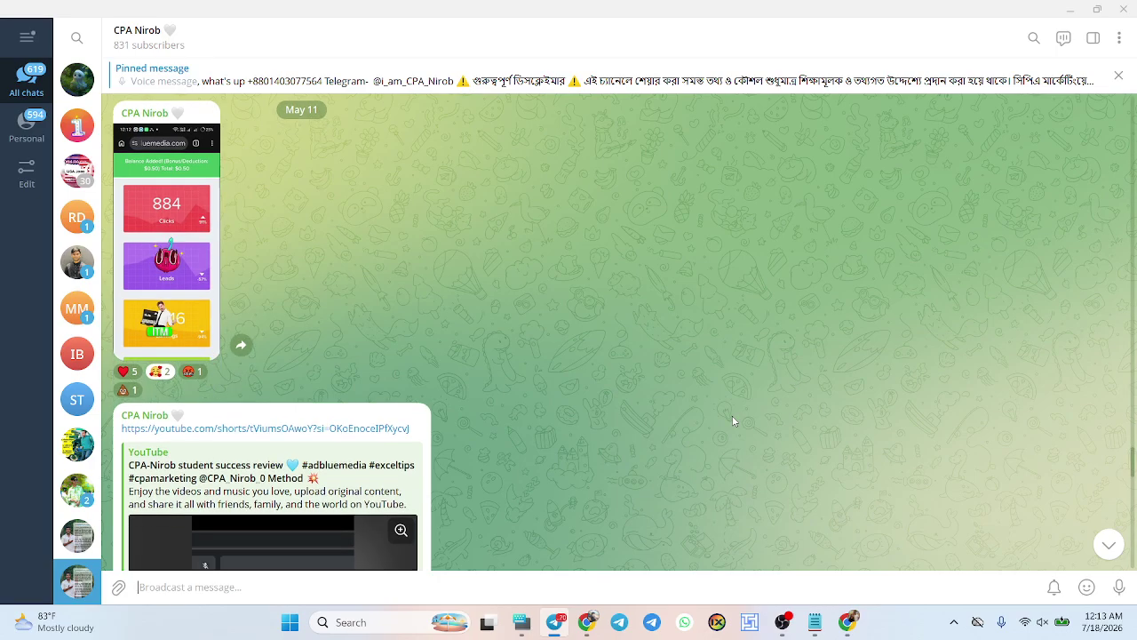
scroll(734, 421, down, 3)
scroll(734, 421, down, 10)
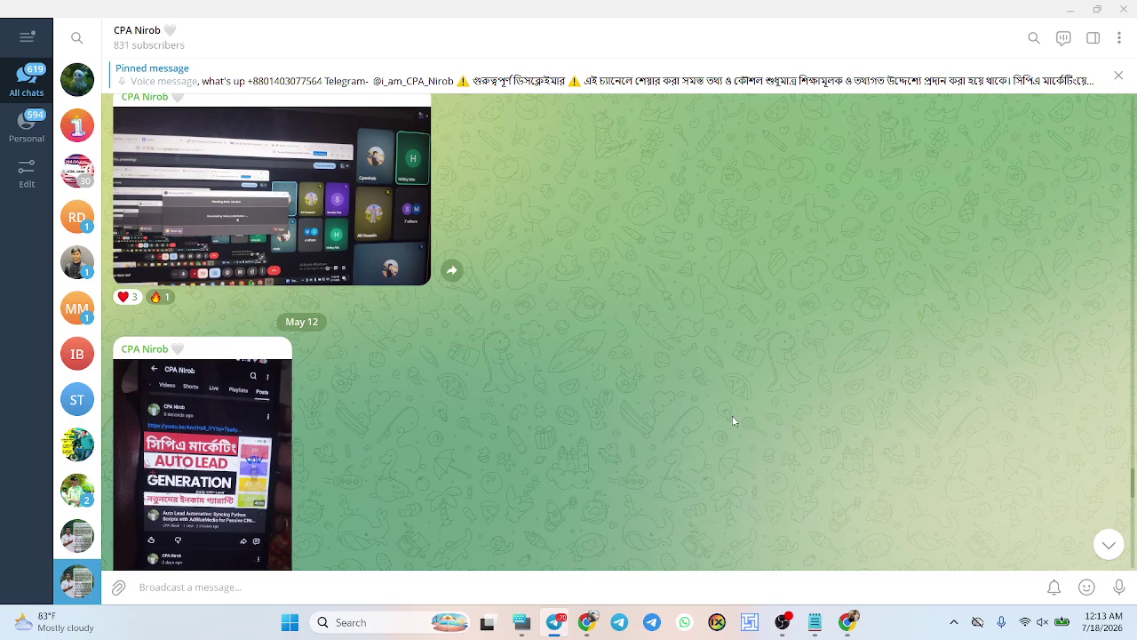
scroll(734, 421, down, 10)
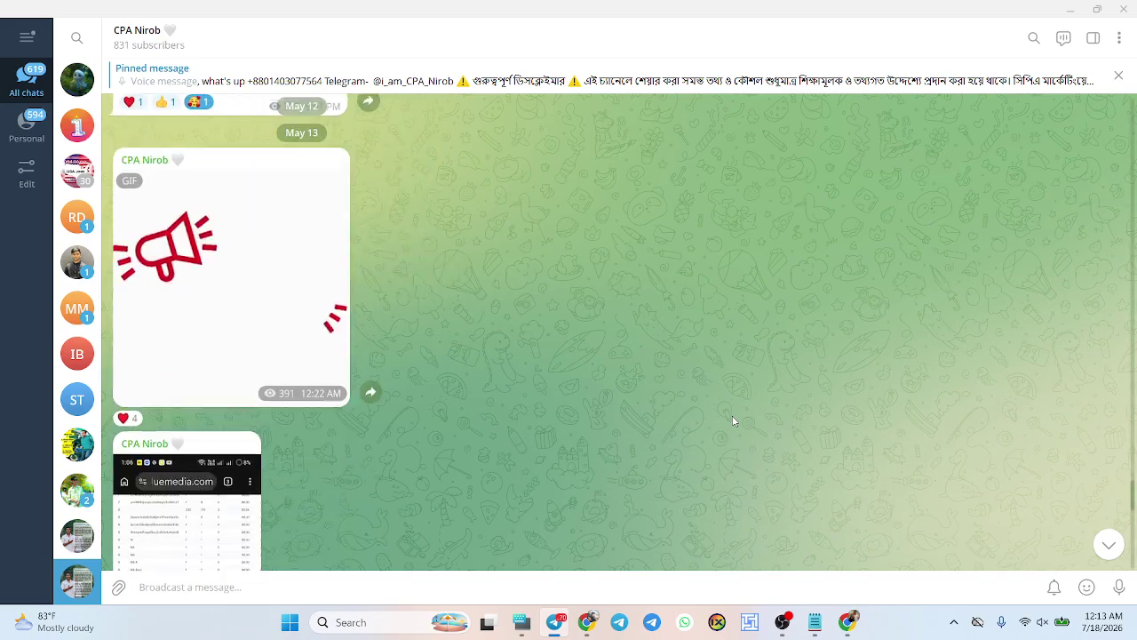
scroll(910, 467, down, 5)
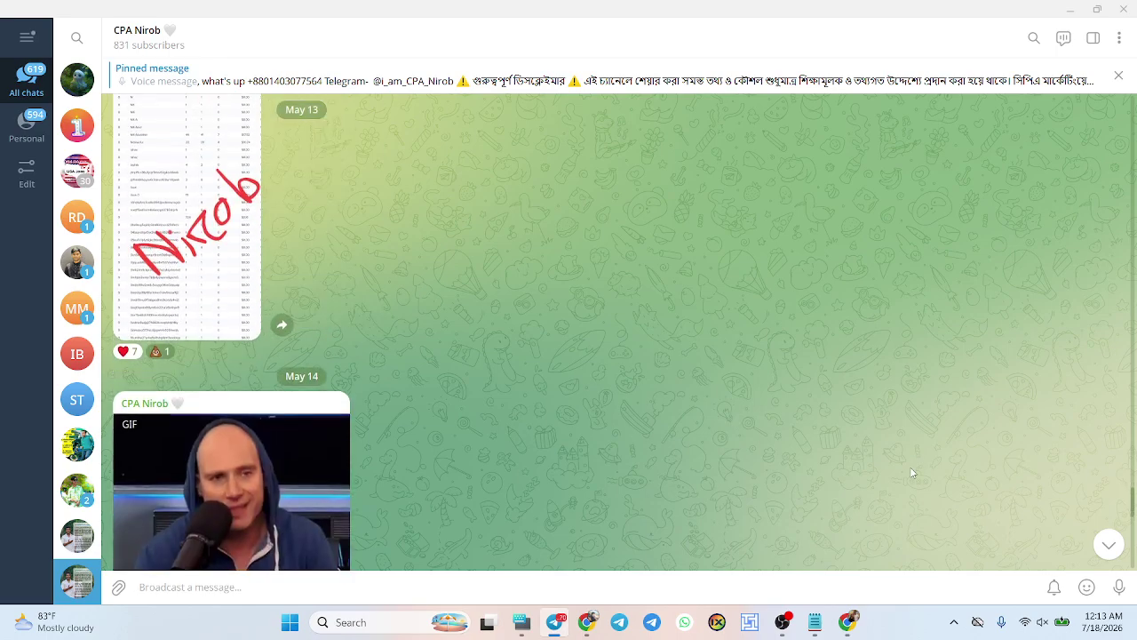
scroll(911, 472, up, 1)
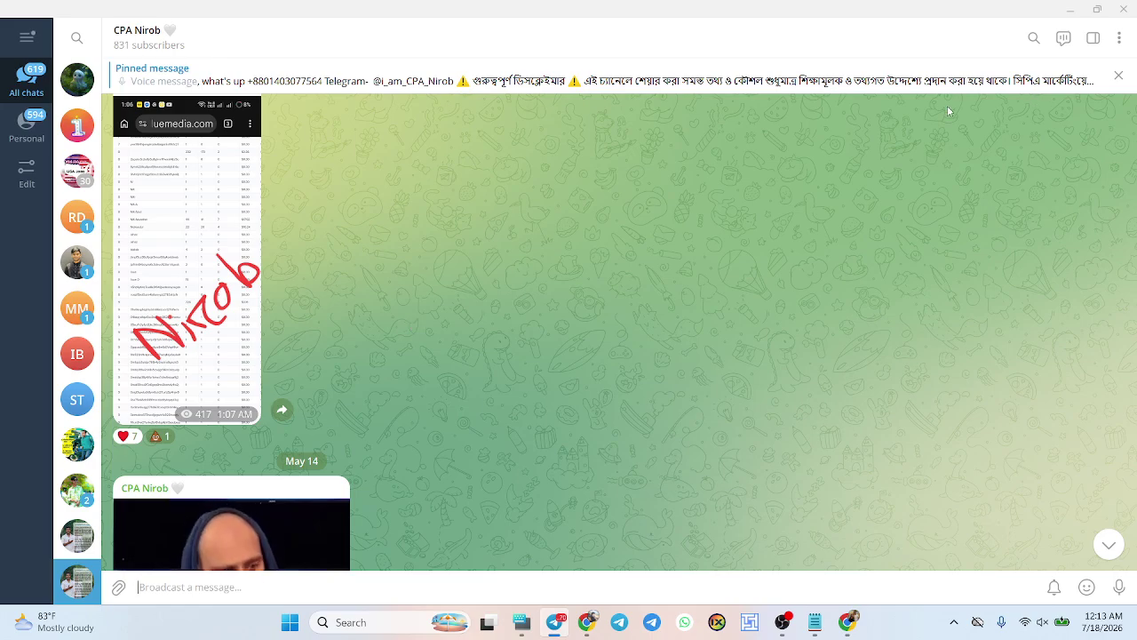
- Browse the channel's posts from May 14 to May 17, including the AdBlueMedia approval e-mail, and jump to the newest post
scroll(837, 178, up, 2)
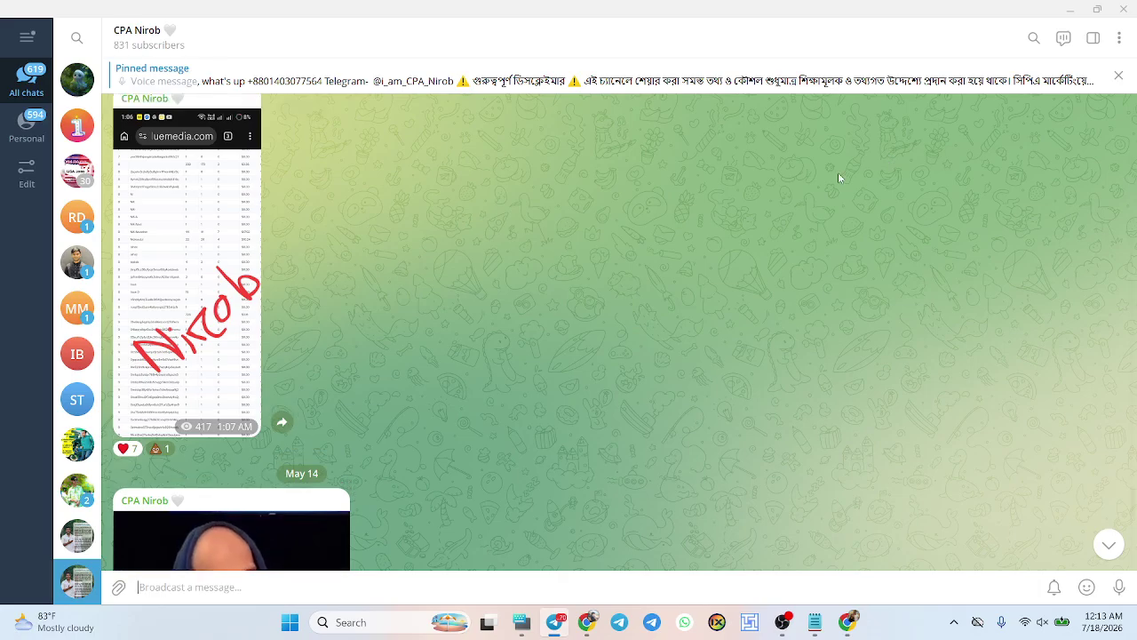
scroll(838, 177, down, 5)
scroll(838, 178, down, 15)
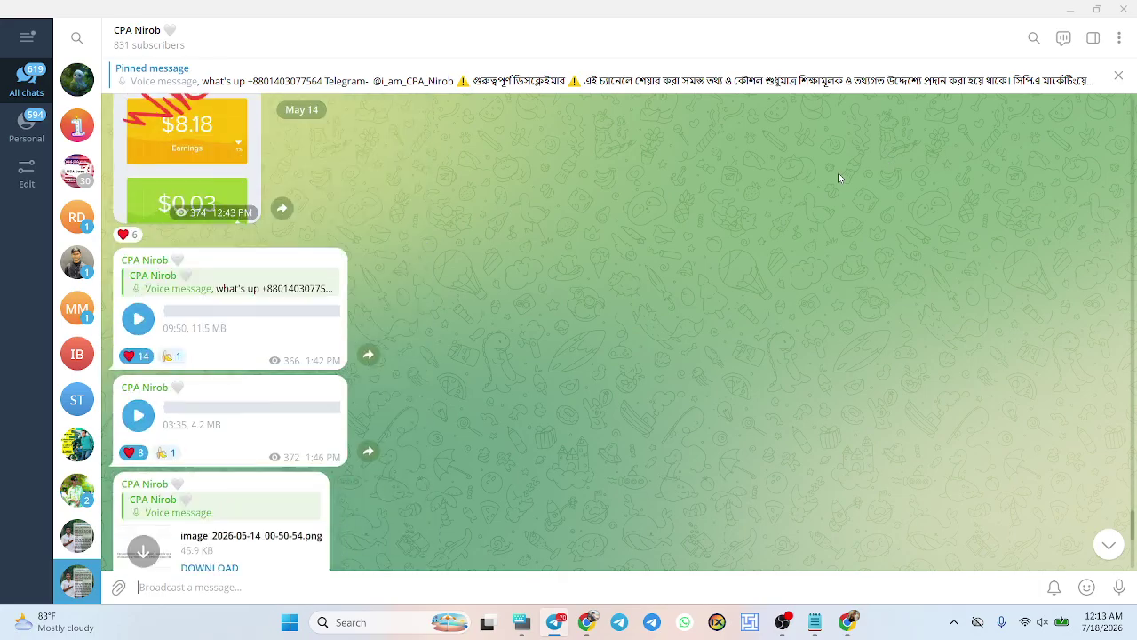
scroll(839, 177, down, 10)
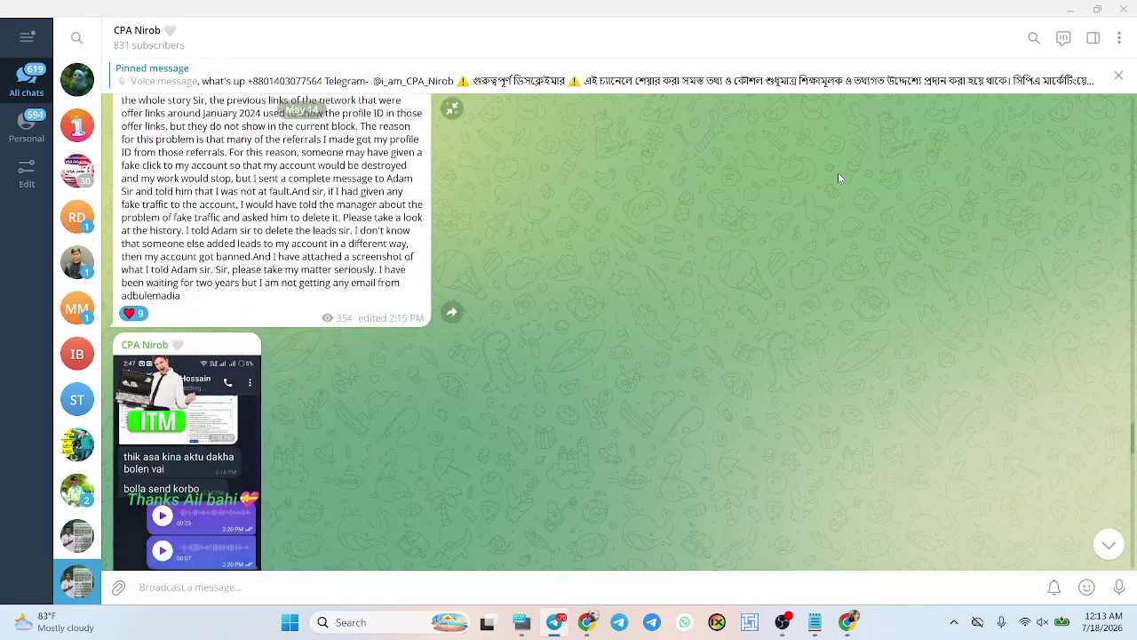
scroll(839, 177, down, 10)
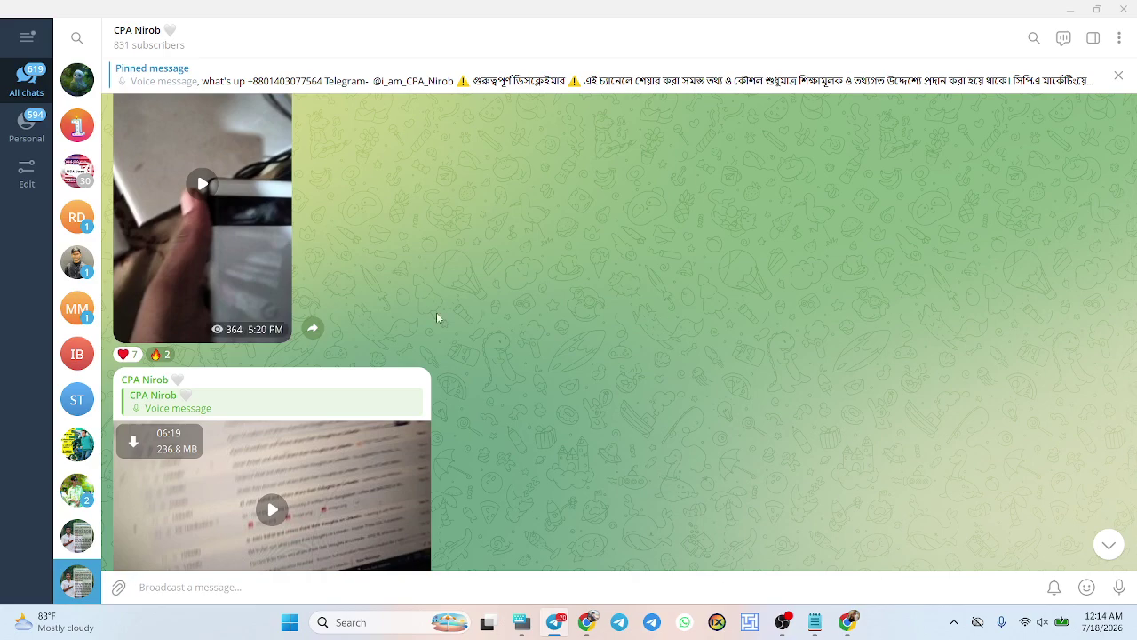
scroll(436, 312, down, 15)
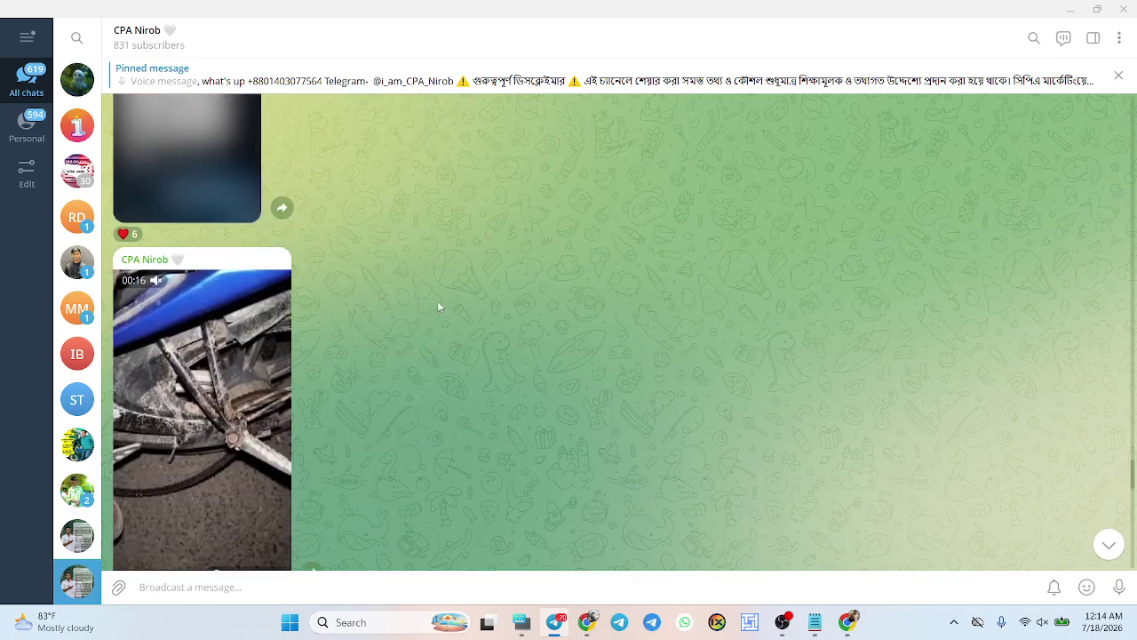
scroll(437, 300, down, 10)
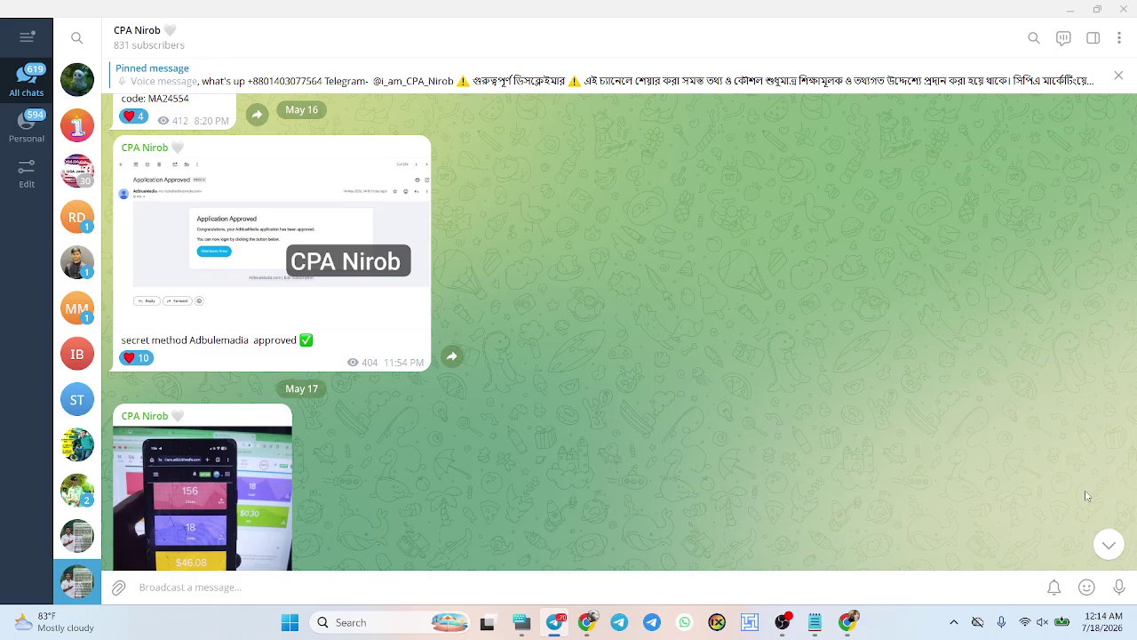
click(1109, 544)
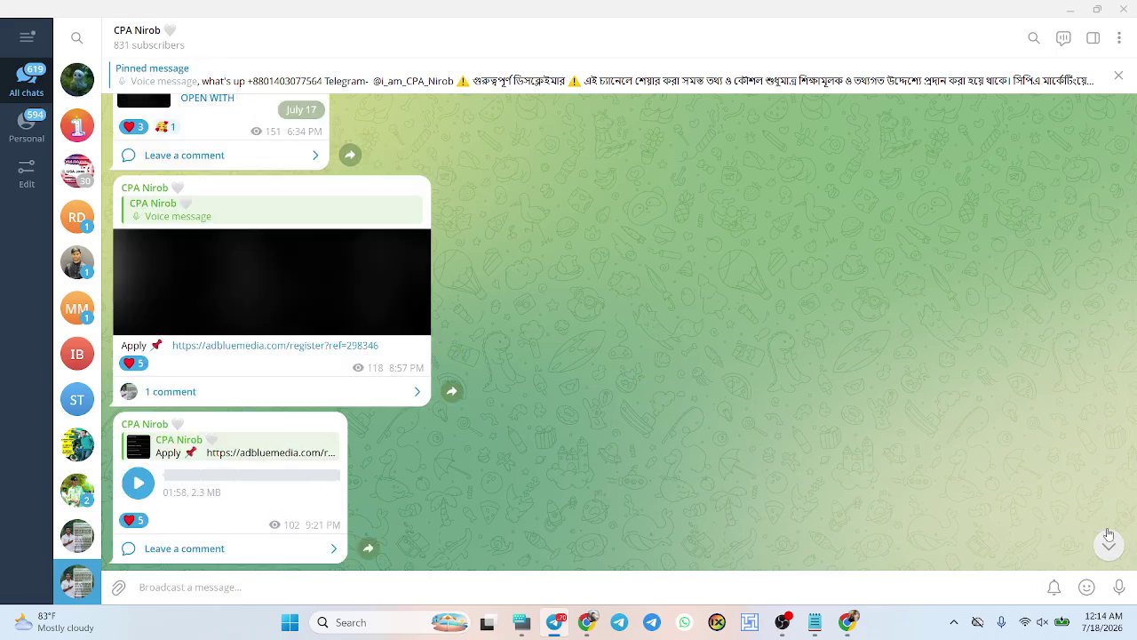
- Switch back to the browser, open the AdBlueMedia publisher dashboard and complete the human verification
click(1069, 7)
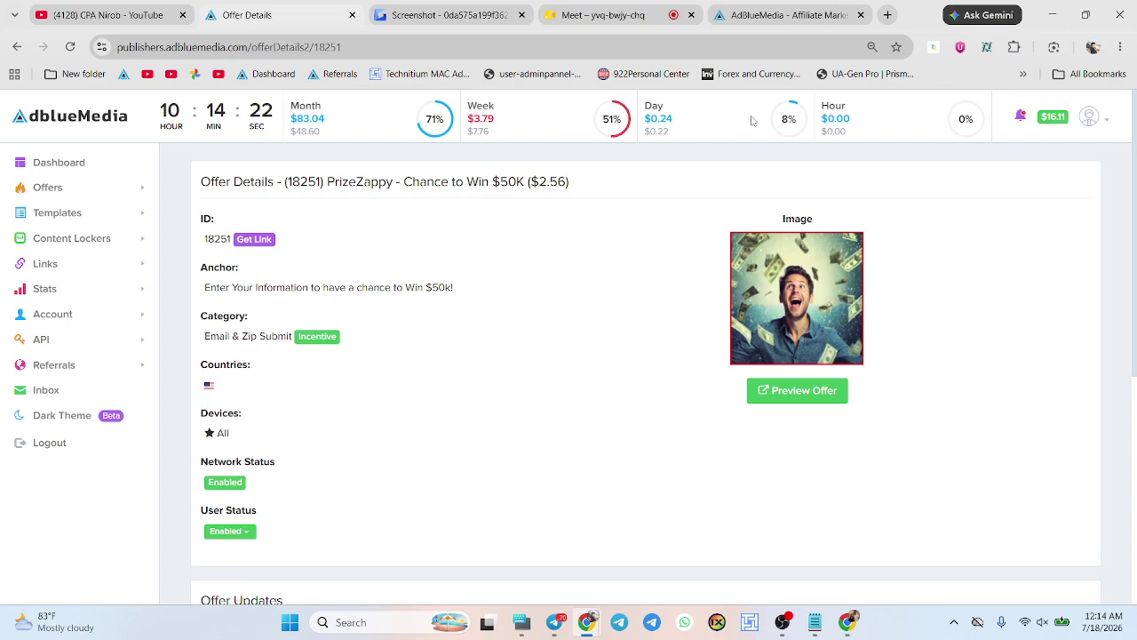
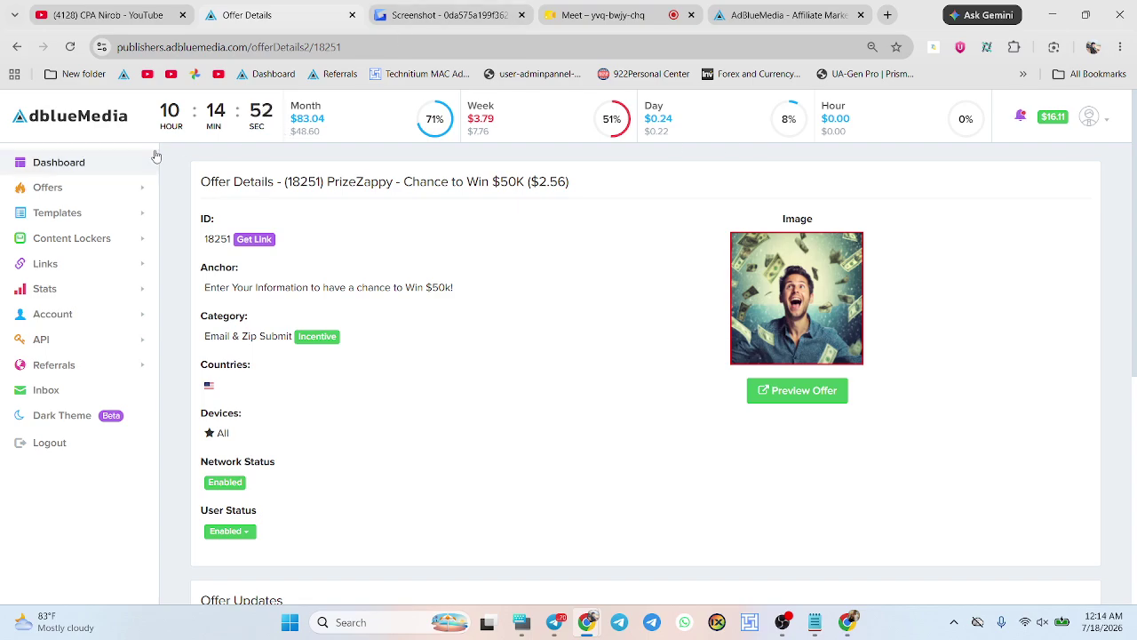
click(125, 162)
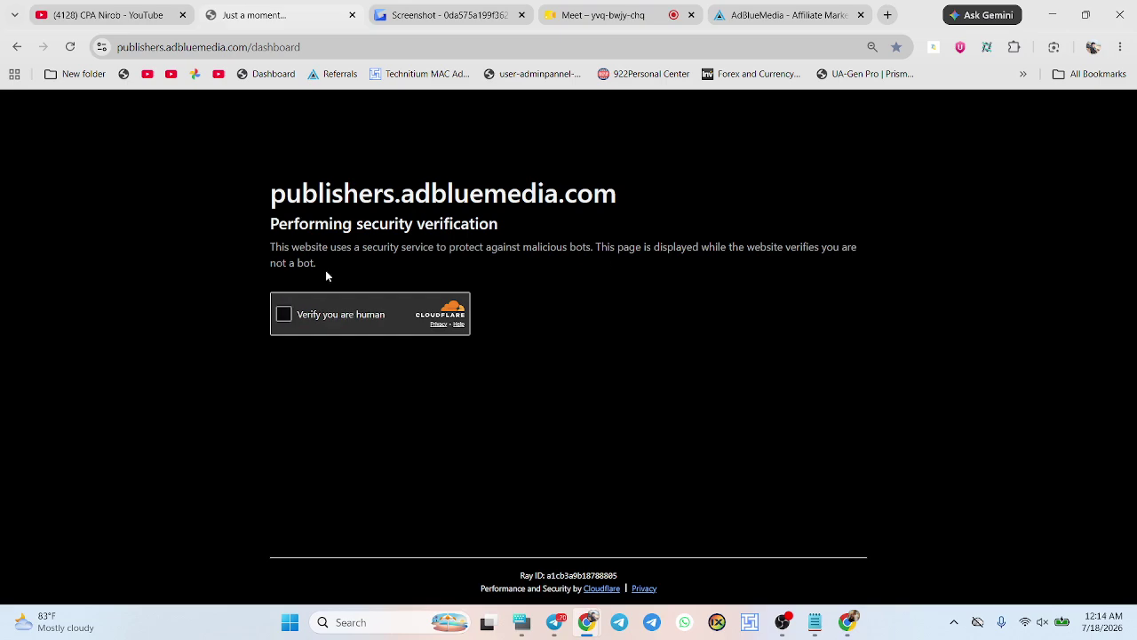
click(284, 315)
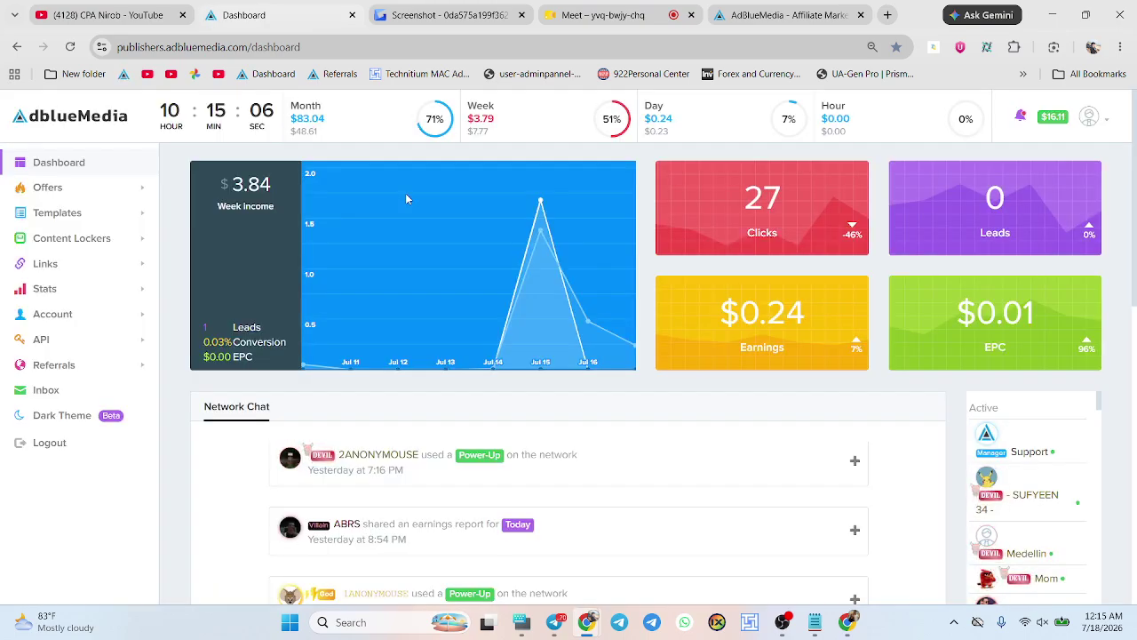
- Look over the dashboard's Network Leads and Offer Updates, and highlight the week income, leads, conversion and EPC figures
scroll(538, 322, down, 5)
scroll(539, 322, down, 6)
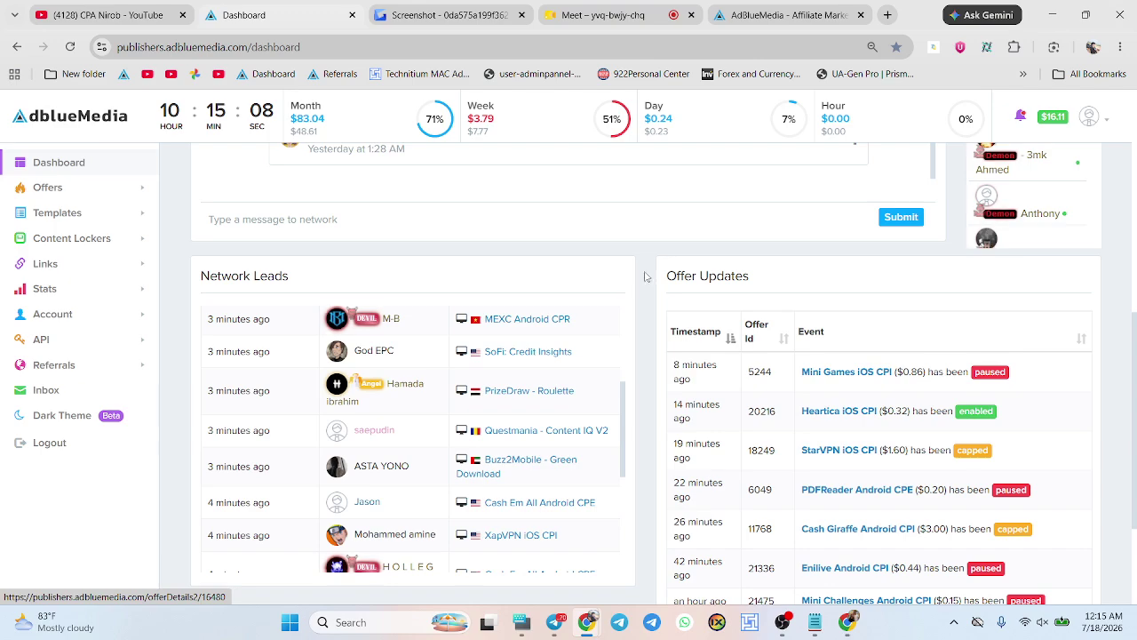
scroll(611, 333, down, 3)
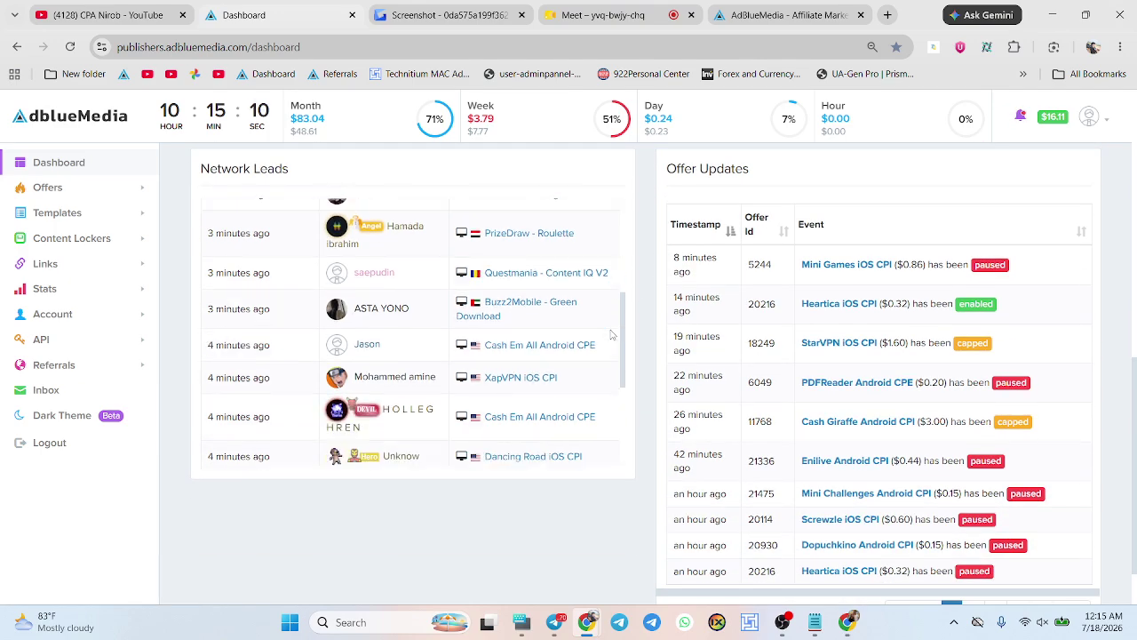
scroll(611, 333, up, 6)
scroll(611, 334, up, 10)
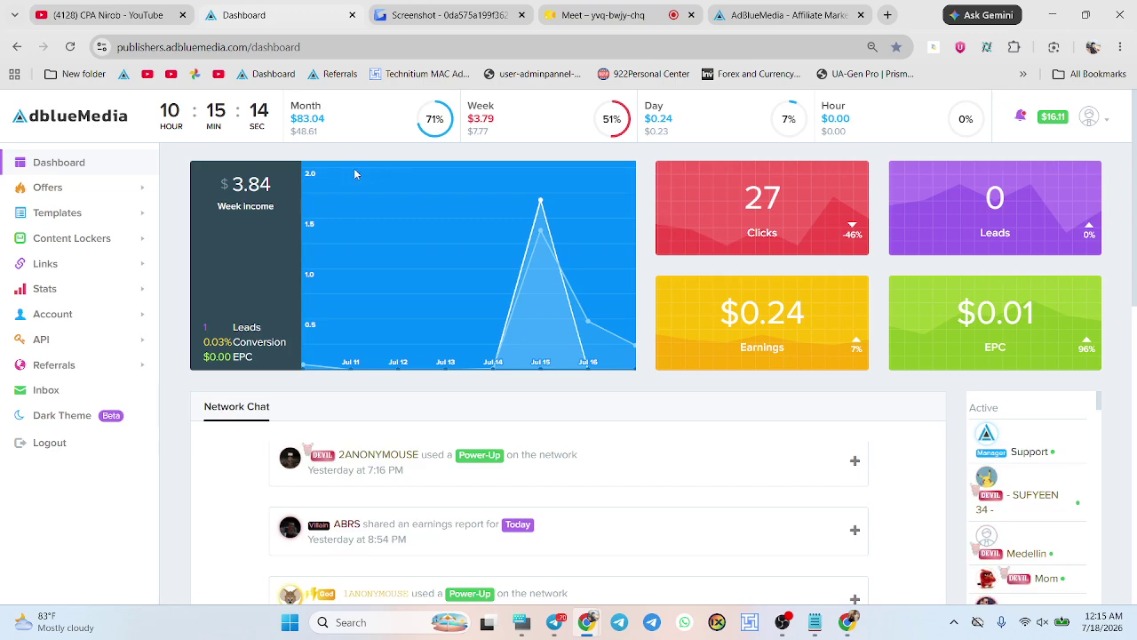
drag(258, 184, 254, 358)
click(234, 182)
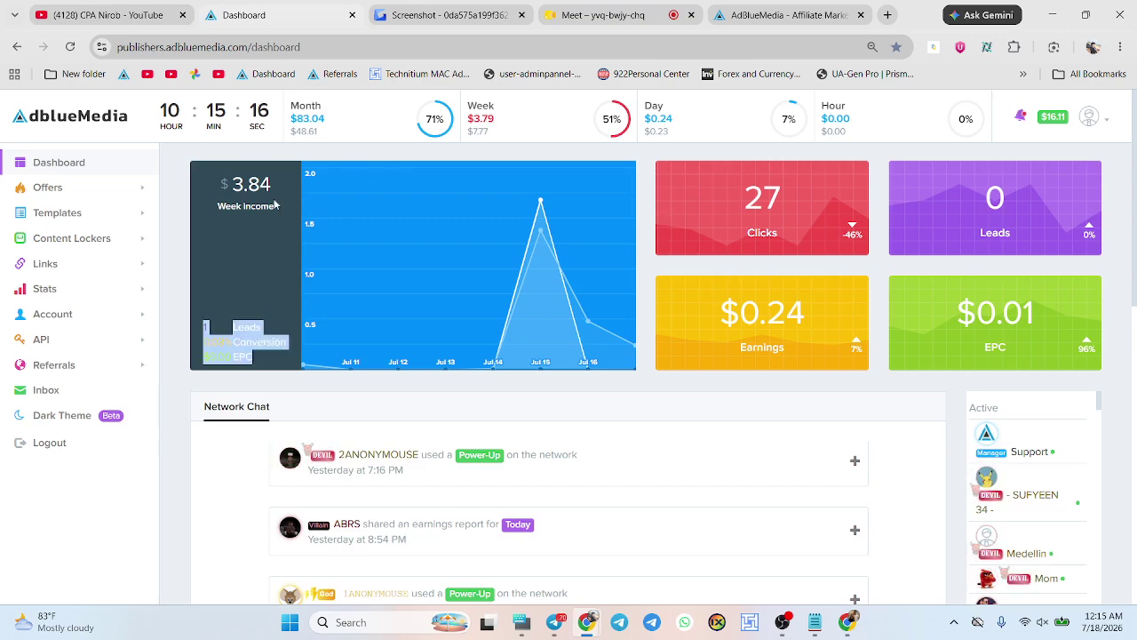
drag(233, 182, 287, 208)
click(287, 208)
- Examine the Network Leads table at a larger zoom, reading its timestamps, users and offers from the newest to the oldest leads
scroll(287, 208, down, 3)
scroll(287, 208, down, 5)
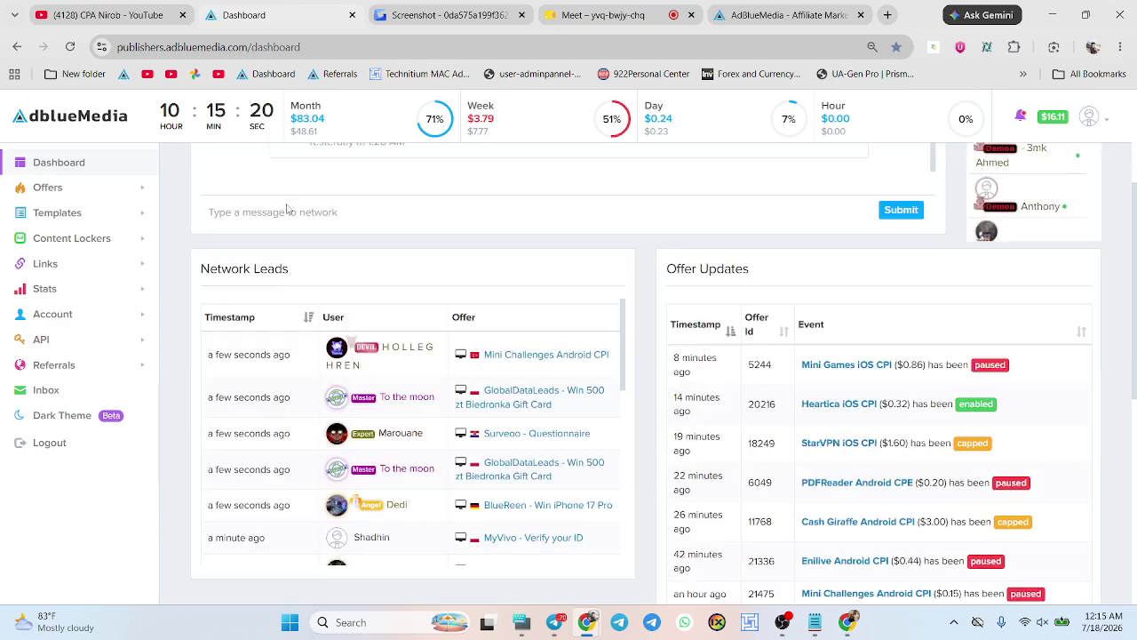
scroll(287, 208, down, 5)
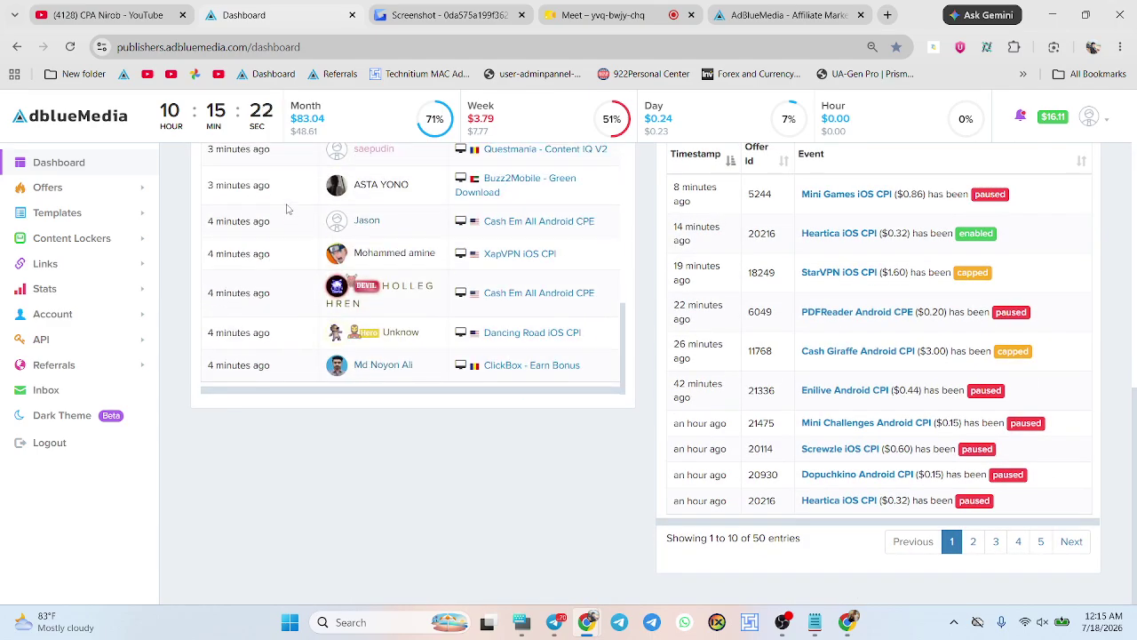
scroll(287, 208, up, 5)
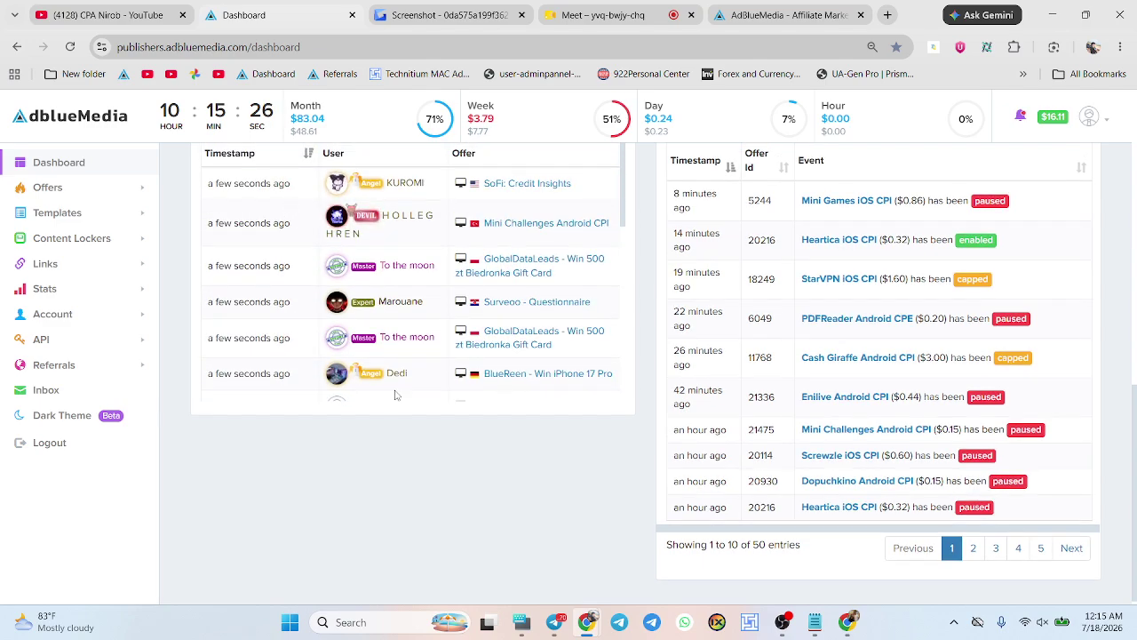
scroll(394, 452, up, 5)
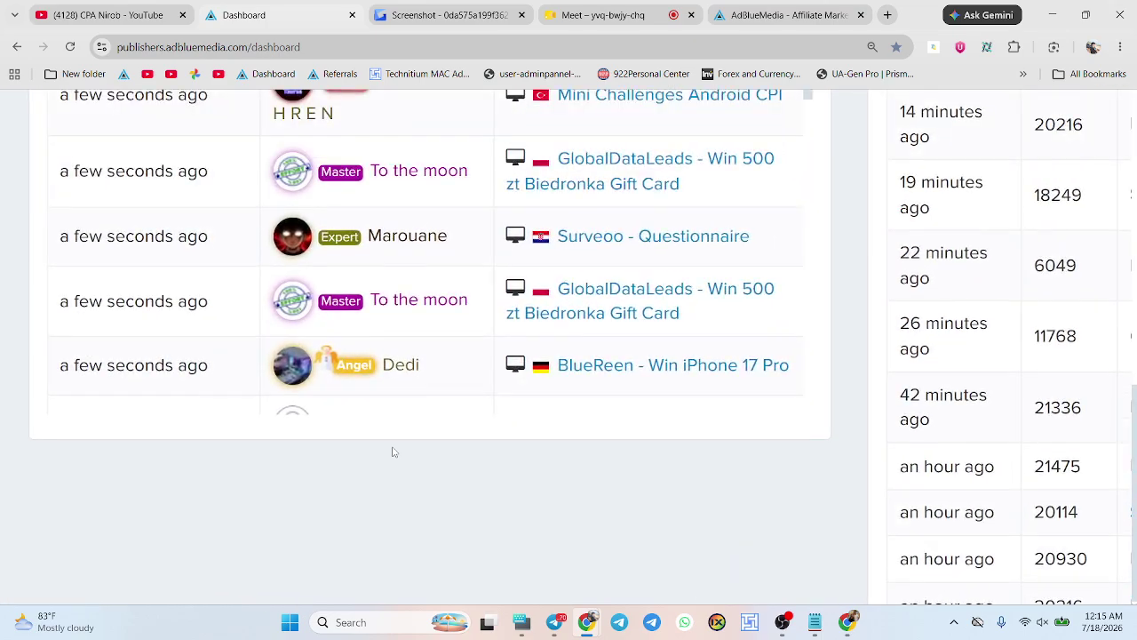
scroll(394, 451, up, 2)
scroll(438, 374, down, 2)
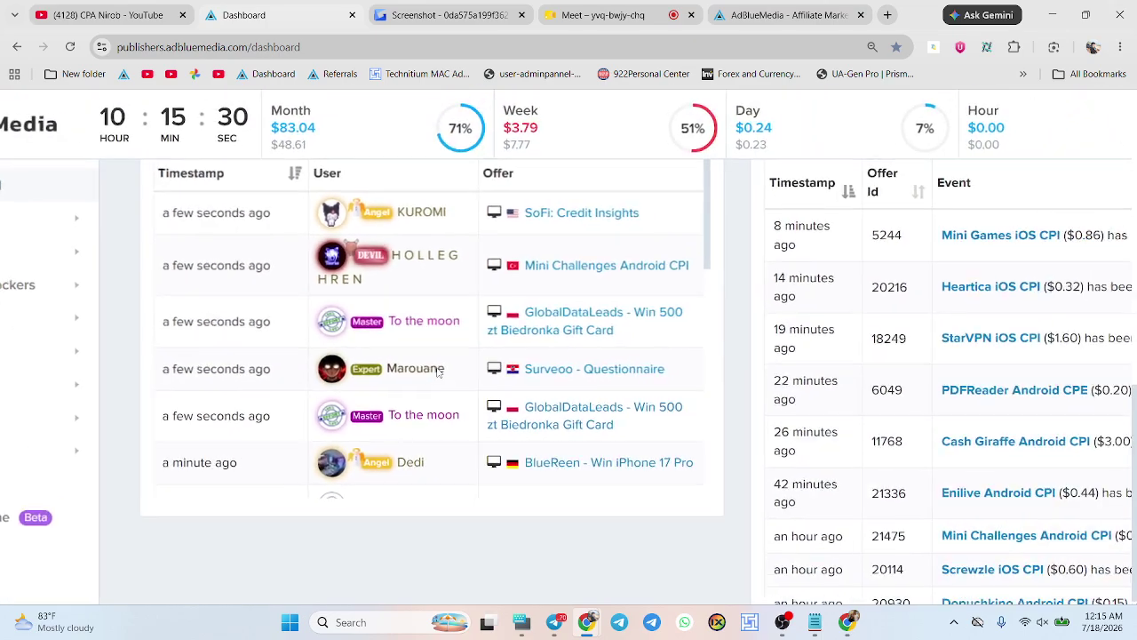
scroll(438, 374, down, 8)
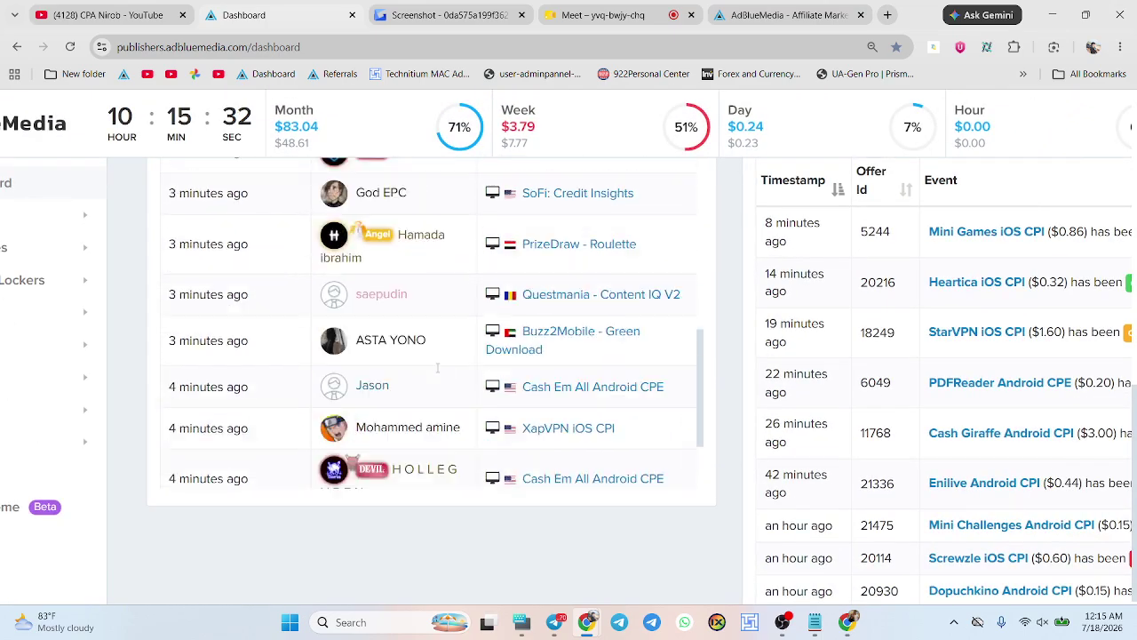
scroll(438, 367, down, 3)
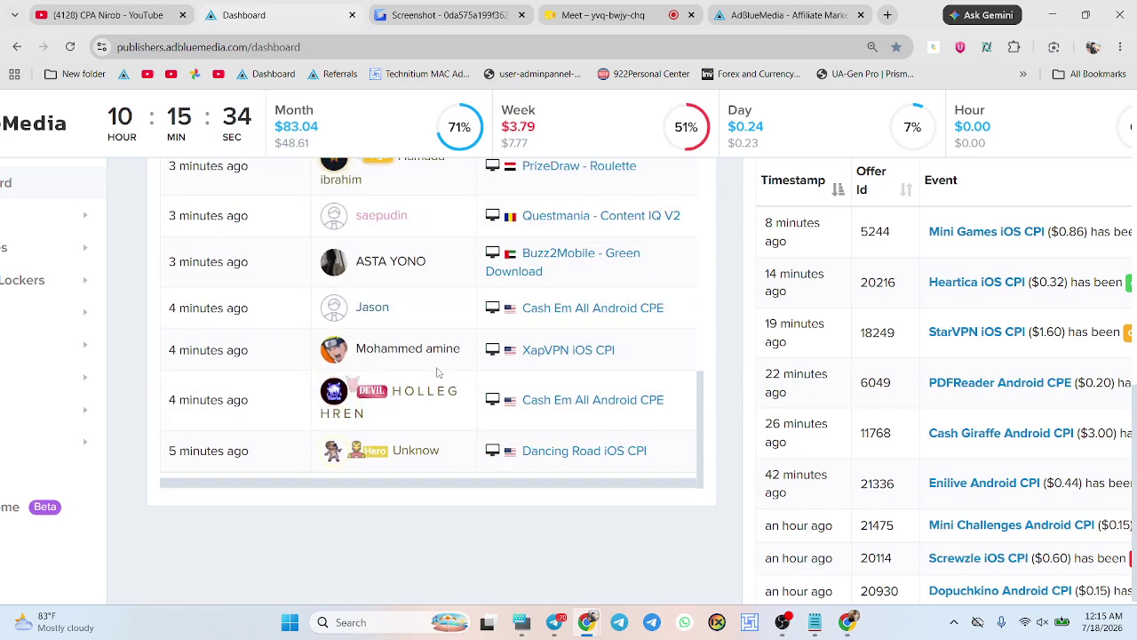
scroll(438, 373, up, 5)
scroll(438, 370, up, 2)
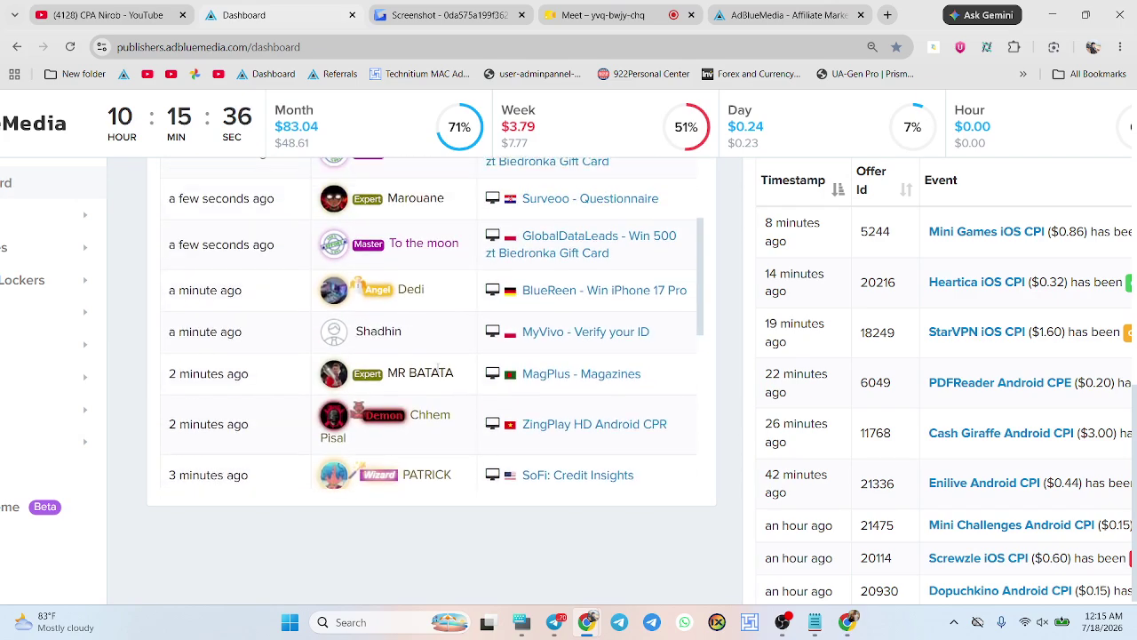
scroll(438, 374, up, 3)
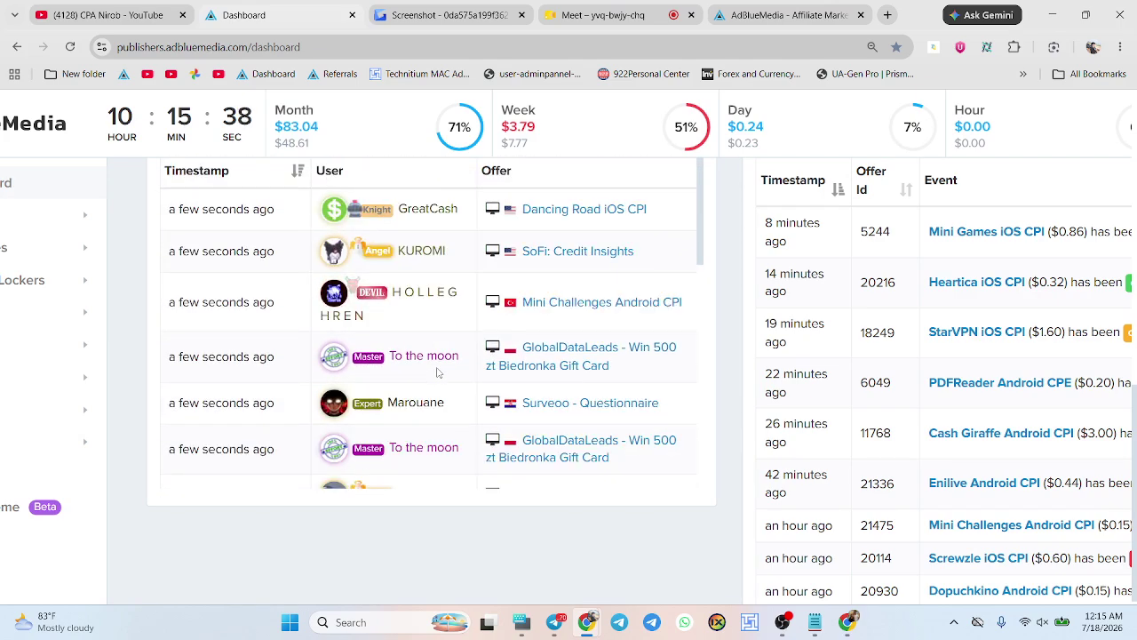
scroll(437, 373, down, 3)
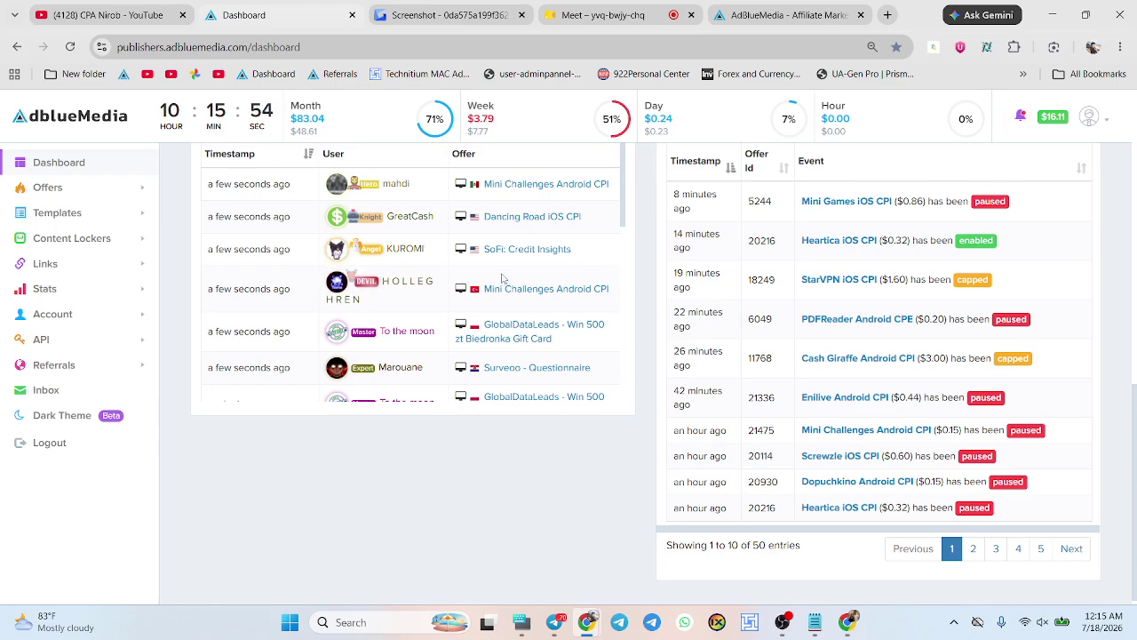
- Review the Network Chat and the dashboard's income summary, and check the Network Leads table again for new entries
scroll(504, 280, up, 2)
scroll(498, 278, down, 2)
scroll(499, 278, up, 4)
scroll(499, 278, up, 5)
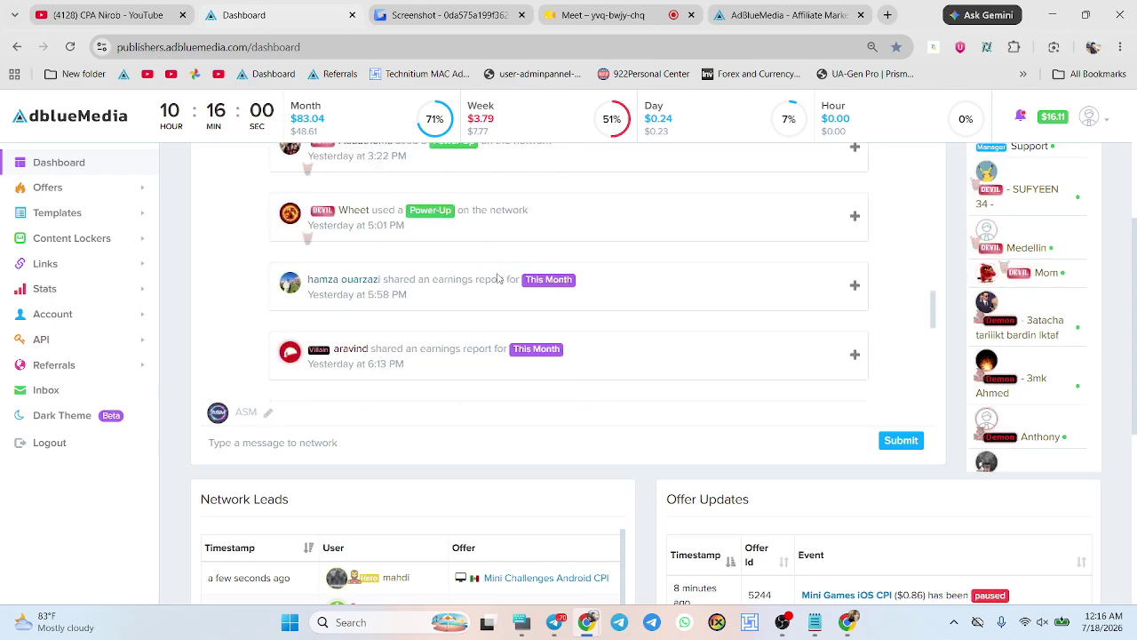
scroll(673, 430, up, 3)
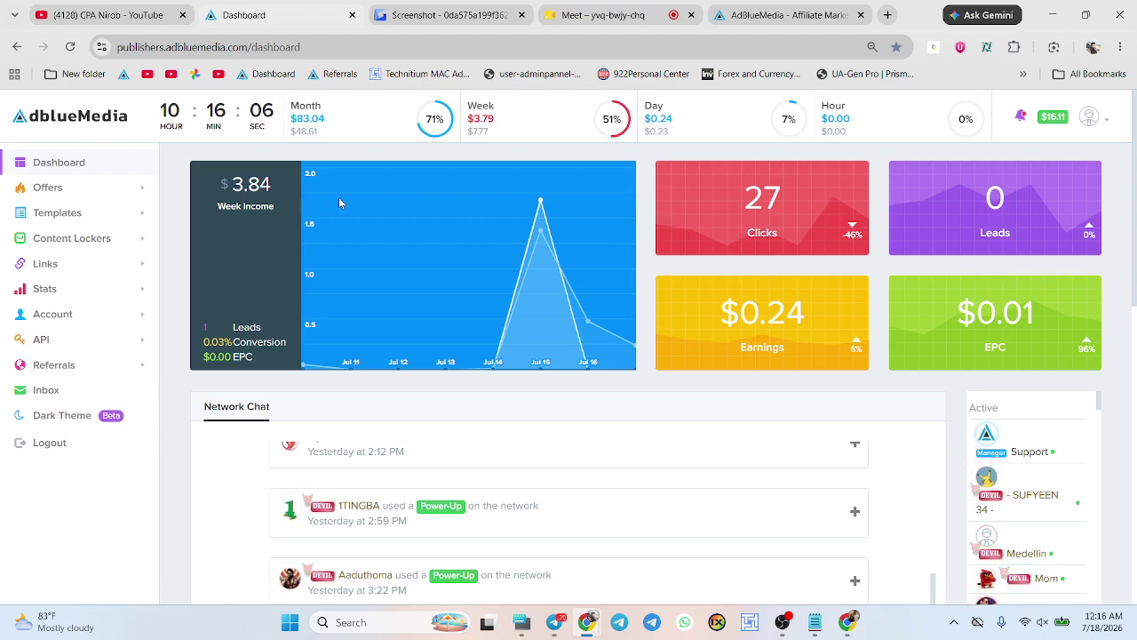
scroll(338, 197, down, 6)
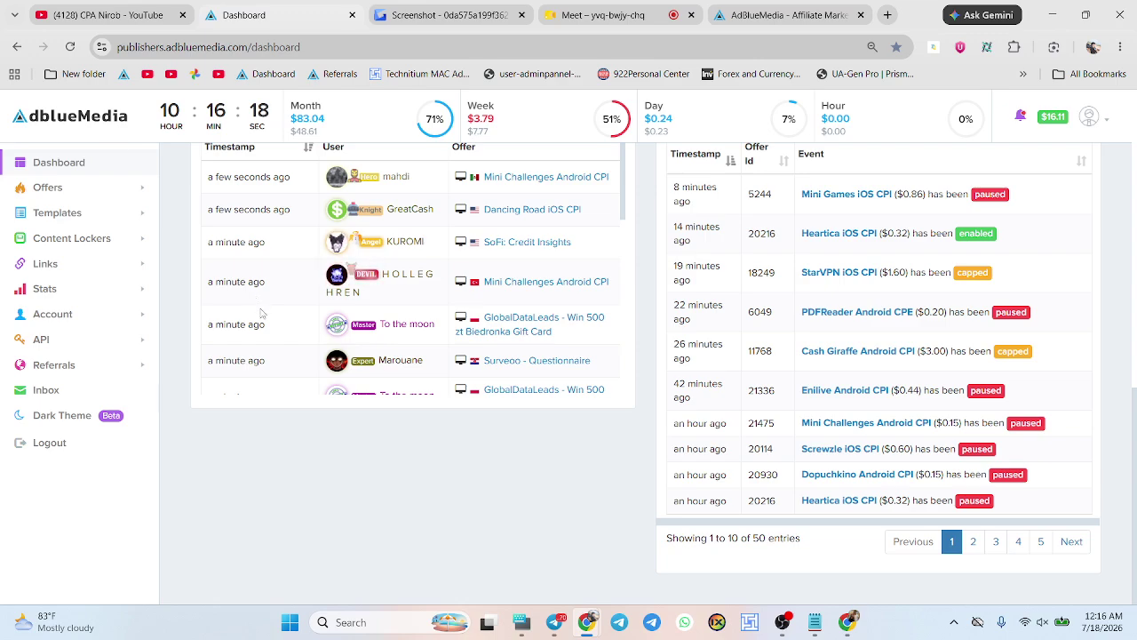
triple_click(262, 312)
click(262, 312)
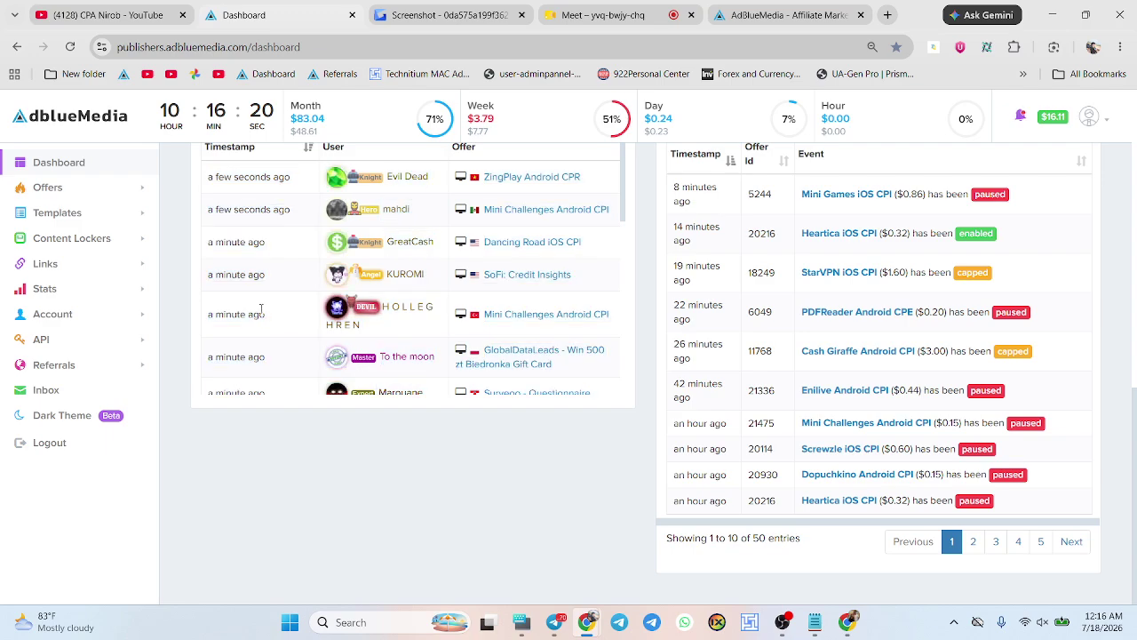
scroll(261, 308, up, 3)
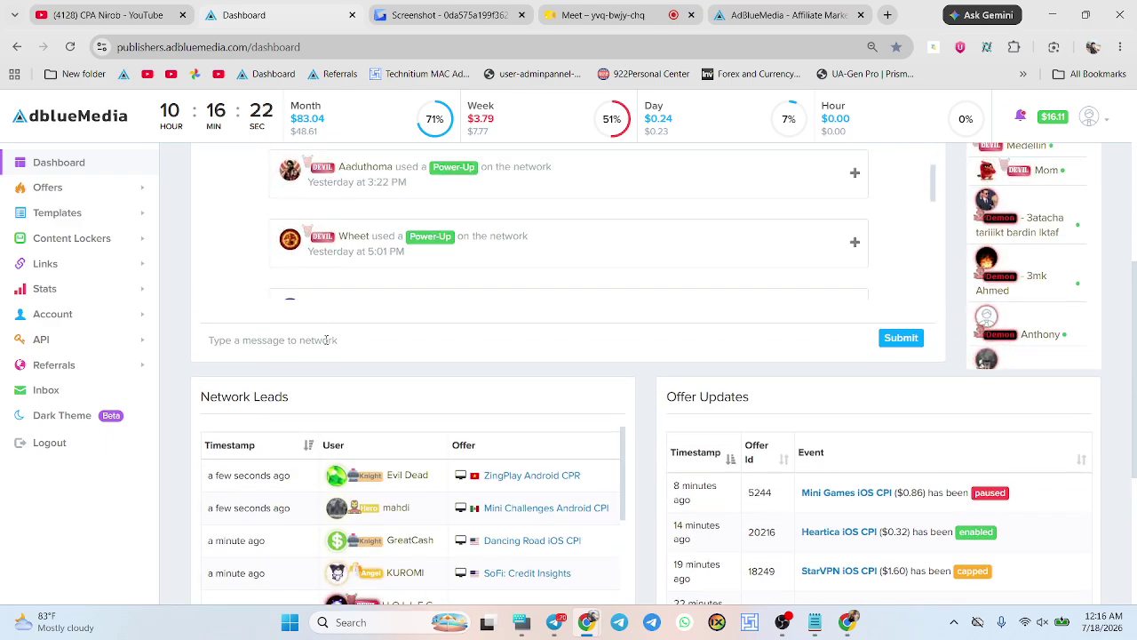
scroll(517, 262, up, 5)
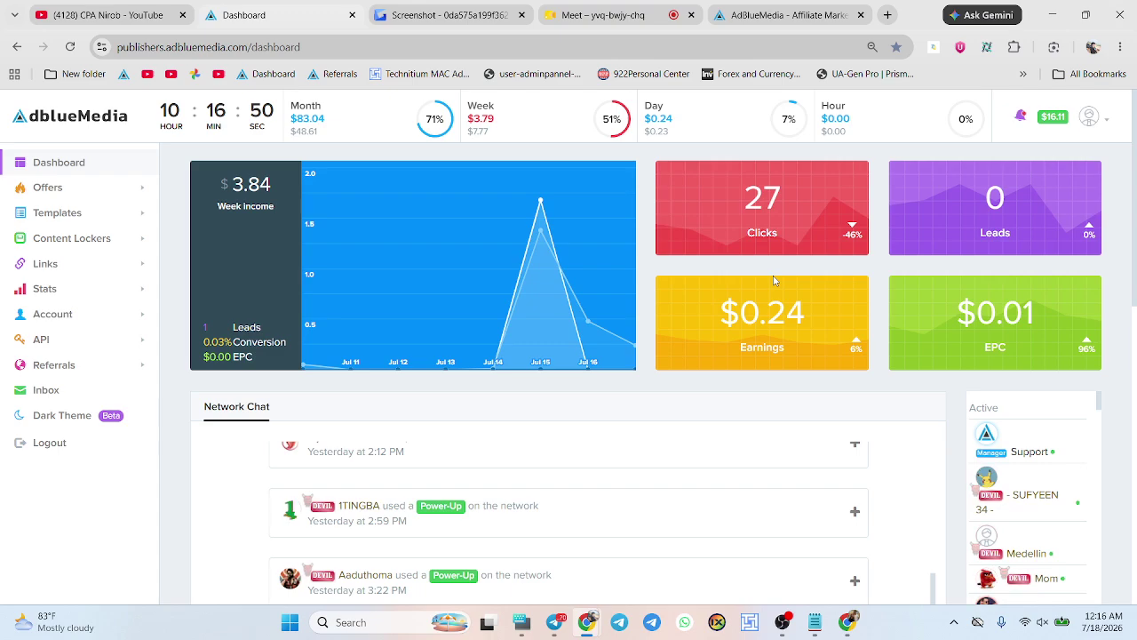
- Show the Telegram channel's newest posts, switch back to the AdBlueMedia dashboard and highlight the month's earnings figure
click(553, 622)
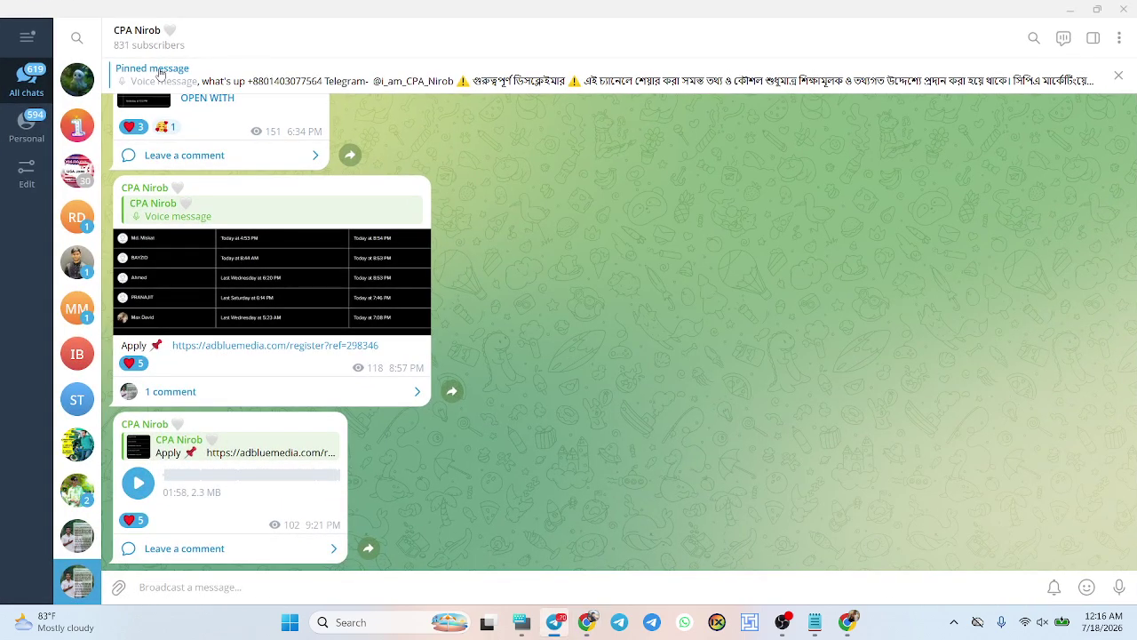
click(1067, 8)
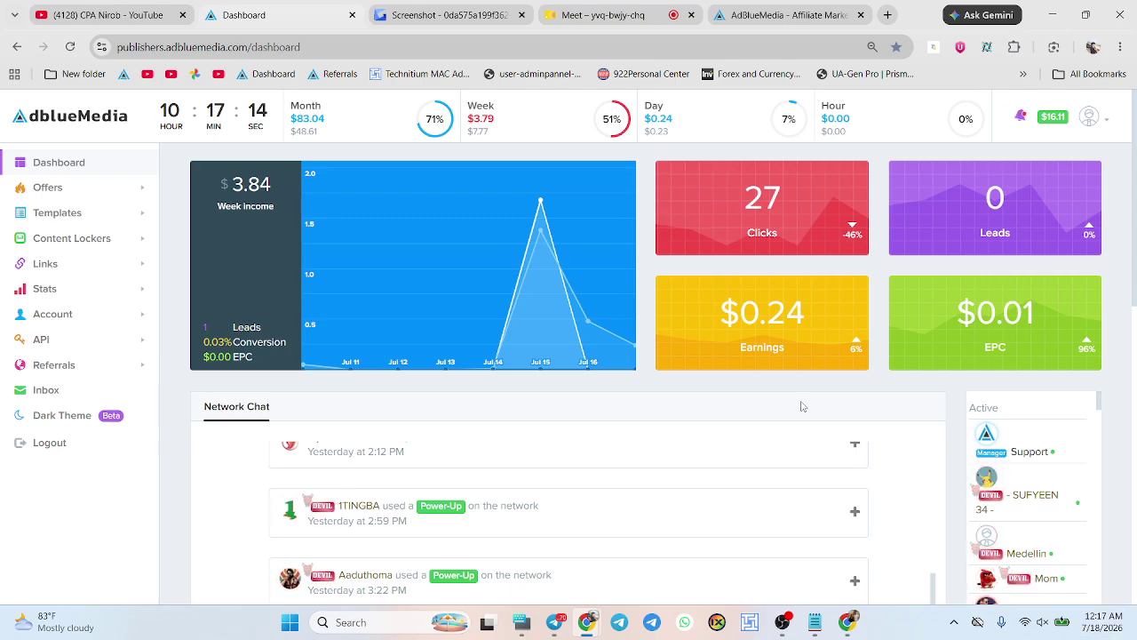
drag(302, 120, 354, 119)
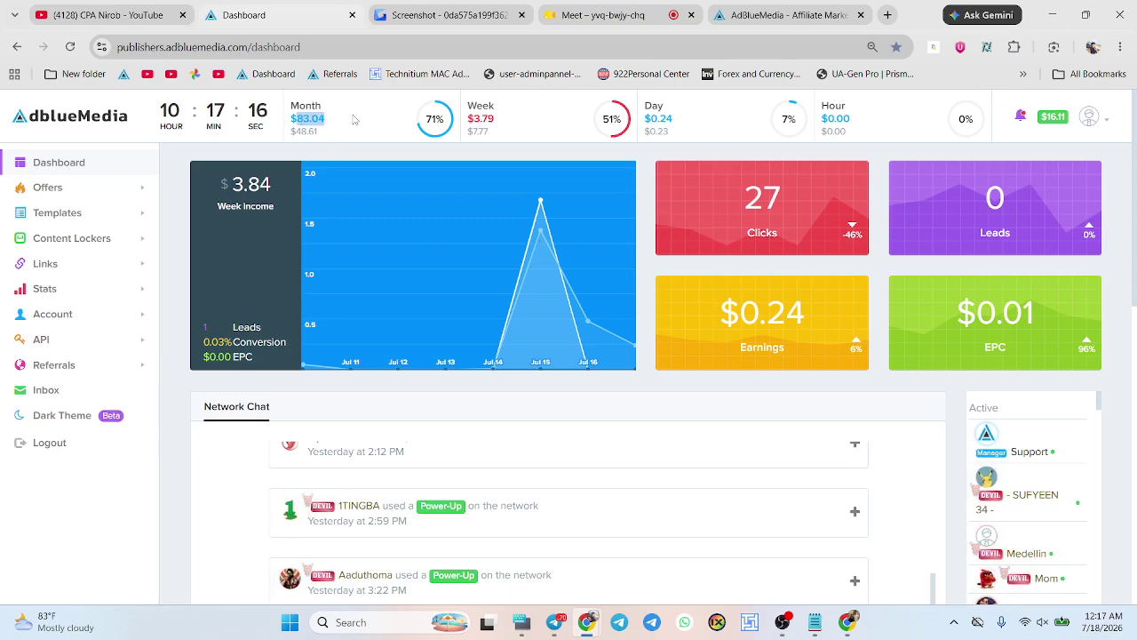
click(362, 119)
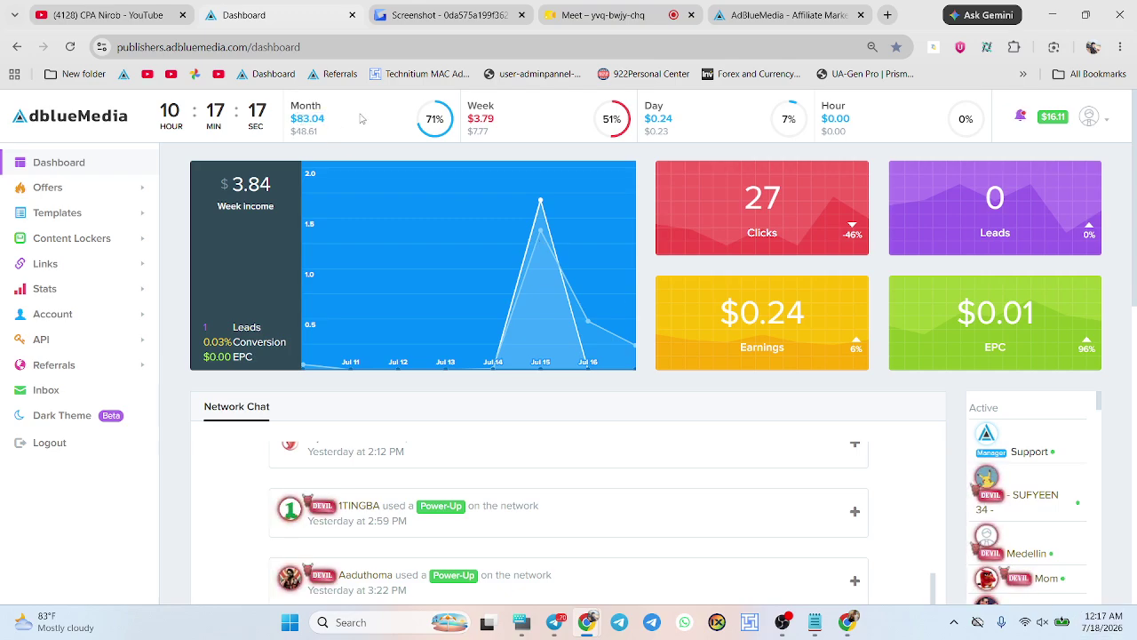
- Open the account's Payments page and examine the Date, Amount and Status columns of the payment history at a larger zoom
click(77, 315)
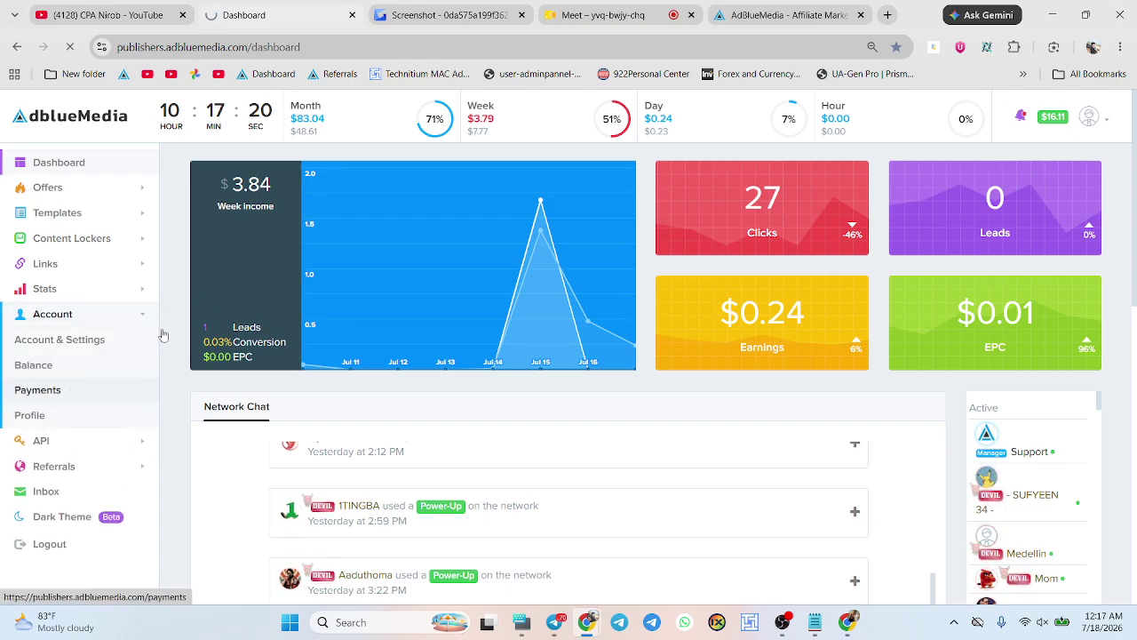
click(70, 389)
scroll(328, 213, down, 10)
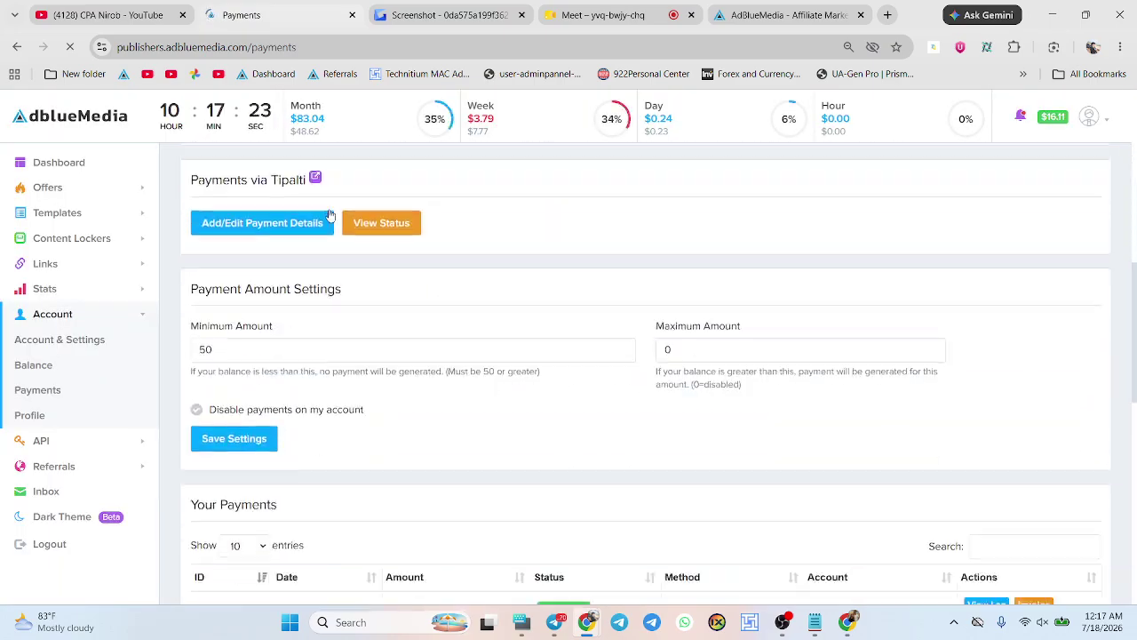
scroll(381, 309, up, 5)
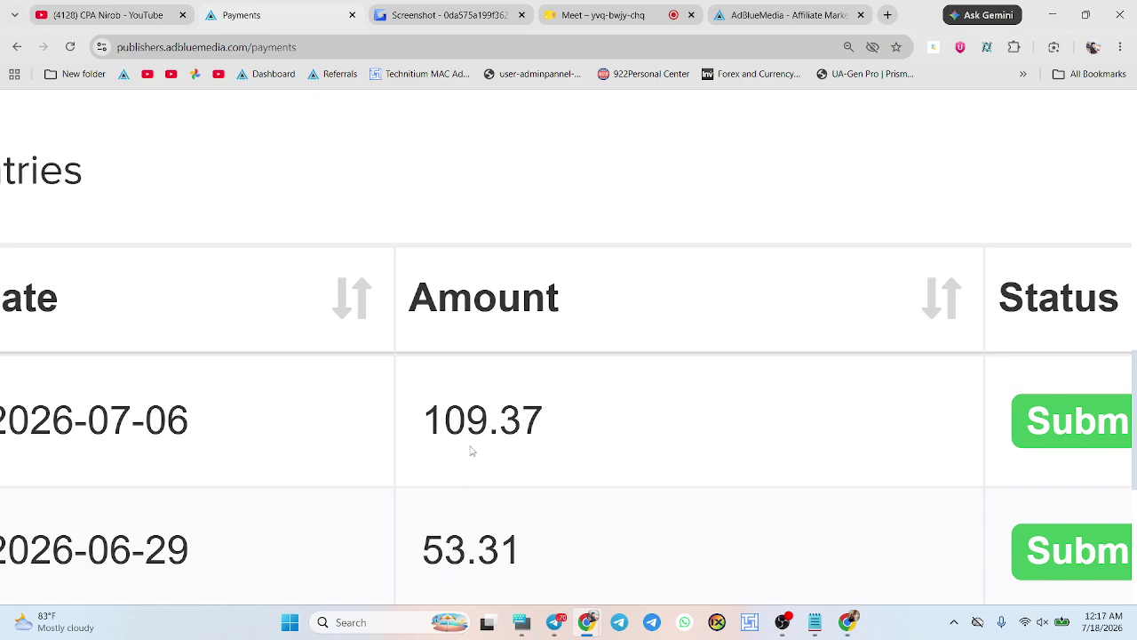
scroll(472, 450, down, 5)
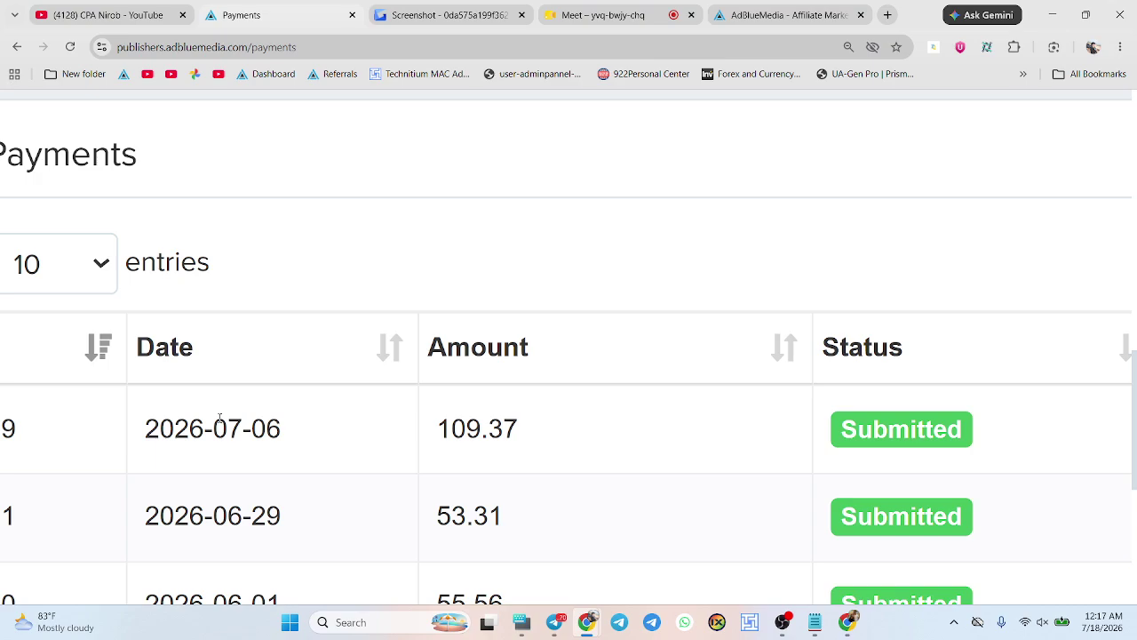
- Highlight the dates of the two newest payments, then return to the dashboard's Network Chat and income summary
drag(220, 418, 300, 433)
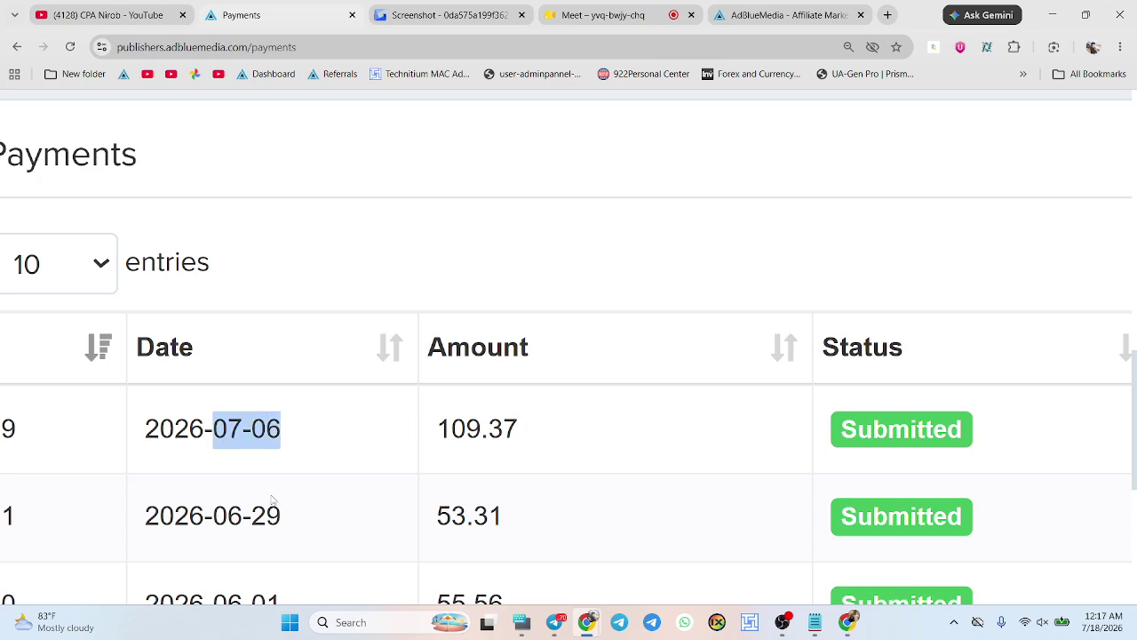
drag(235, 514, 298, 525)
click(502, 504)
scroll(502, 504, down, 6)
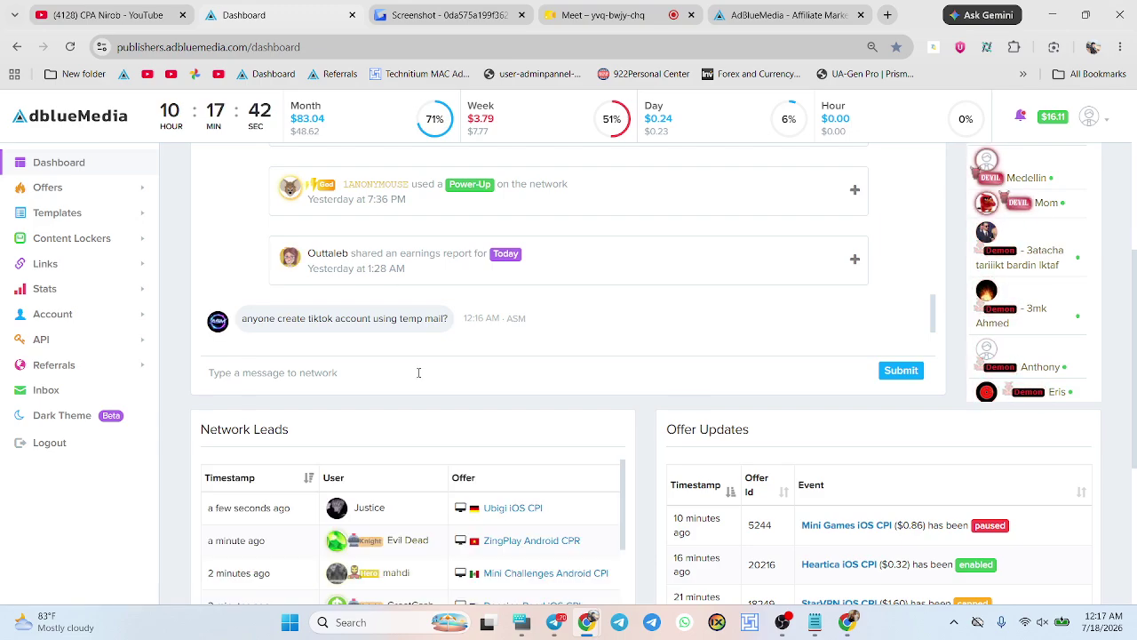
scroll(418, 374, up, 5)
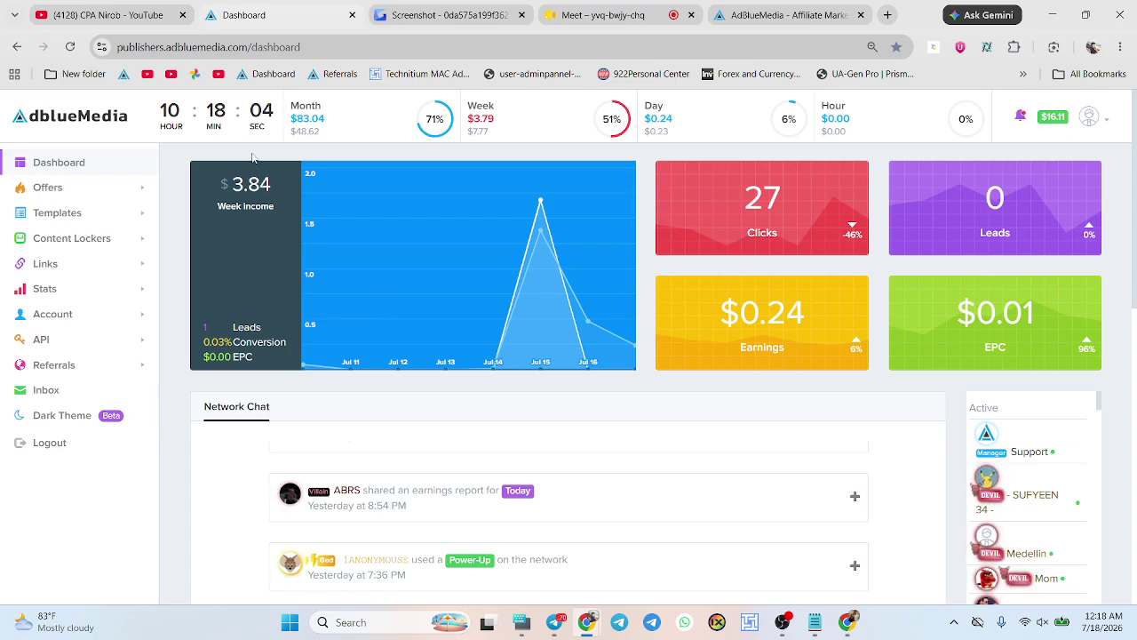
- Switch to the YouTube channel's videos page, look over its header and newest videos, and dismiss the incoming message pop-ups
click(113, 5)
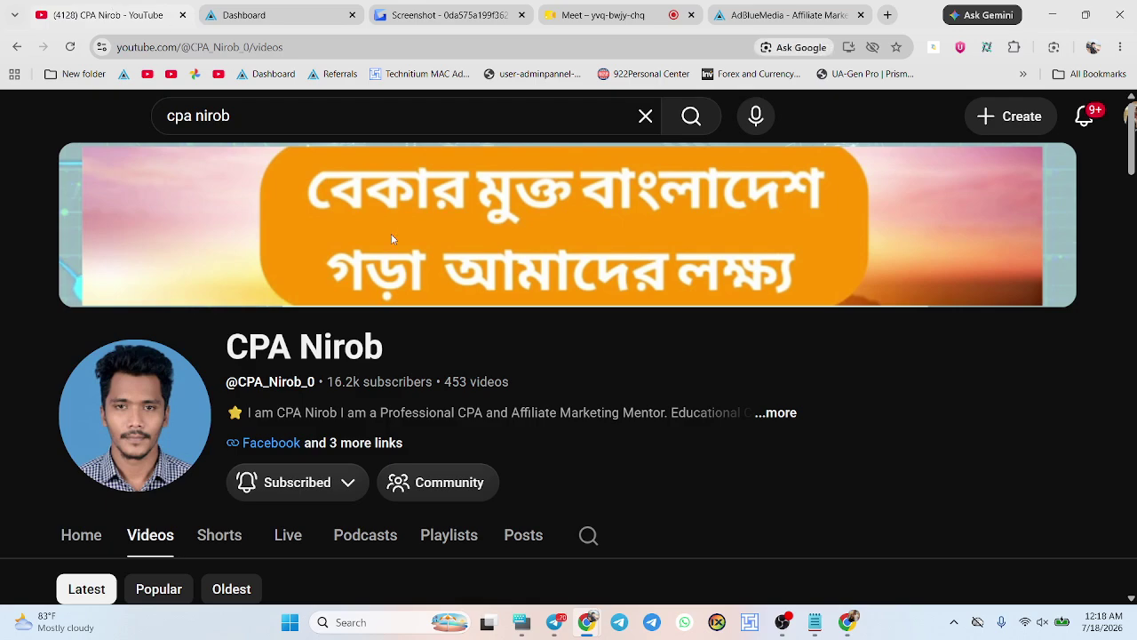
scroll(352, 342, down, 2)
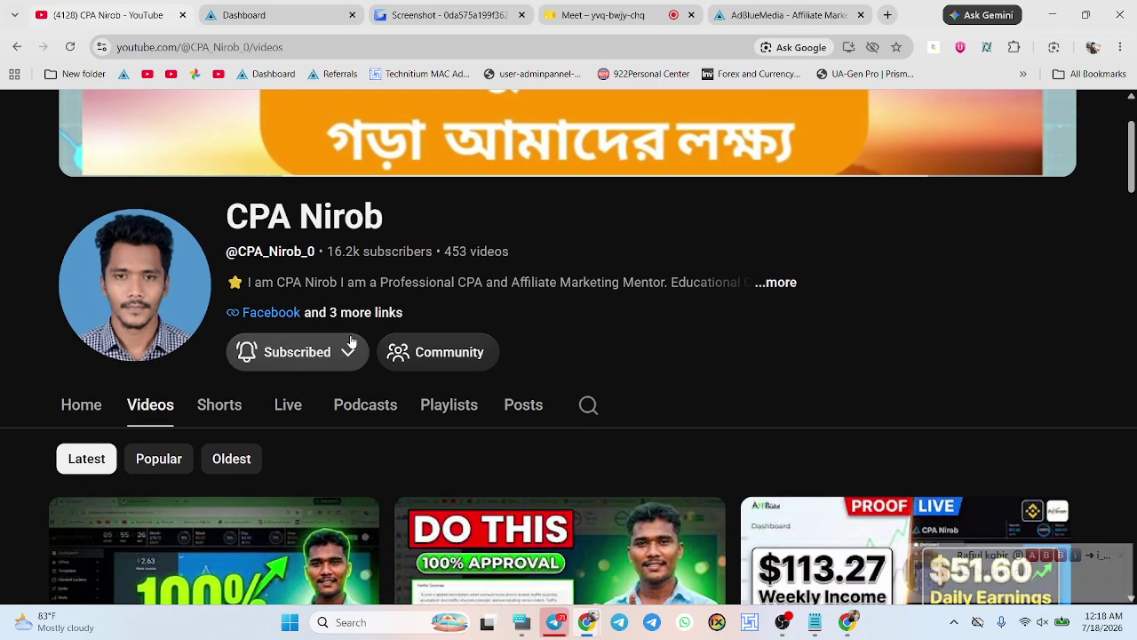
scroll(542, 199, up, 2)
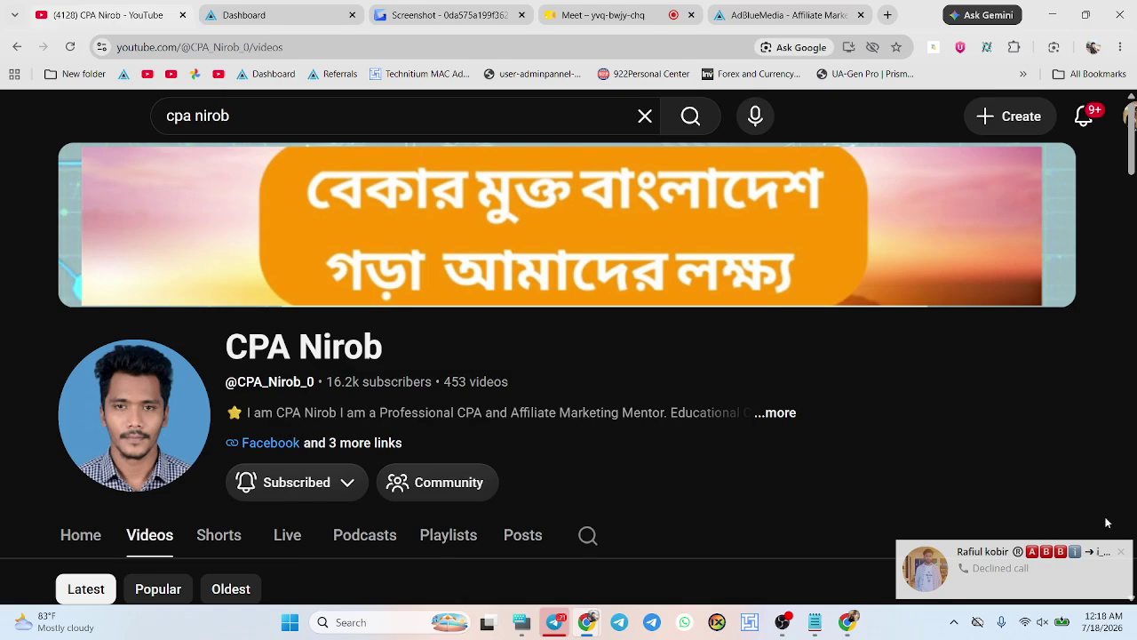
click(1122, 554)
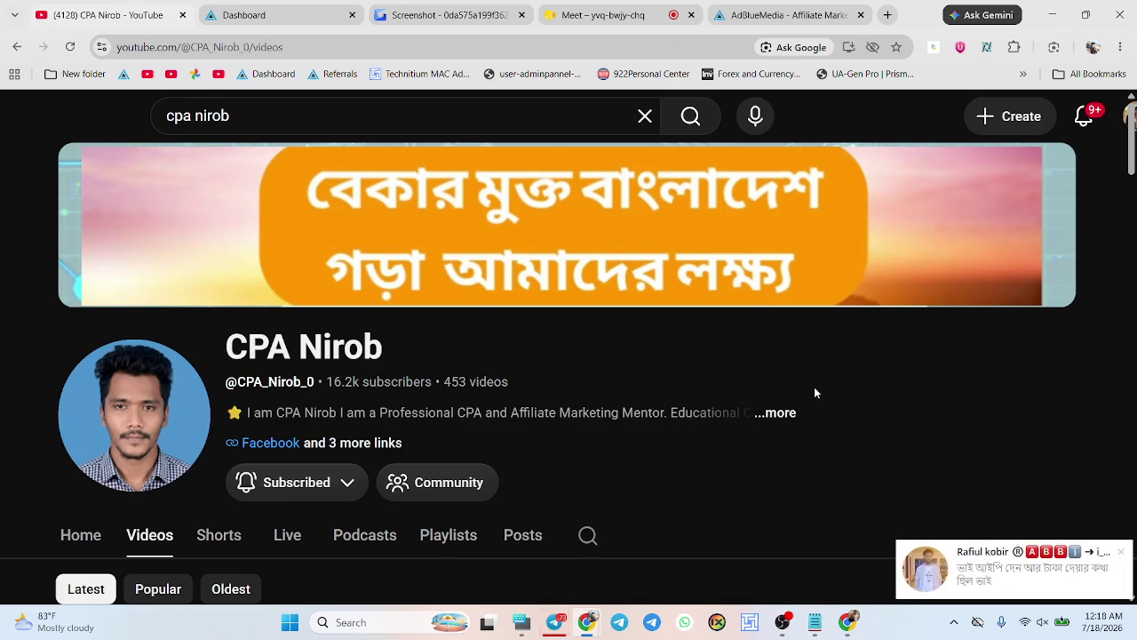
click(1122, 552)
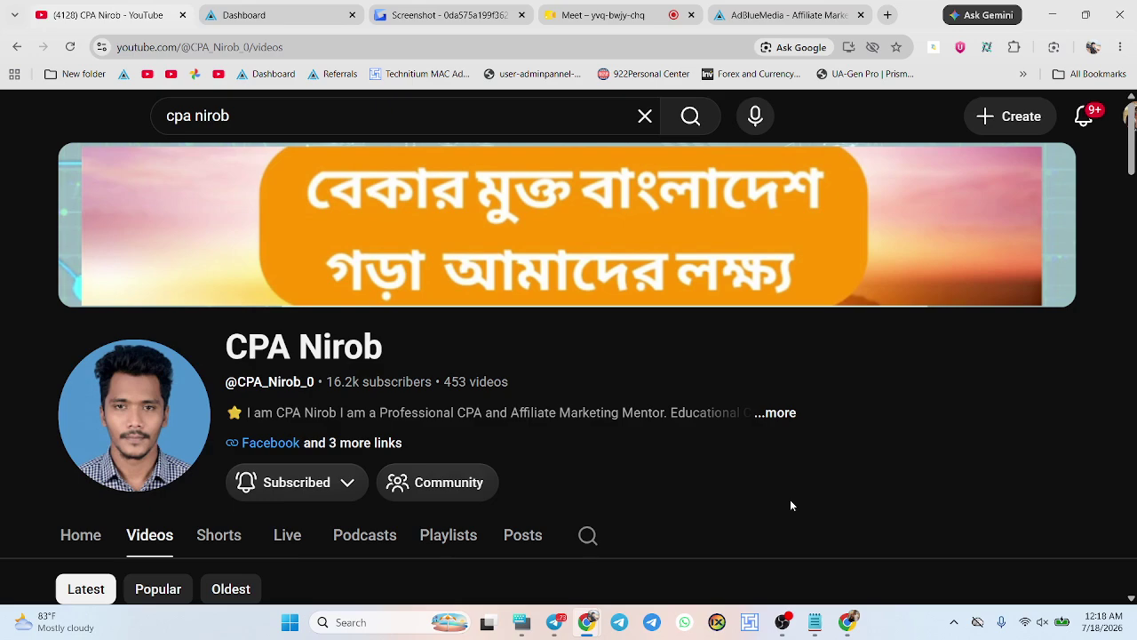
- Switch back to the AdBlueMedia dashboard and read the Network Leads table from its newest to its oldest entries
click(300, 11)
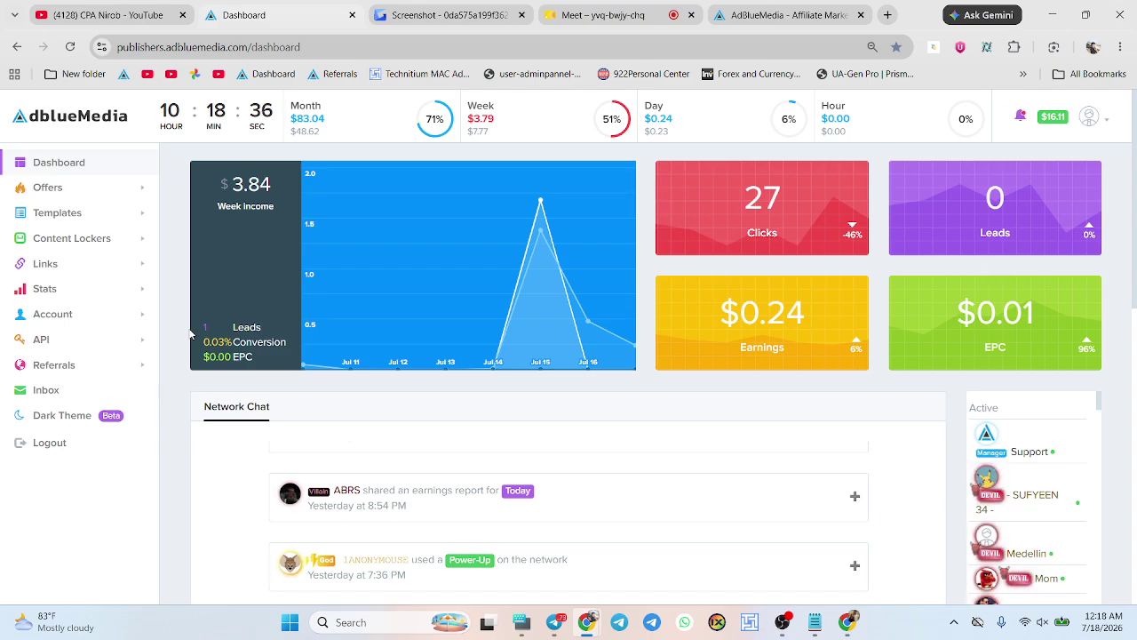
scroll(355, 316, down, 8)
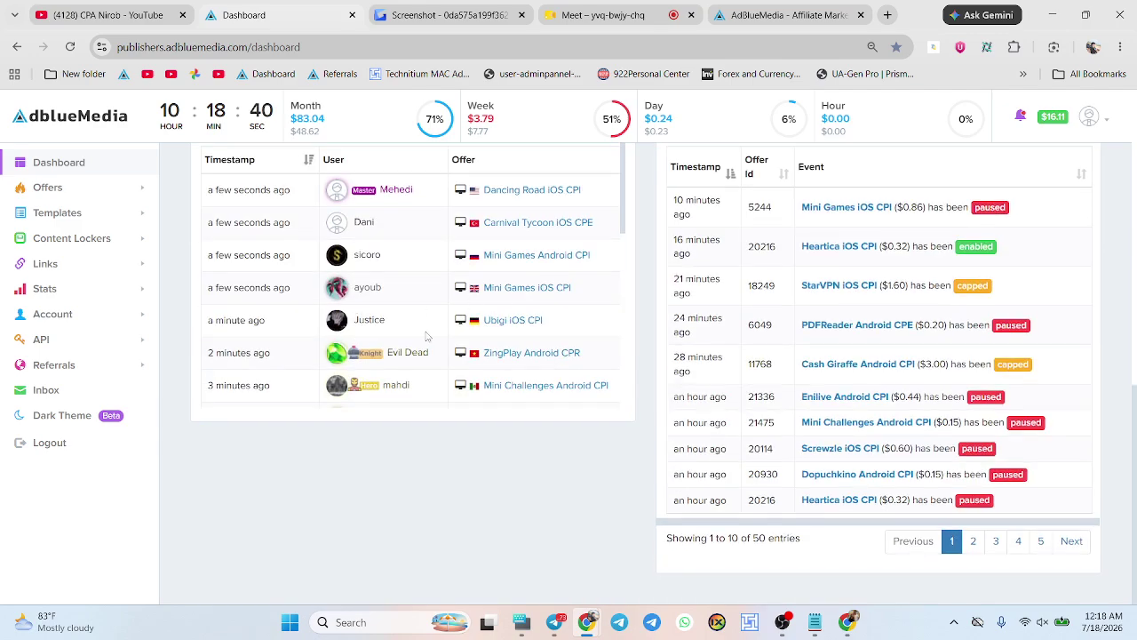
scroll(426, 336, down, 3)
scroll(426, 336, down, 2)
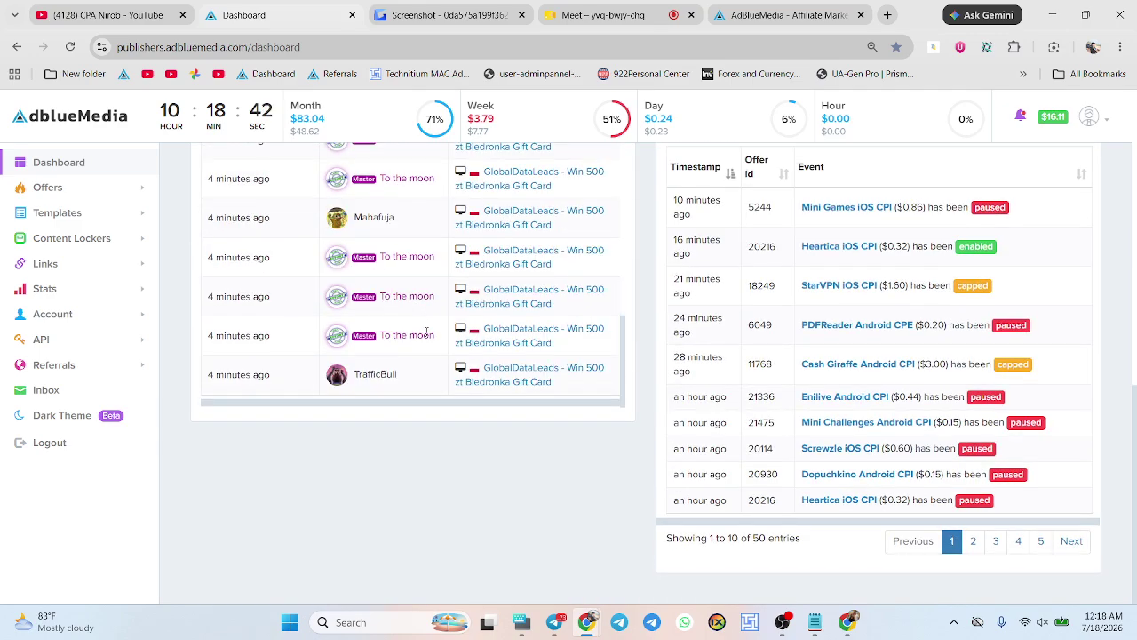
scroll(426, 333, up, 3)
scroll(426, 332, up, 10)
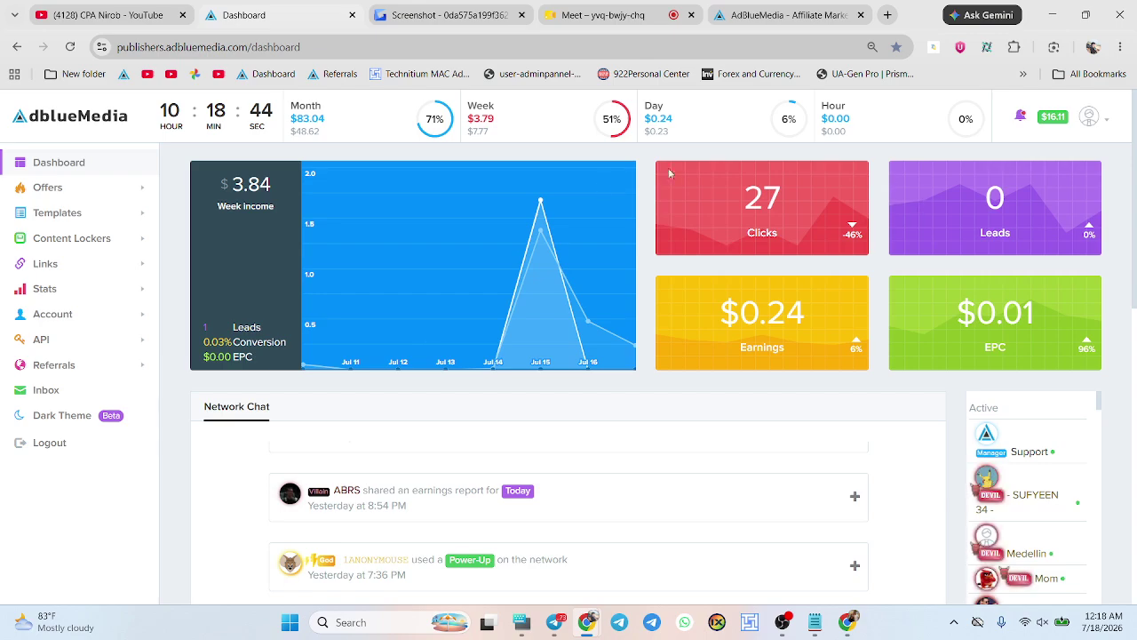
- Reload the dashboard and check the Network Leads table for new entries
right_click(570, 159)
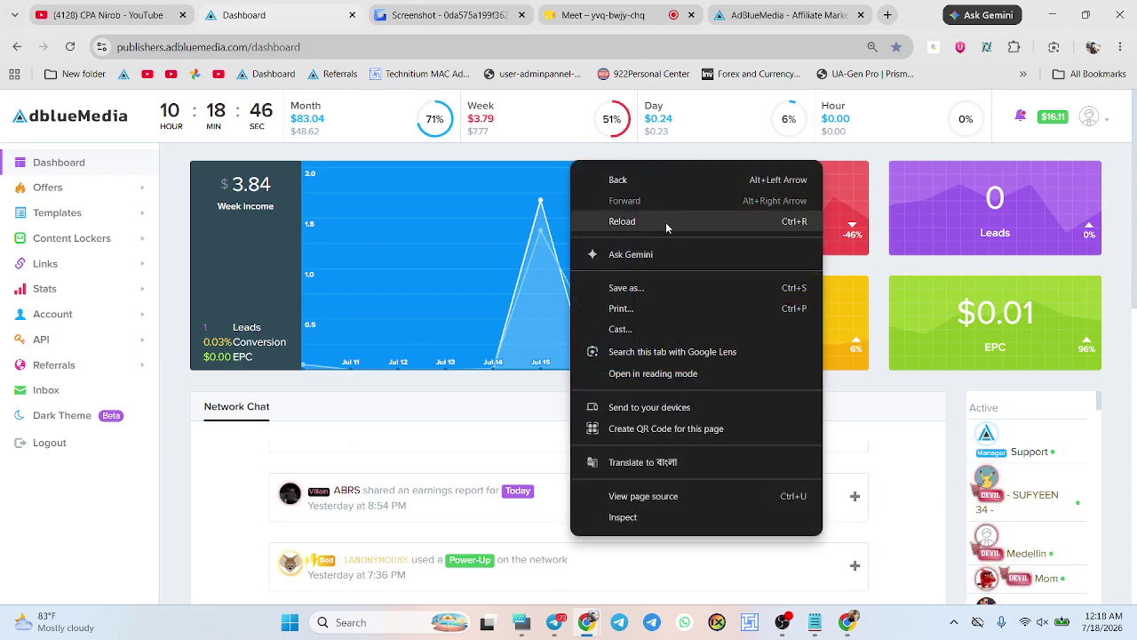
click(666, 222)
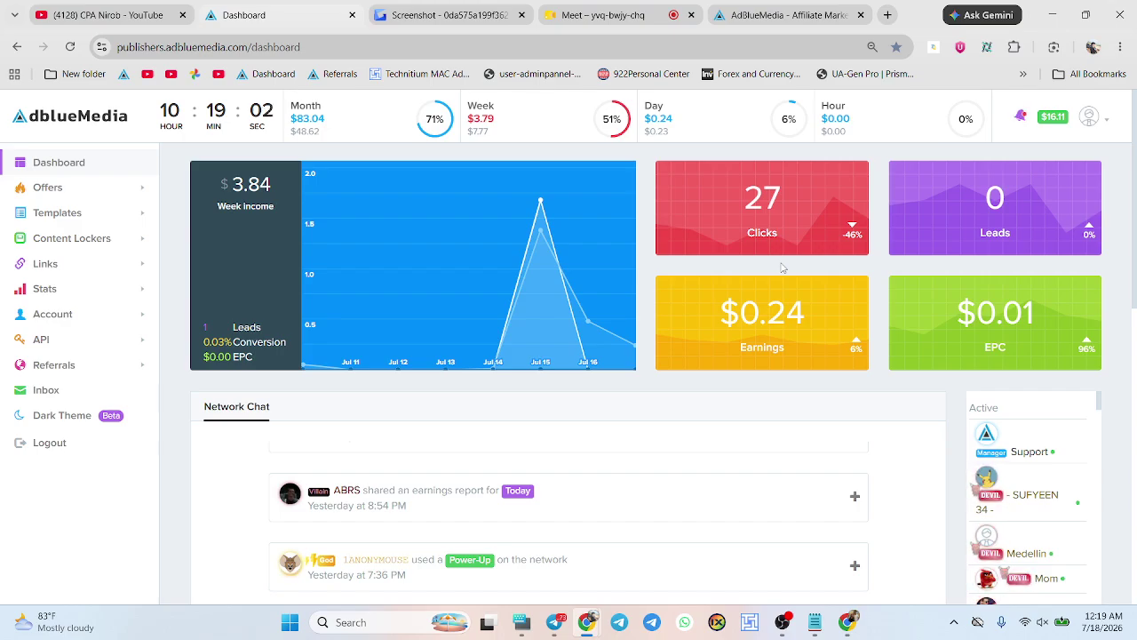
scroll(782, 267, down, 7)
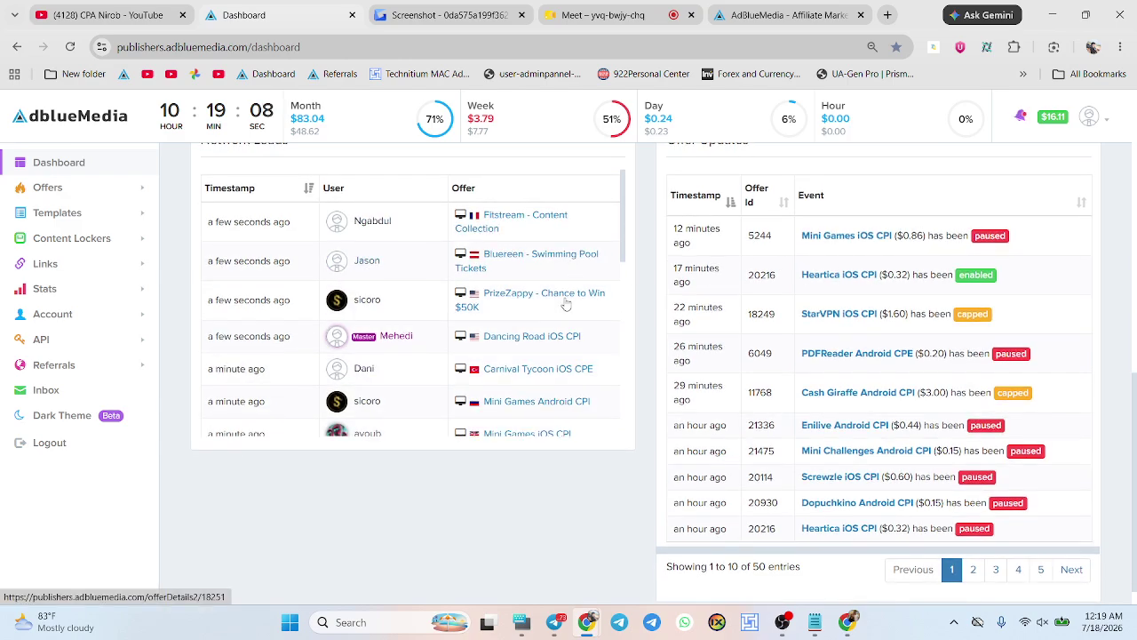
- View the offer details of PrizeZappy - Chance to Win $50K from the Network Leads table and return to the dashboard
click(566, 305)
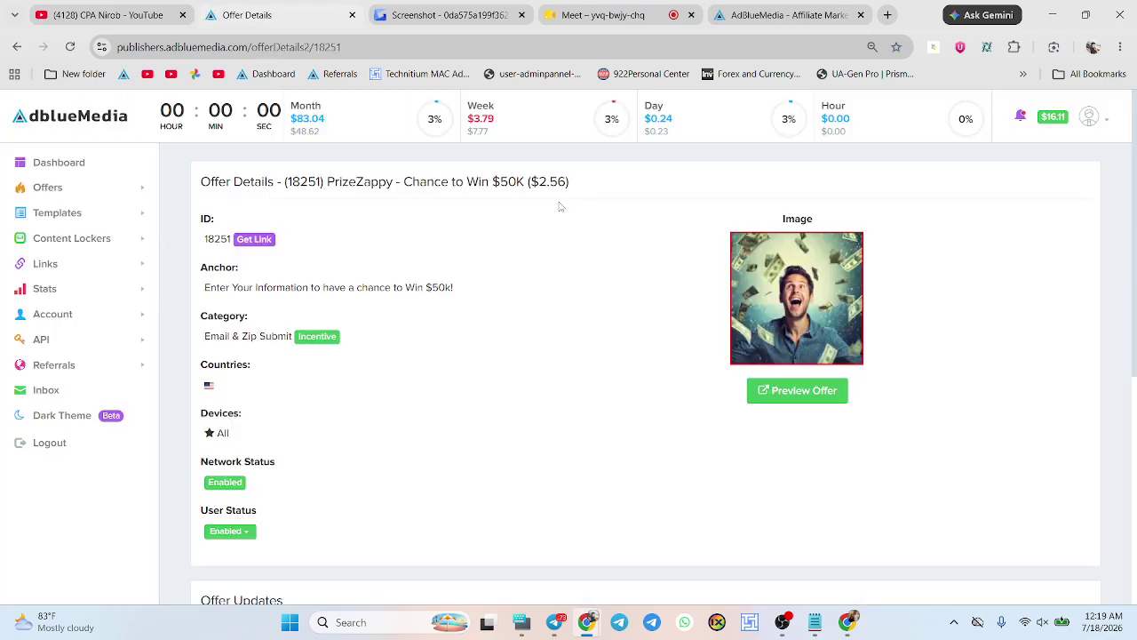
scroll(561, 207, down, 2)
scroll(561, 207, up, 2)
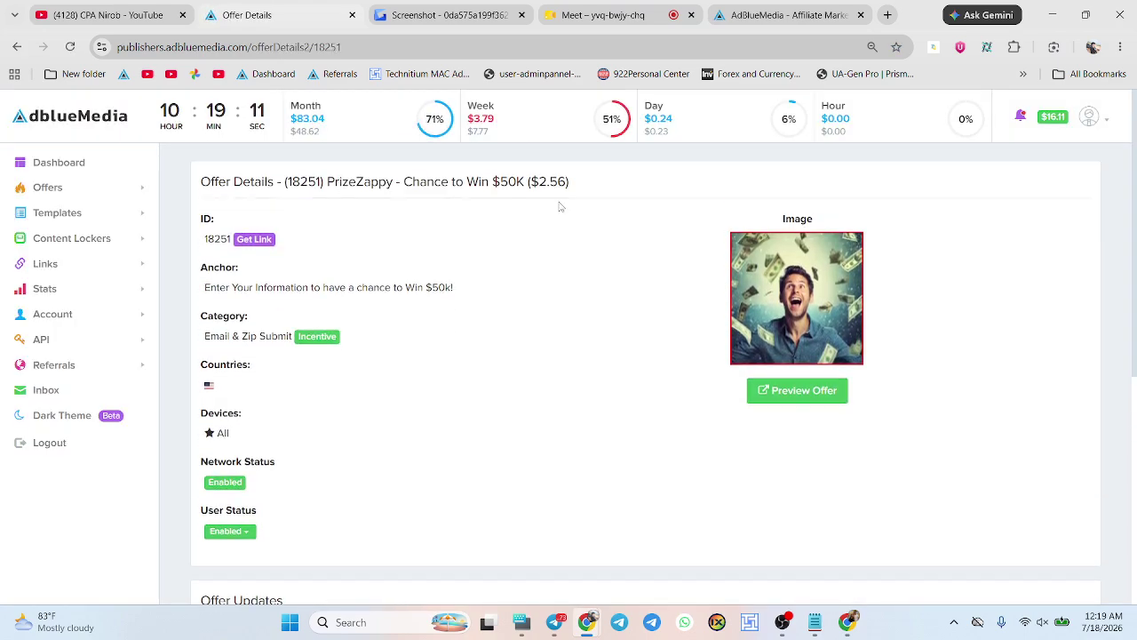
click(138, 157)
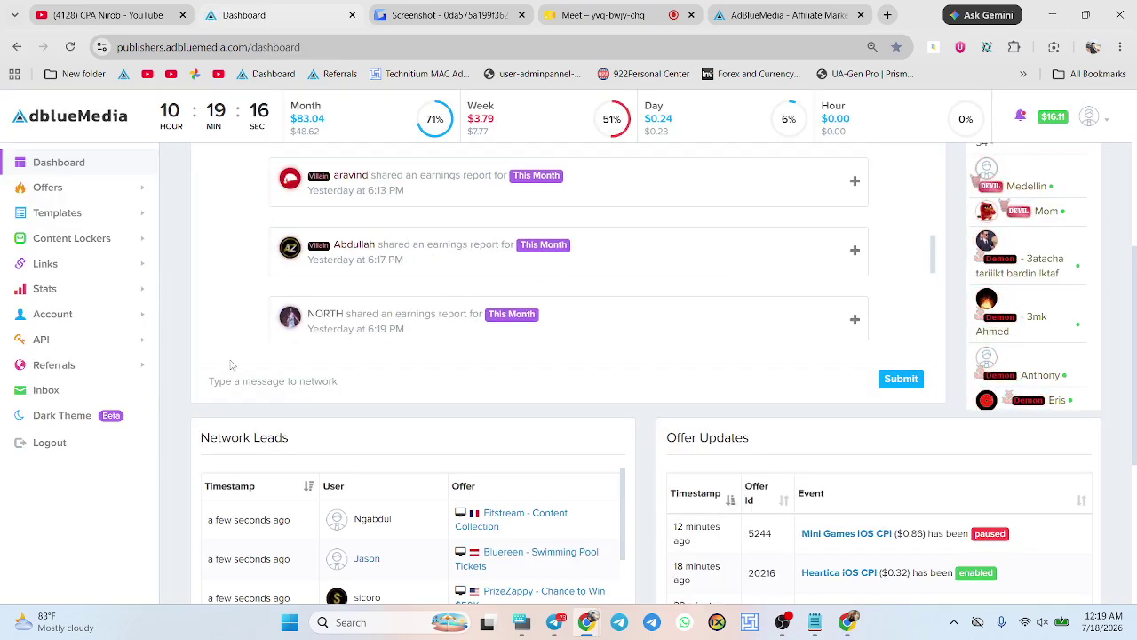
- Review the dashboard's income chart, the clicks, leads, earnings and EPC tiles, and the Network Chat posts
scroll(229, 363, up, 5)
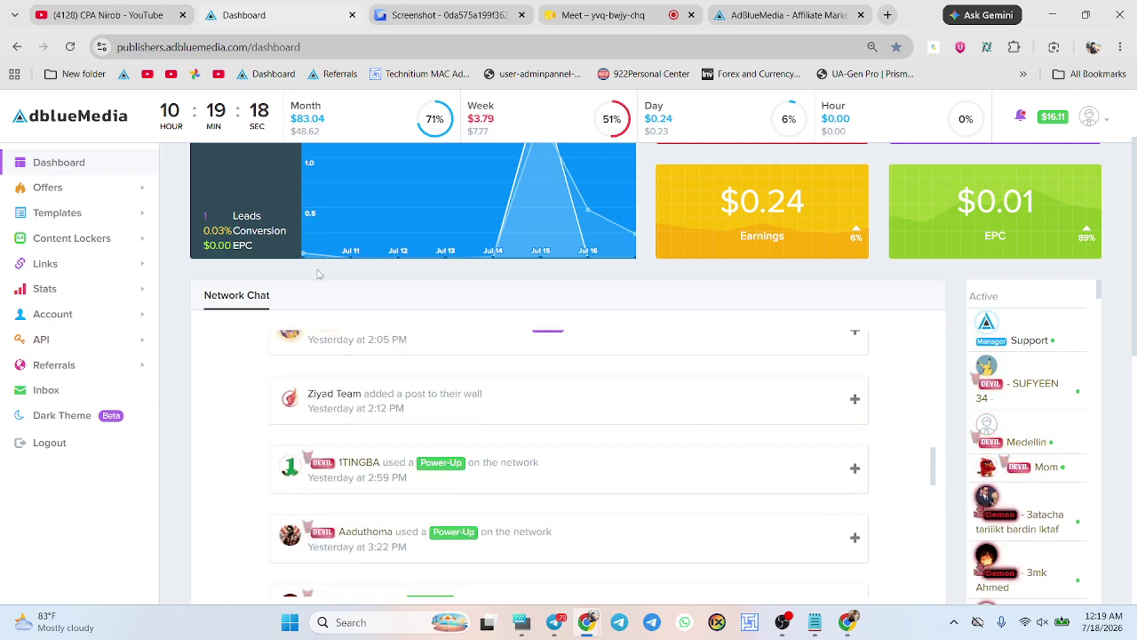
scroll(321, 272, up, 1)
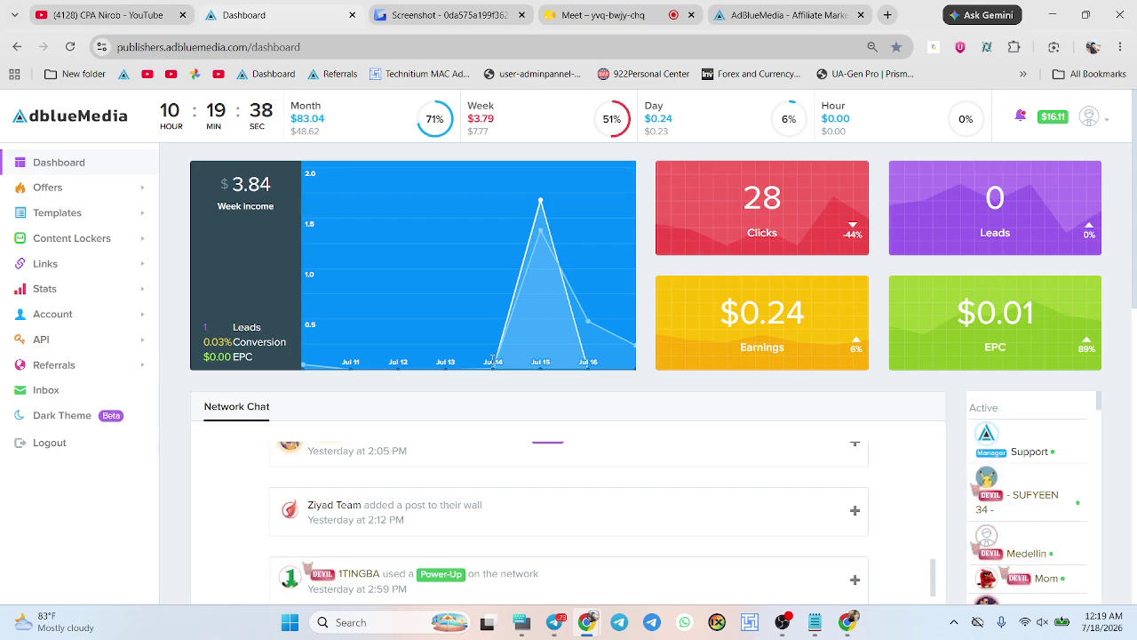
scroll(493, 360, down, 3)
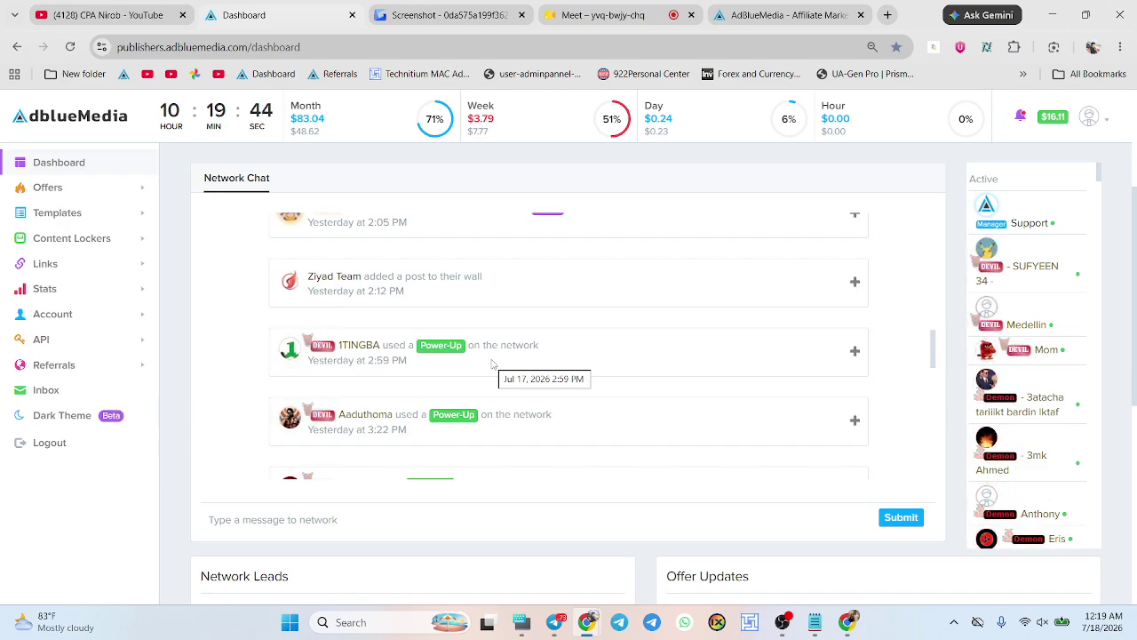
scroll(716, 169, up, 3)
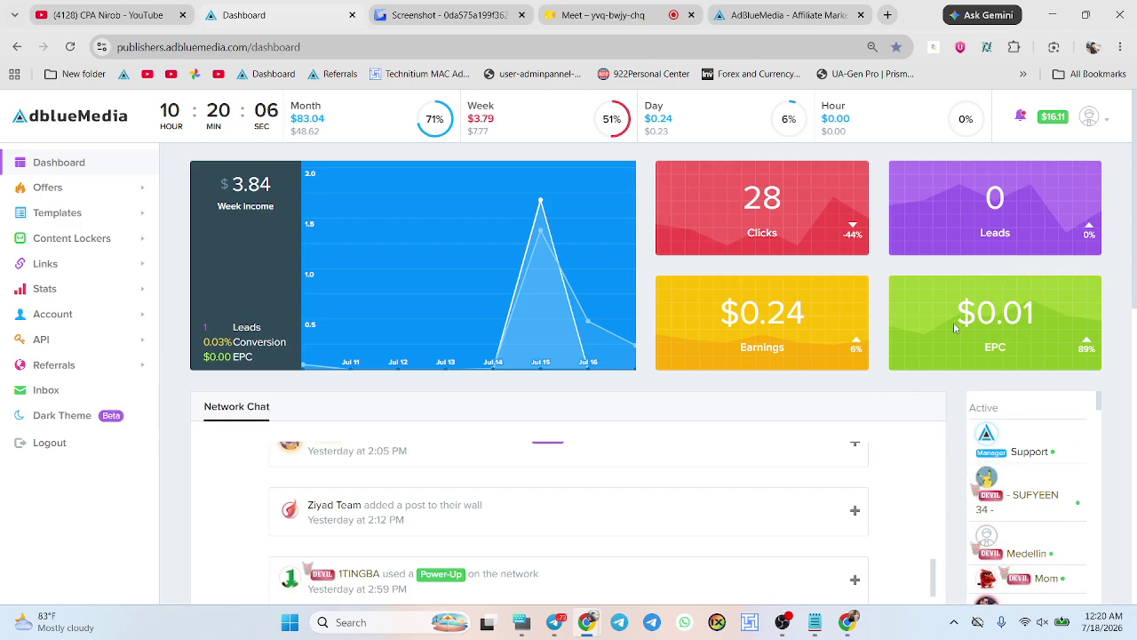
scroll(955, 329, down, 3)
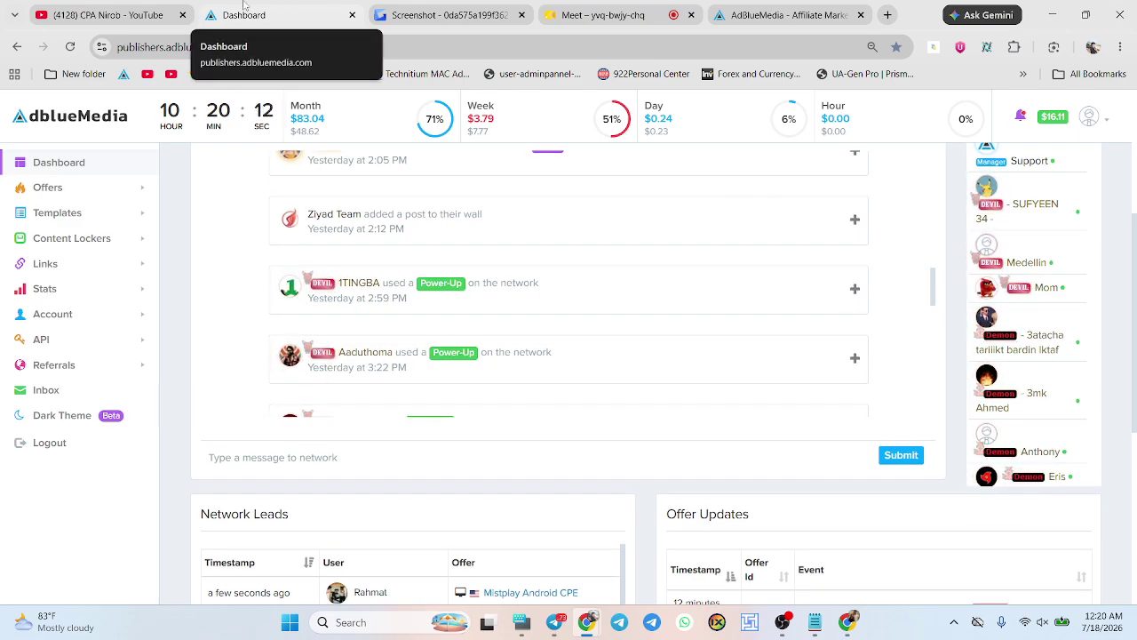
- Show the YouTube channel page again, looking over its banner, profile details and latest video thumbnails
click(163, 5)
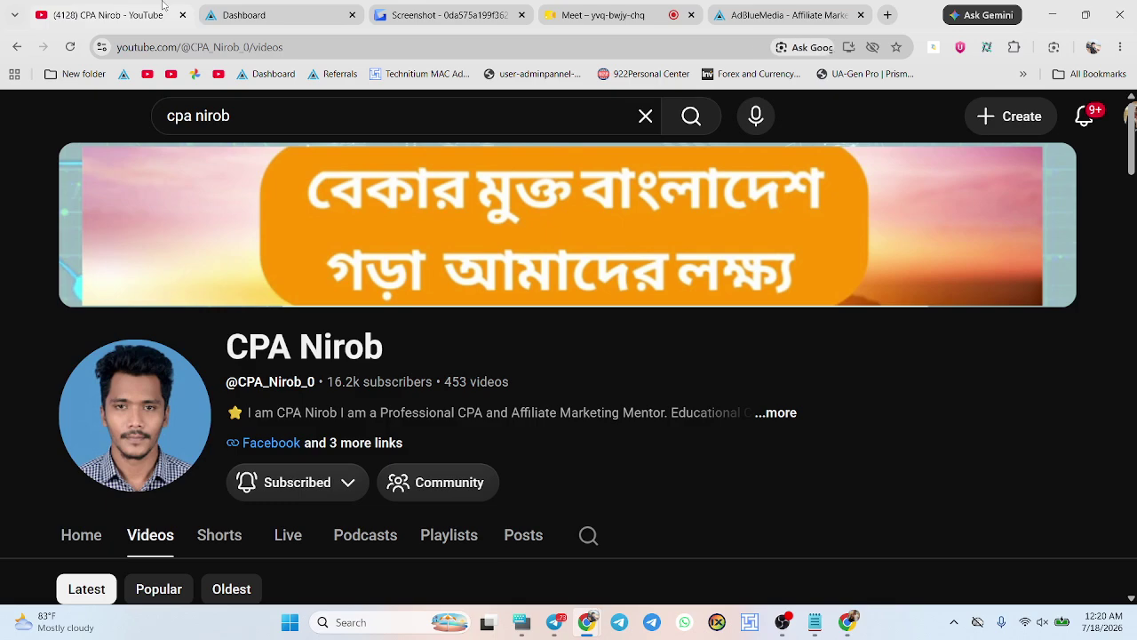
scroll(412, 315, down, 3)
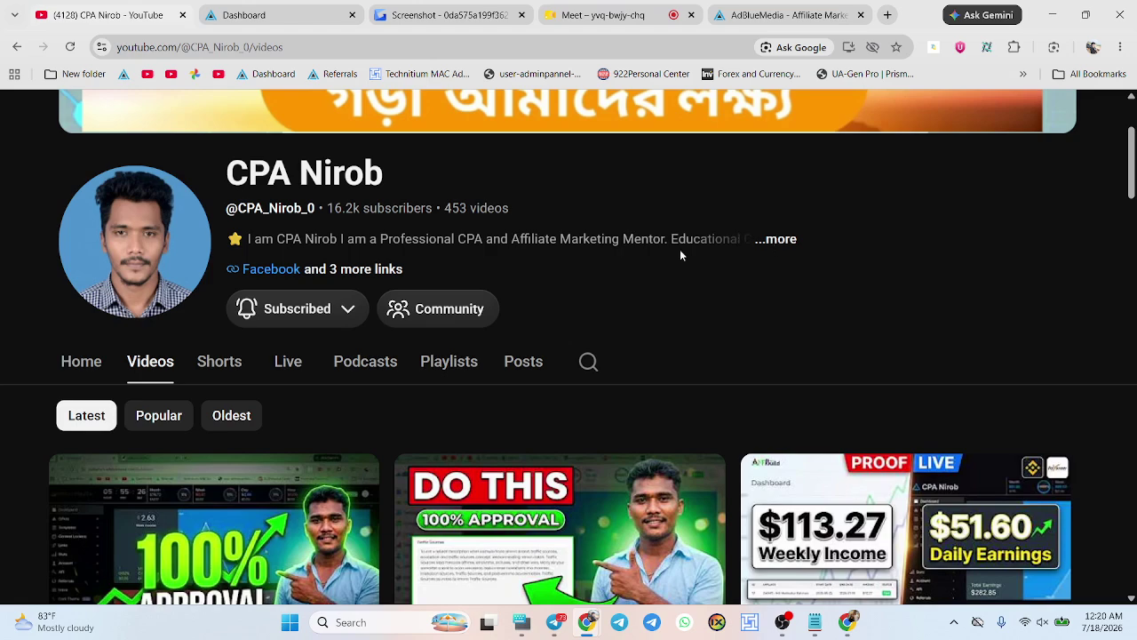
scroll(682, 255, up, 2)
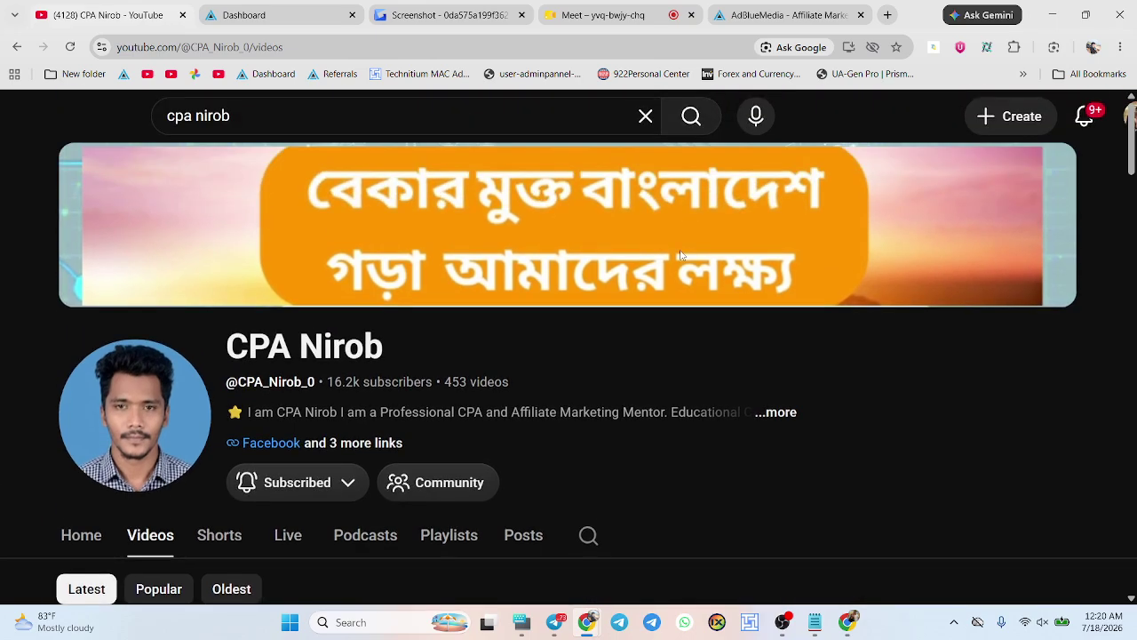
scroll(623, 284, down, 2)
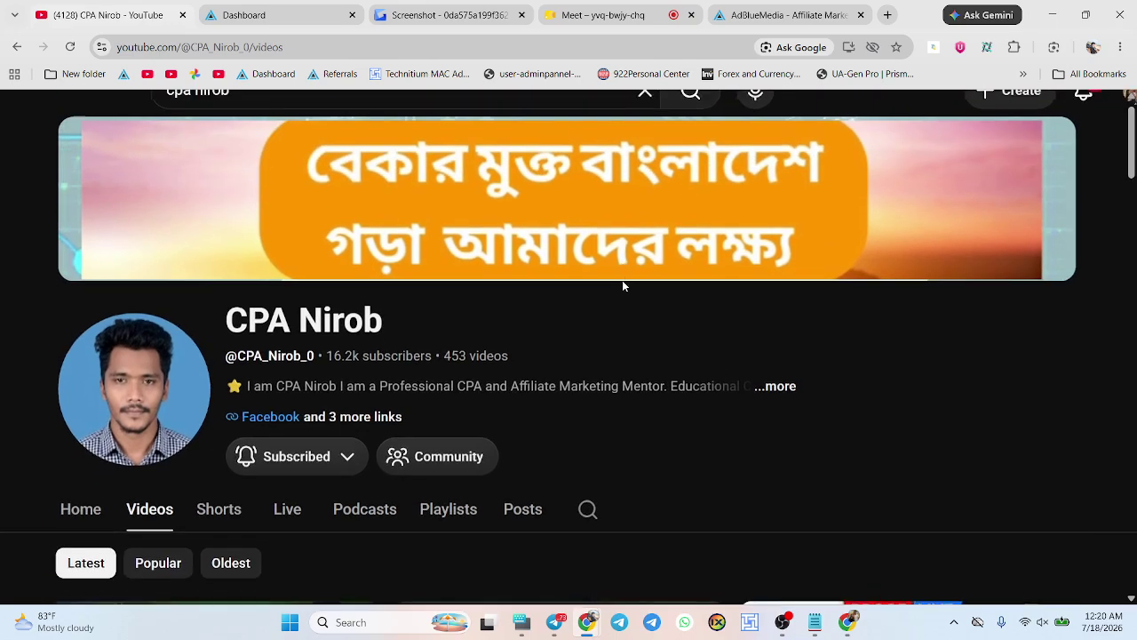
scroll(623, 286, up, 2)
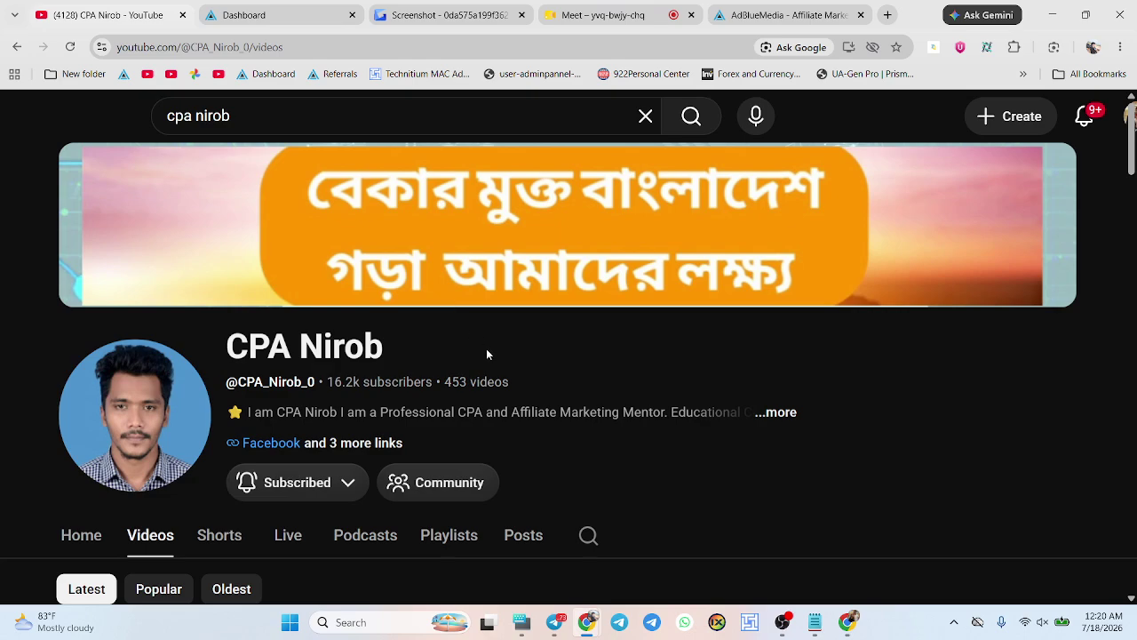
scroll(487, 354, down, 1)
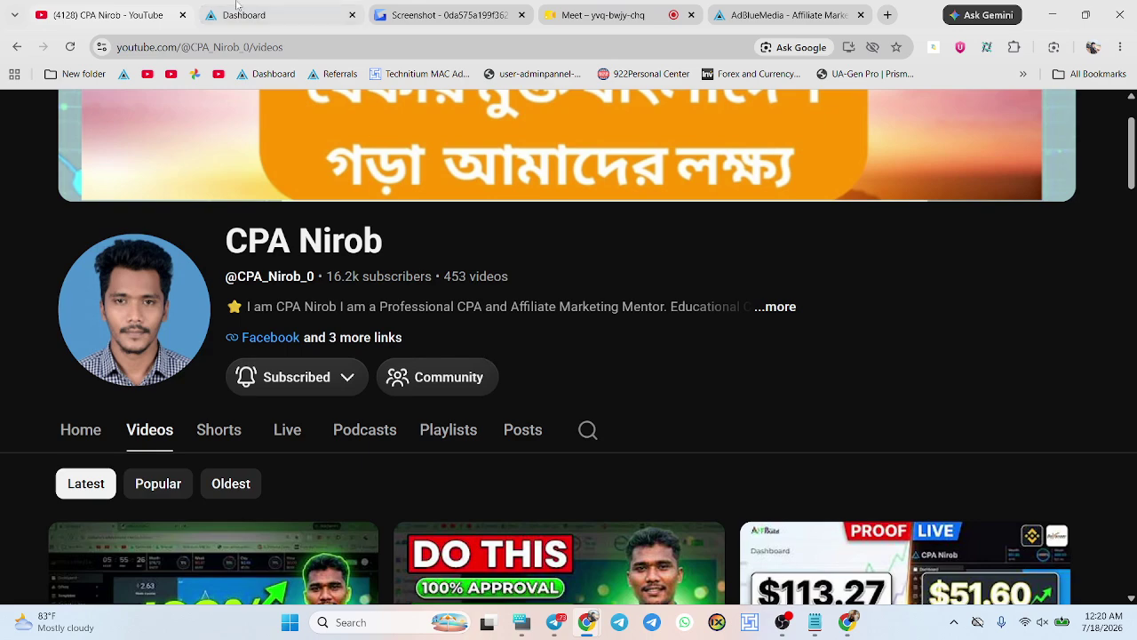
- Return to the AdBlueMedia dashboard and open it afresh to show the current income summary
key(ctrl+Tab)
scroll(349, 230, up, 2)
scroll(349, 230, up, 1)
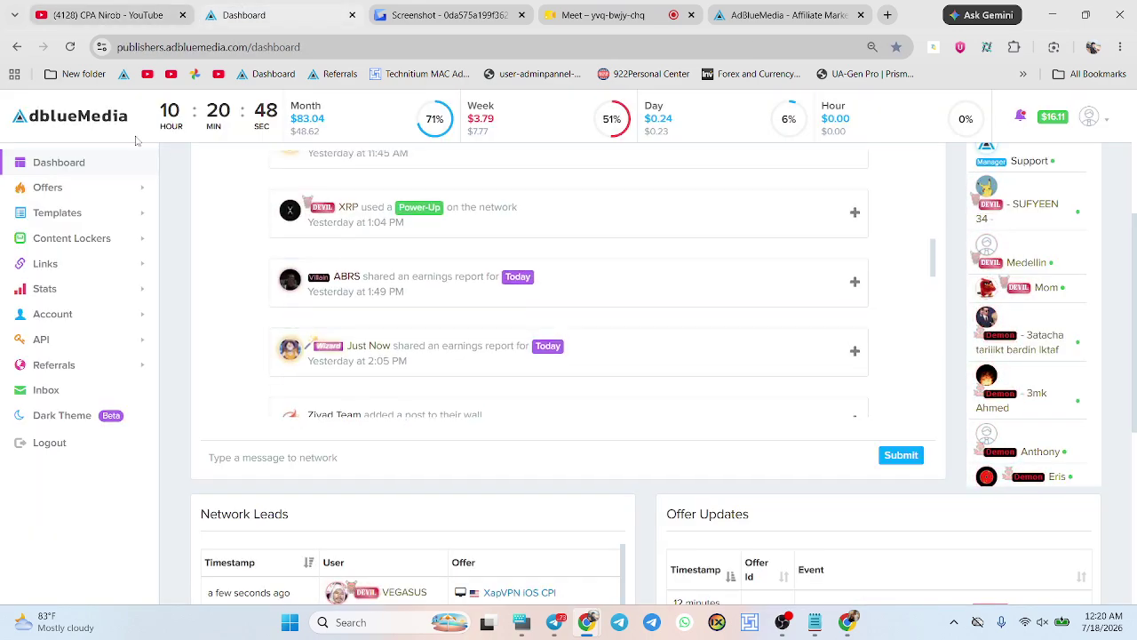
click(127, 167)
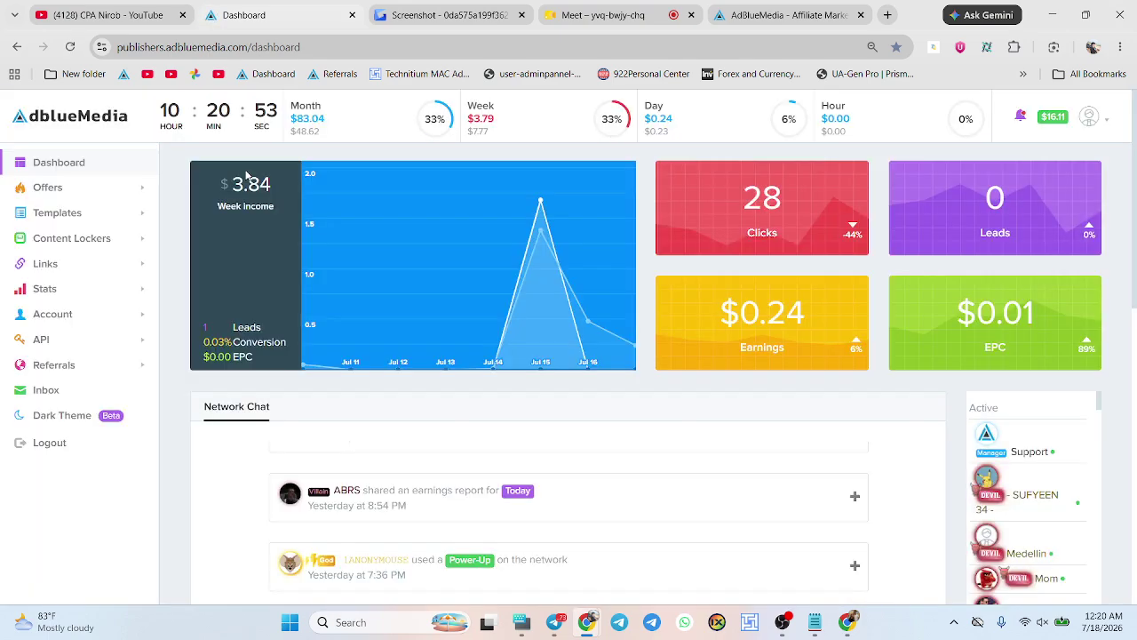
- Look over the dashboard's income chart and Network Chat, and reload the page to refresh the earnings figures
scroll(451, 271, down, 3)
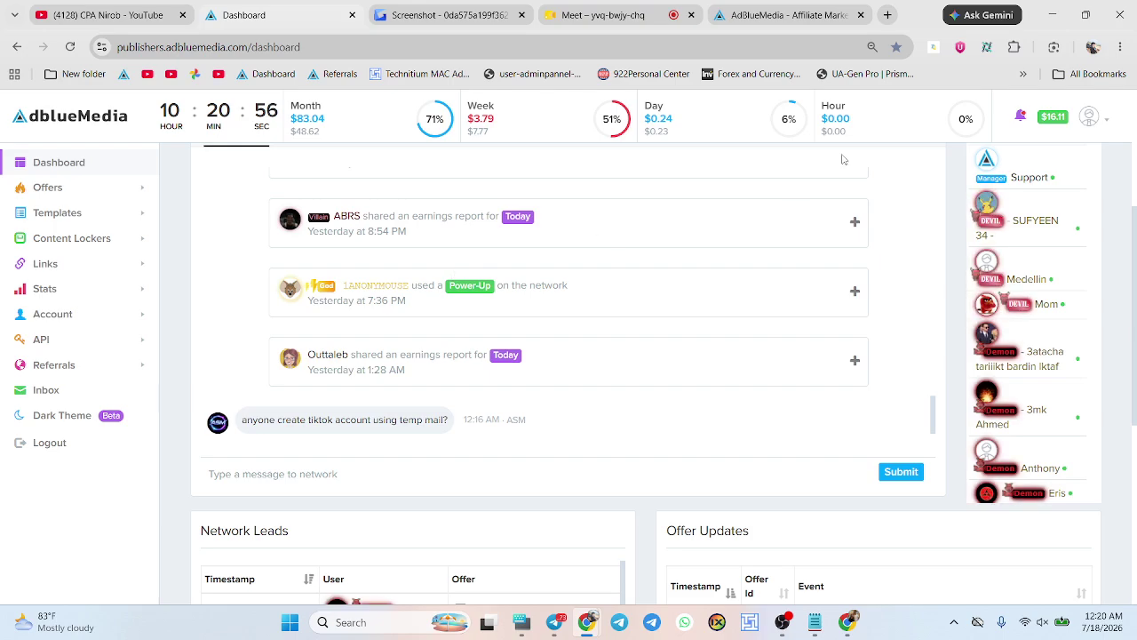
scroll(835, 160, up, 3)
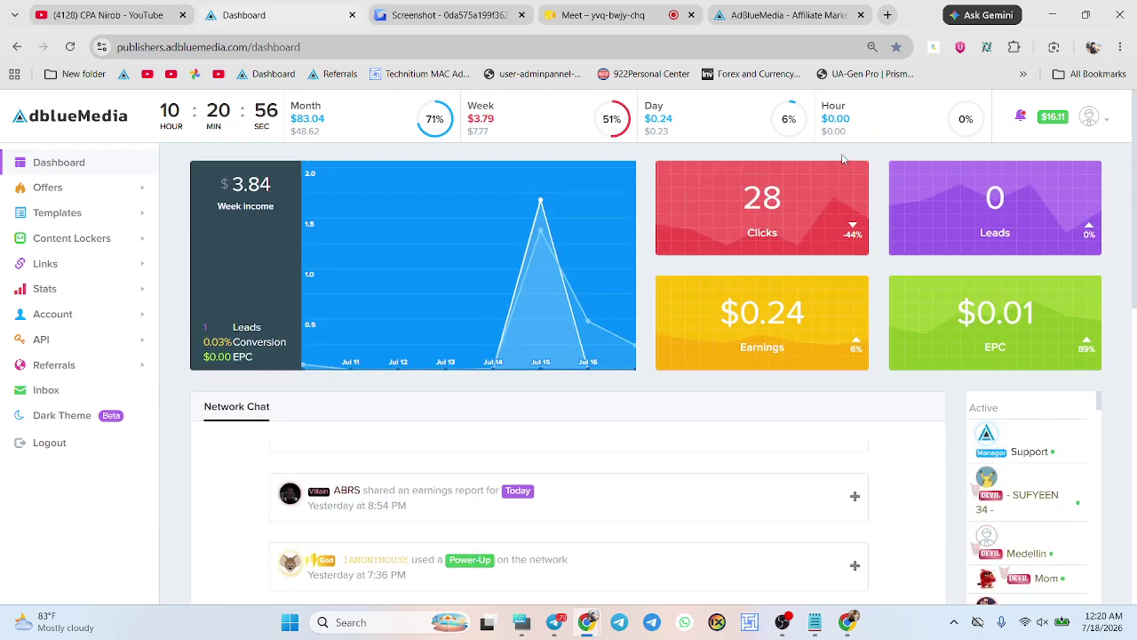
right_click(648, 149)
click(697, 209)
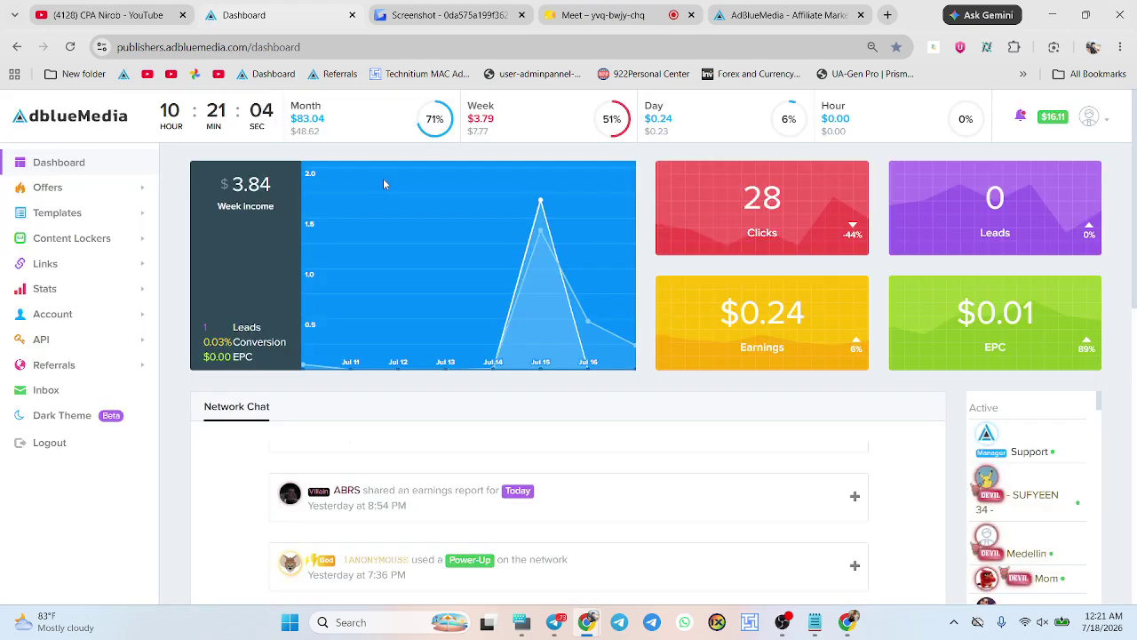
right_click(472, 156)
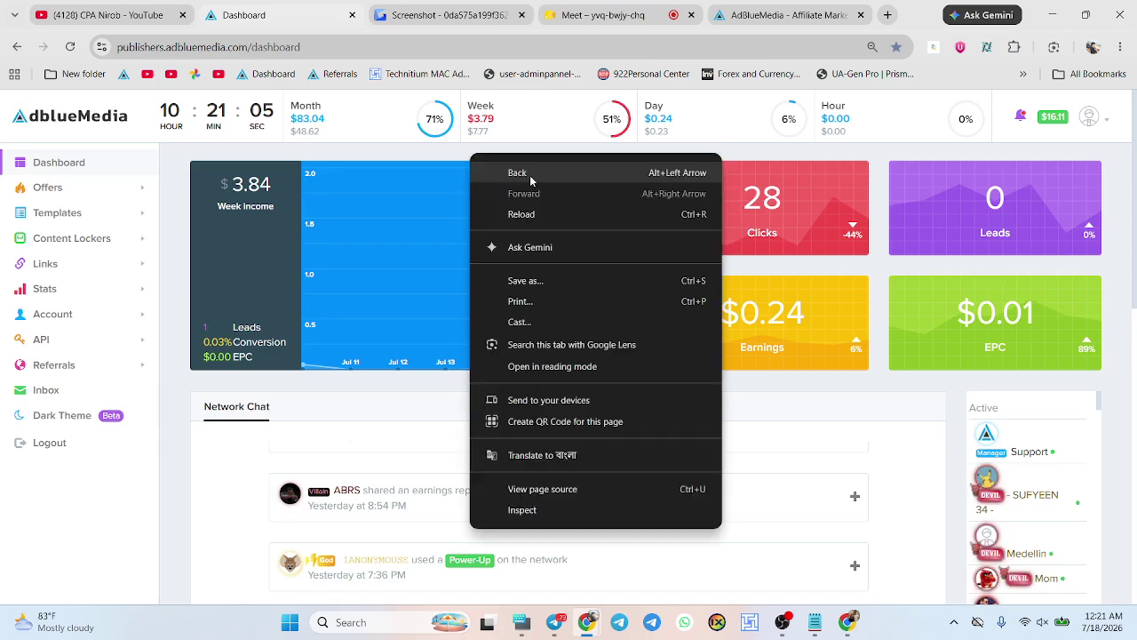
click(577, 209)
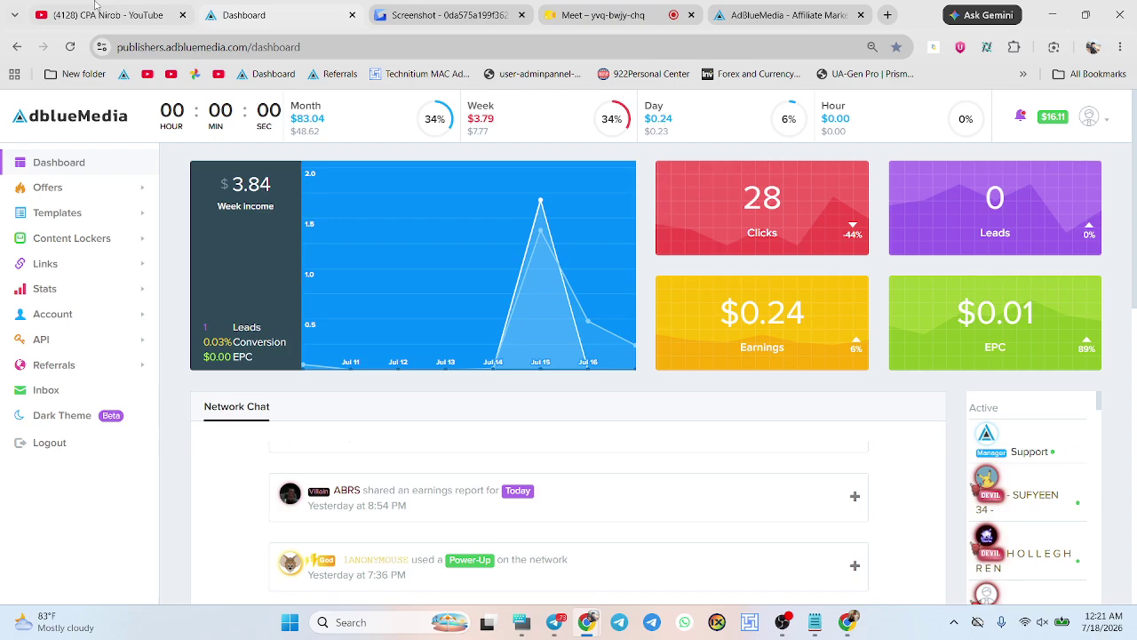
- Return to the YouTube channel's videos page to view its banner, profile details and latest uploads, and switch to OBS
click(96, 7)
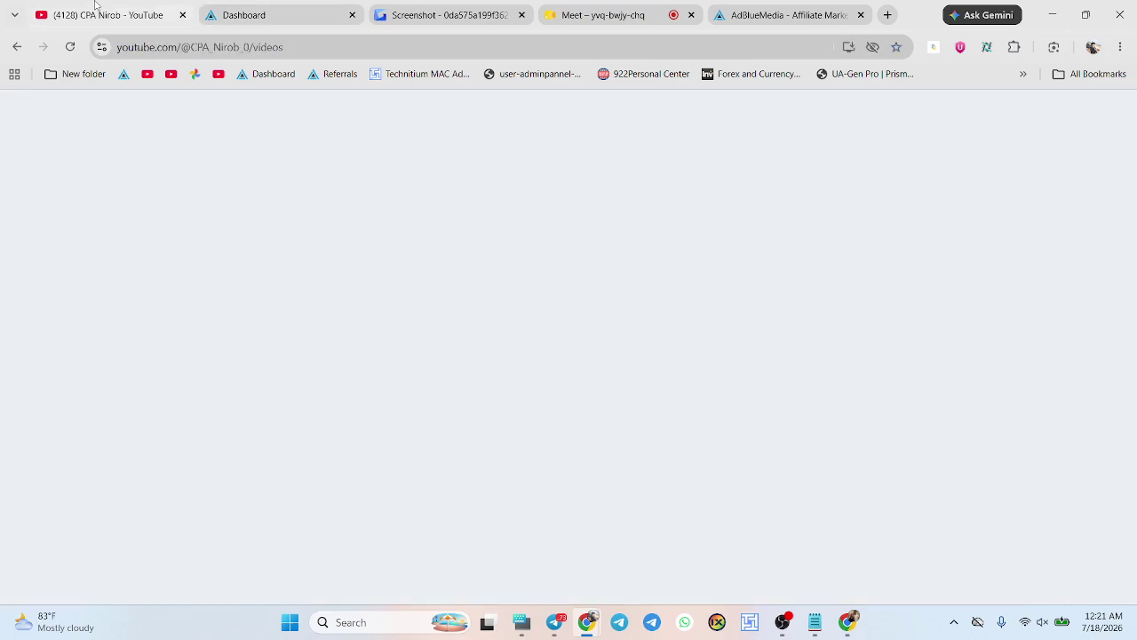
scroll(318, 227, down, 1)
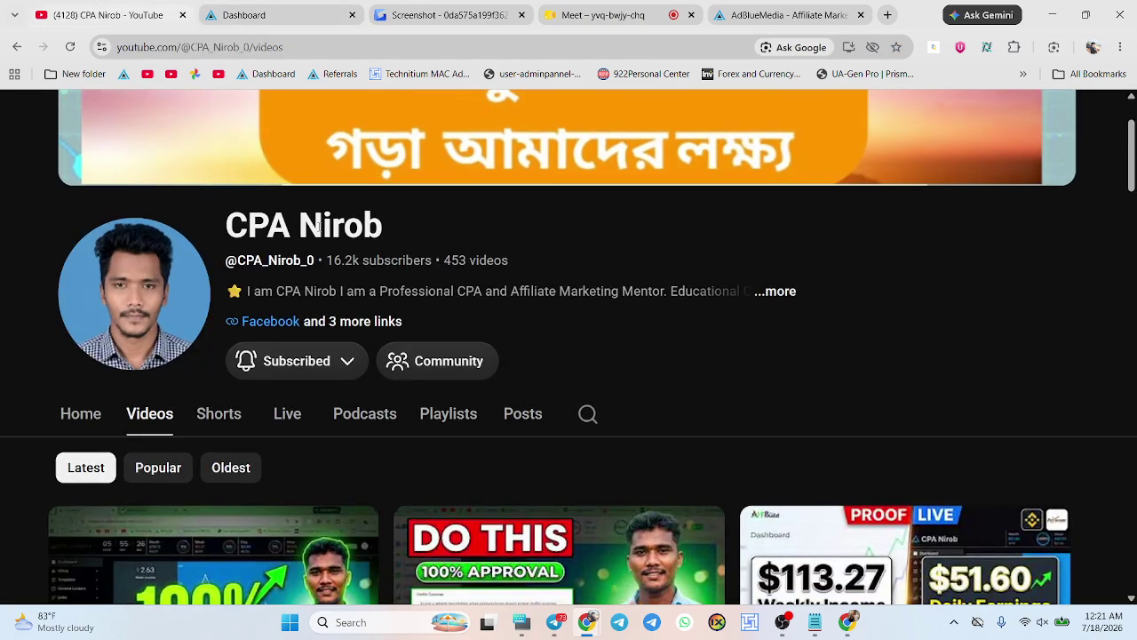
scroll(318, 226, up, 3)
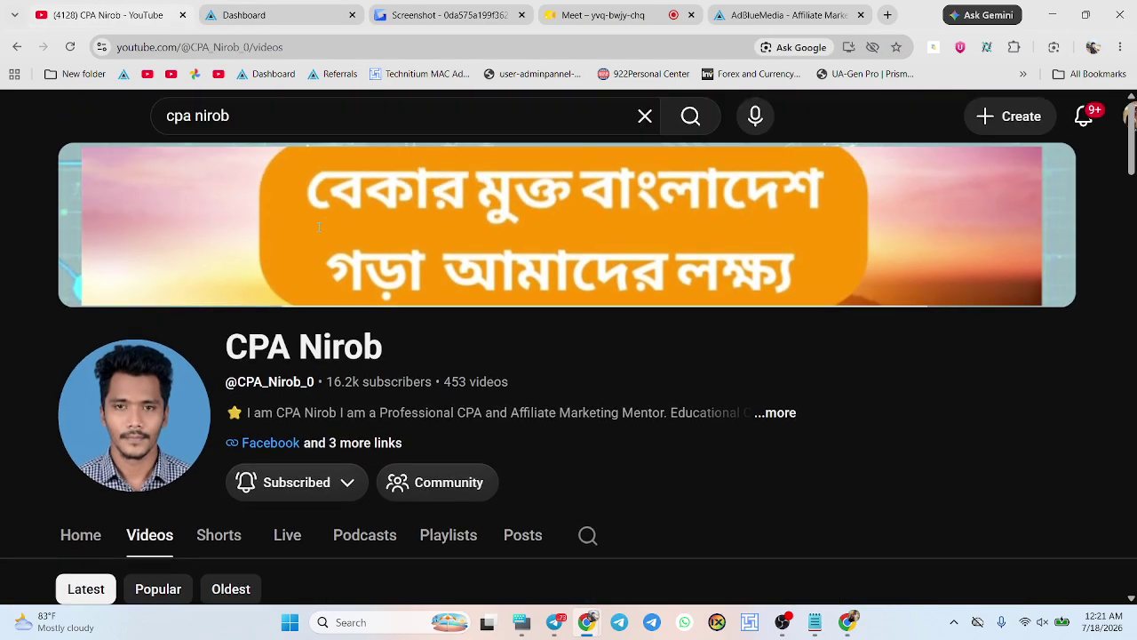
scroll(320, 229, down, 2)
scroll(320, 229, down, 3)
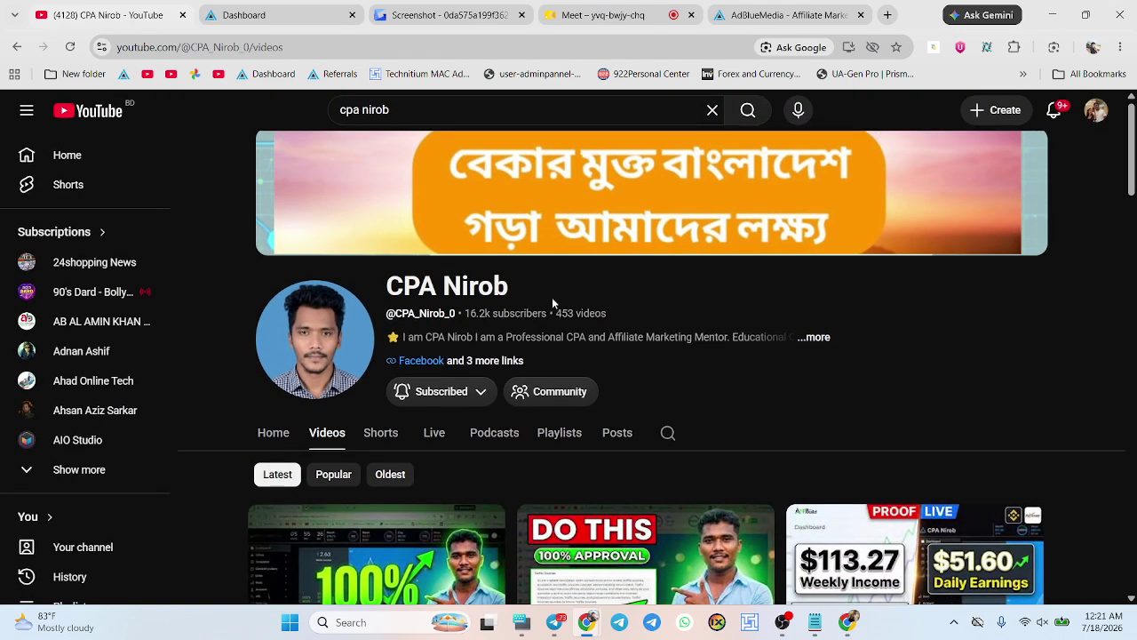
click(782, 621)
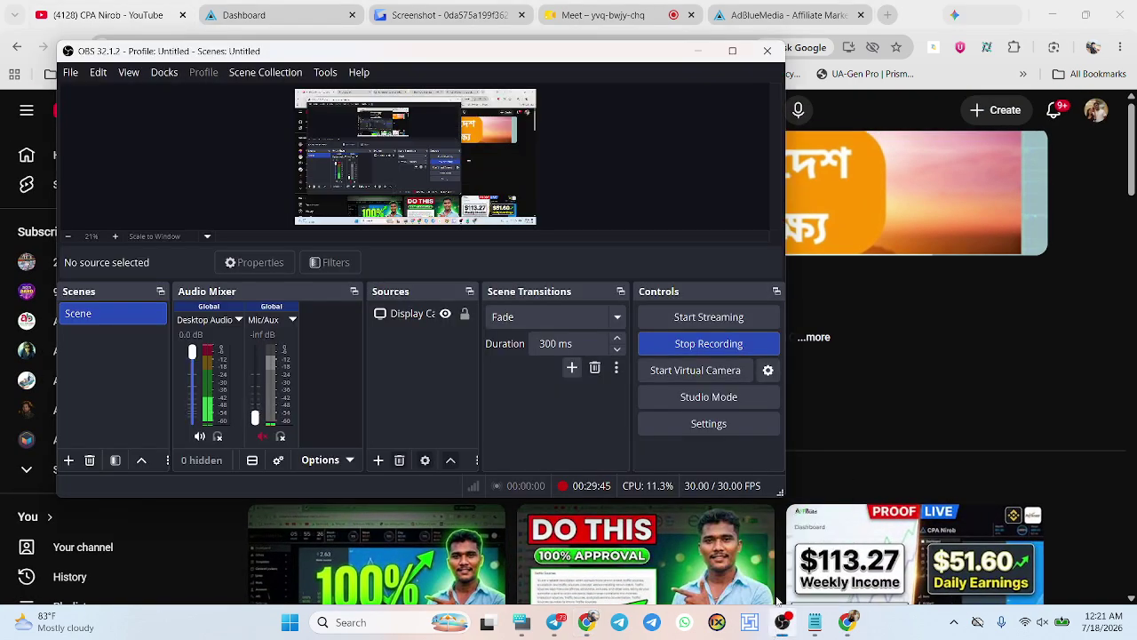